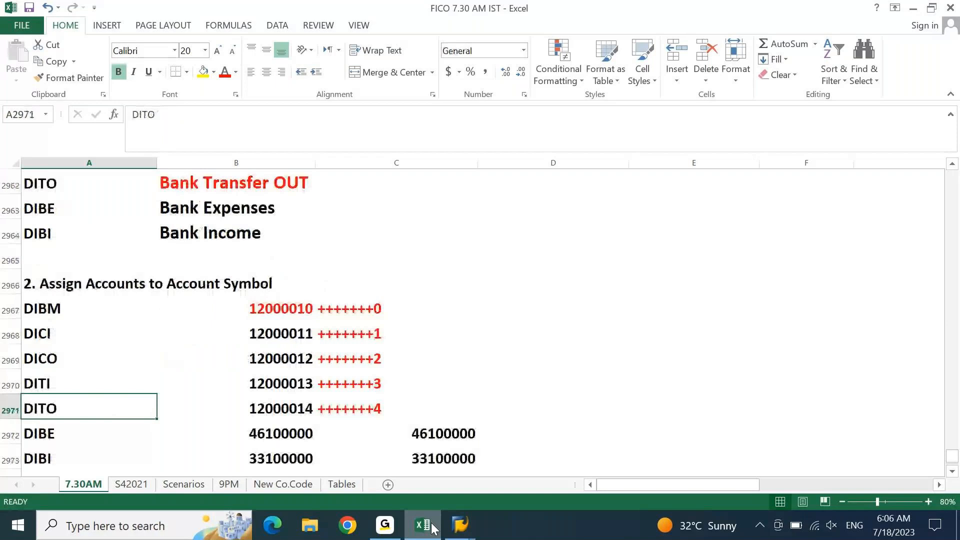
Go to the DICR entry under Create Keys for Posting Rules in the 7.30AM sheet.
key(Page_Down)
key(Page_Down)
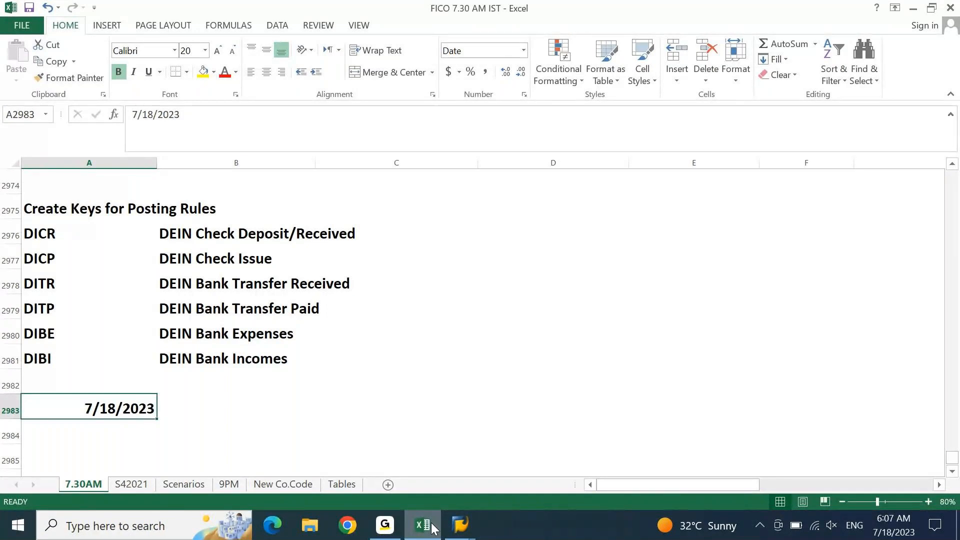
key(Up)
key(Up)
key(Up)
key(Up)
key(Up)
key(Up)
key(Up)
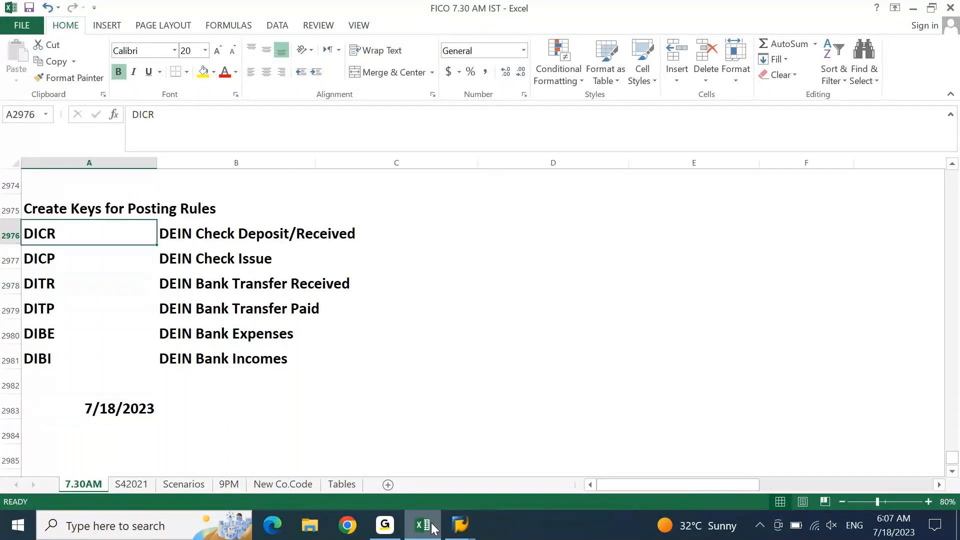
Review the posting rule keys from DICR, DEIN Check Deposit/Received, down to DIBI.
key(shift+Right)
key(shift+Right)
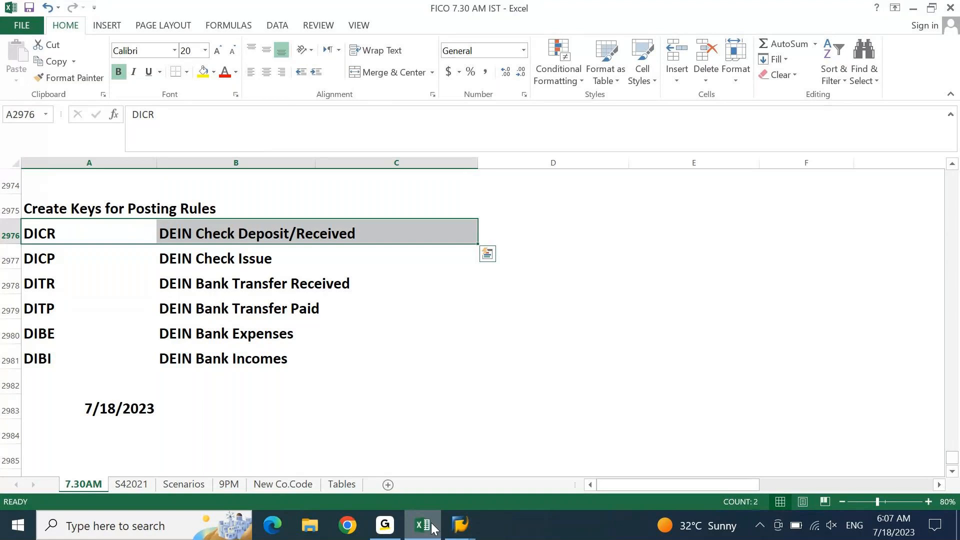
key(ctrl+c)
key(Left)
key(shift+Right)
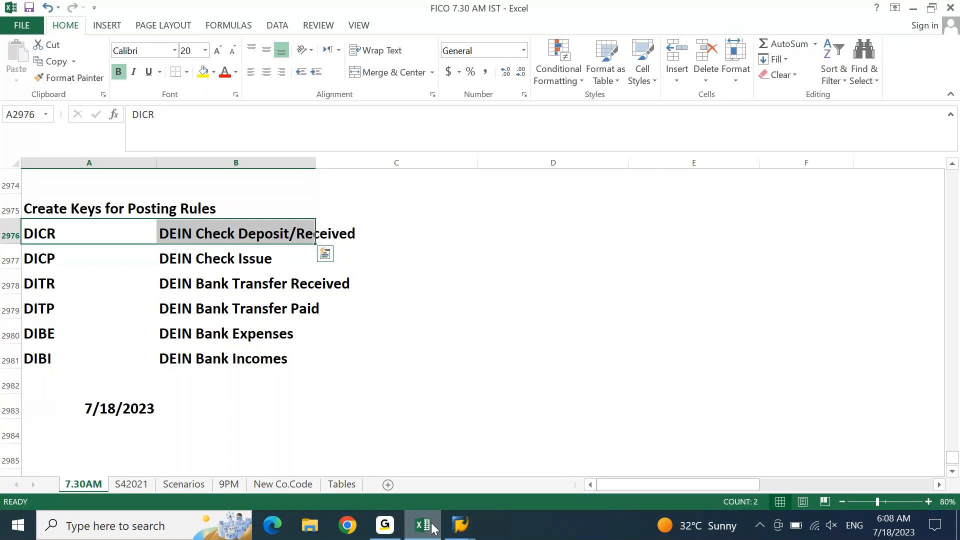
key(shift+Left)
key(ctrl+Down)
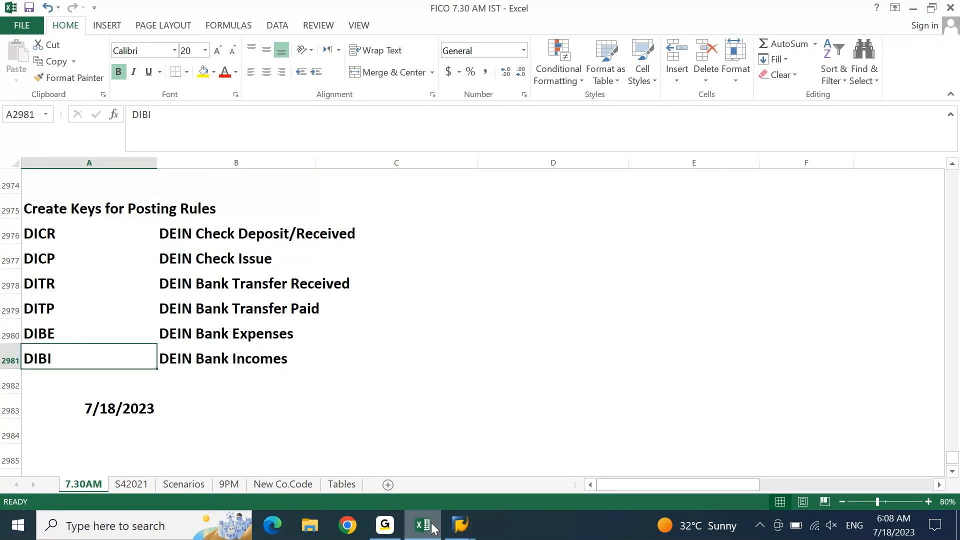
Switch to SAP, run transaction SPRO and open the SAP Reference IMG.
mouse_move(460, 525)
click(547, 476)
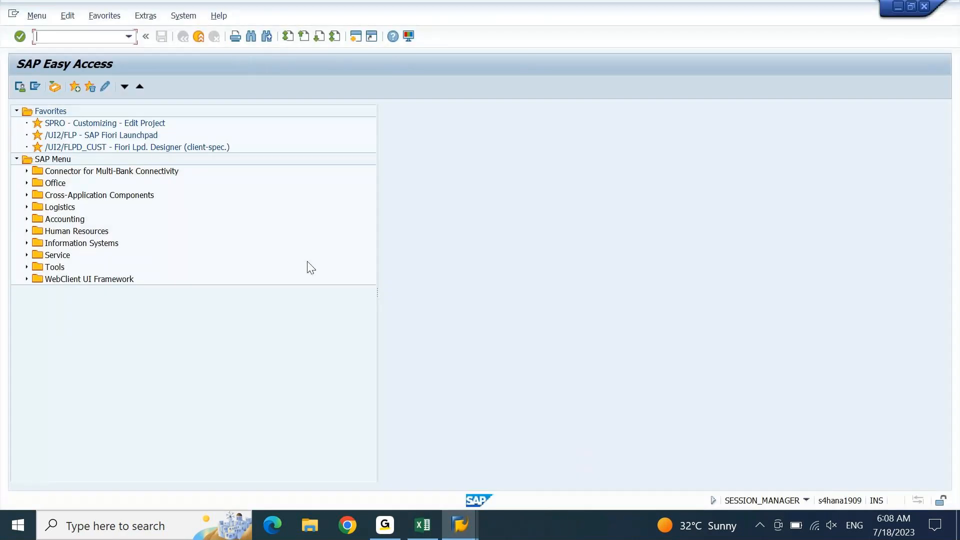
text(spro)
key(Return)
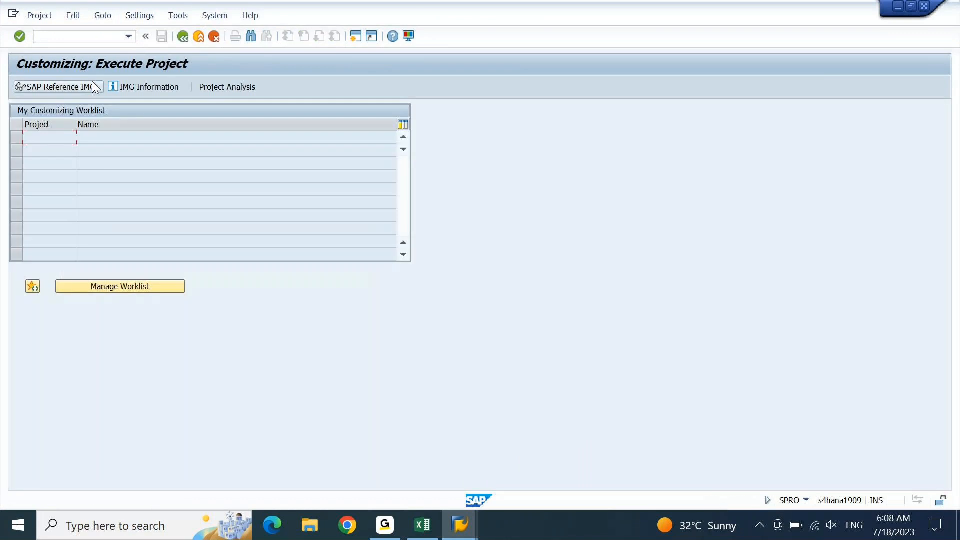
click(92, 82)
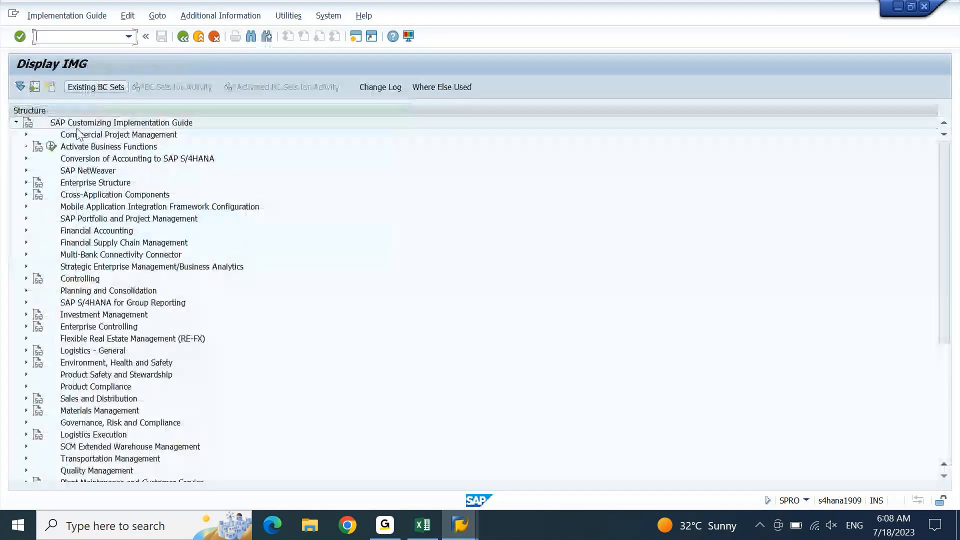
Expand Financial Accounting, Bank Accounting, Business Transactions and Payment Transactions in the implementation guide.
click(100, 232)
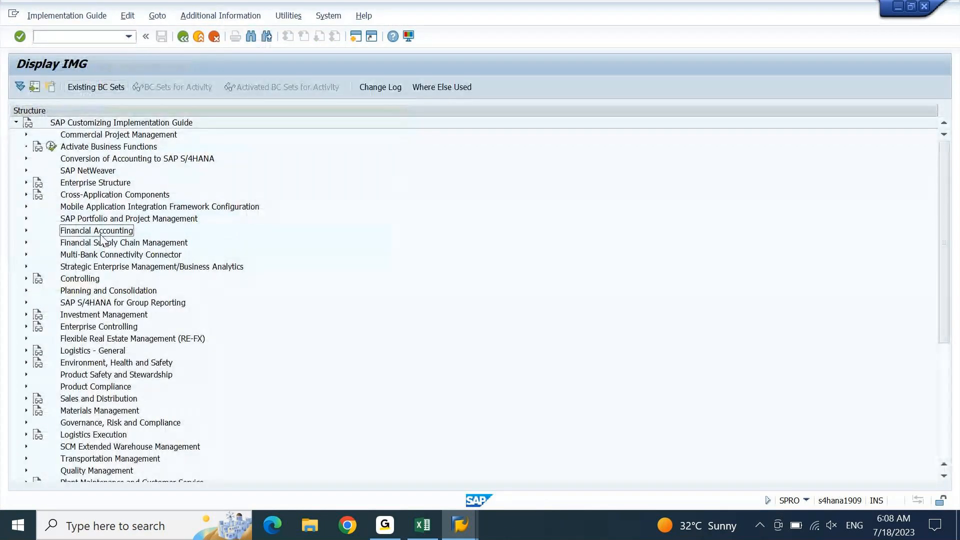
double_click(100, 231)
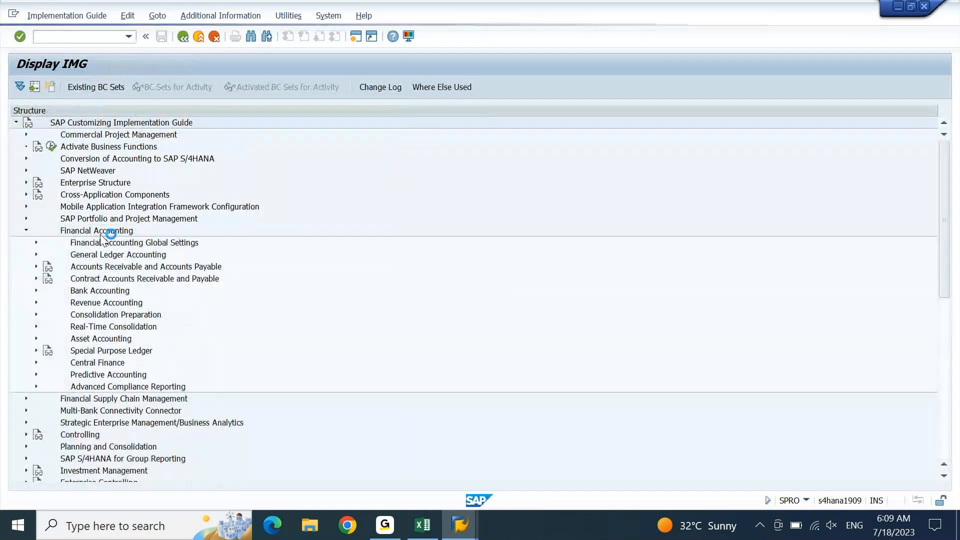
click(108, 294)
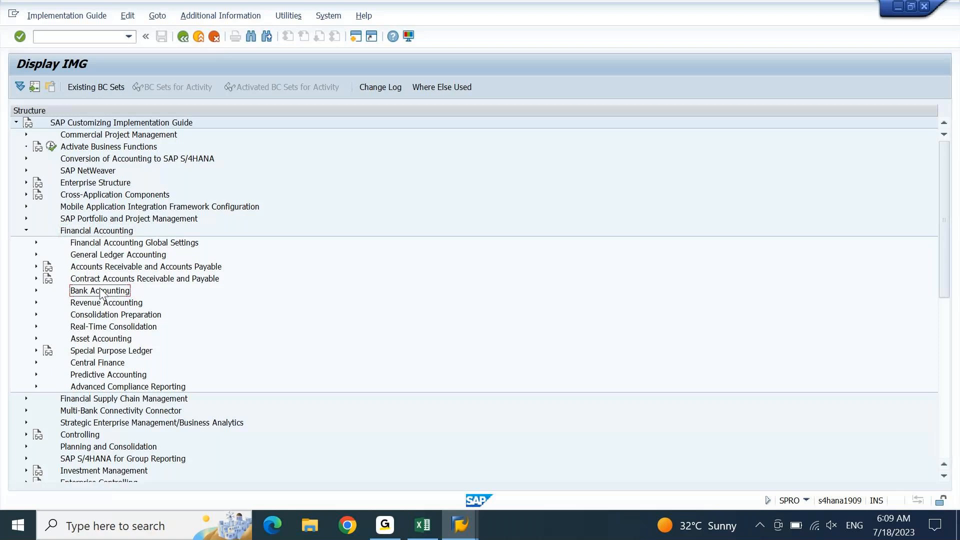
double_click(102, 293)
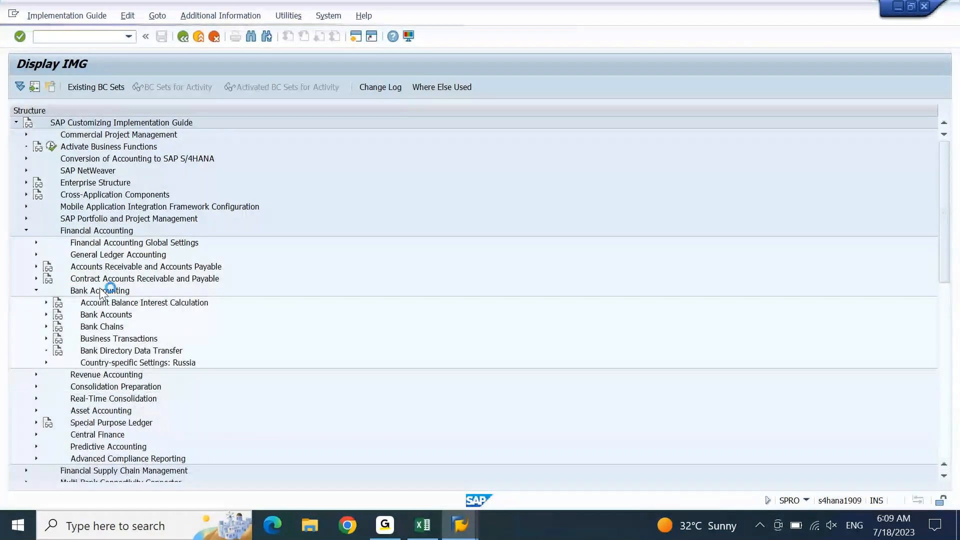
click(119, 339)
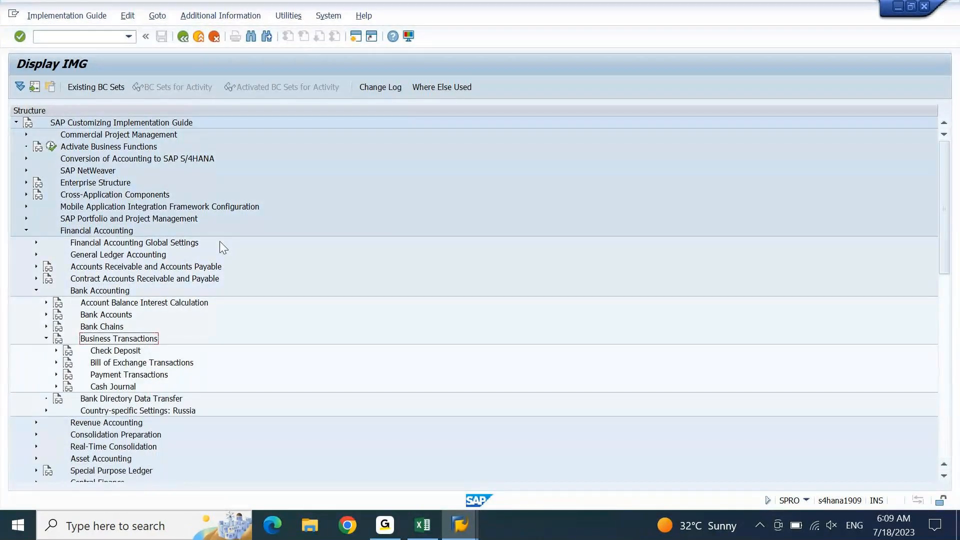
click(131, 376)
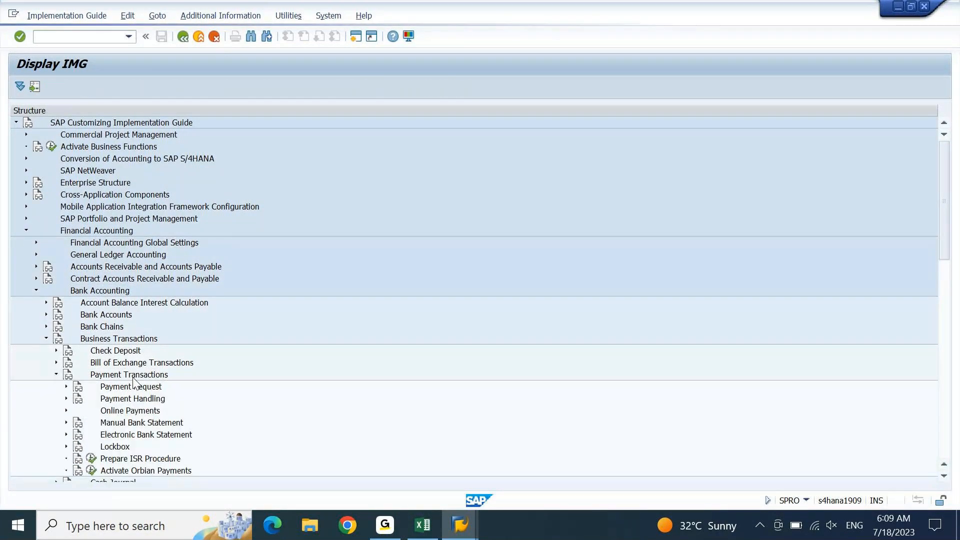
Expand Manual Bank Statement and select Define Posting Keys and Posting Rules for Manual Bank Statement.
scroll(135, 385, down, 6)
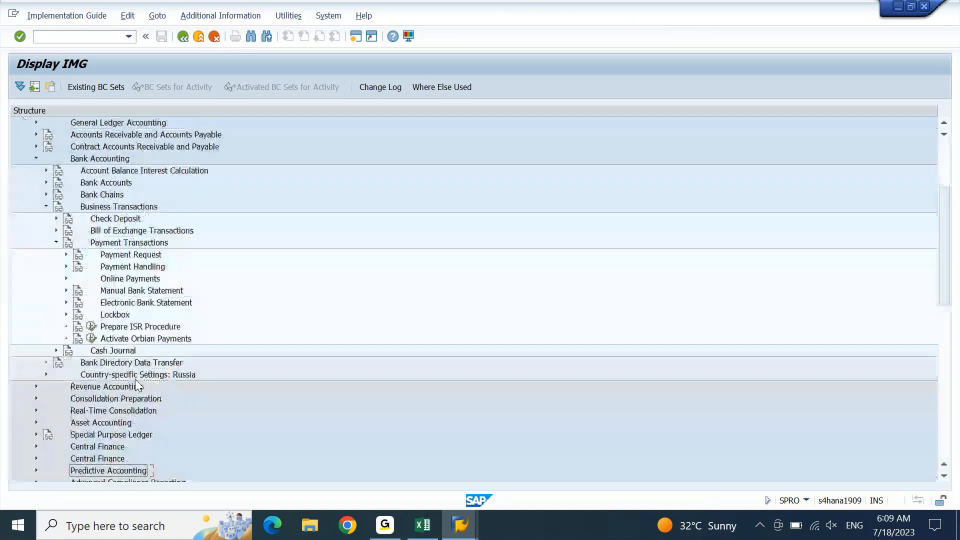
key(Down)
key(Down)
key(Down)
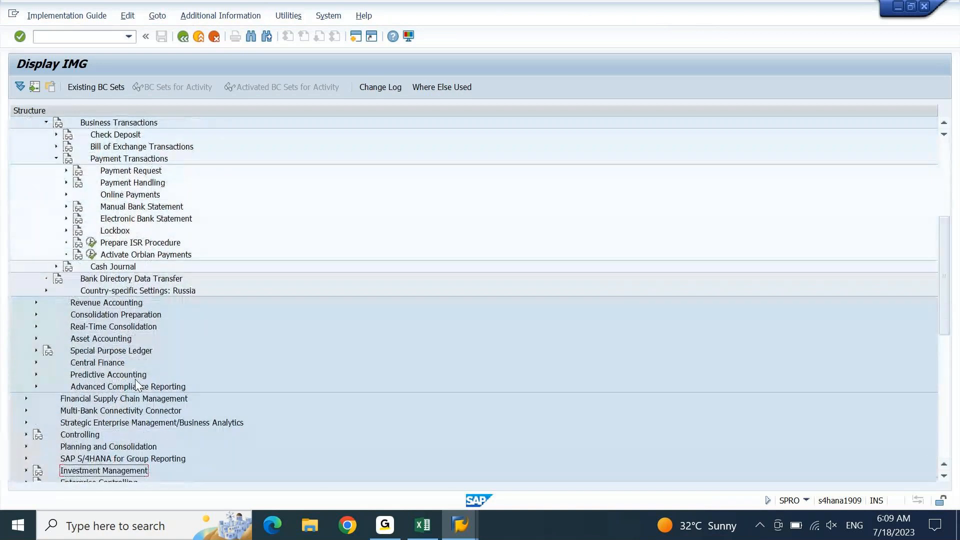
key(Down)
click(146, 171)
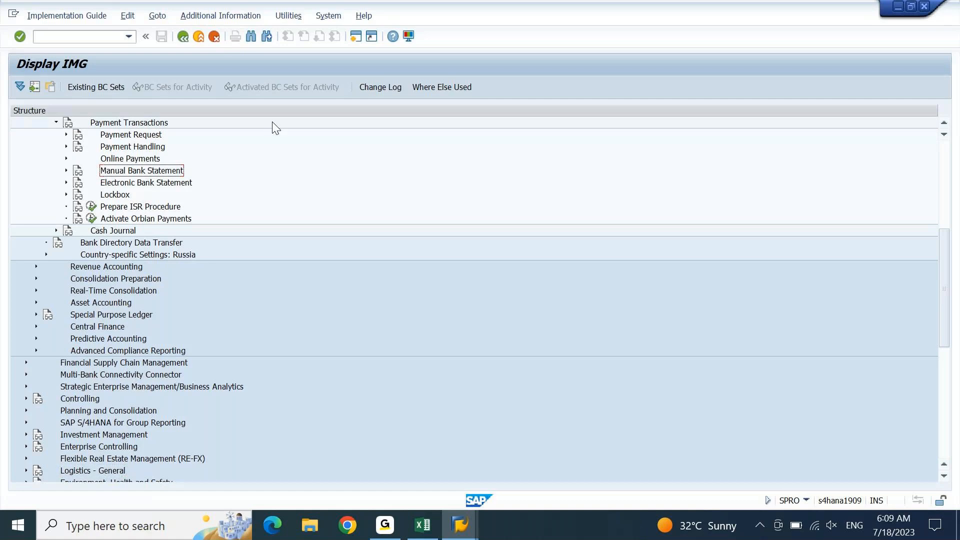
key(Right)
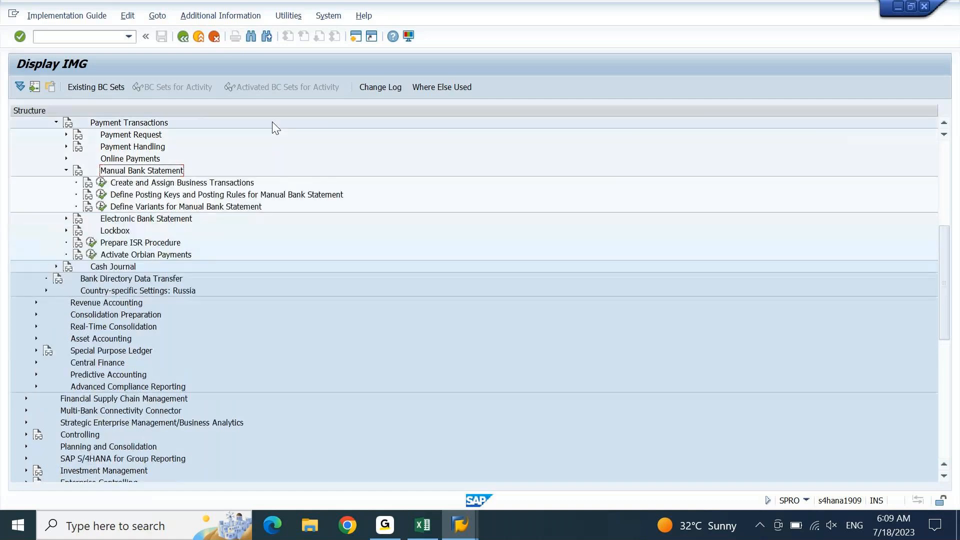
click(202, 197)
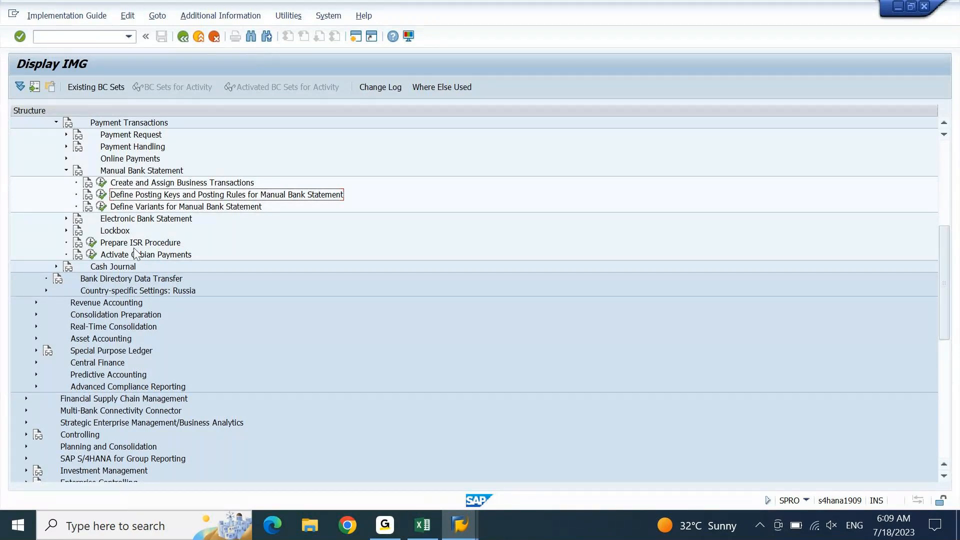
Check the DICR posting rule key in the Excel notes and return to the SAP implementation guide.
click(423, 530)
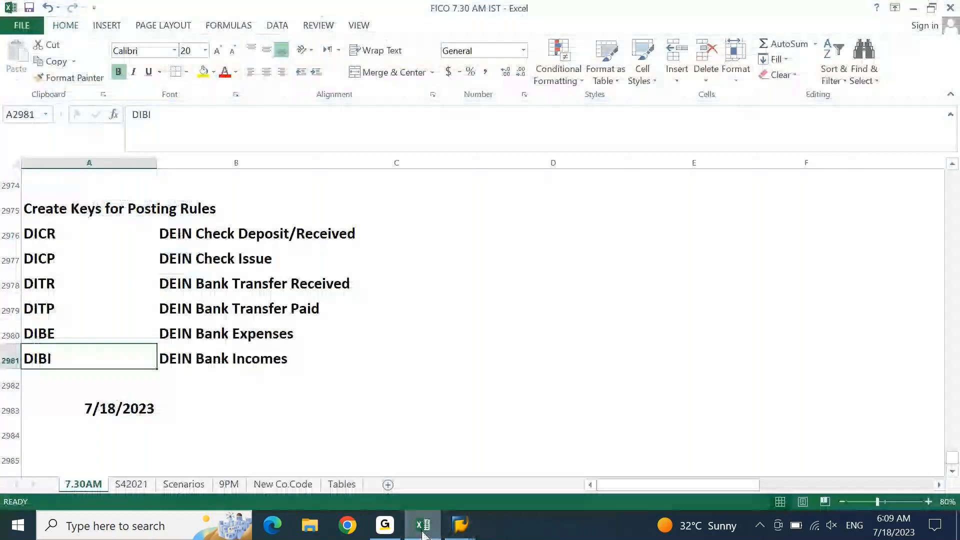
key(Up)
key(Up)
key(Up)
key(Up)
key(Up)
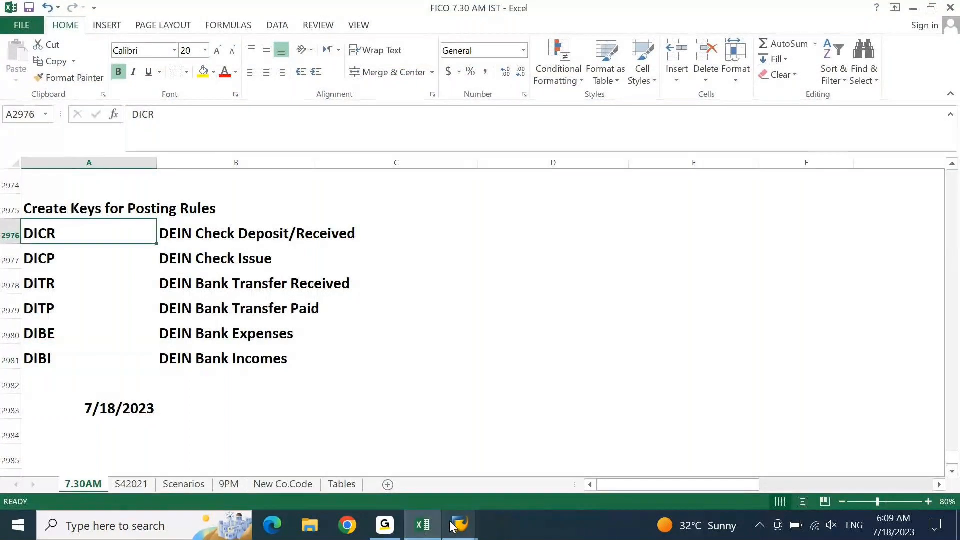
click(433, 529)
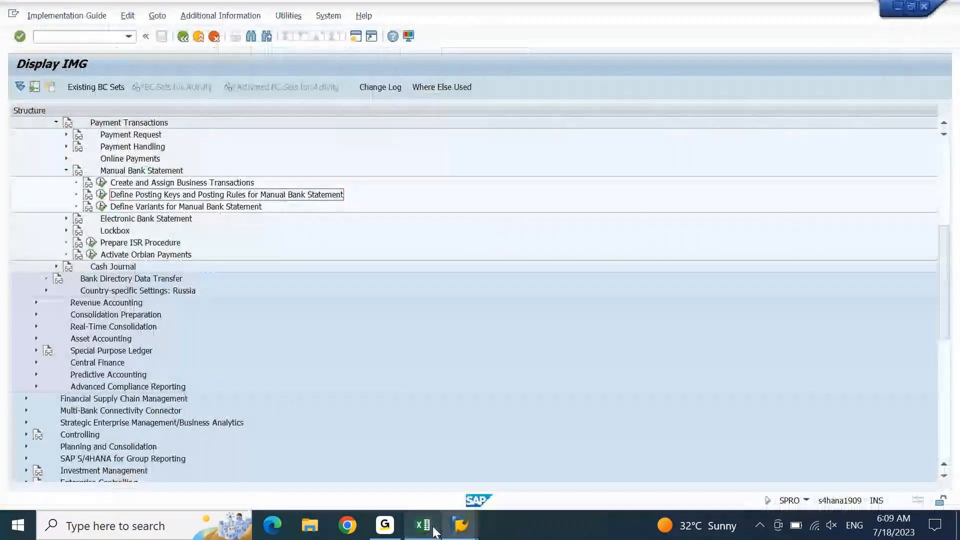
Execute Define Posting Keys and Posting Rules for Manual Bank Statement with chart of accounts DEGR as the work area.
click(102, 195)
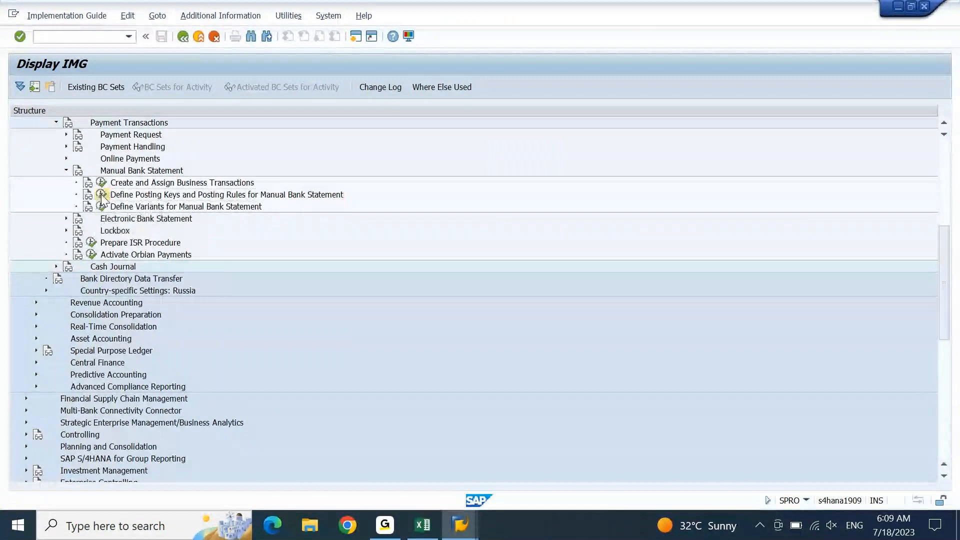
text(de)
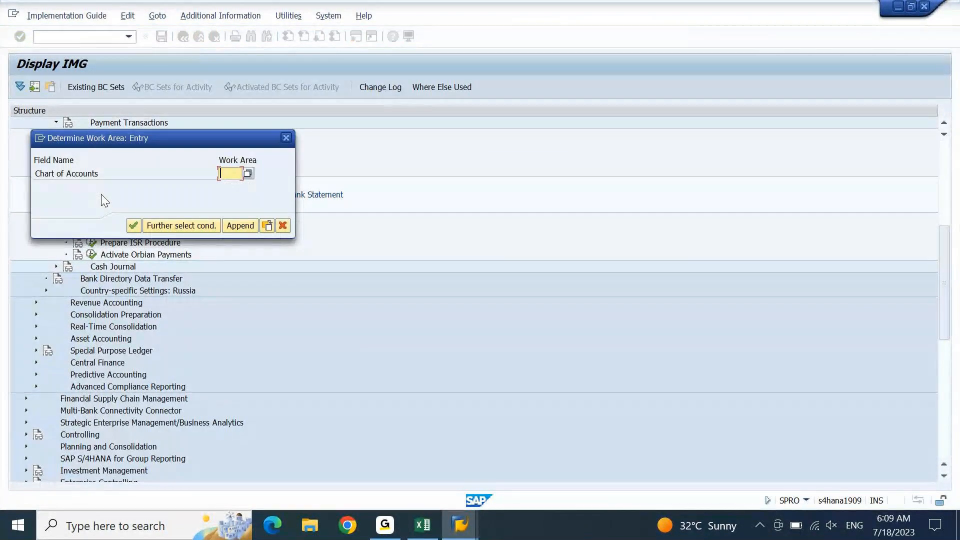
text(gr)
key(Return)
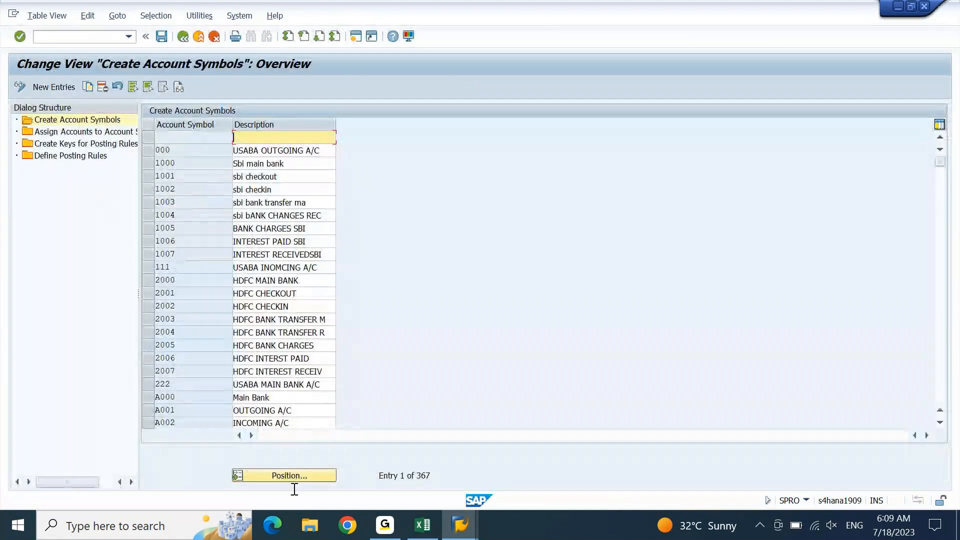
Display the Define Posting Rules overview for the chart of accounts.
click(307, 478)
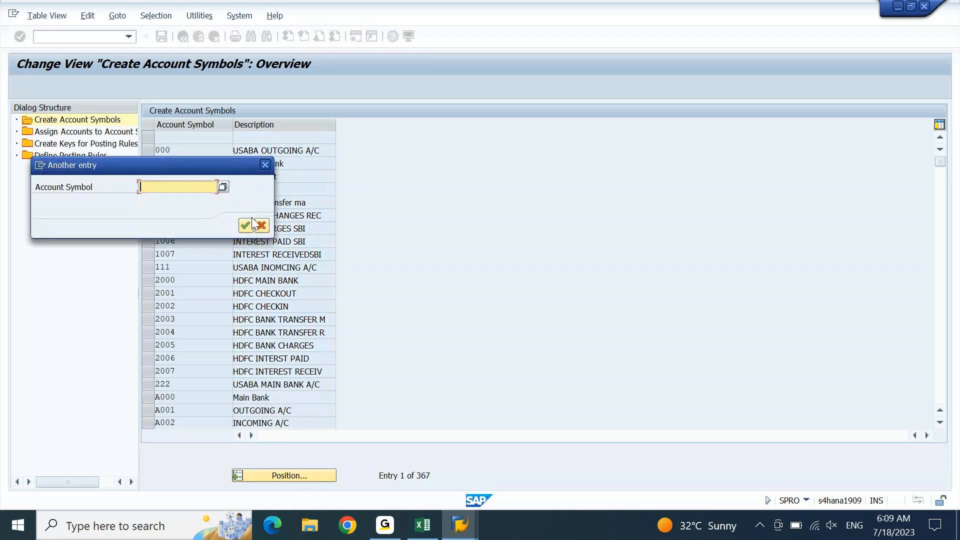
click(263, 166)
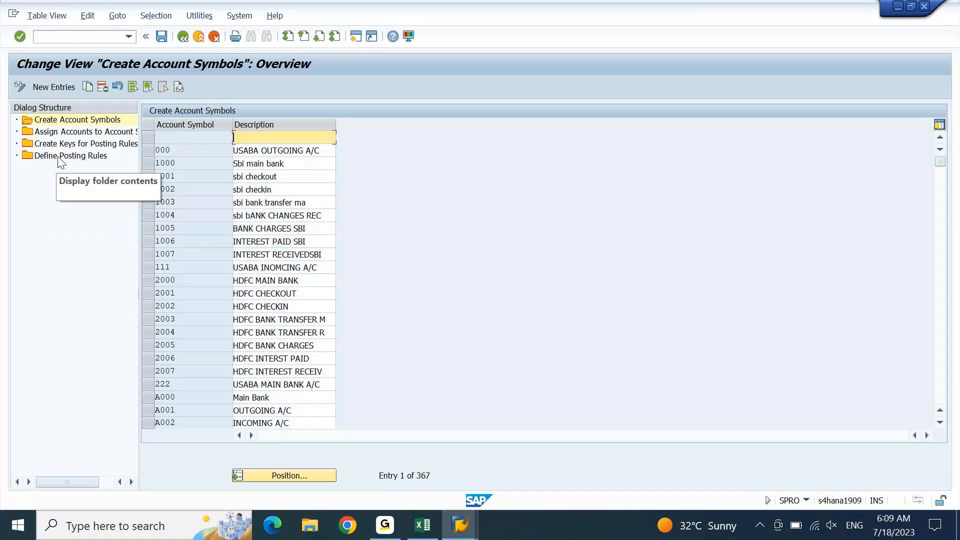
double_click(63, 157)
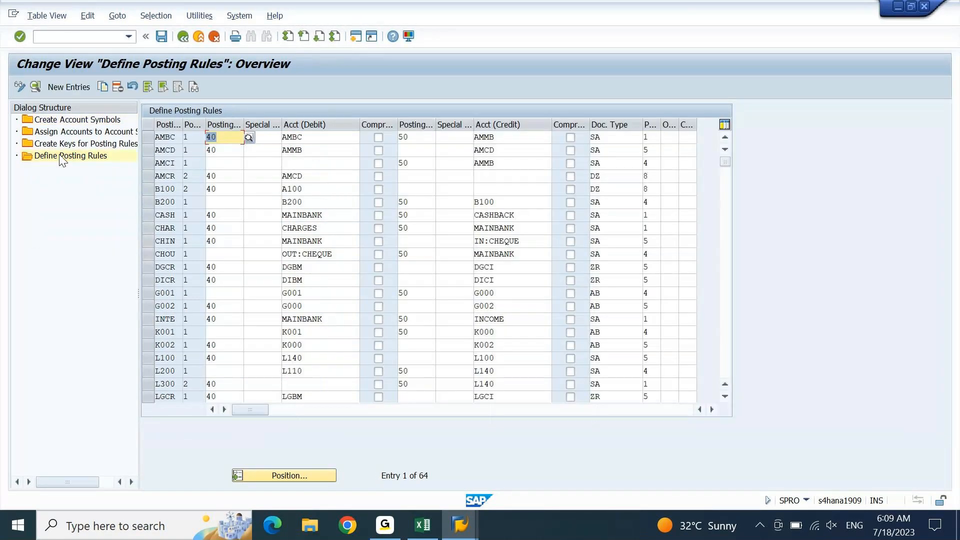
click(305, 475)
click(241, 166)
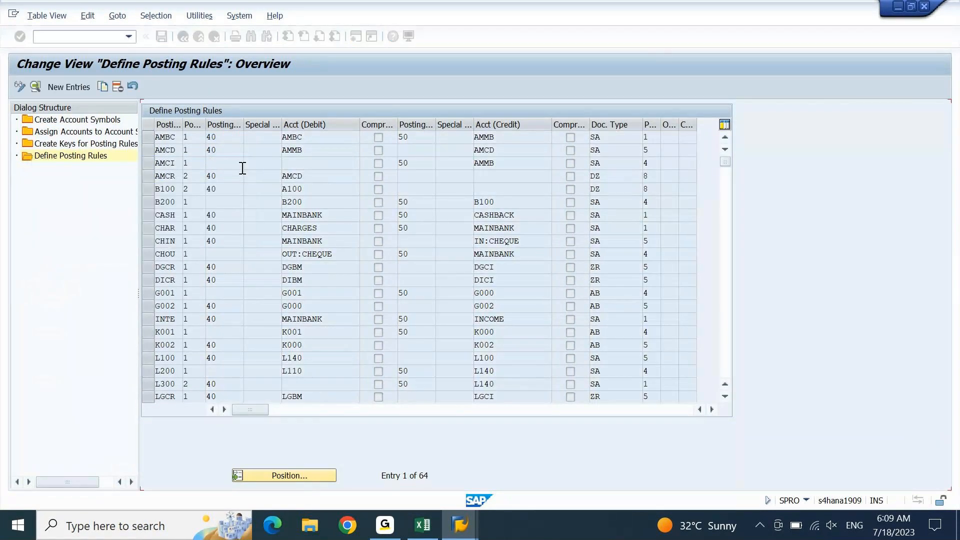
Select the DICR posting rule and examine its debit account, credit posting key and document type.
click(148, 283)
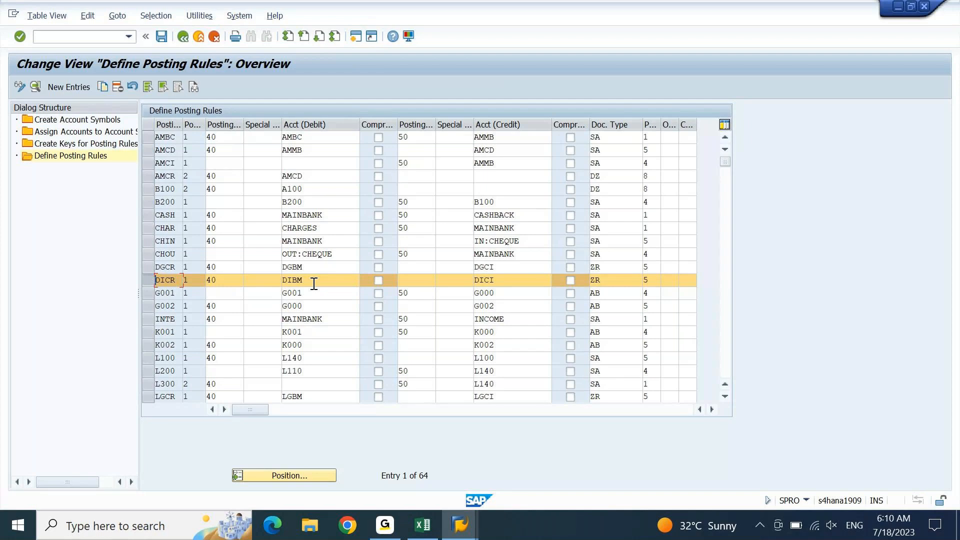
click(298, 281)
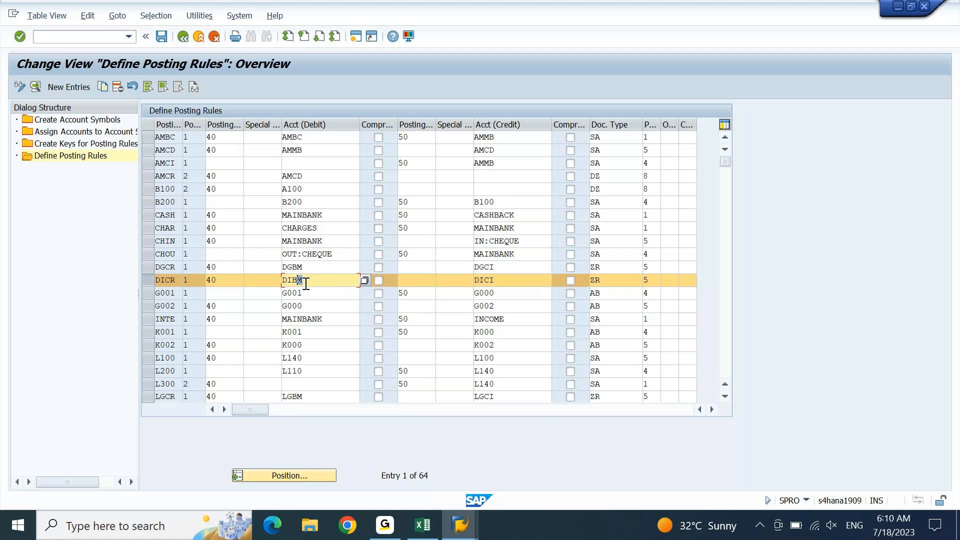
click(422, 278)
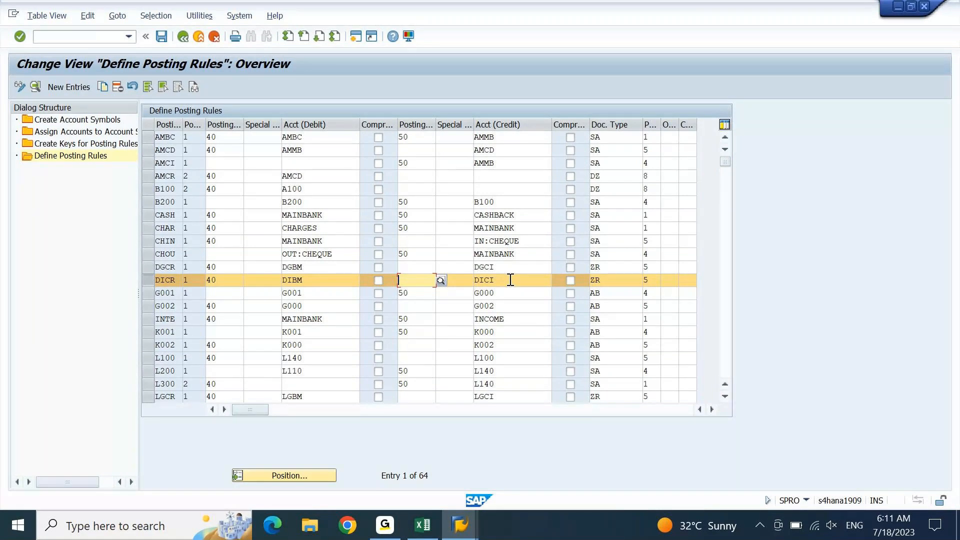
click(609, 280)
Look up the available posting types for the DICR rule and close the list without choosing one.
click(666, 284)
click(657, 283)
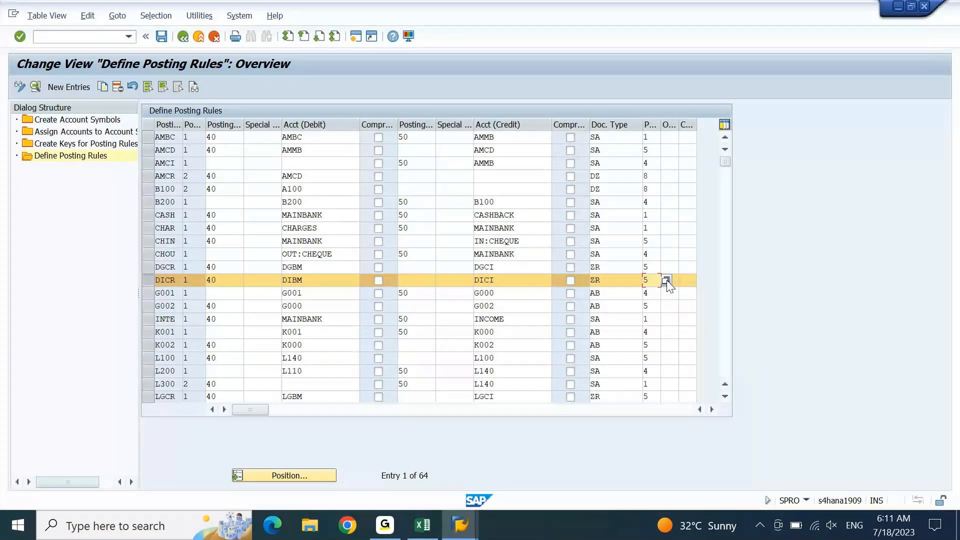
click(666, 281)
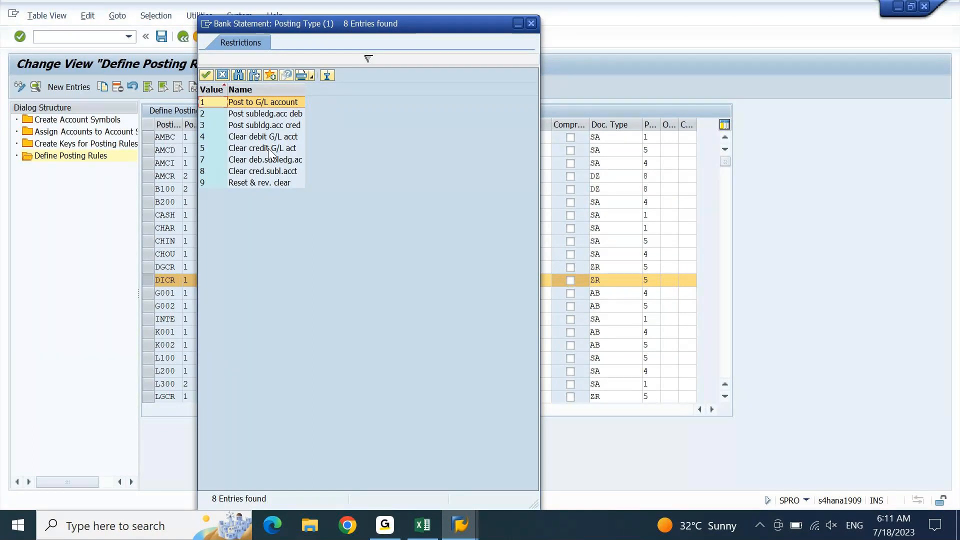
click(530, 24)
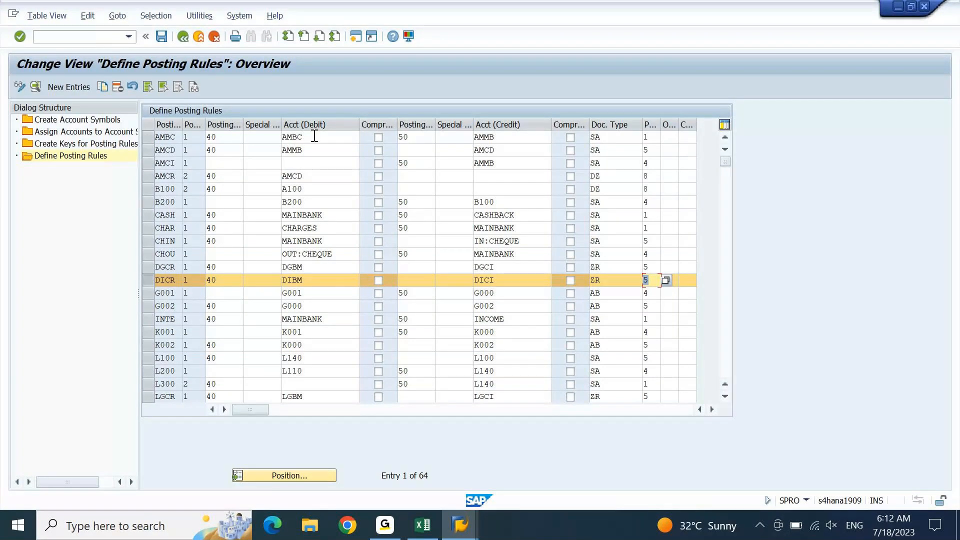
click(181, 40)
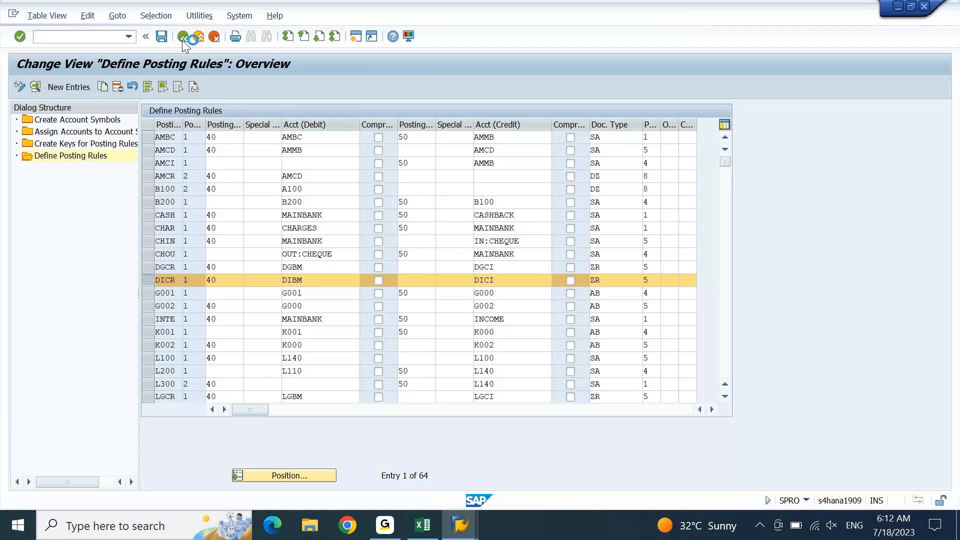
mouse_move(458, 511)
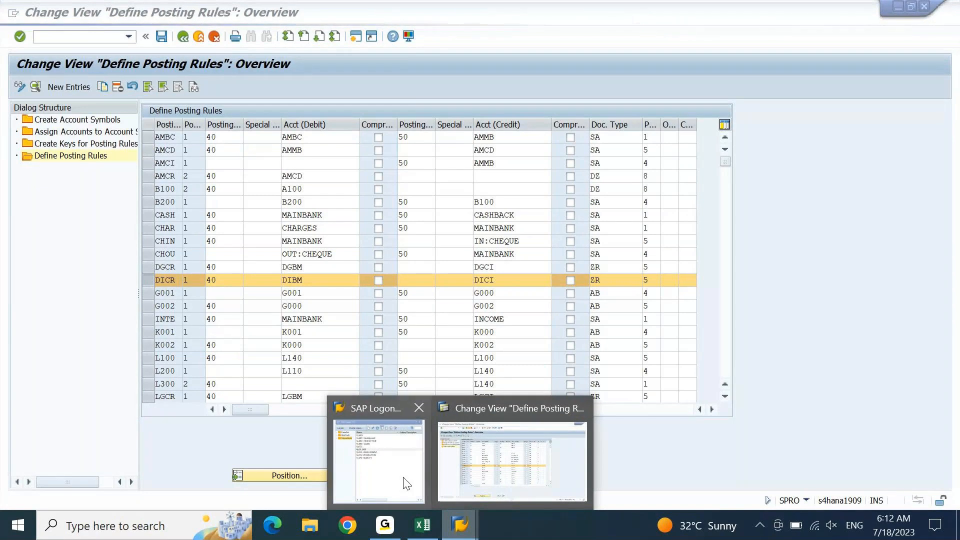
click(378, 468)
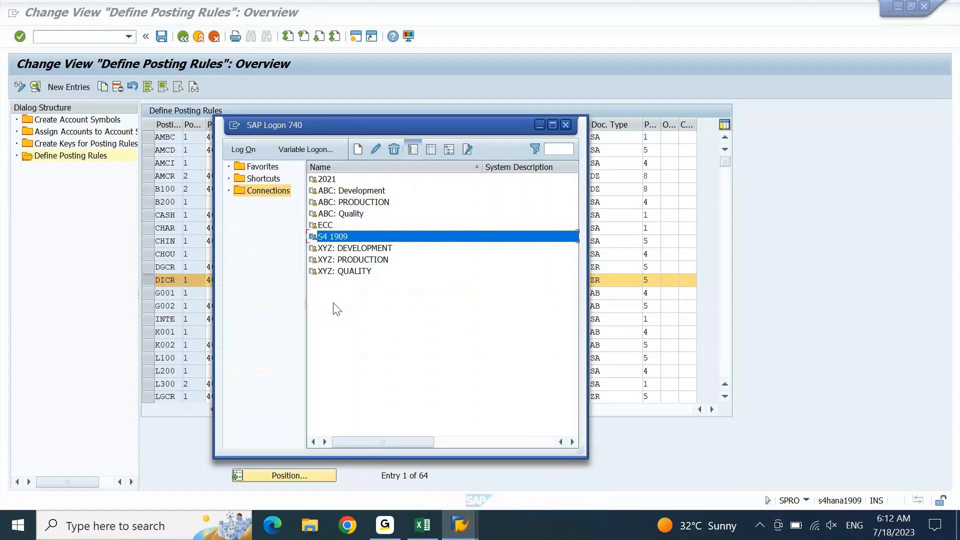
click(385, 533)
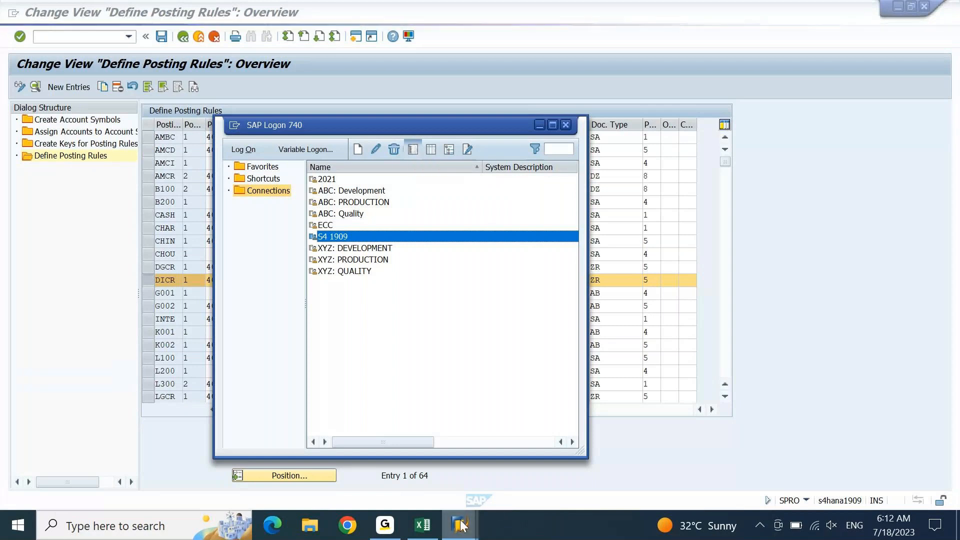
mouse_move(460, 525)
mouse_move(547, 427)
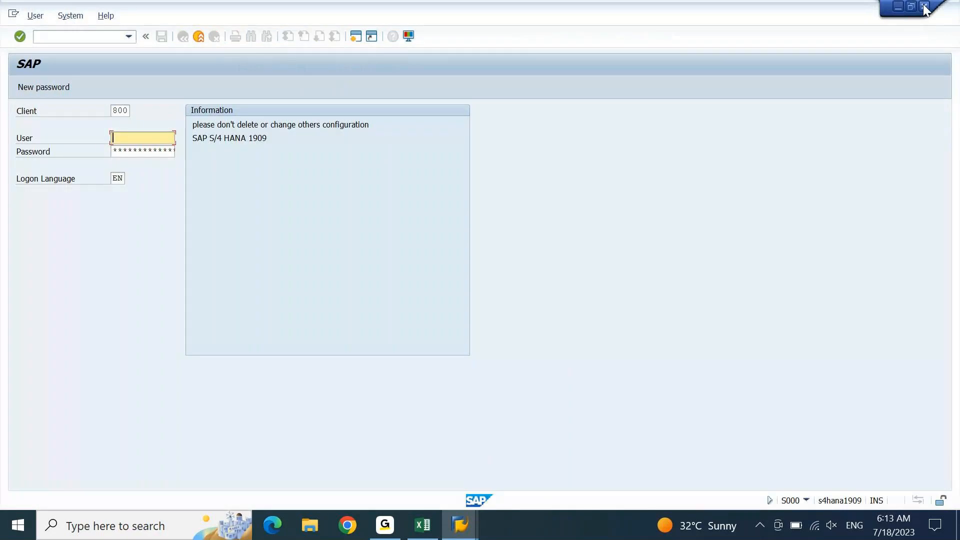
click(925, 7)
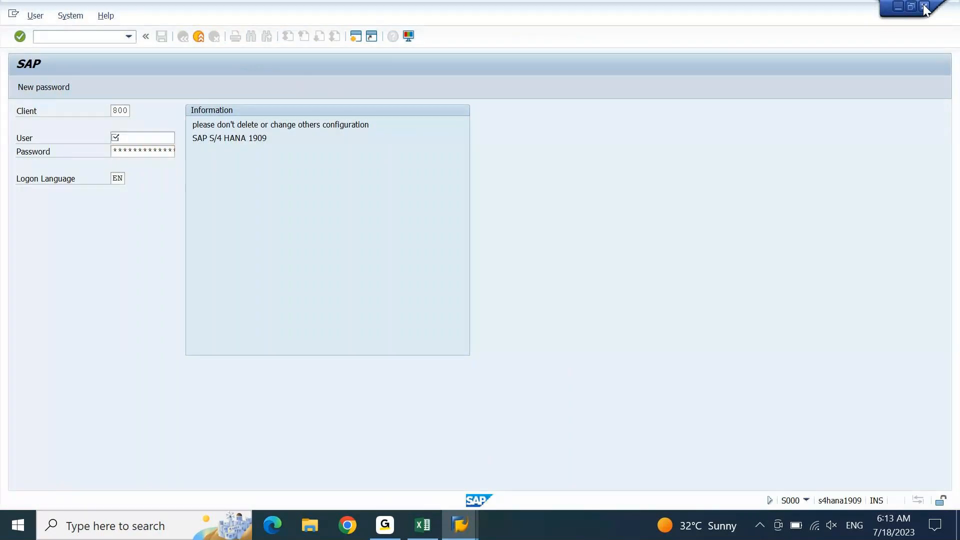
Leave the posting rules configuration and return to the SAP Easy Access screen of the existing session.
click(186, 39)
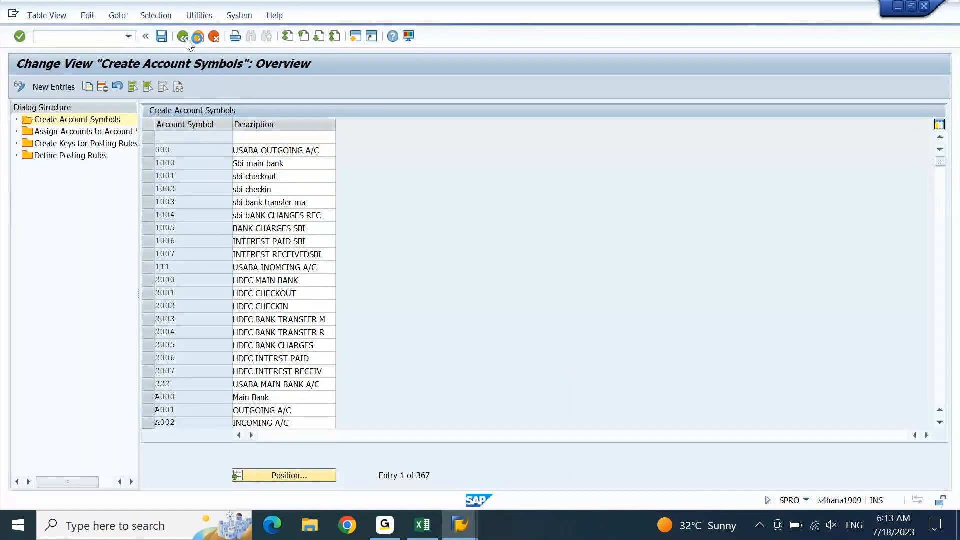
click(15, 19)
click(40, 122)
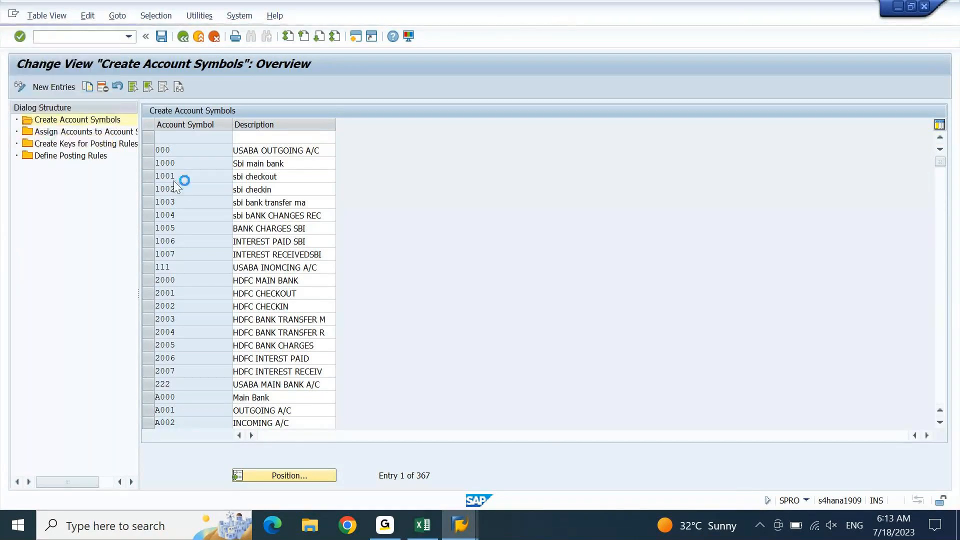
mouse_move(460, 522)
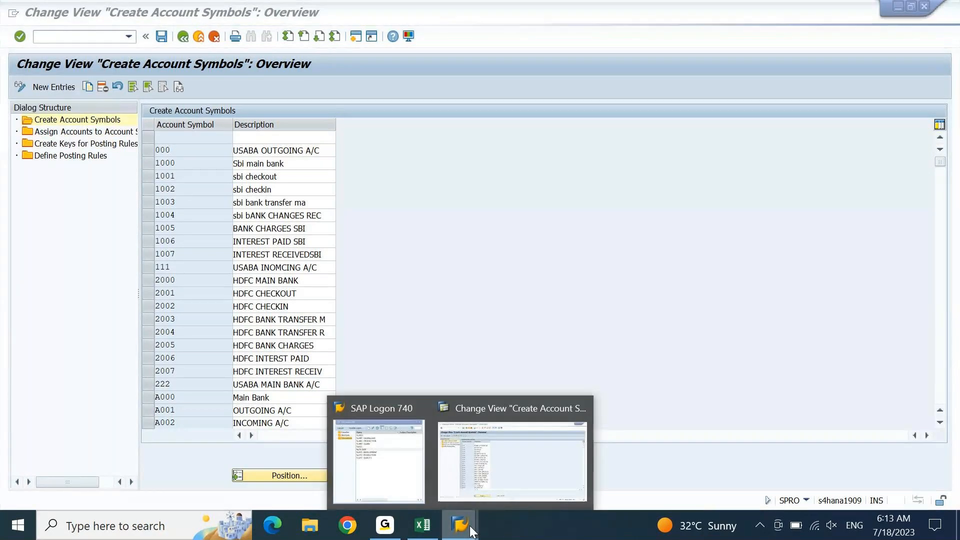
click(508, 470)
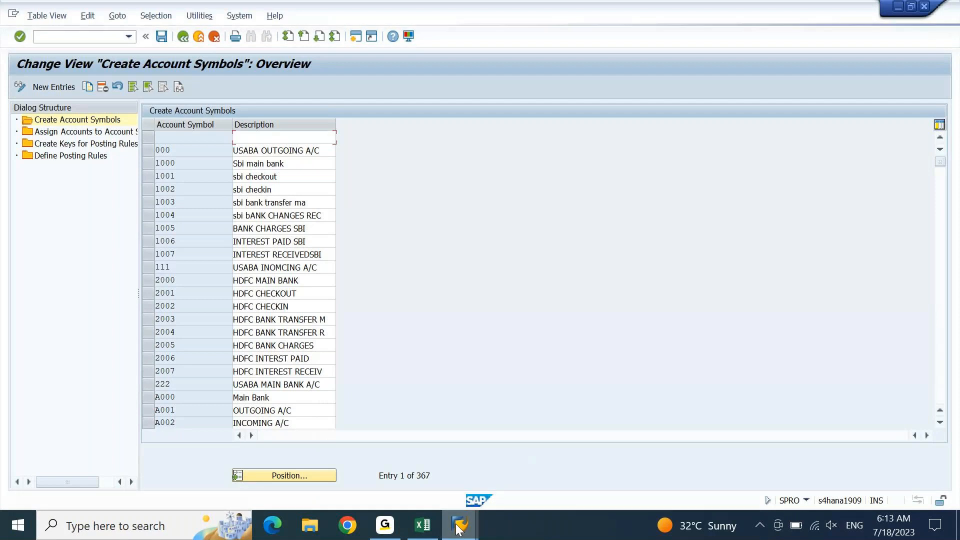
mouse_move(459, 527)
click(379, 463)
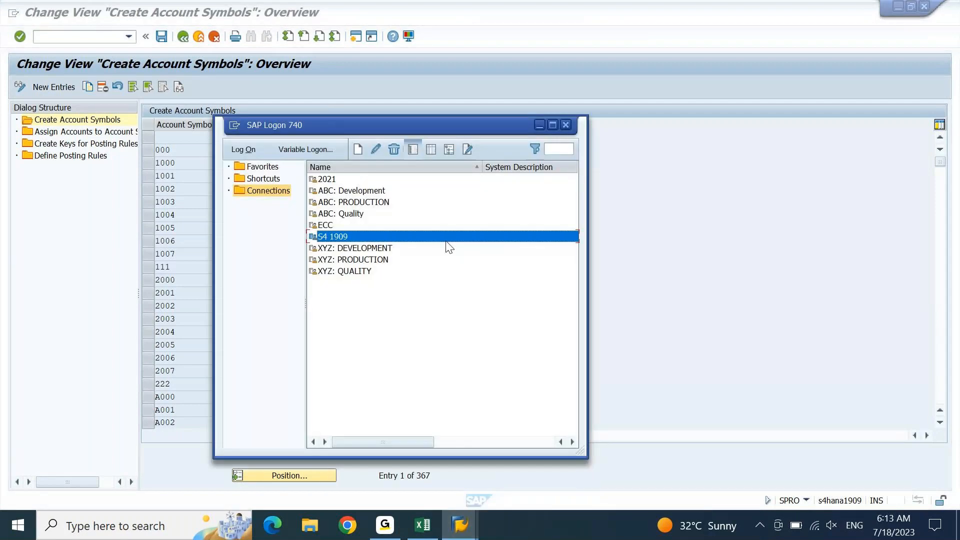
double_click(400, 237)
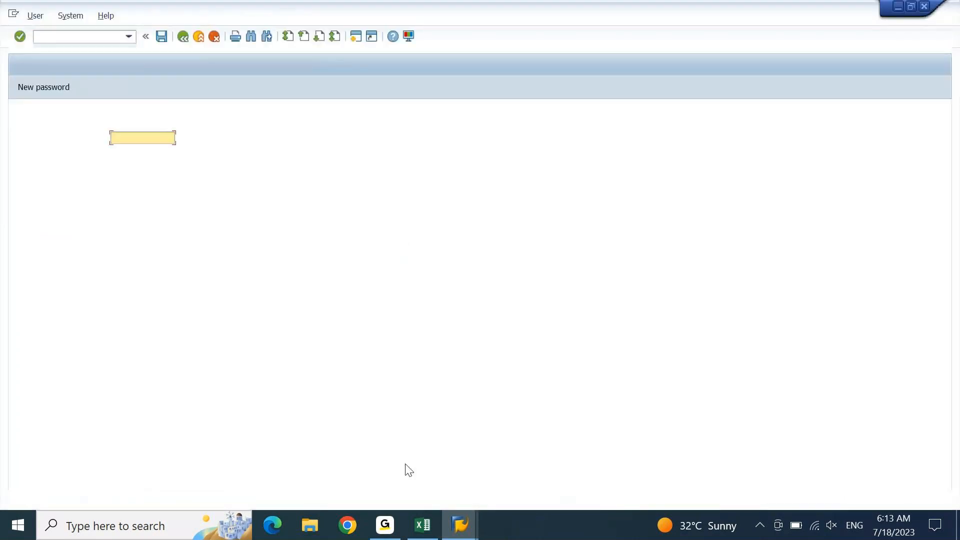
mouse_move(459, 525)
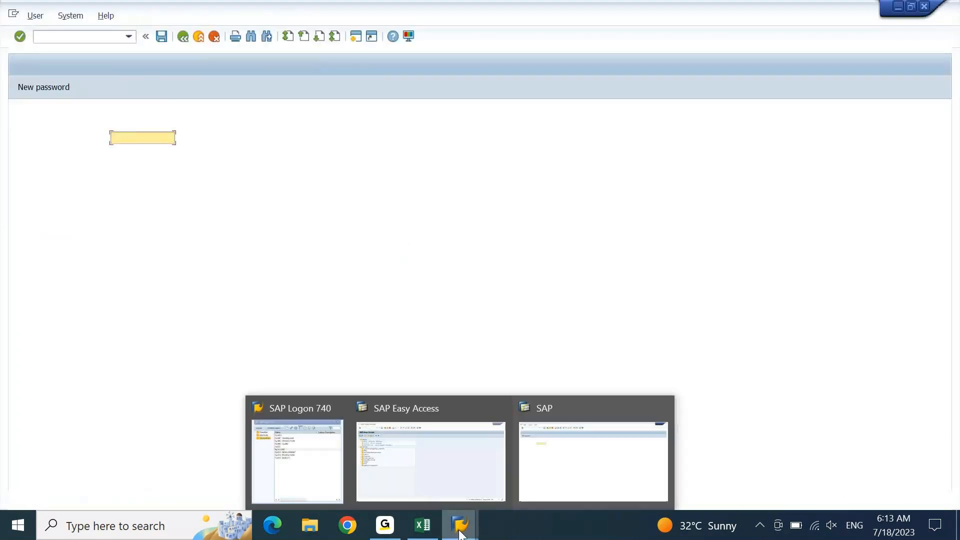
click(530, 455)
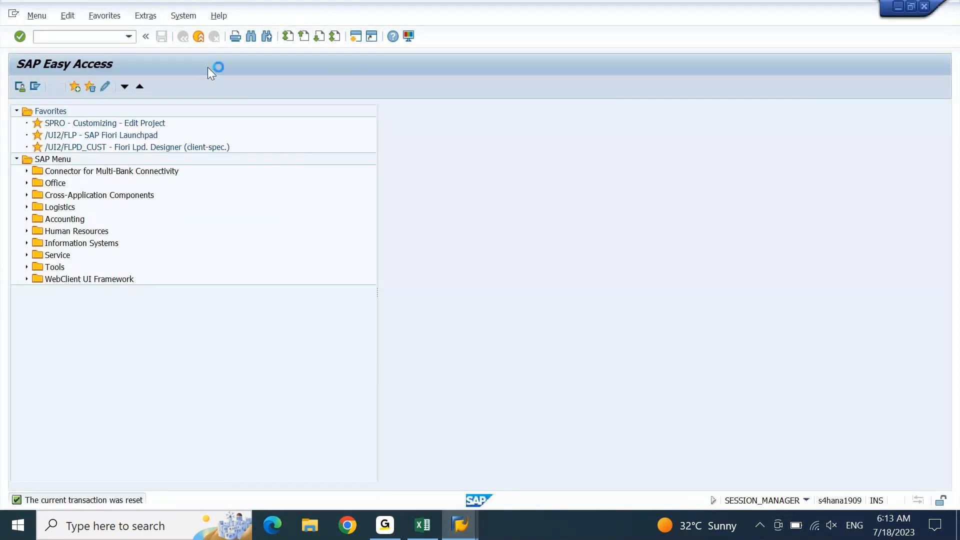
Run transaction SPRO and display the SAP Customizing Implementation Guide.
text(spro)
key(Return)
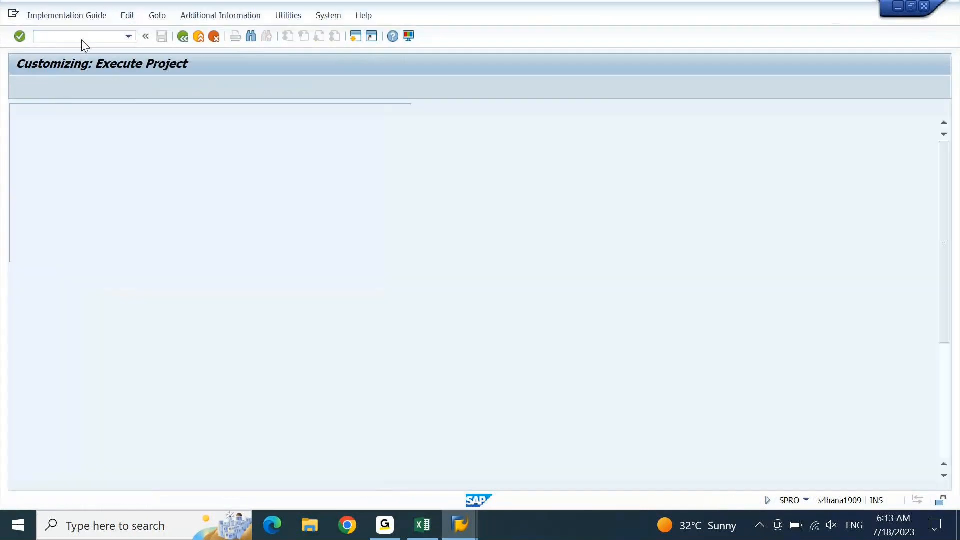
key(F5)
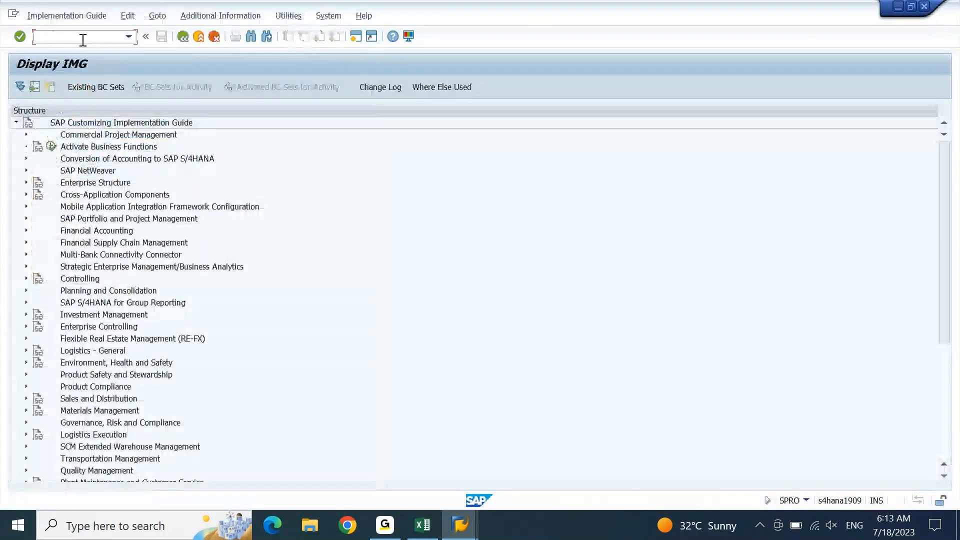
Expand Financial Accounting, Bank Accounting, Business Transactions and Payment Transactions down to the Manual Bank Statement activities.
click(95, 232)
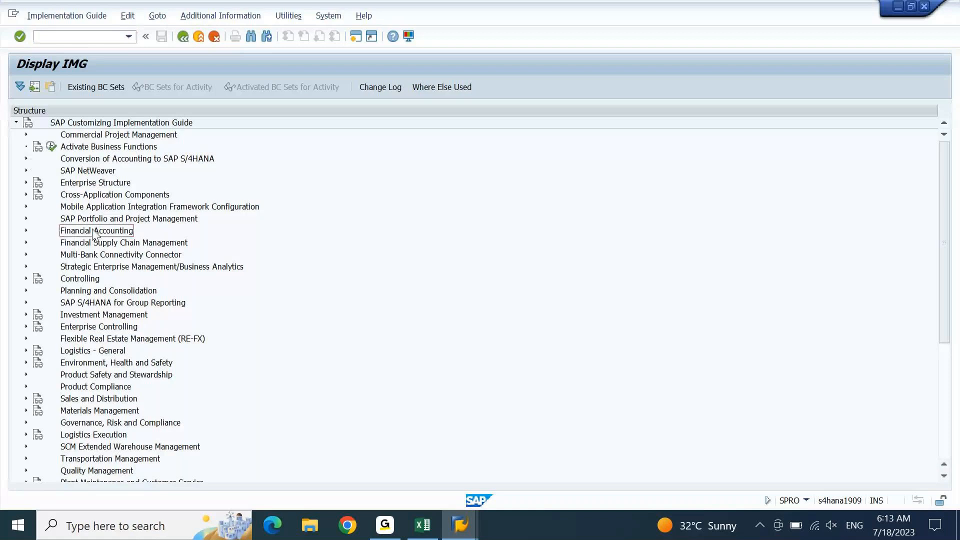
double_click(95, 232)
double_click(100, 291)
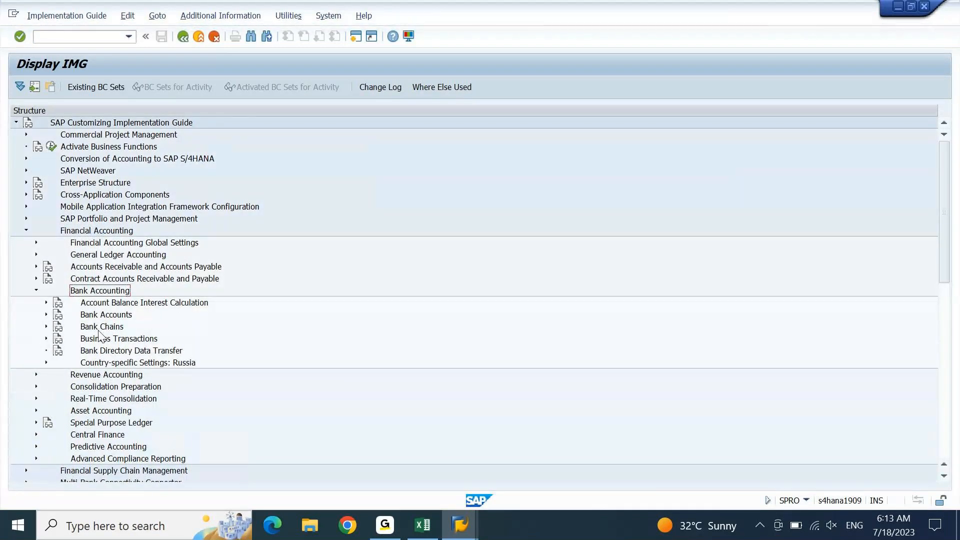
double_click(106, 340)
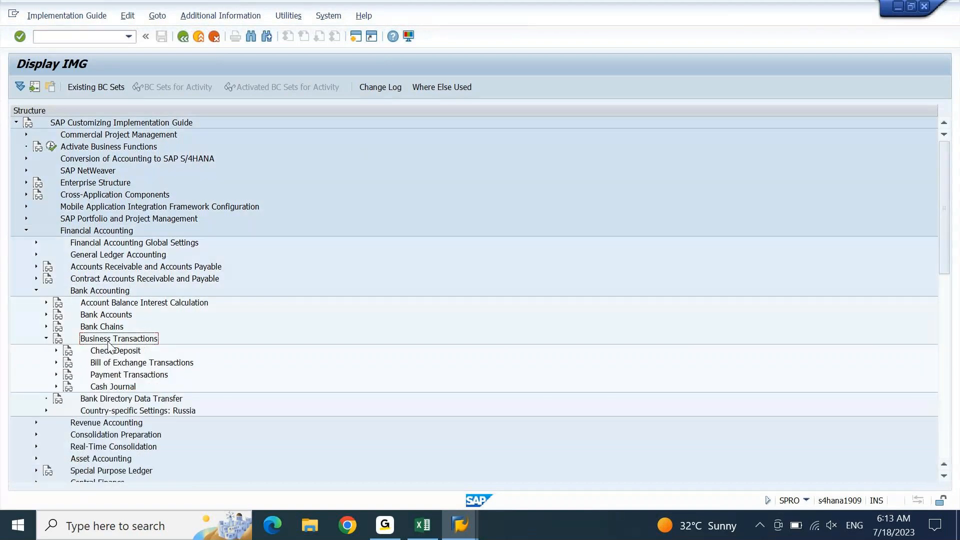
click(125, 376)
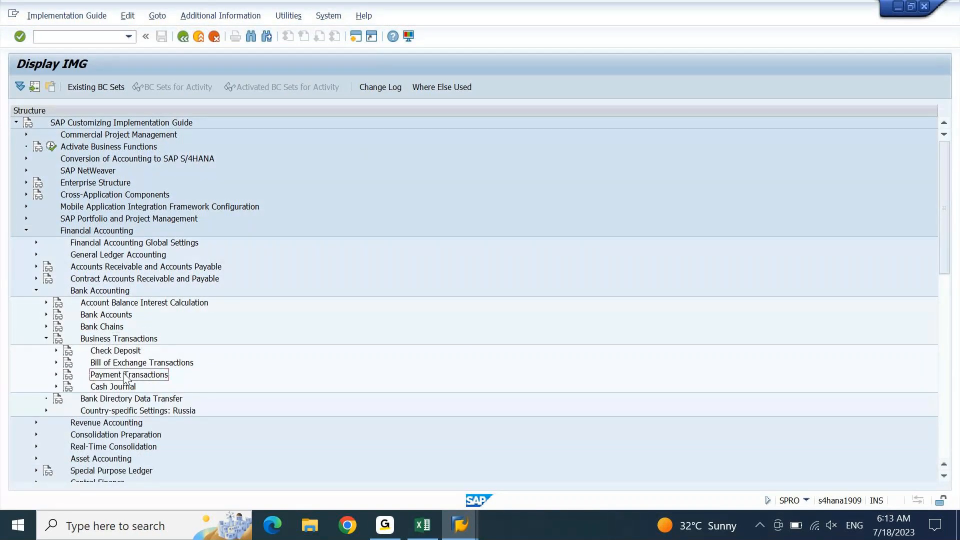
double_click(125, 376)
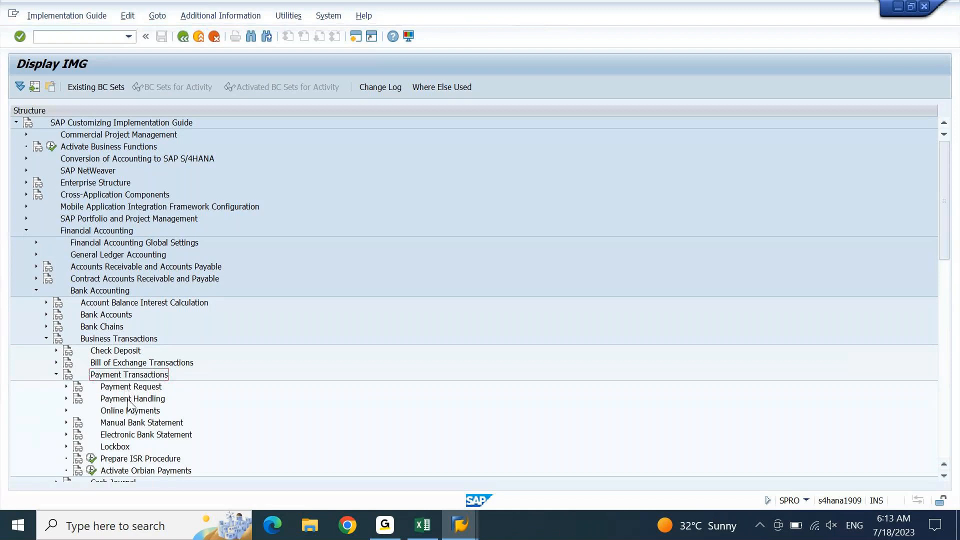
double_click(141, 422)
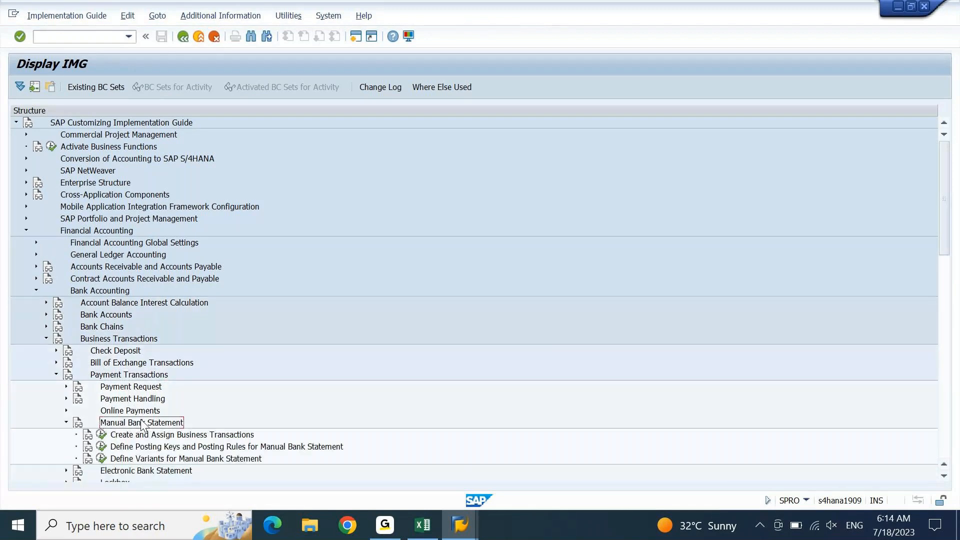
Execute the Create and Assign Business Transactions activity under Manual Bank Statement.
scroll(142, 424, down, 7)
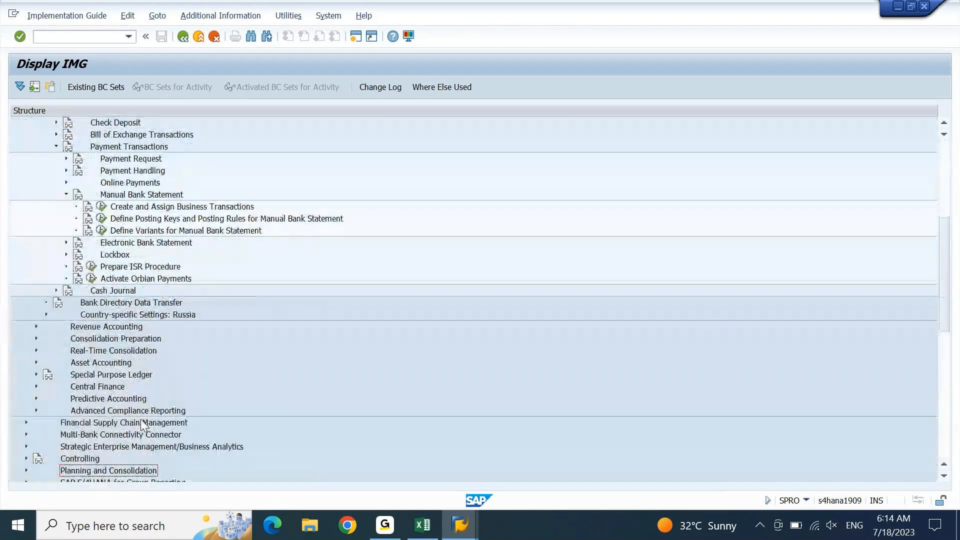
scroll(143, 425, down, 1)
click(173, 161)
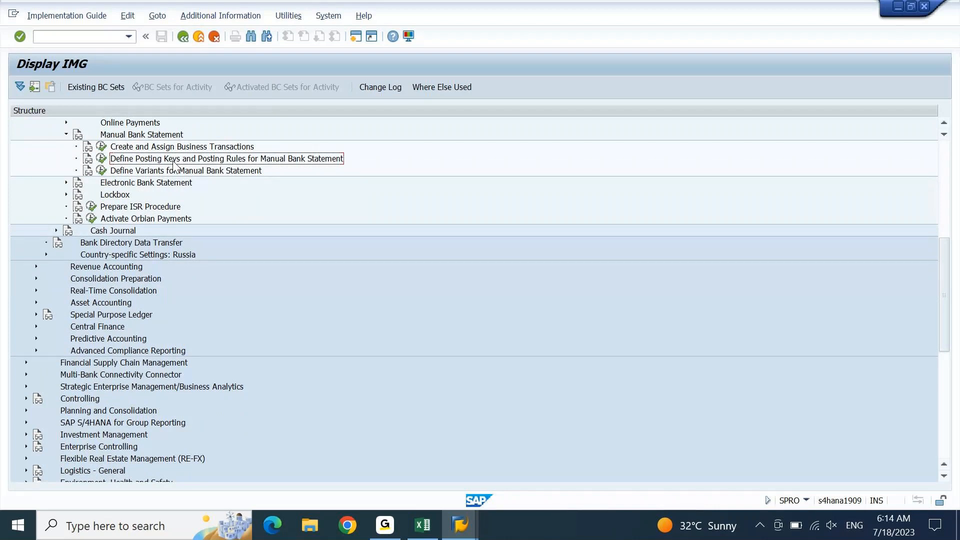
click(185, 151)
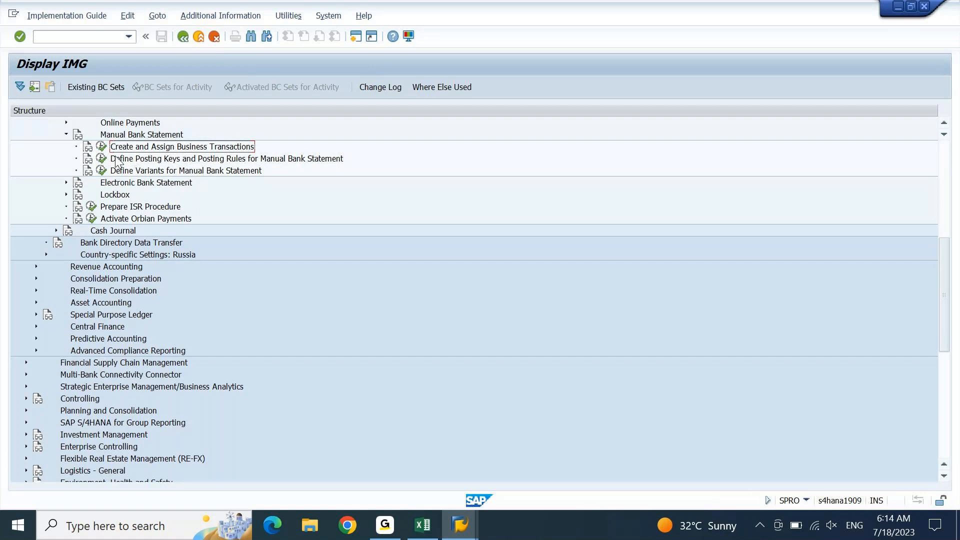
click(102, 146)
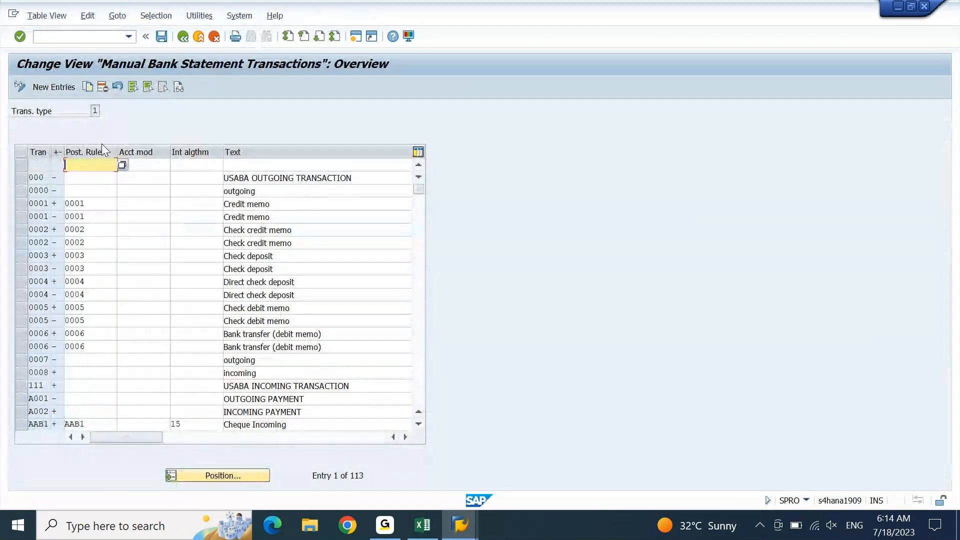
Start new entries, widen the Tran column and enter transaction DICR in the first row, copied from the Excel posting rule keys.
click(57, 88)
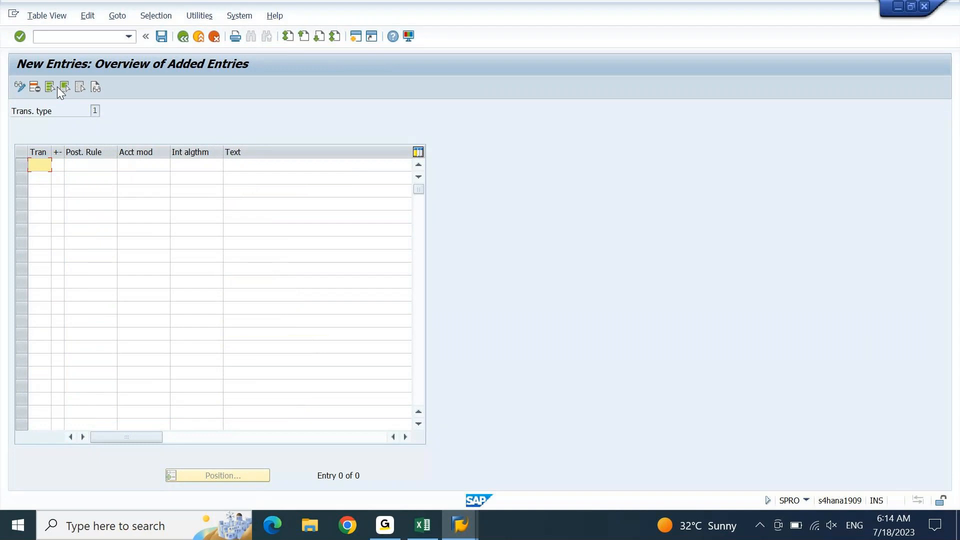
mouse_move(51, 152)
mouse_down()
mouse_move(75, 148)
mouse_move(67, 148)
mouse_up()
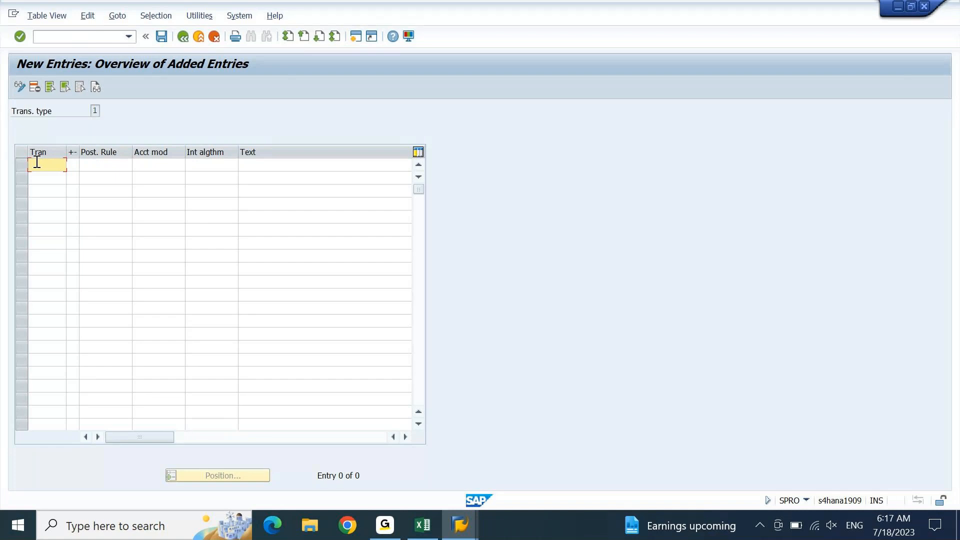
click(438, 537)
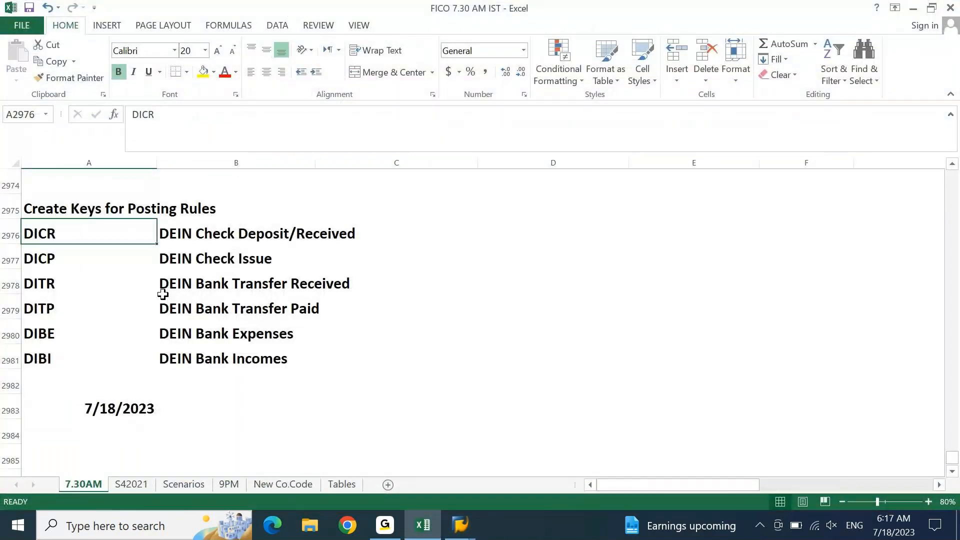
key(ctrl+c)
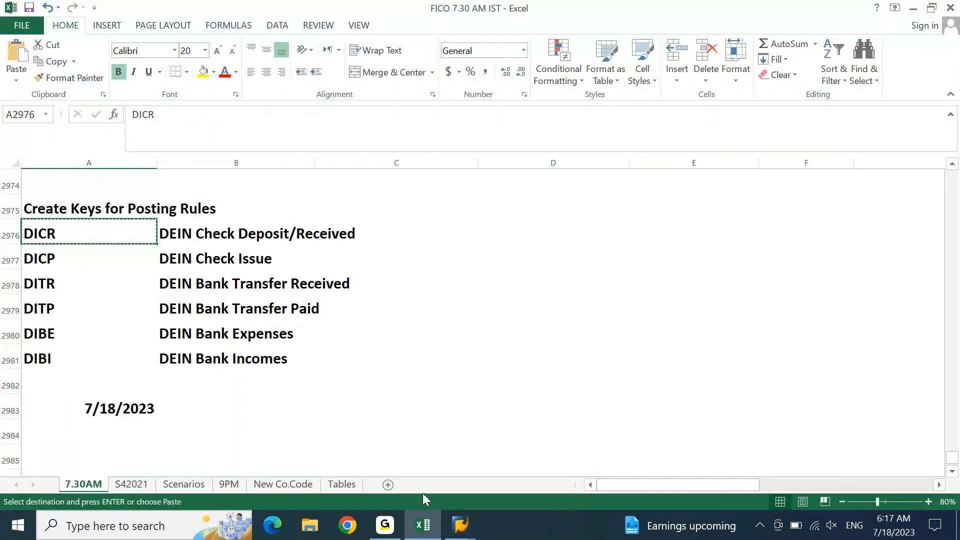
click(424, 533)
key(ctrl+v)
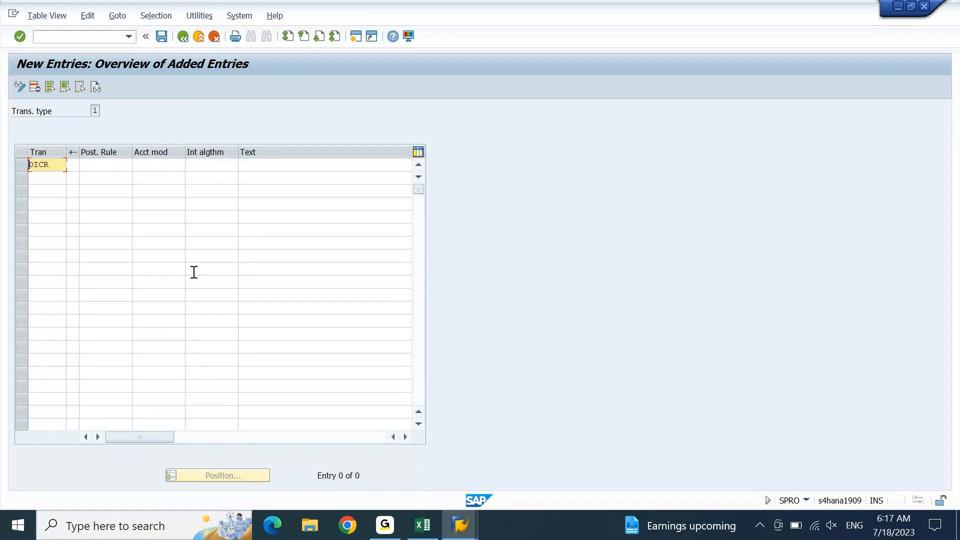
key(Tab)
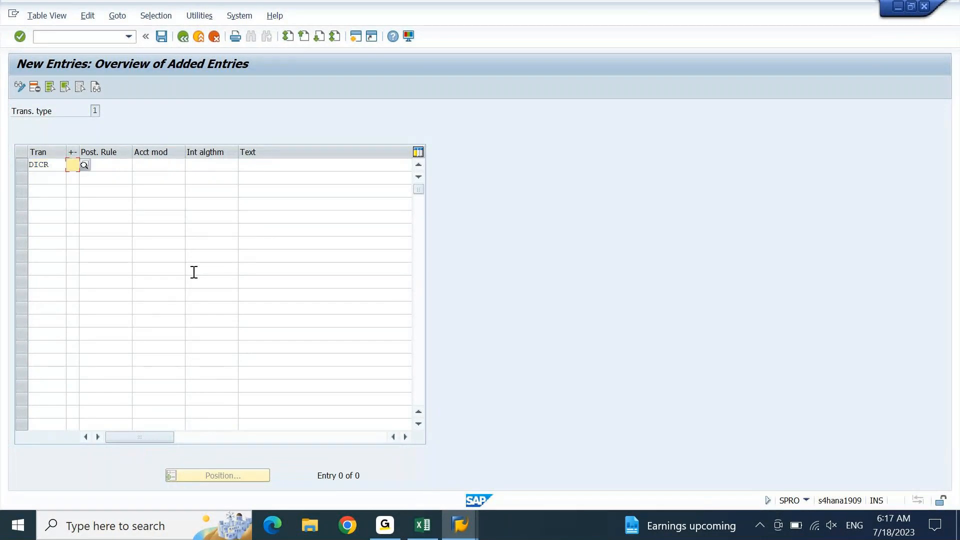
Widen the +- column and set the sign of the DICR transaction to + (Positive value).
drag(79, 148, 124, 151)
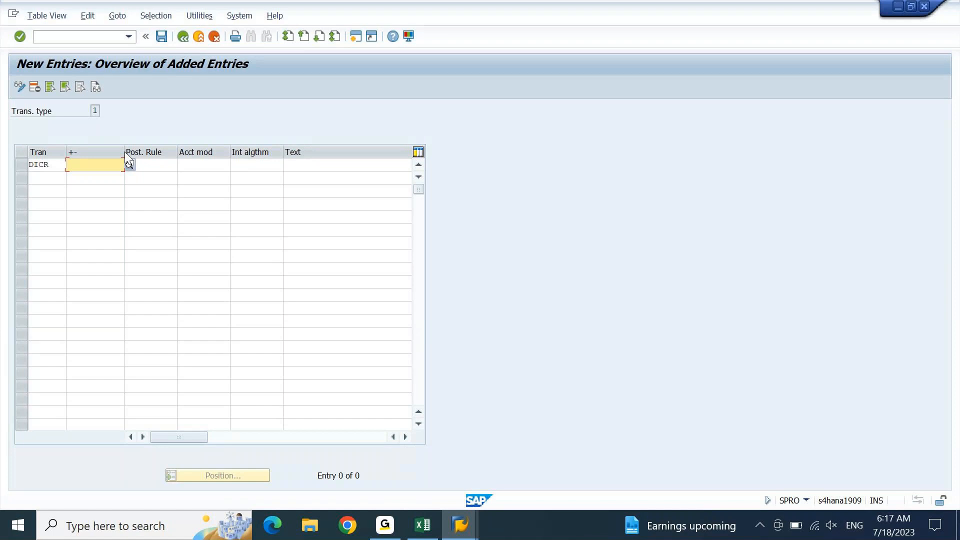
text(+)
key(F4)
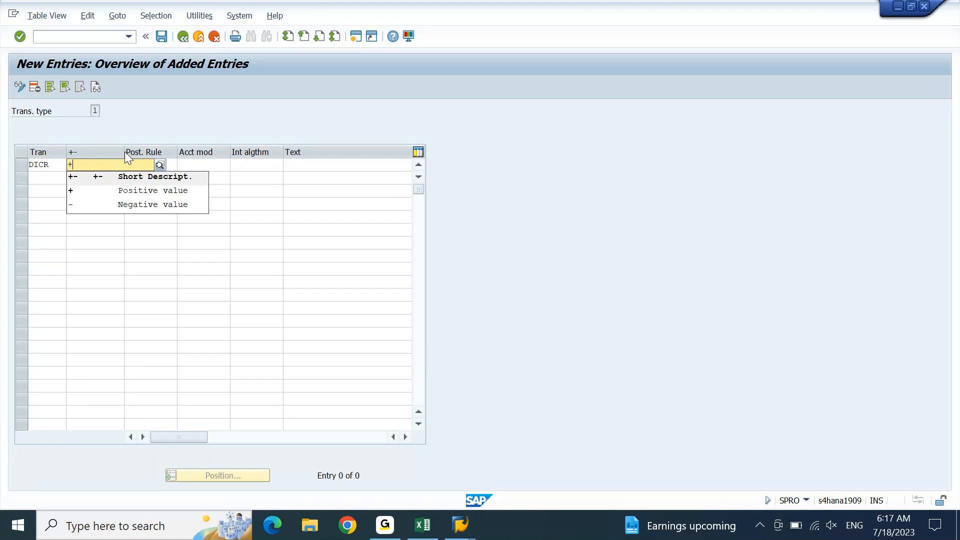
key(Down)
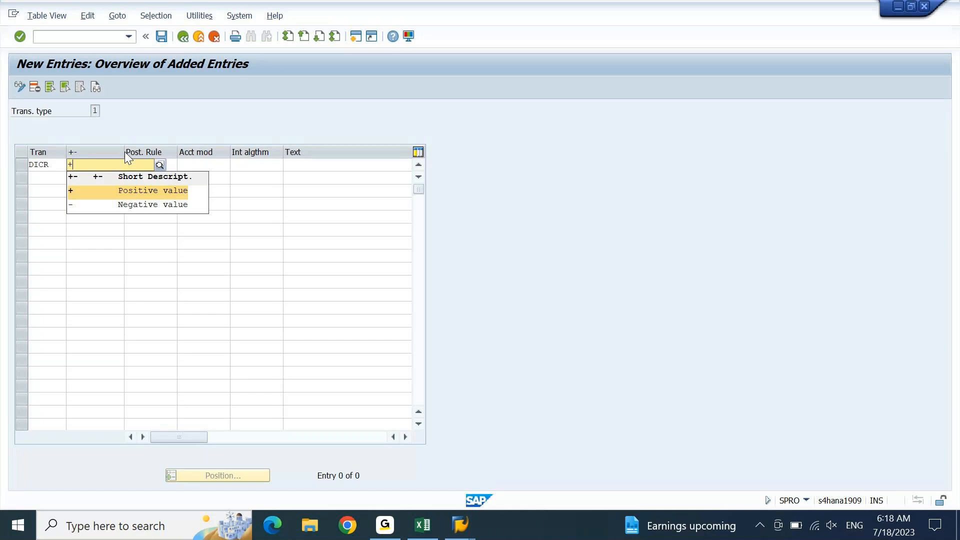
click(133, 192)
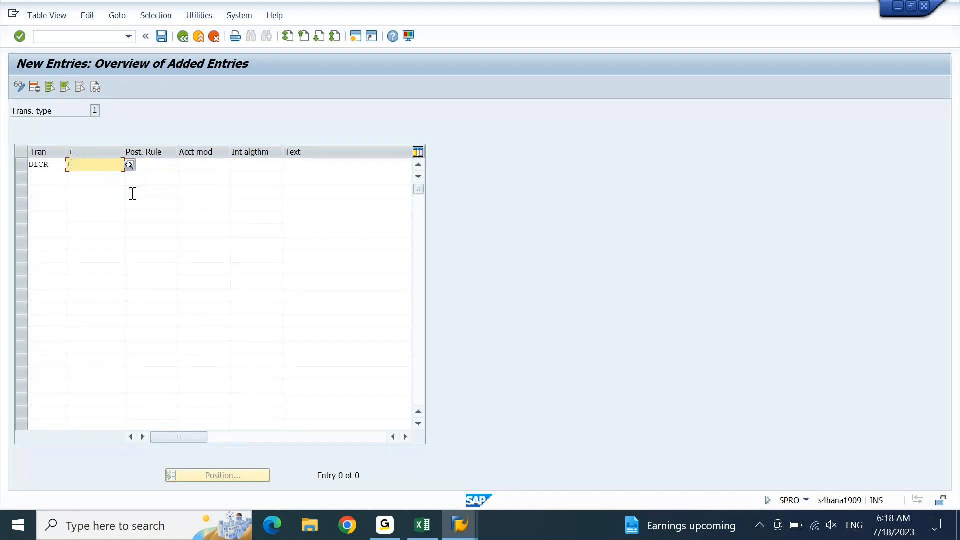
key(Tab)
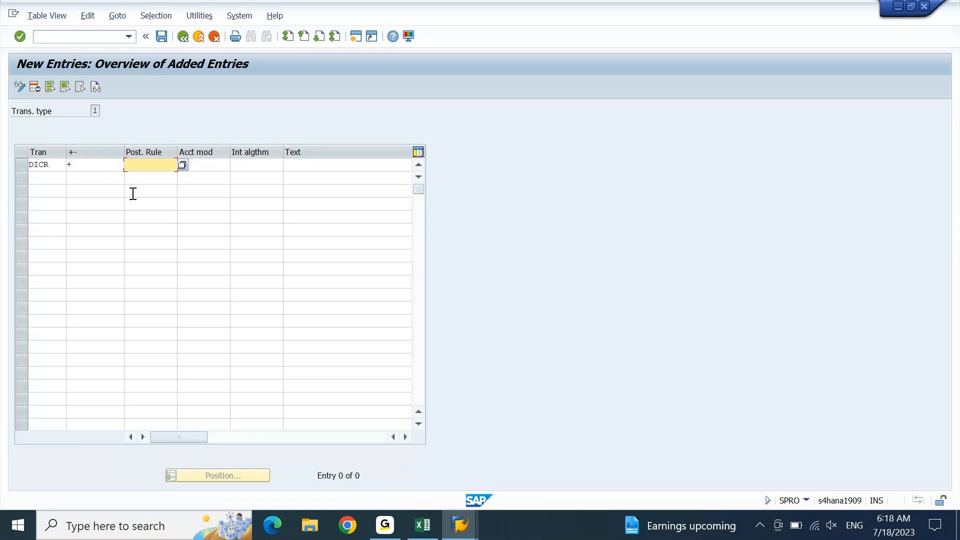
key(Return)
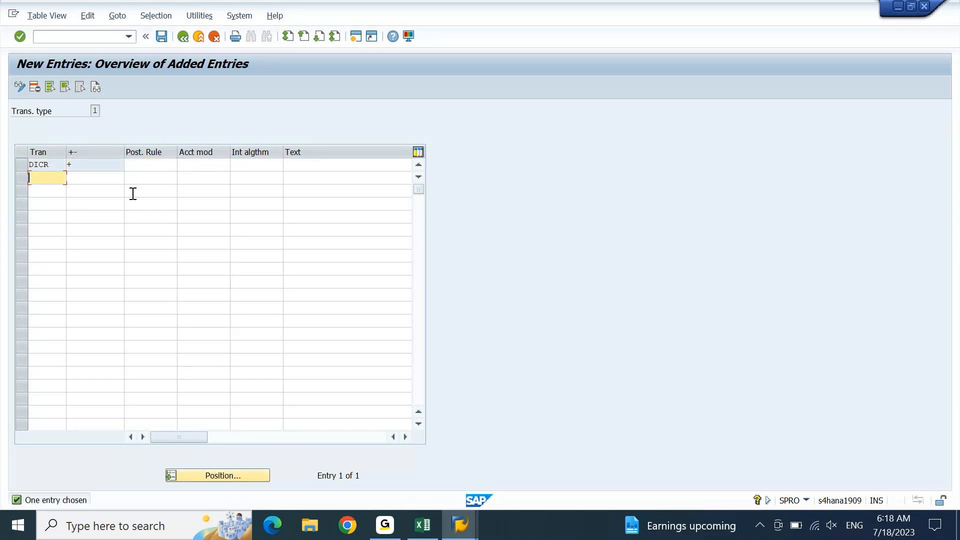
Assign posting rule DICR to the DICR transaction in the first row.
click(155, 166)
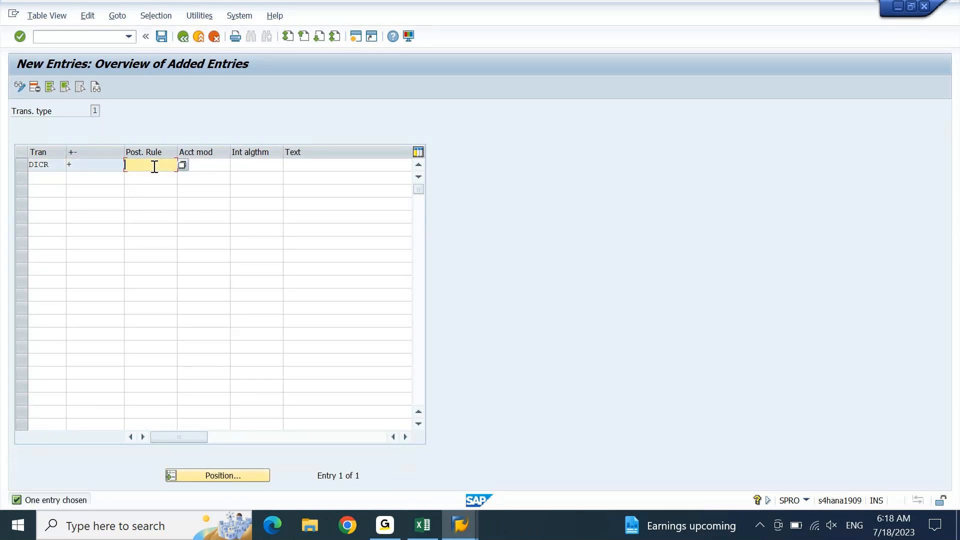
key(ctrl+v)
key(Return)
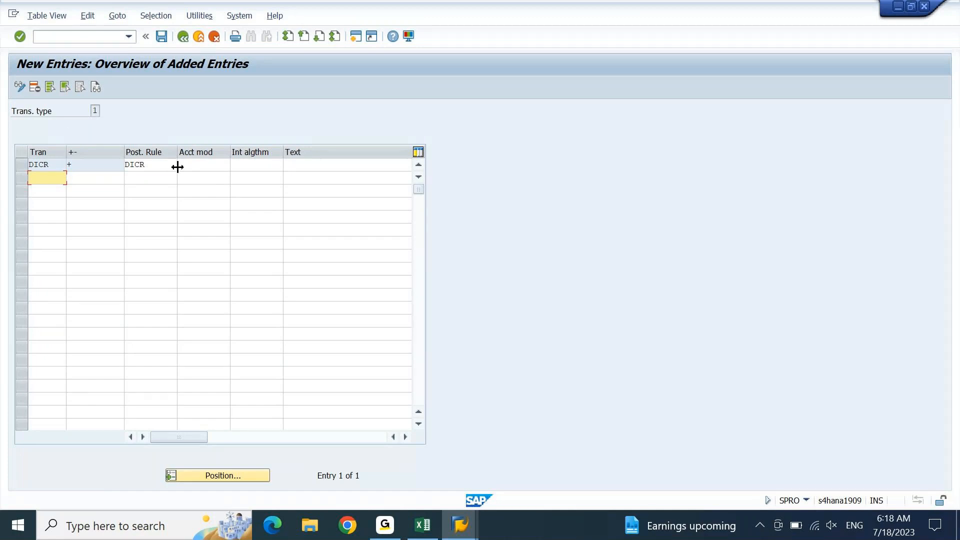
drag(173, 165, 124, 170)
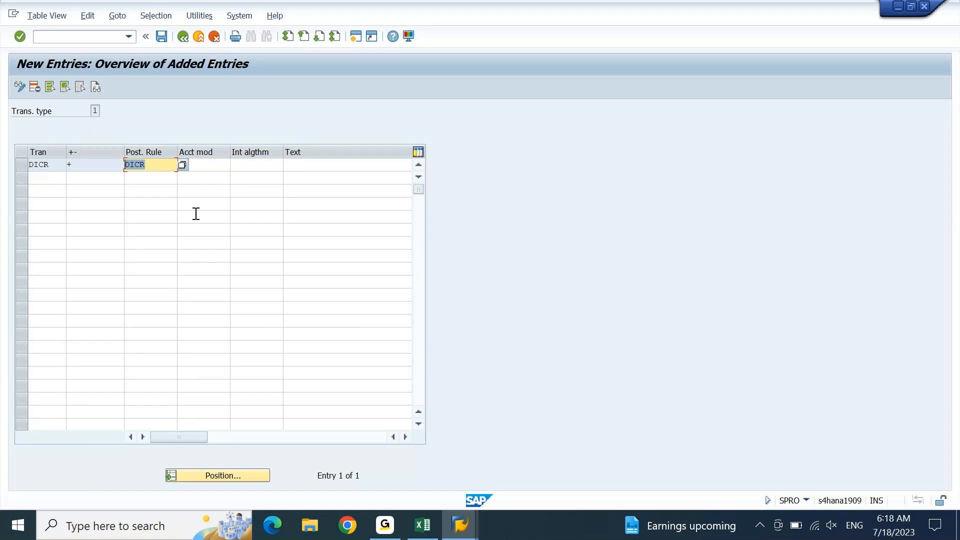
Leave the account modification empty and choose interpretation algorithm 015, Clearing Transaction: Selection Using Assignment, for the DICR row.
key(Tab)
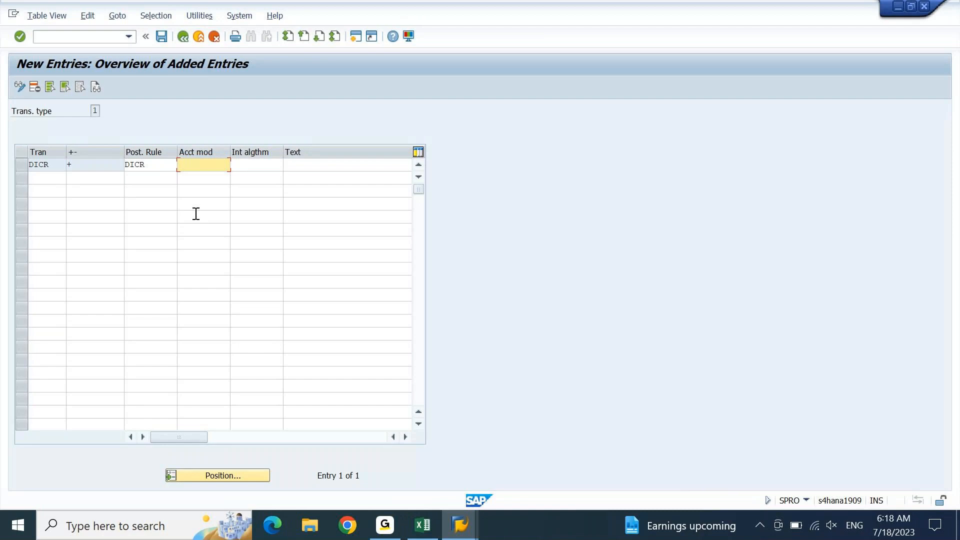
key(Tab)
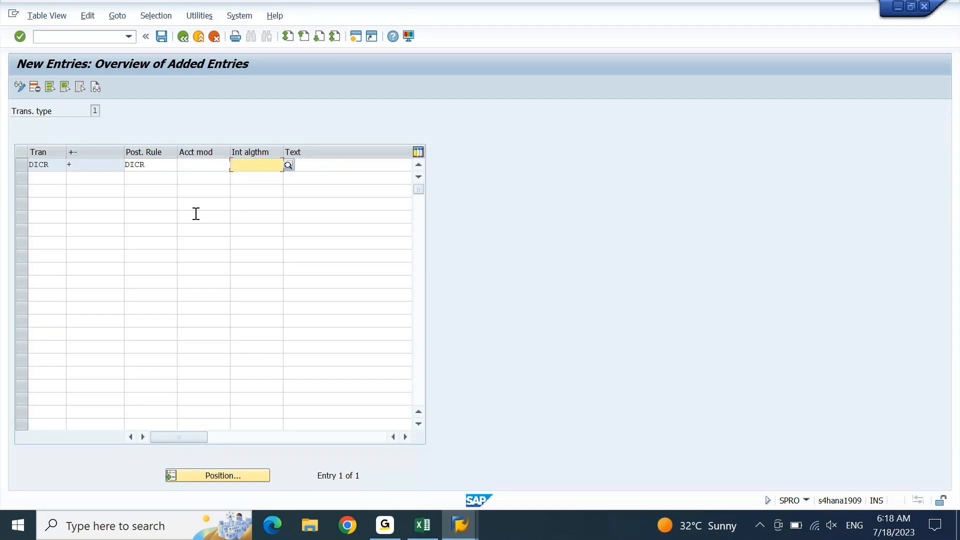
key(F4)
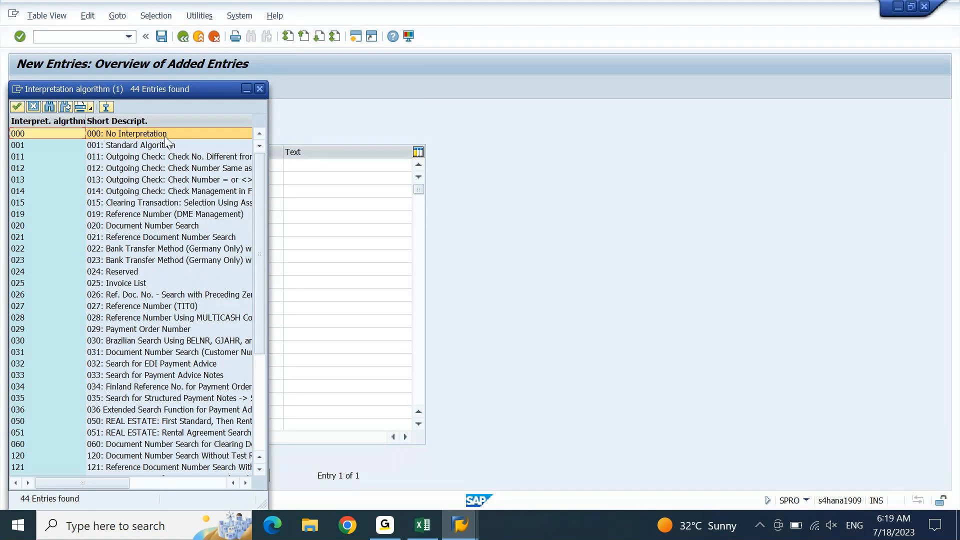
drag(149, 88, 579, 6)
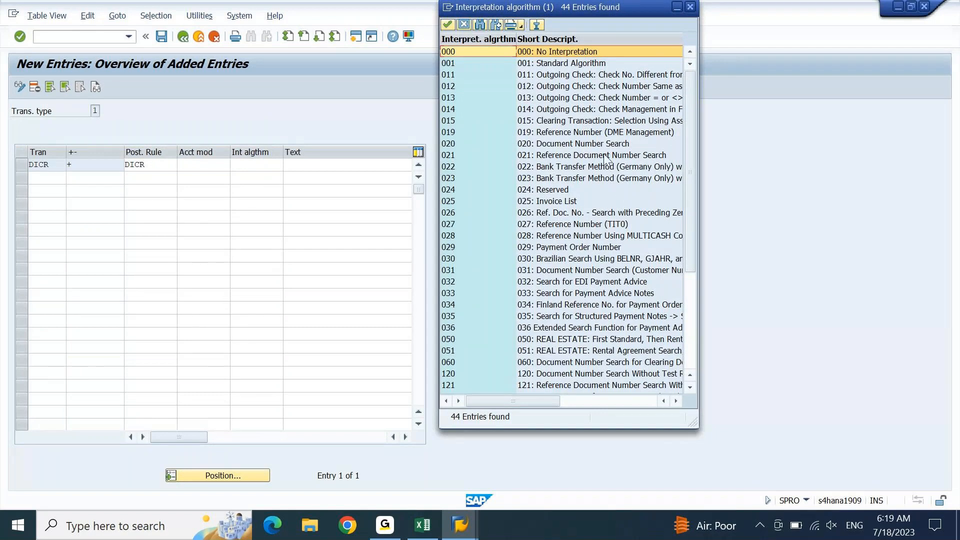
click(598, 120)
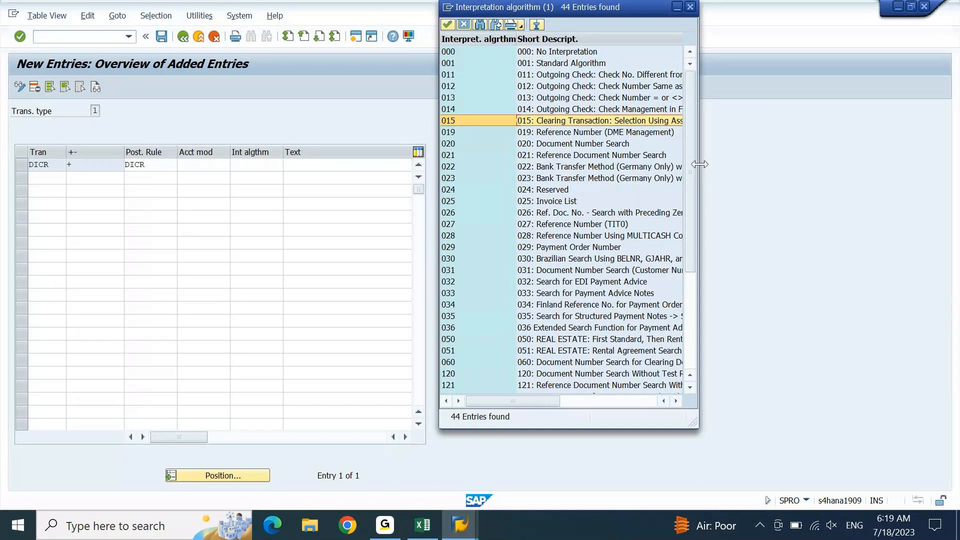
drag(699, 164, 805, 165)
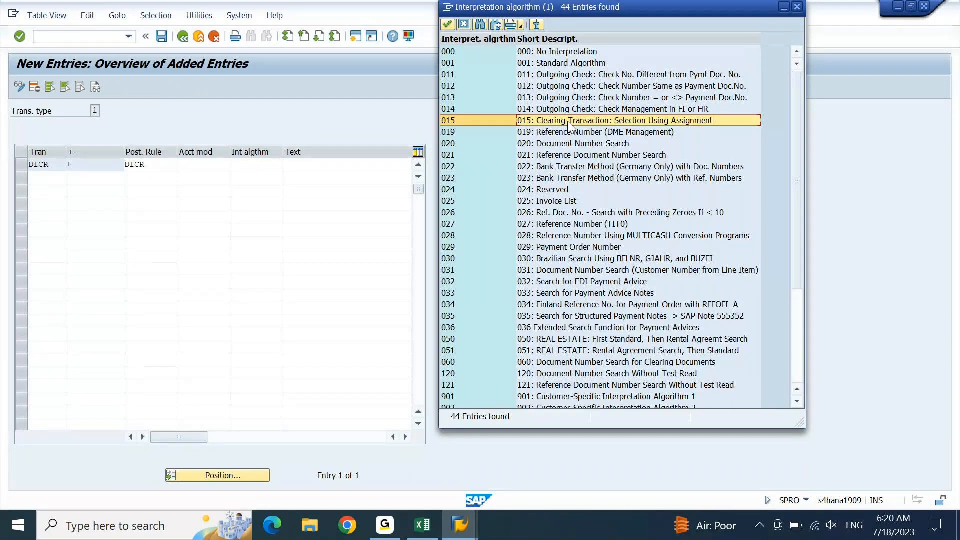
double_click(568, 122)
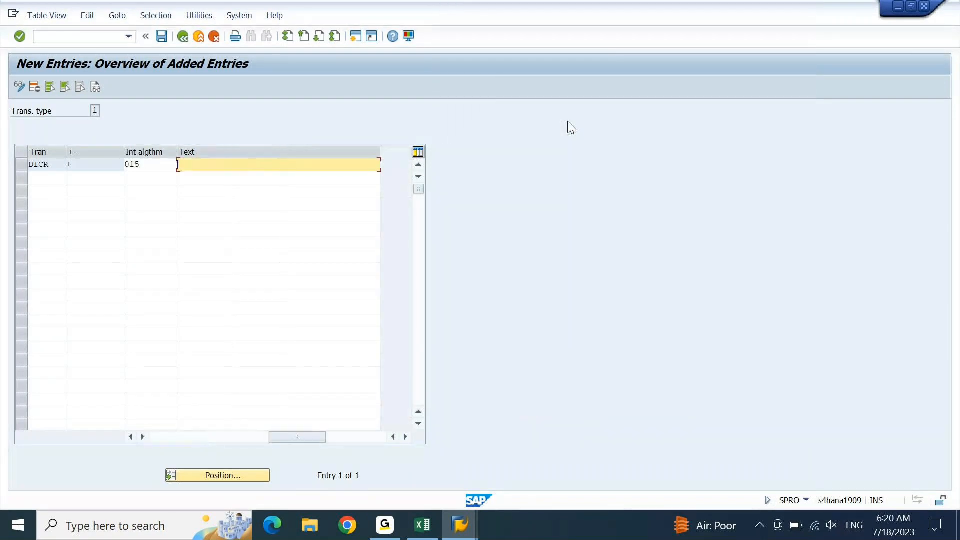
Enter the text DEIN CHECK INCOMING for the DICR transaction.
text(dein)
key(ctrl+a)
text(DEIN CHECK INCOMING)
key(Return)
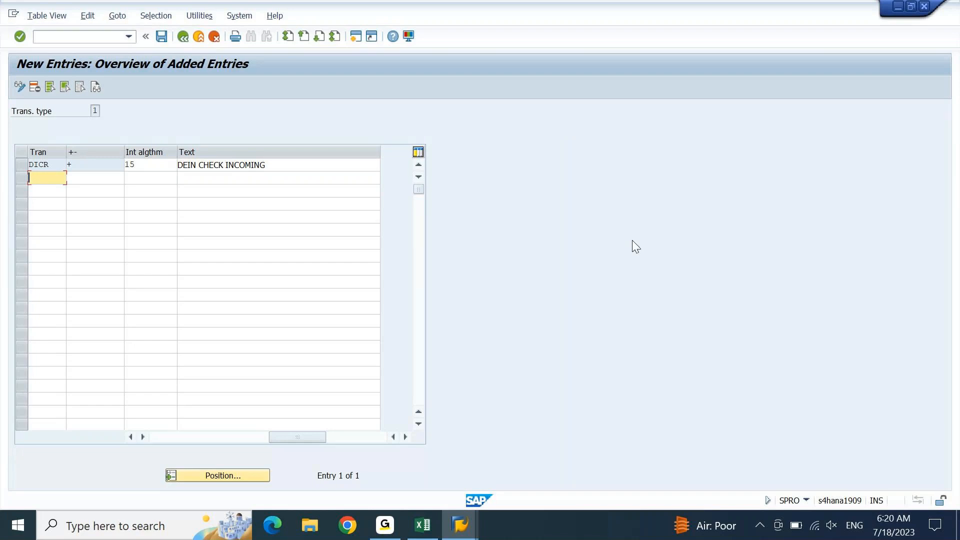
Check the completed DICR row and save it to customizing request S4HK901676.
click(158, 439)
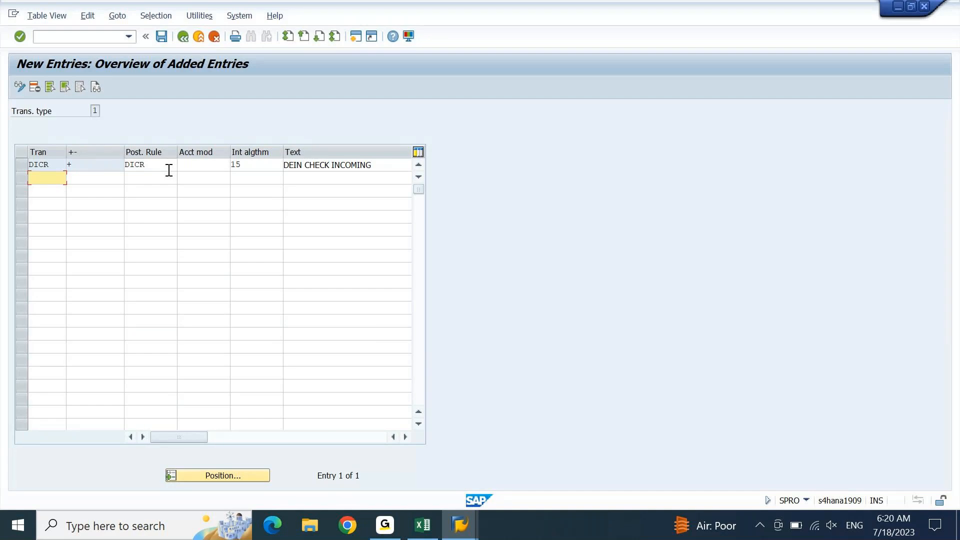
click(258, 164)
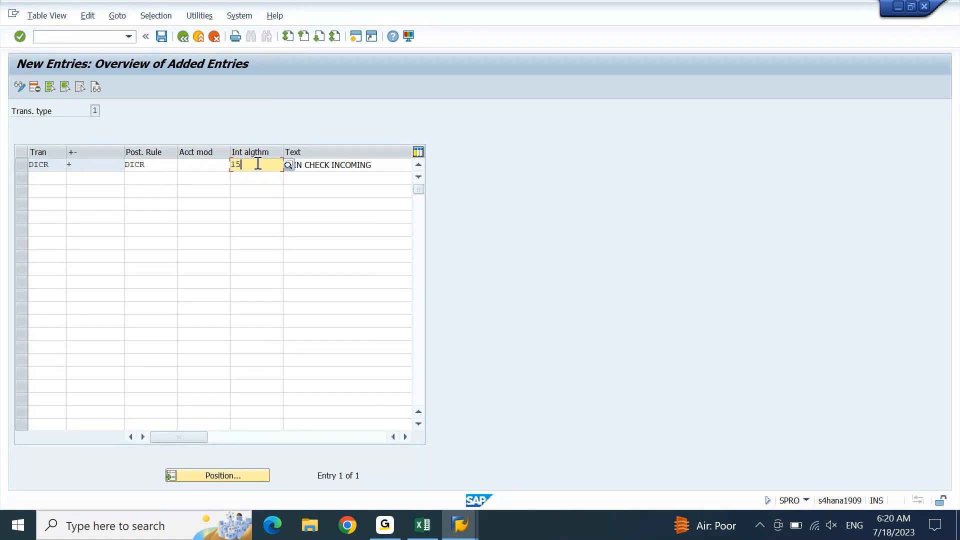
click(401, 168)
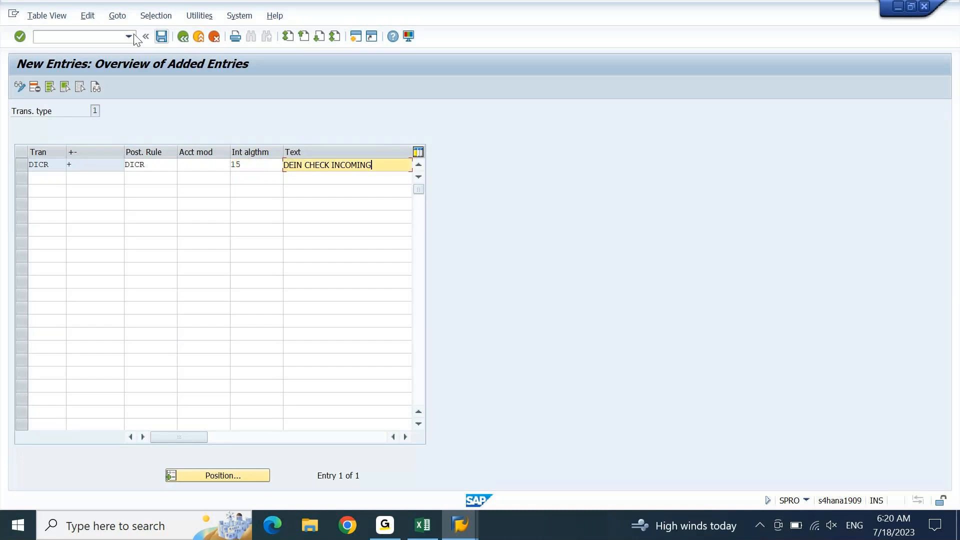
click(160, 37)
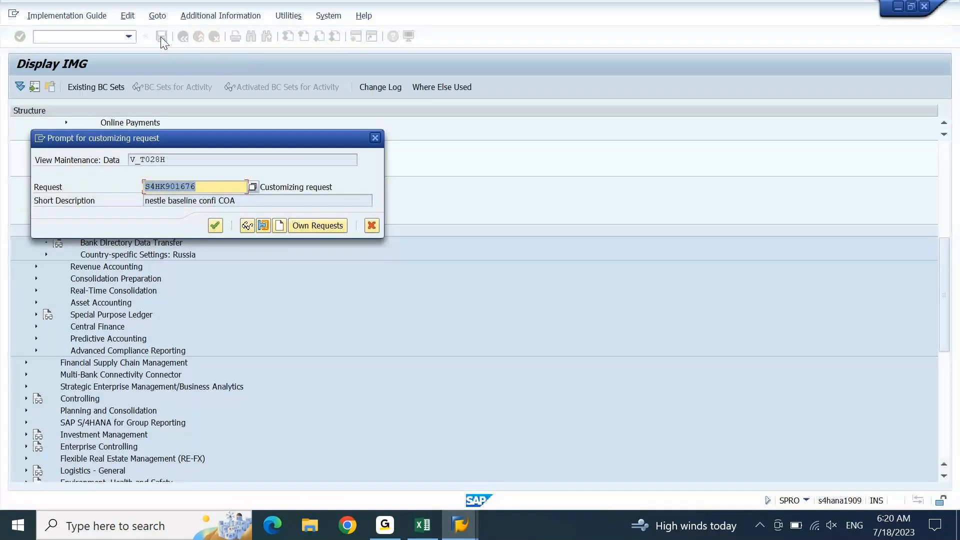
key(Return)
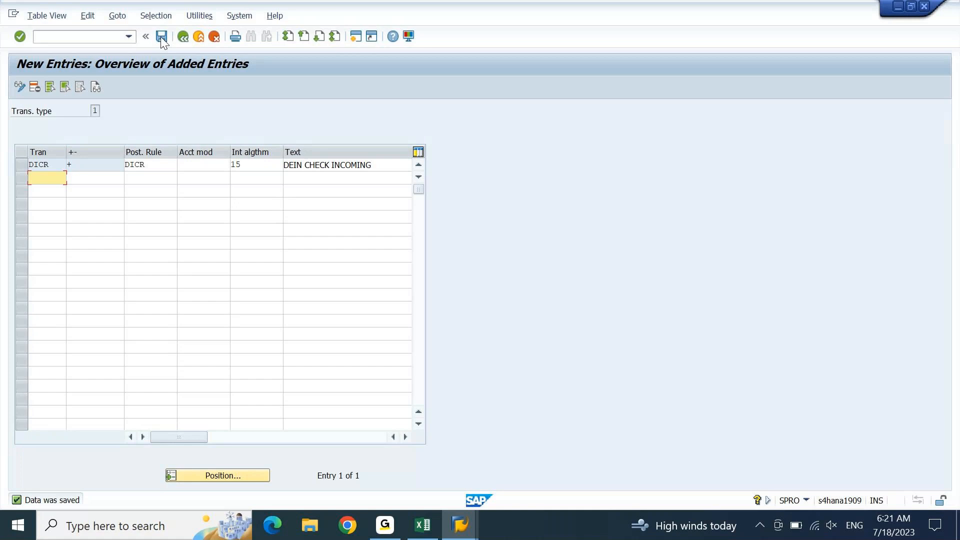
Return to the Implementation Guide and execute the Define Variants for Manual Bank Statement activity.
key(F3)
key(F3)
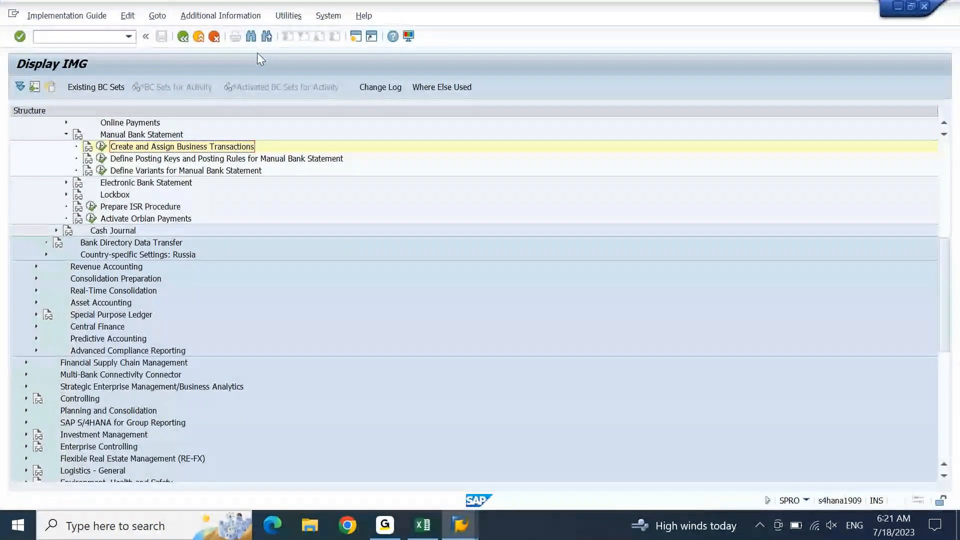
click(167, 173)
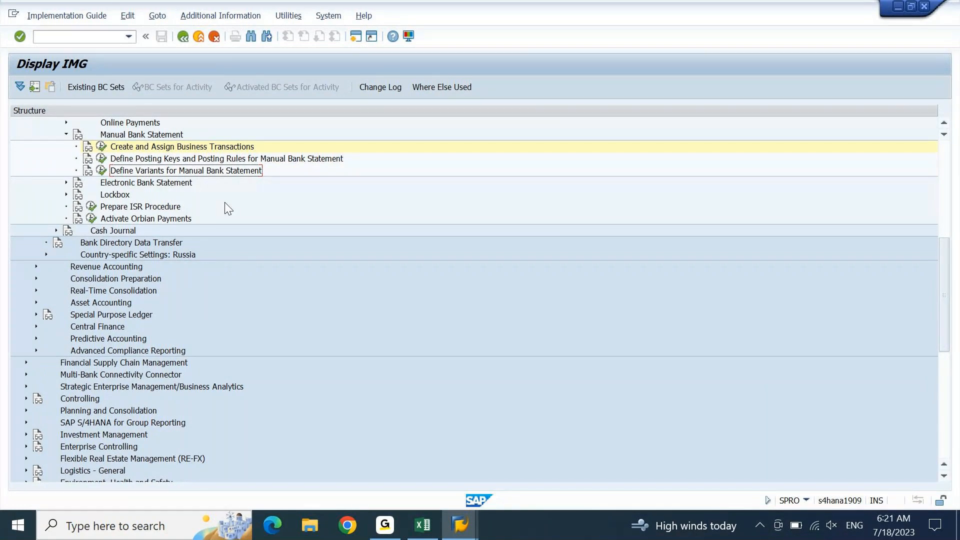
click(102, 170)
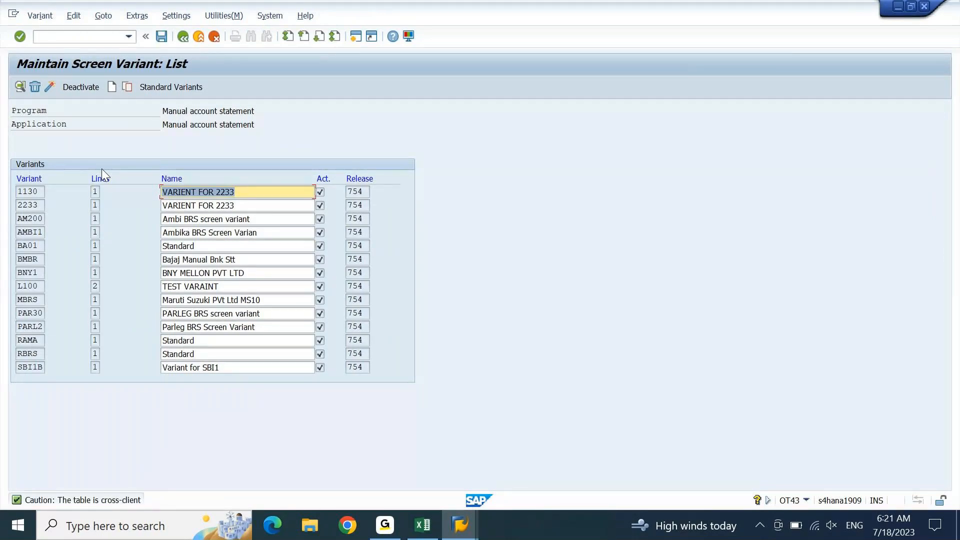
Open a new session and run transaction FF67 to process the manual bank statement.
click(357, 38)
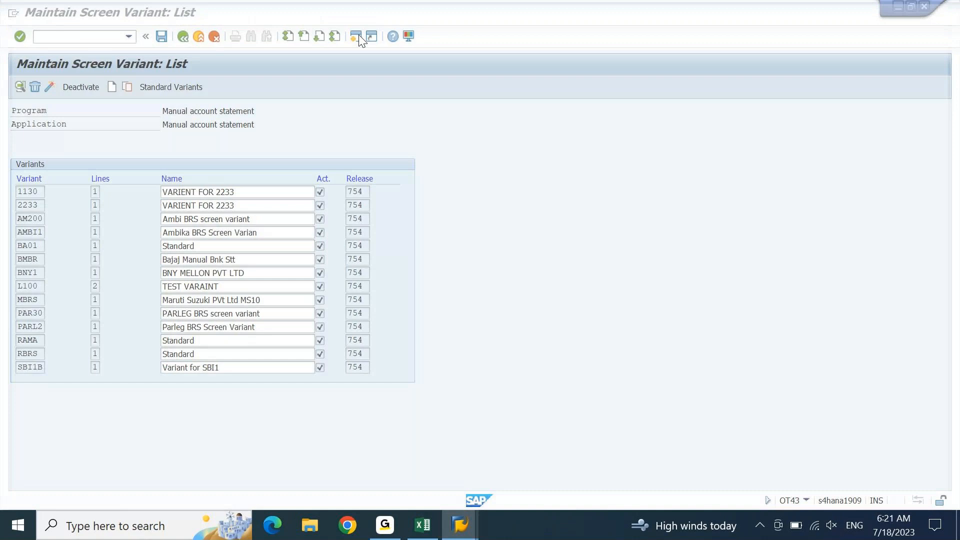
text(FF67)
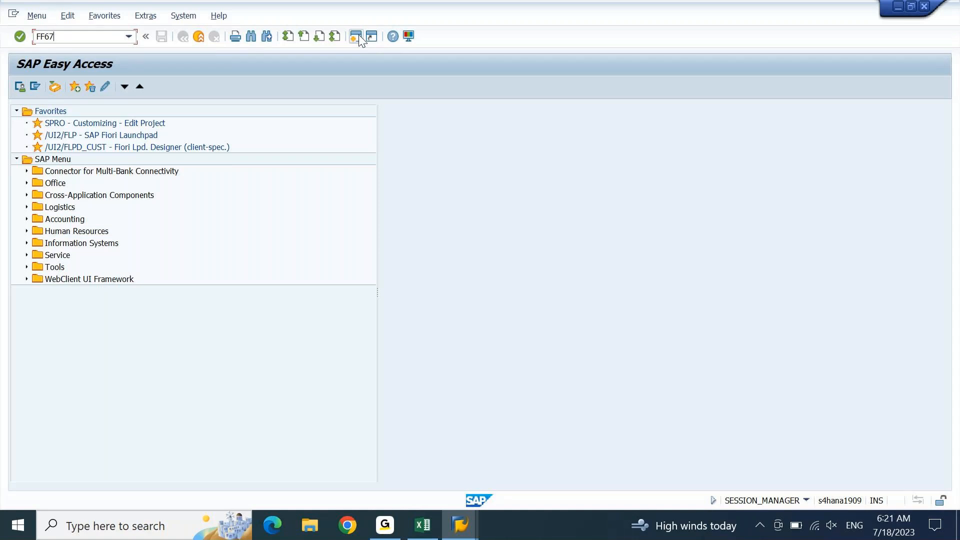
key(Return)
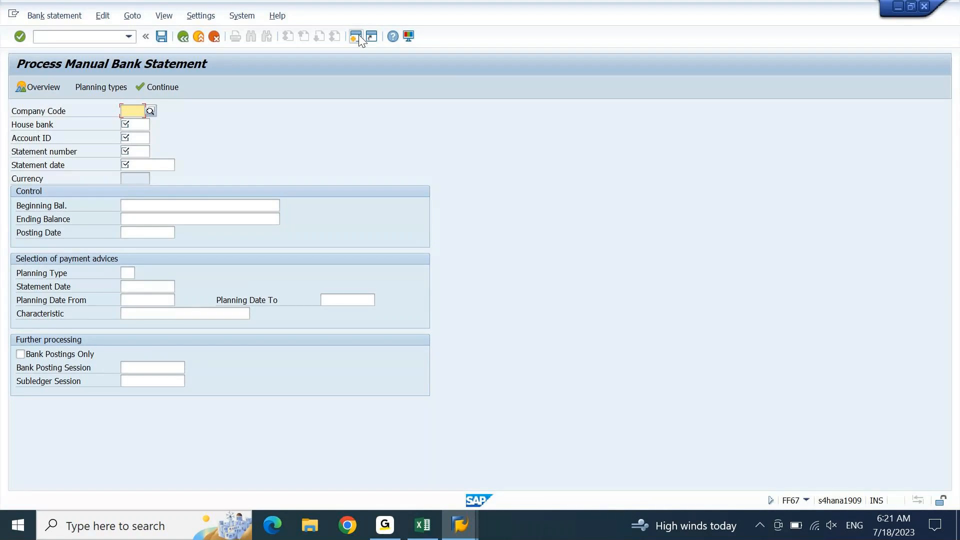
key(Tab)
key(Tab)
key(Tab)
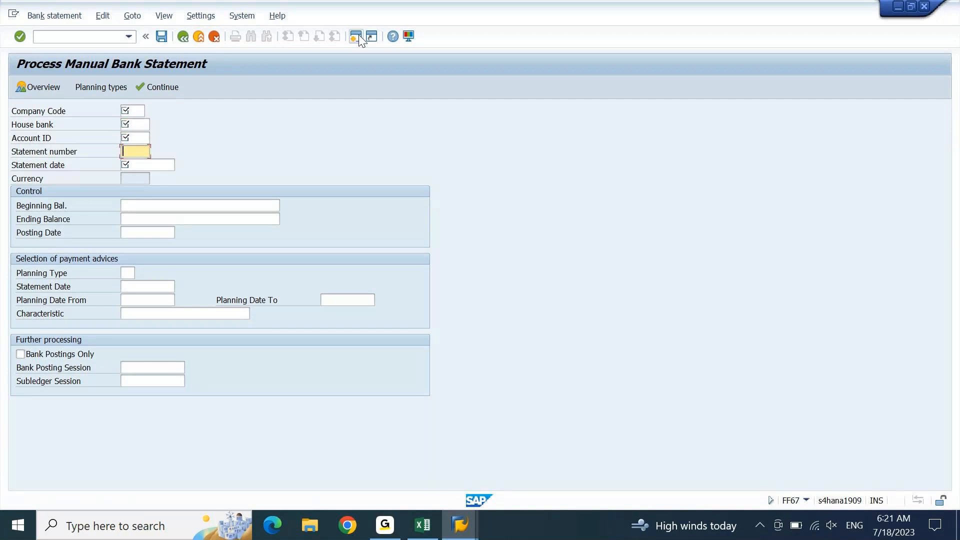
key(Tab)
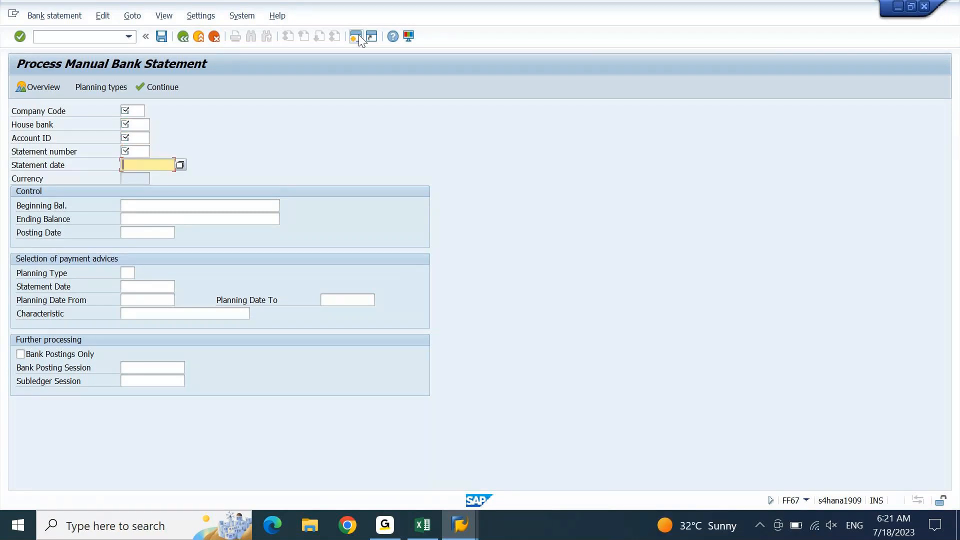
key(Tab)
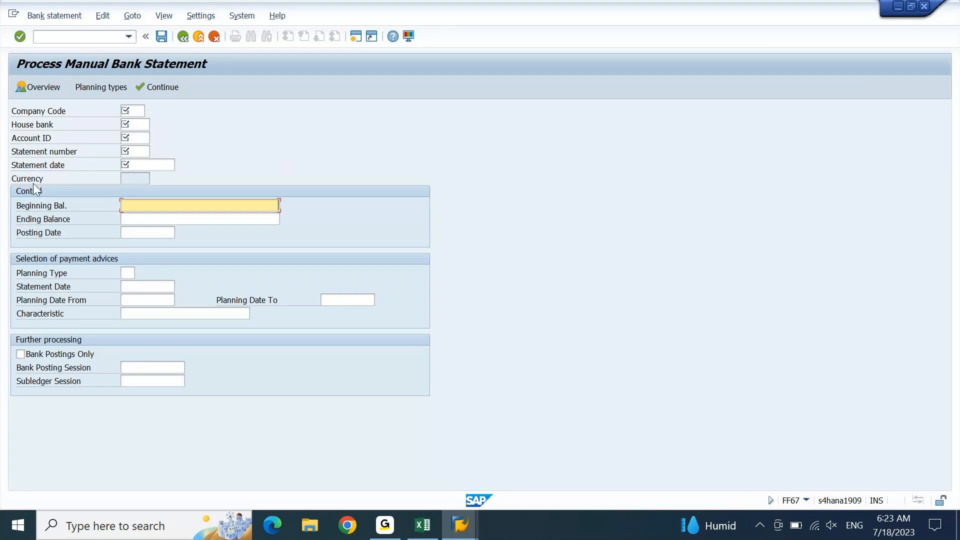
click(134, 136)
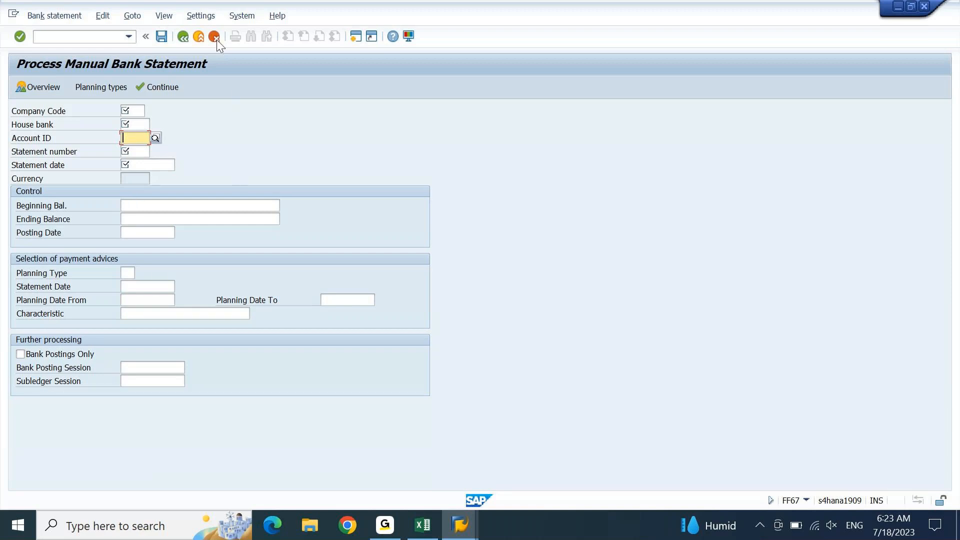
Open the bank statement specifications, read the help on Int. Bank Determin., deselect that option and confirm.
click(208, 18)
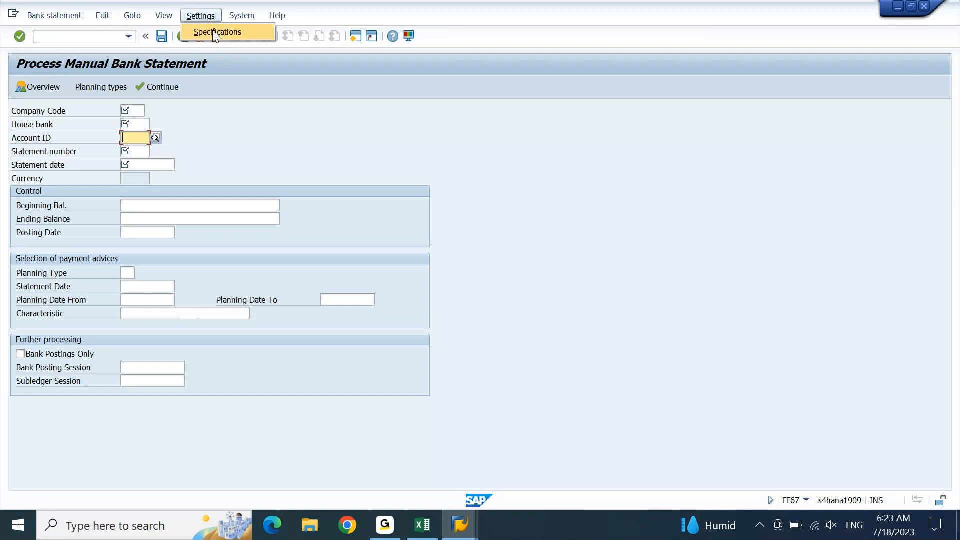
click(214, 33)
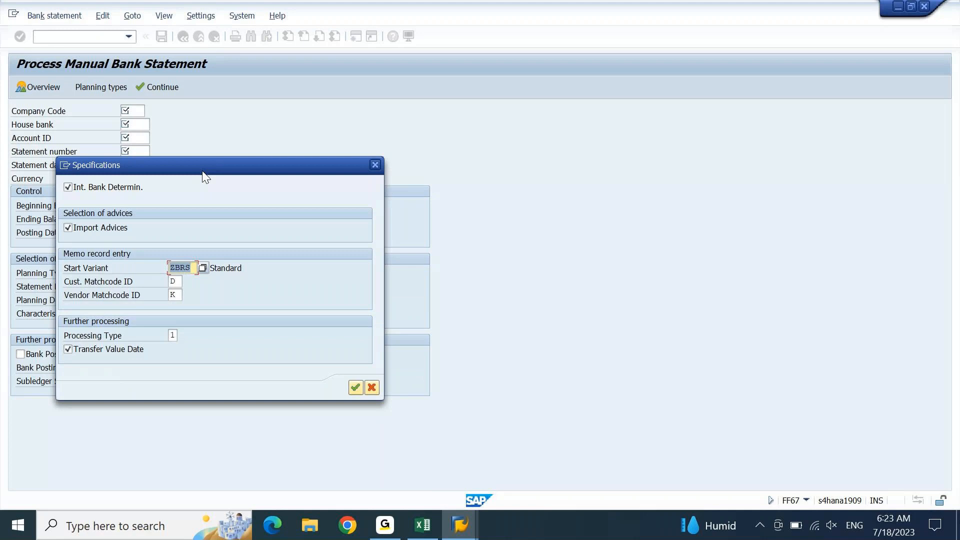
drag(206, 178, 567, 105)
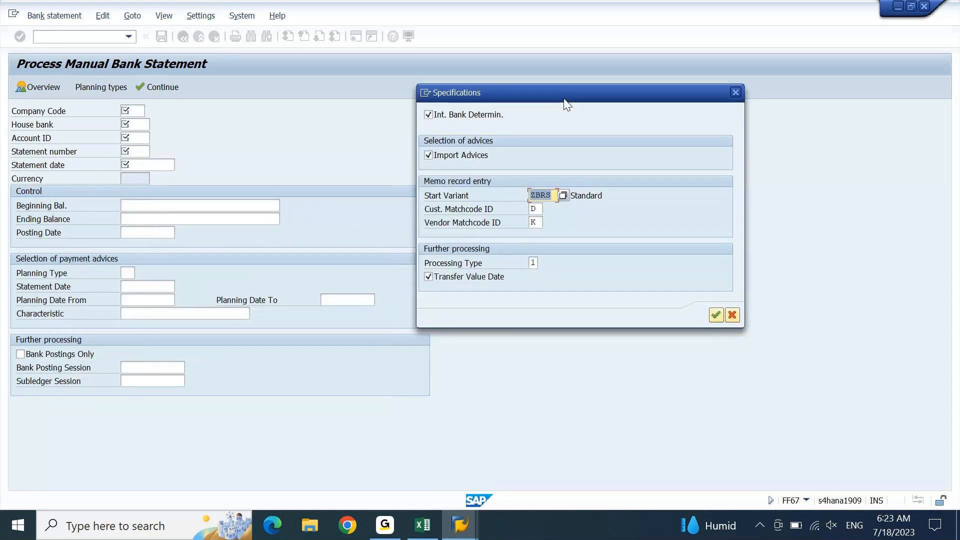
click(449, 116)
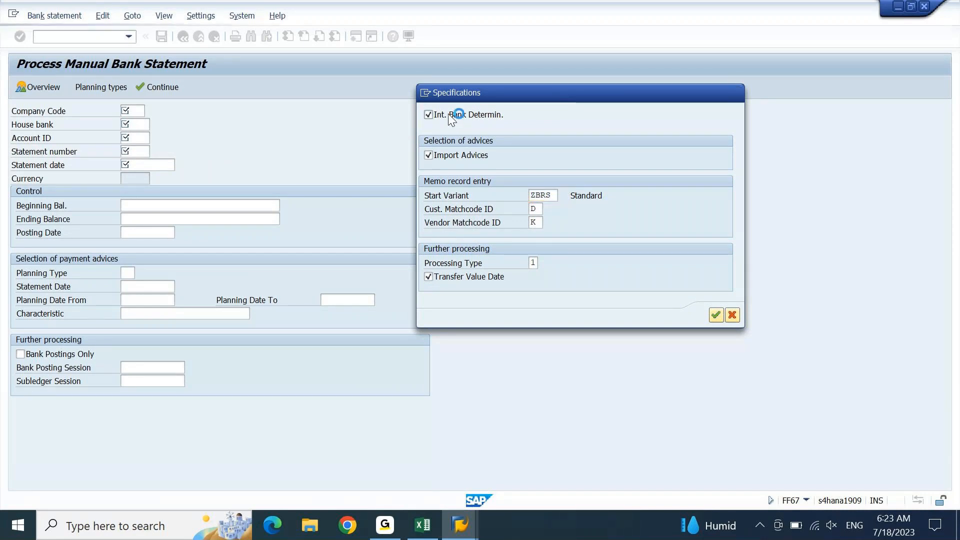
key(F1)
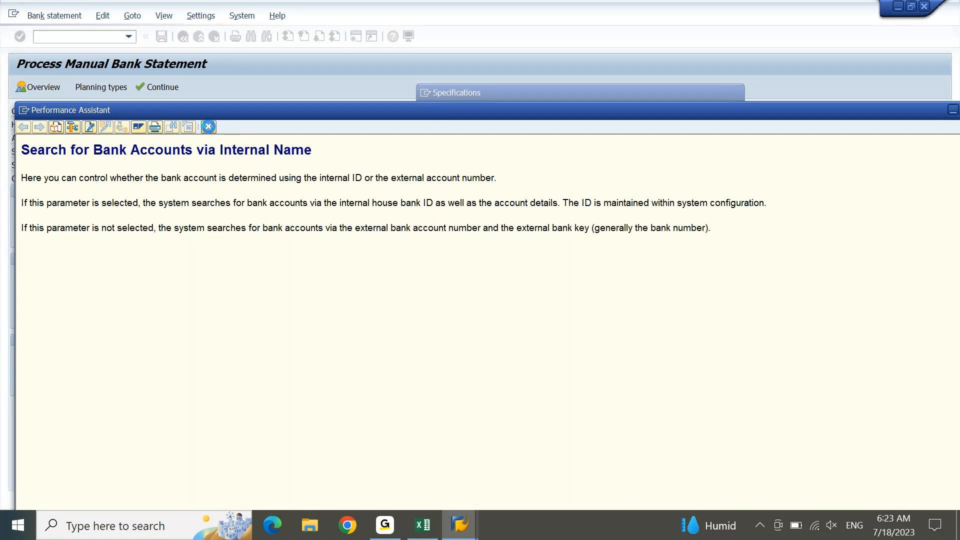
click(209, 126)
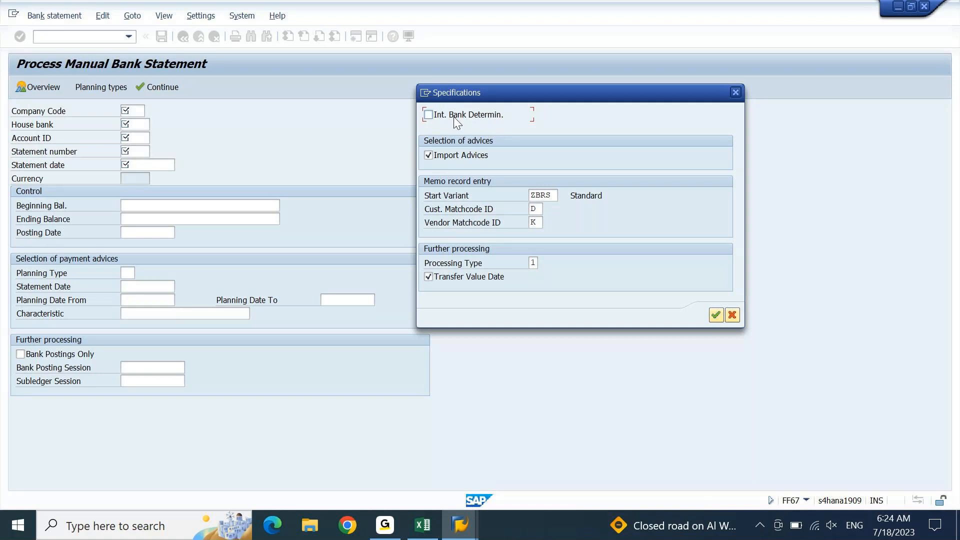
click(716, 315)
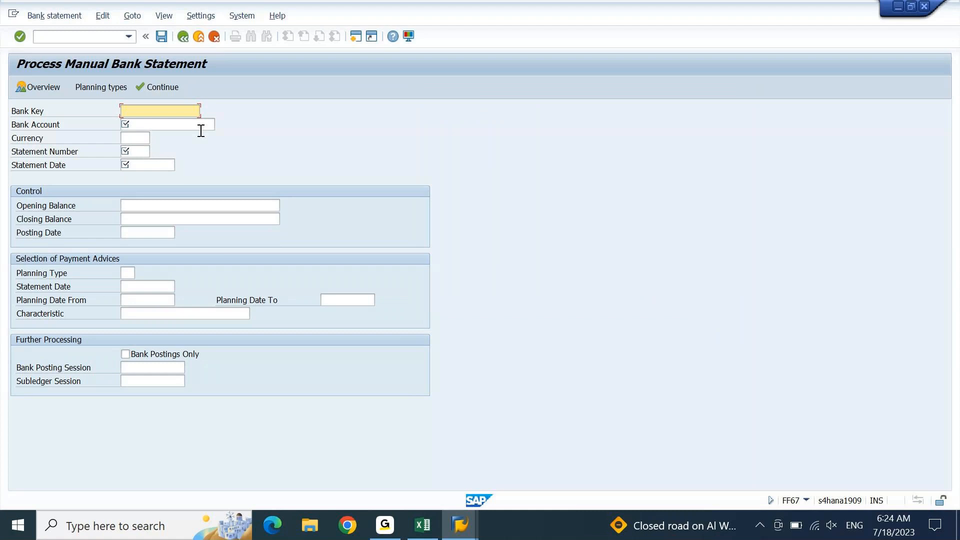
Examine the Bank Key, Bank Account and Currency fields in the header of the manual bank statement.
click(138, 128)
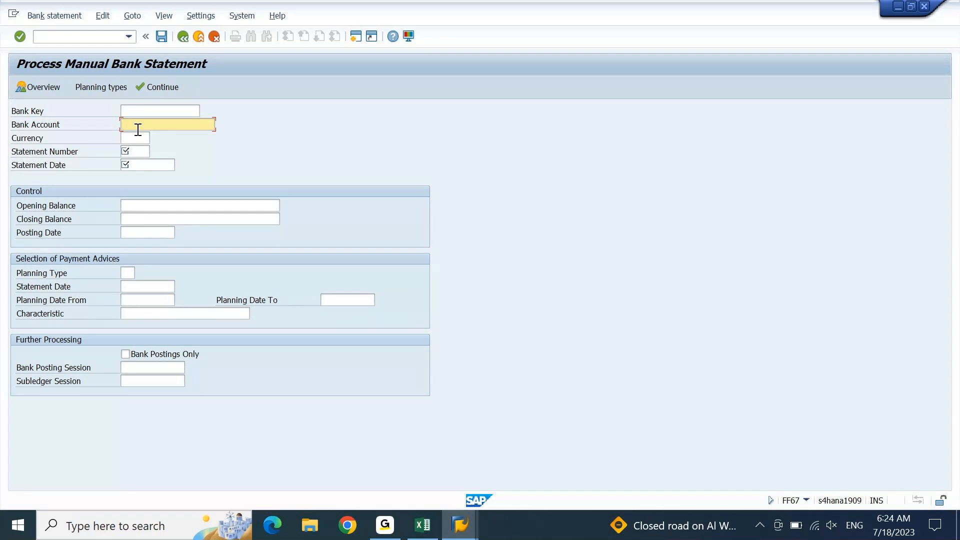
click(167, 110)
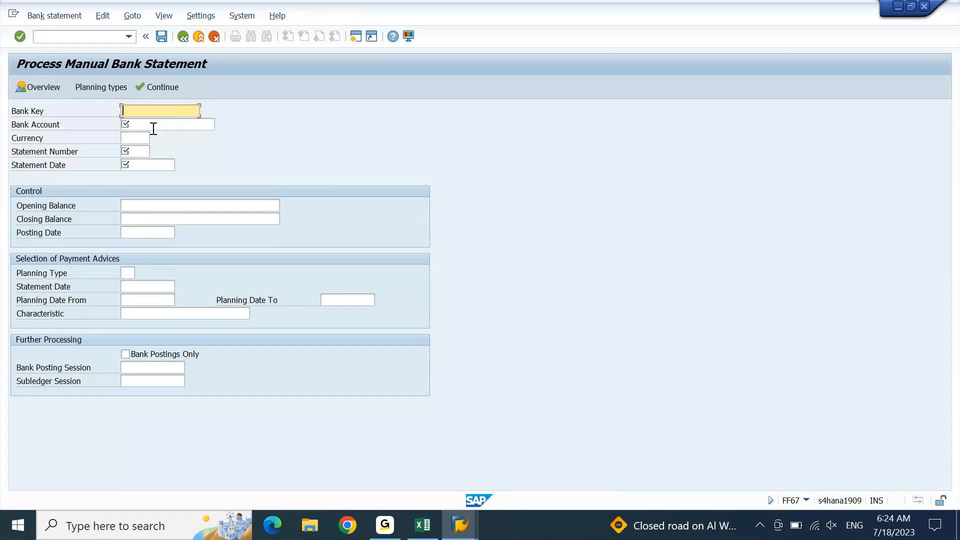
click(141, 138)
click(167, 126)
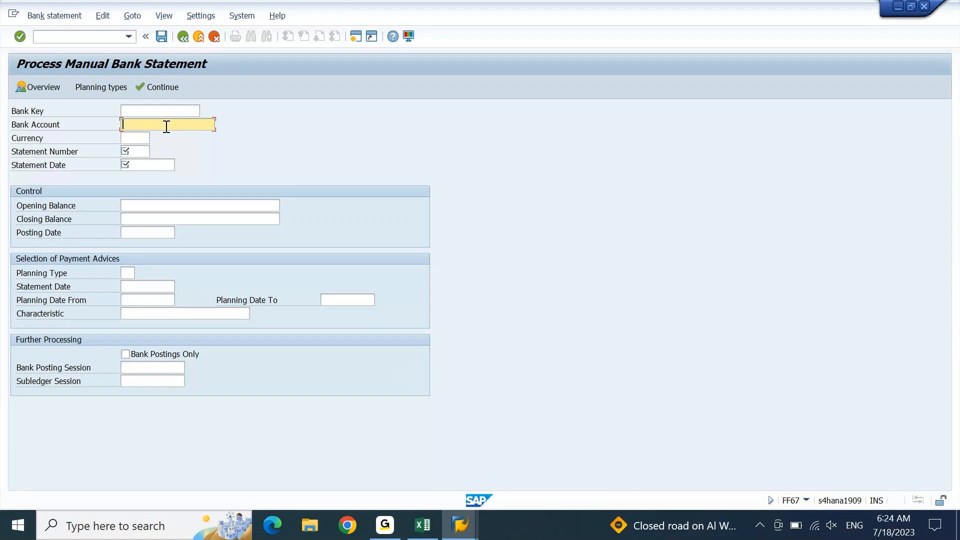
Reopen the bank statement specifications and select Int. Bank Determin.
click(200, 16)
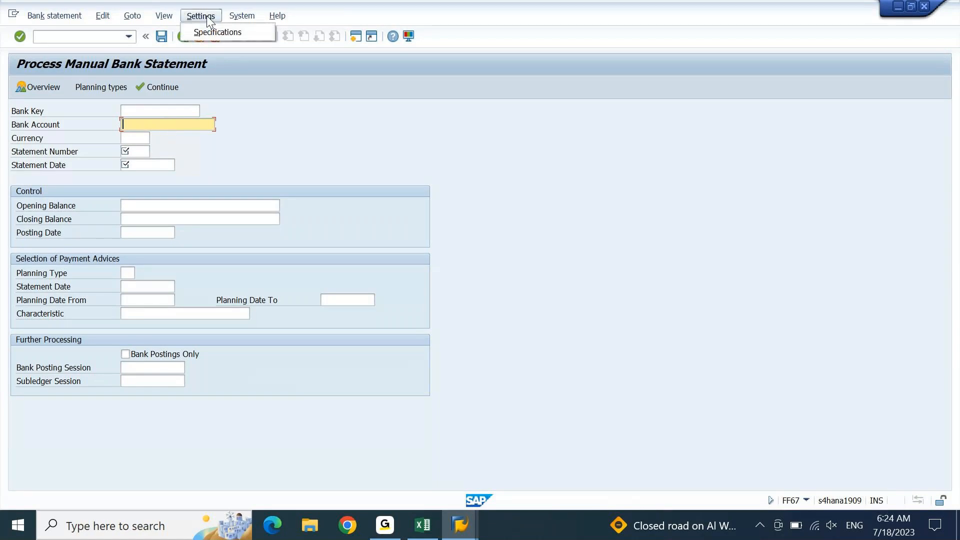
click(210, 28)
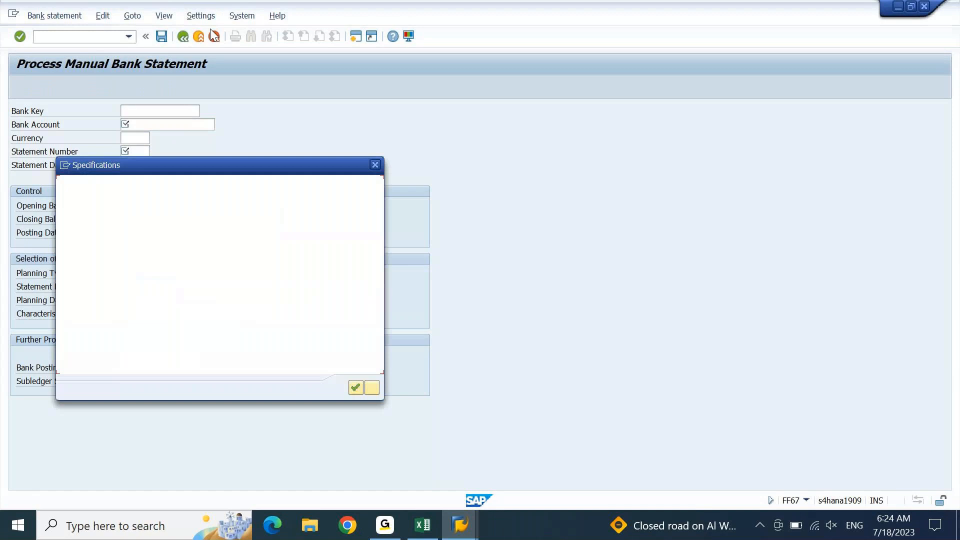
drag(172, 166, 407, 133)
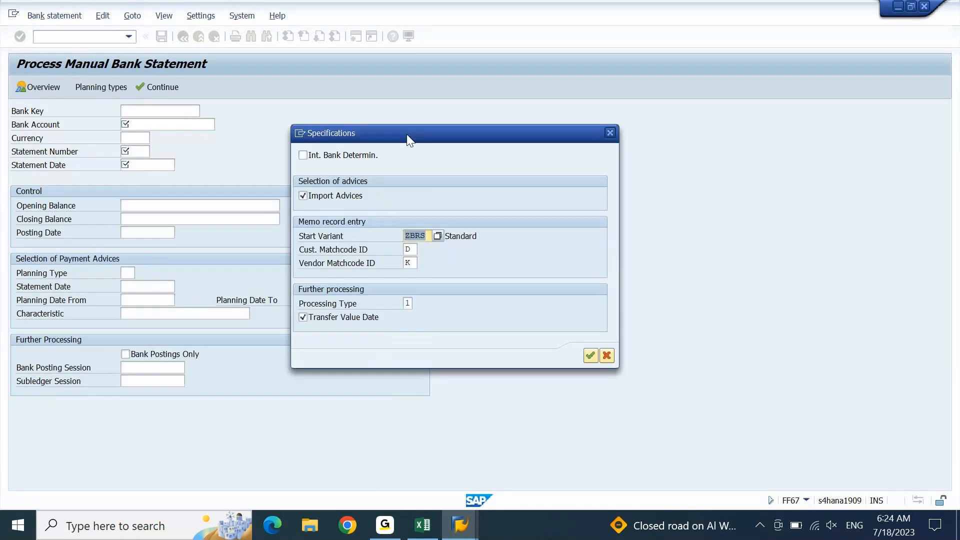
click(315, 156)
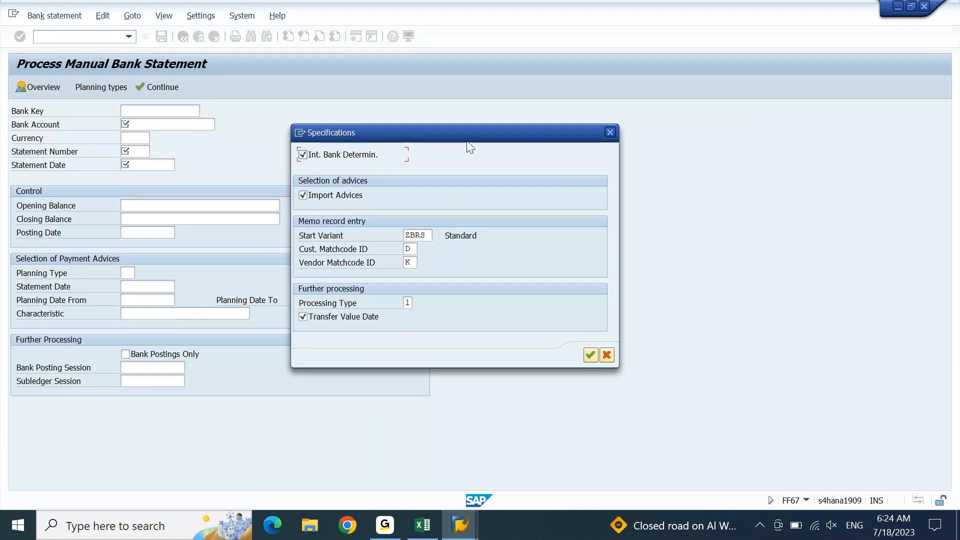
drag(485, 131, 538, 83)
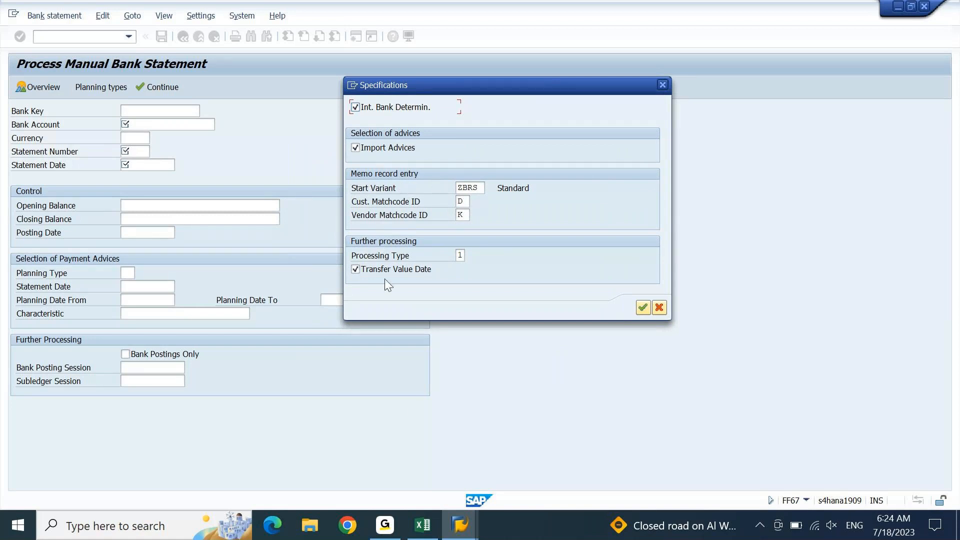
Check the screen variant list in the other session and return to the bank statement specifications.
click(459, 525)
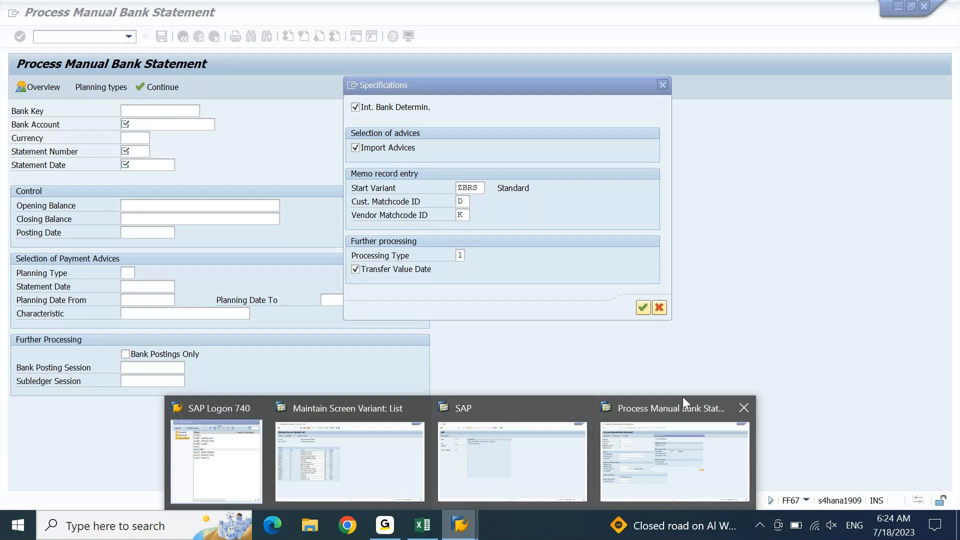
click(345, 450)
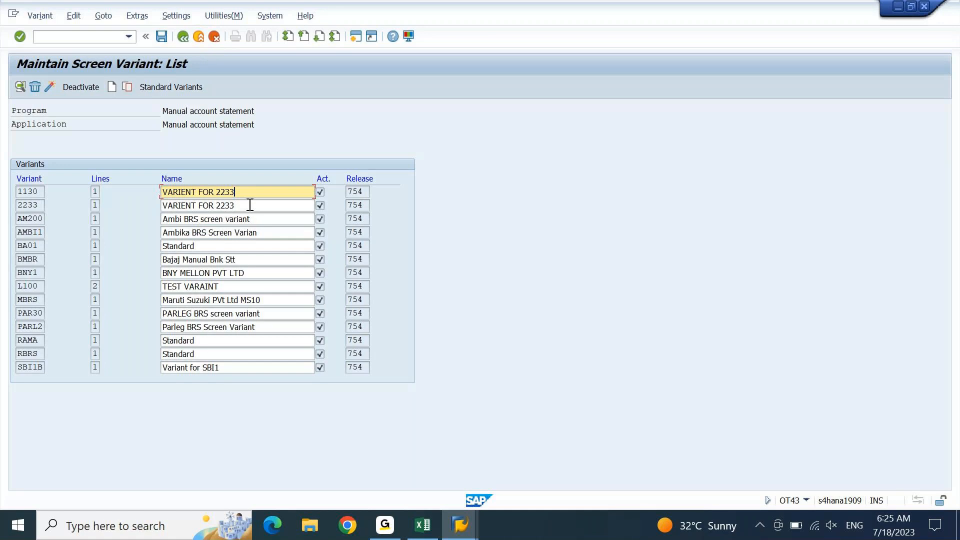
click(460, 525)
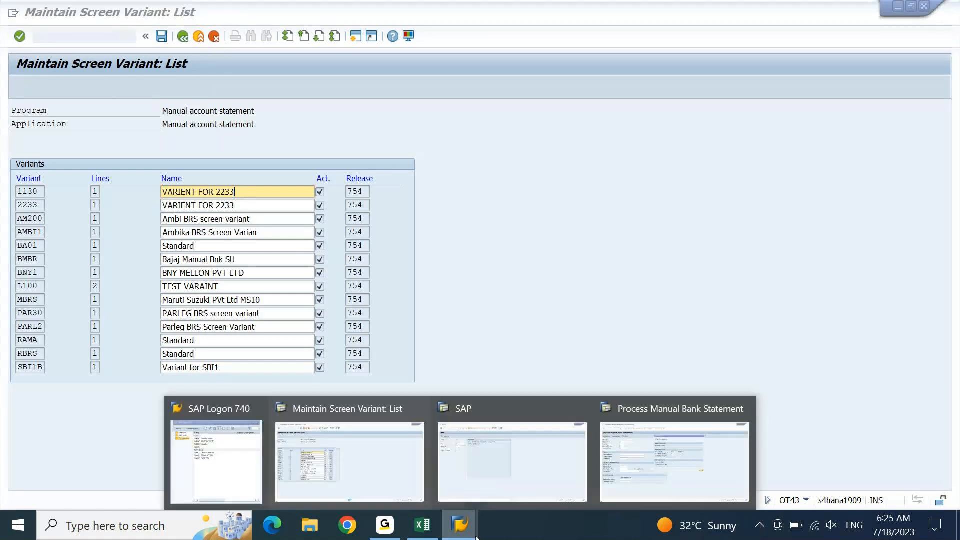
click(580, 408)
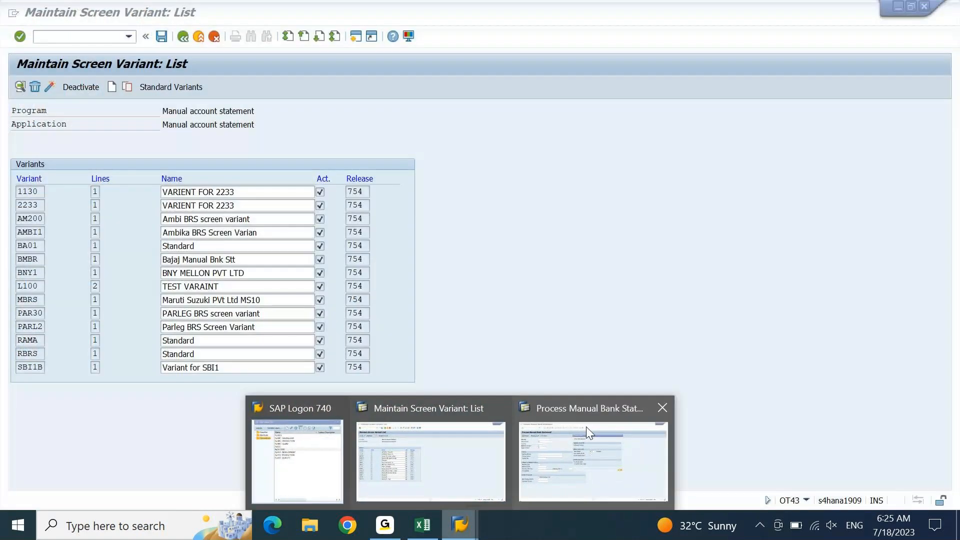
click(586, 427)
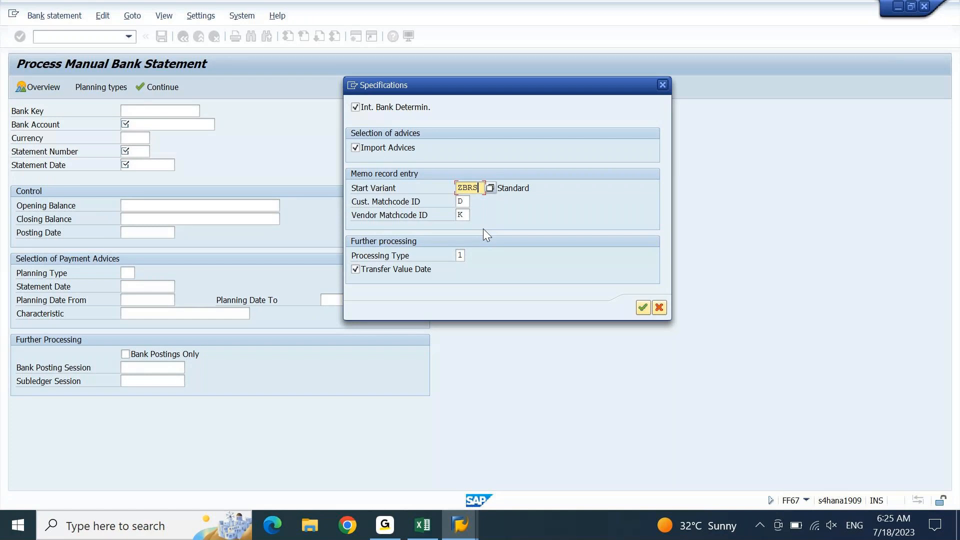
Look up the further processing types, choose processing type 1 and confirm the specifications.
click(460, 255)
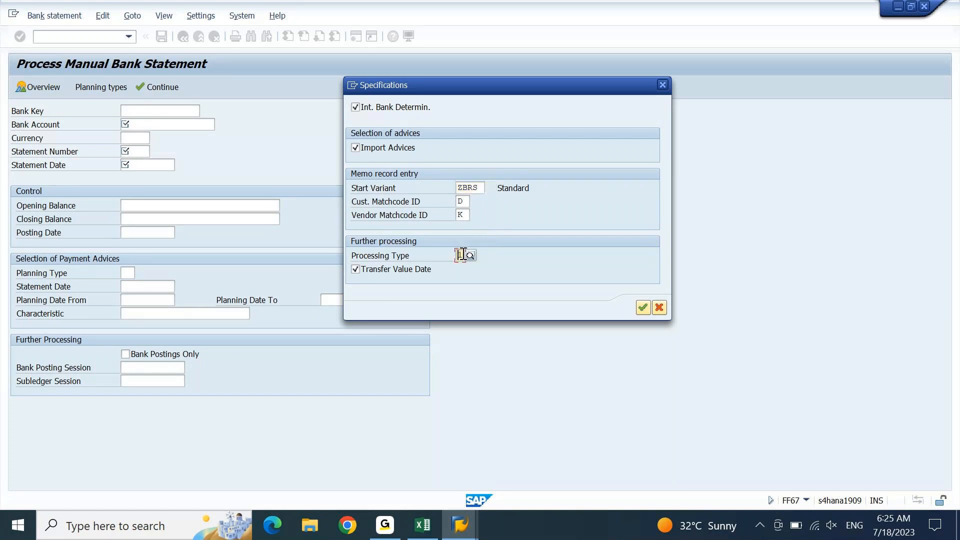
click(470, 255)
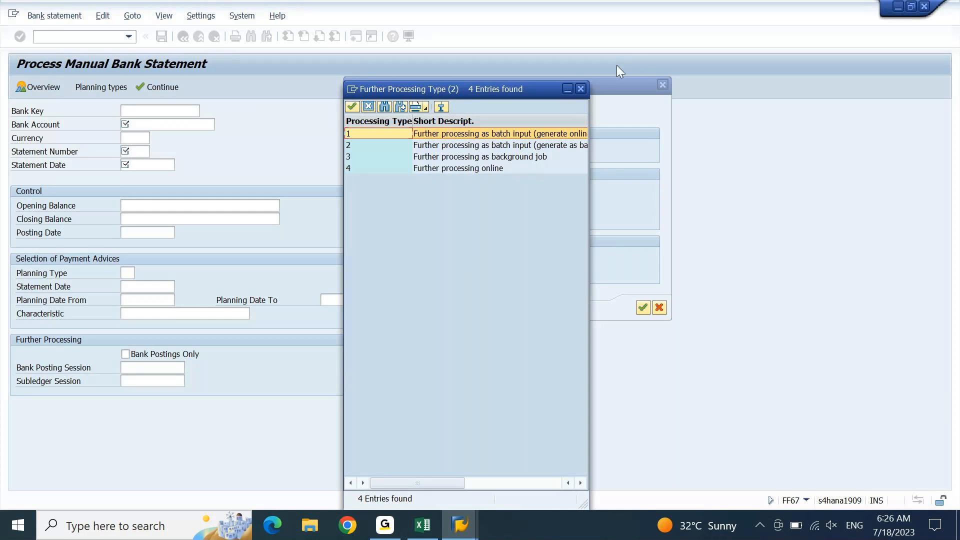
key(Return)
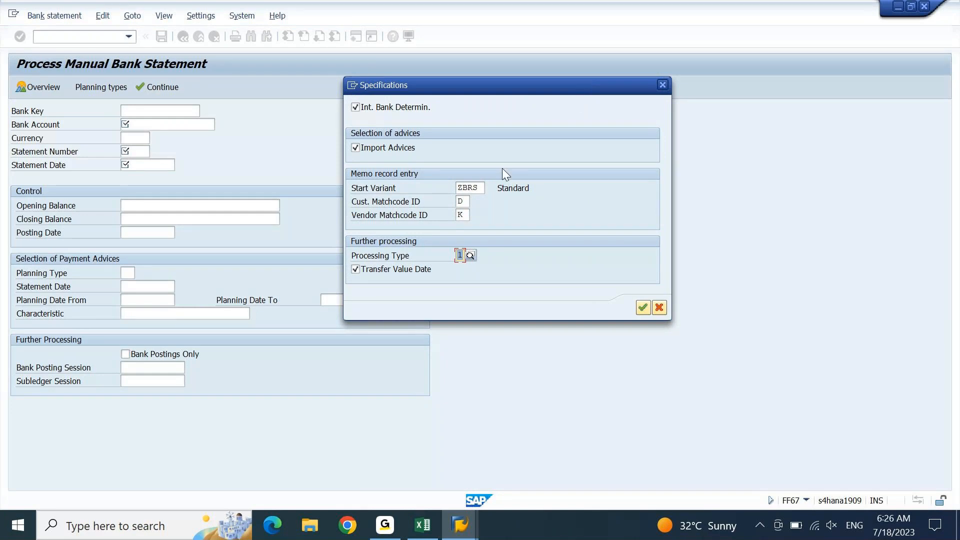
click(480, 188)
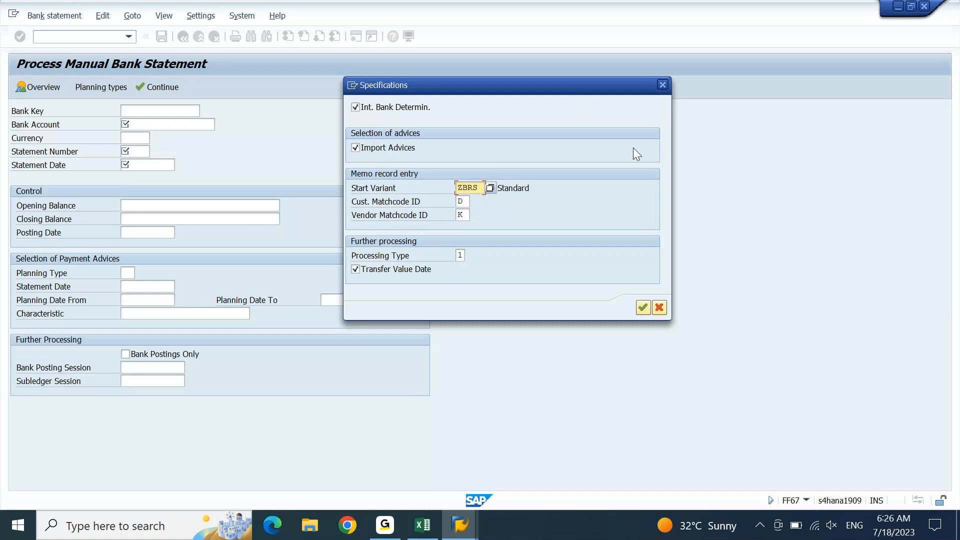
key(Return)
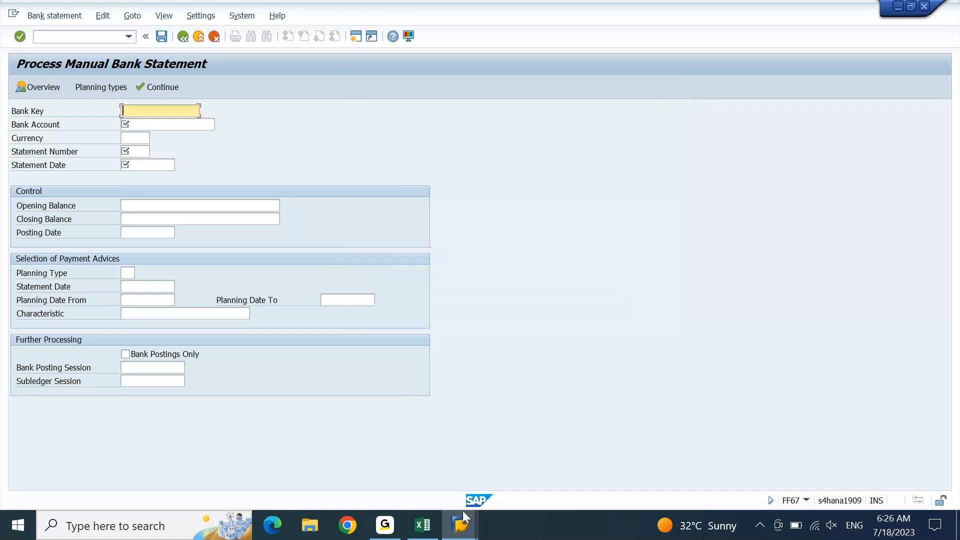
Switch to the Maintain Screen Variant list session and copy variant BA01 to a new variant DEIN.
mouse_move(462, 515)
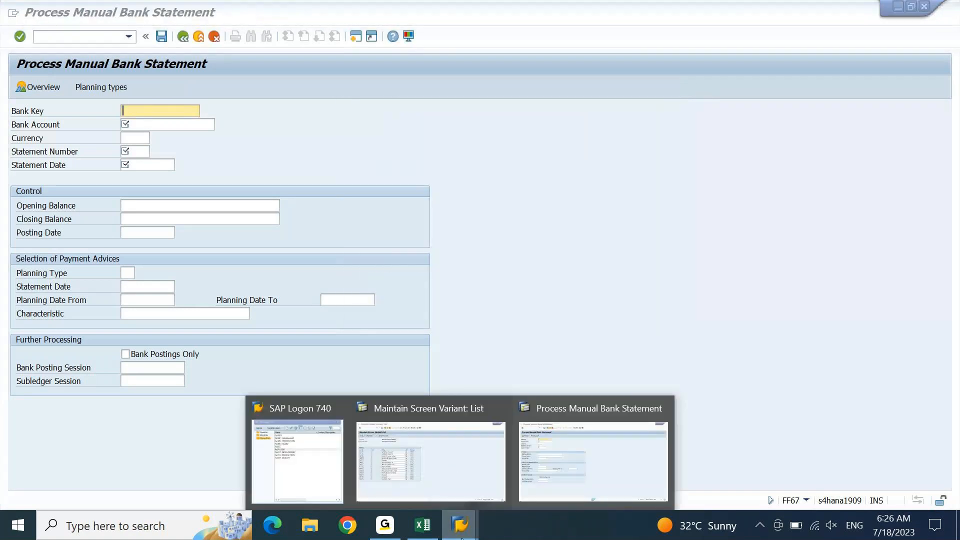
click(457, 454)
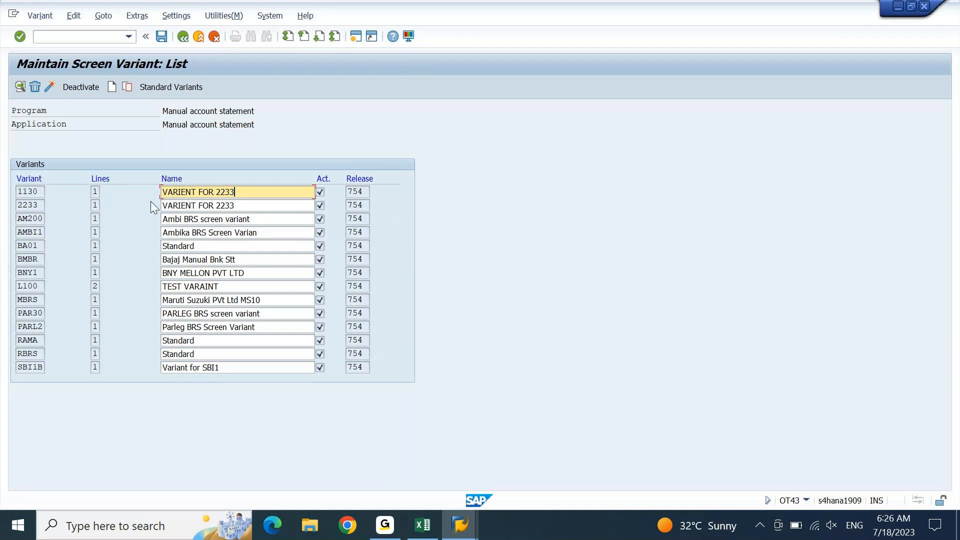
click(33, 246)
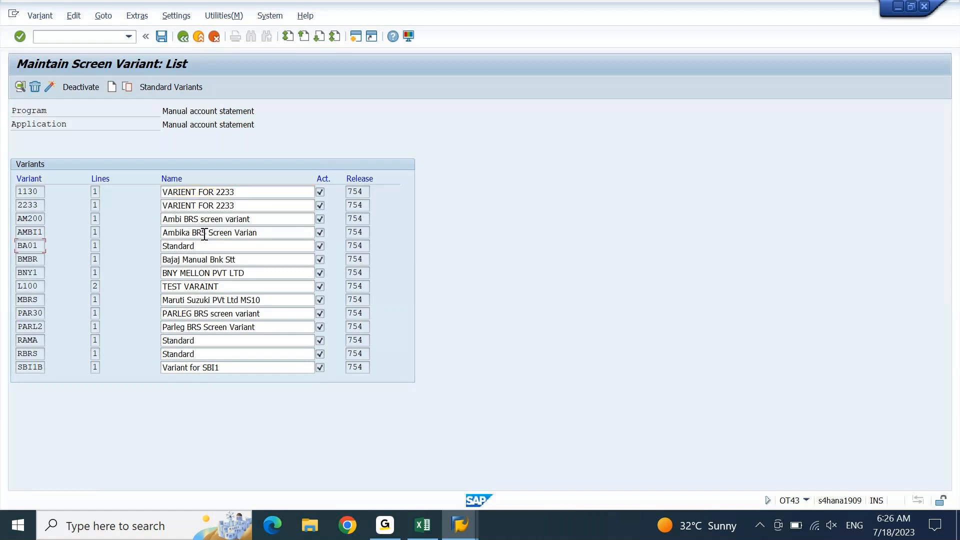
key(Tab)
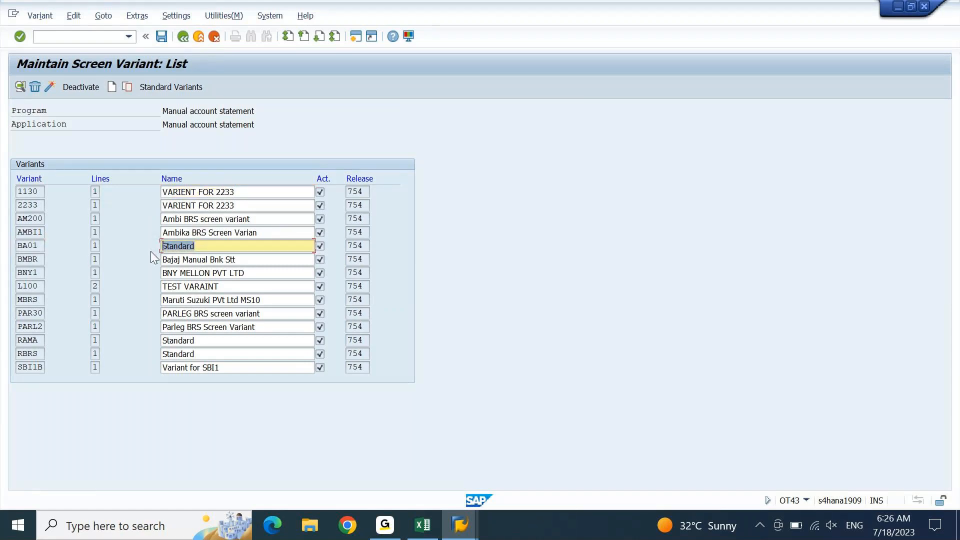
click(22, 248)
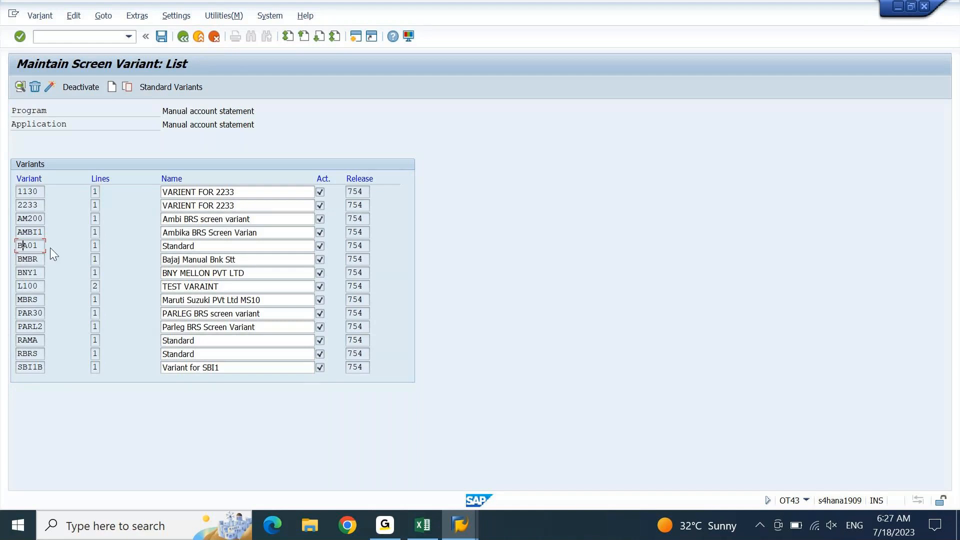
click(127, 88)
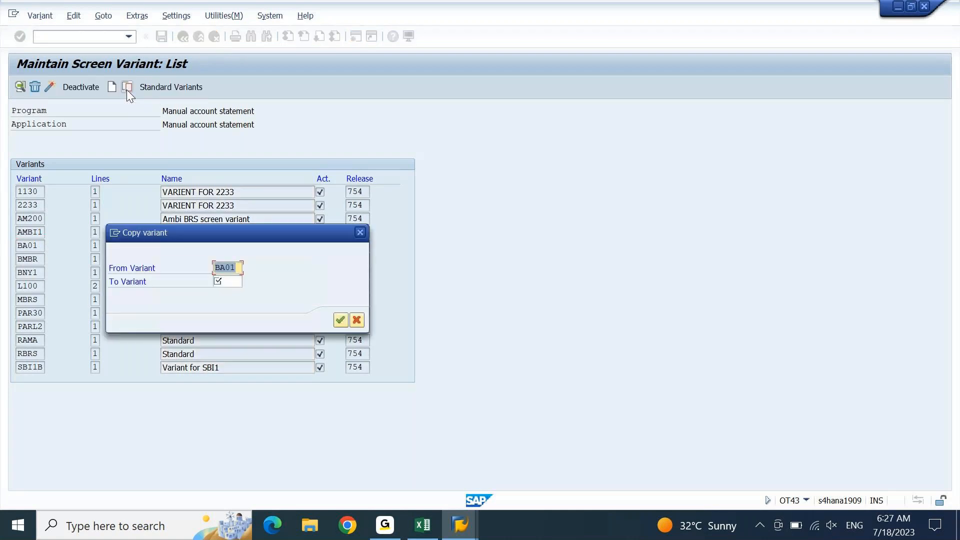
key(Tab)
text(DEIN)
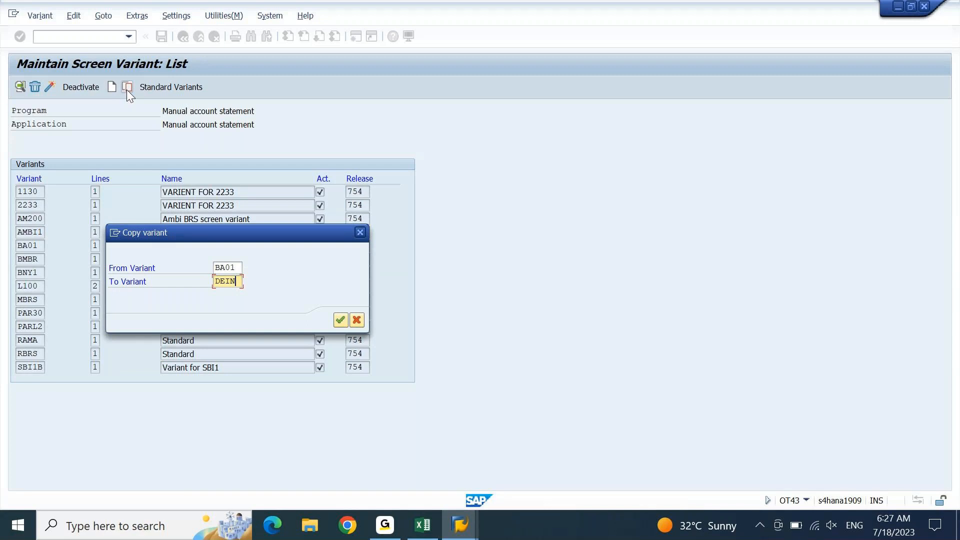
click(341, 320)
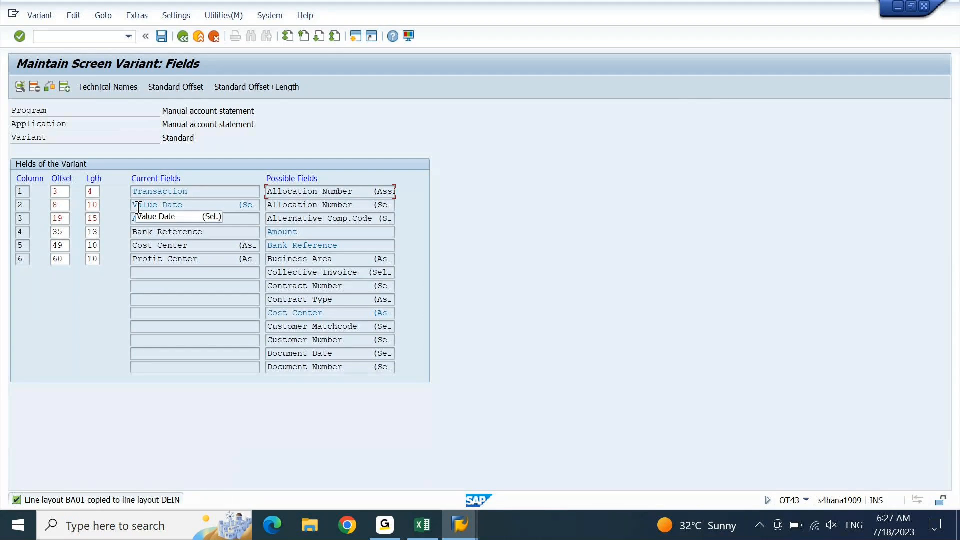
Review the offset and length values of the six columns in variant DEIN.
click(92, 193)
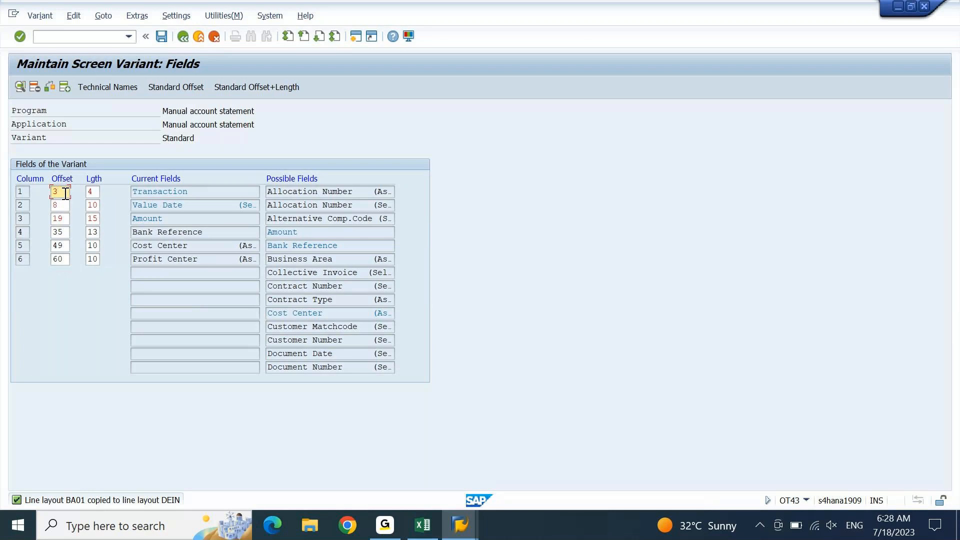
click(98, 192)
click(65, 205)
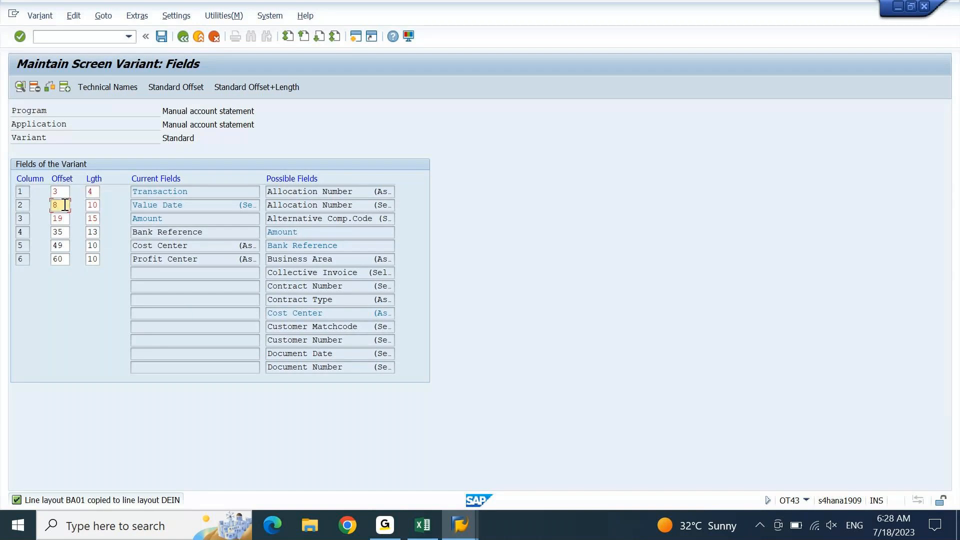
click(60, 194)
click(60, 205)
click(58, 218)
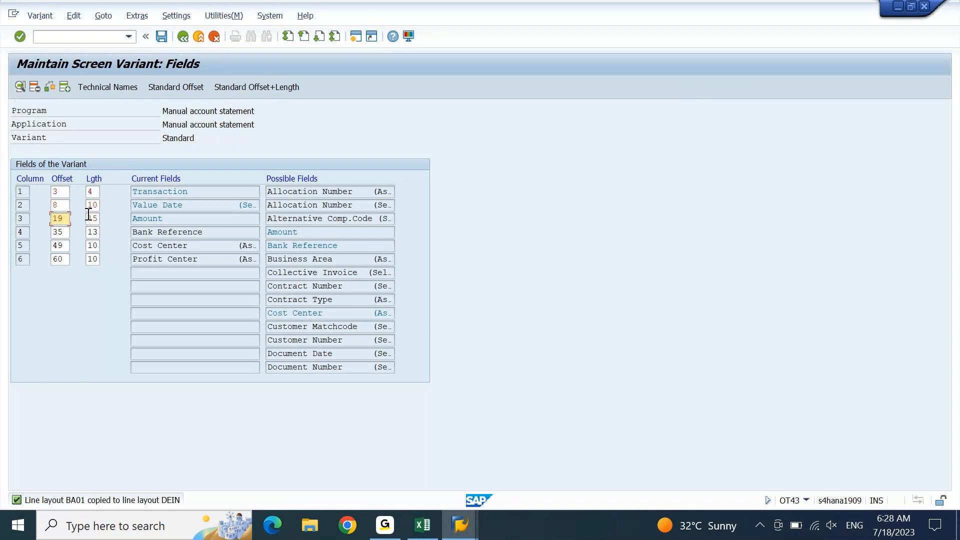
click(66, 235)
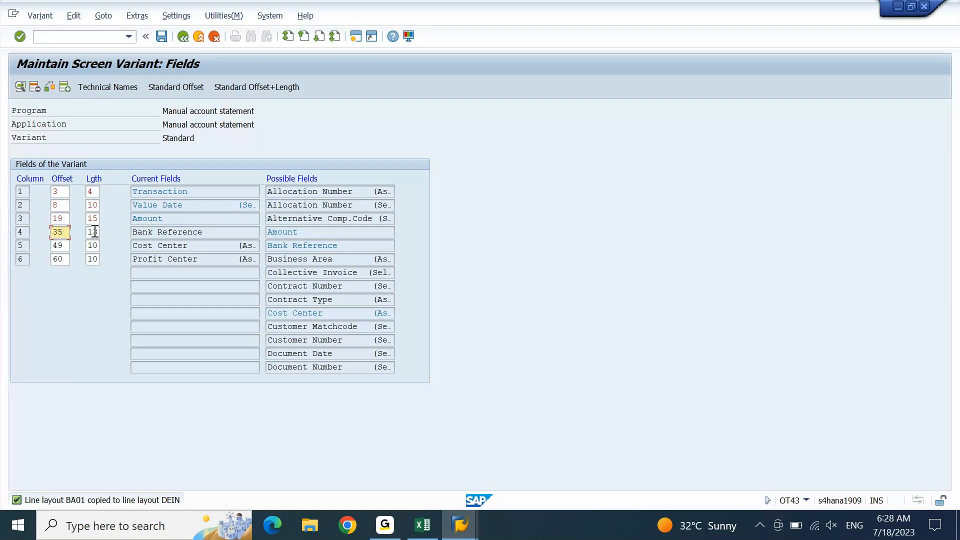
click(61, 245)
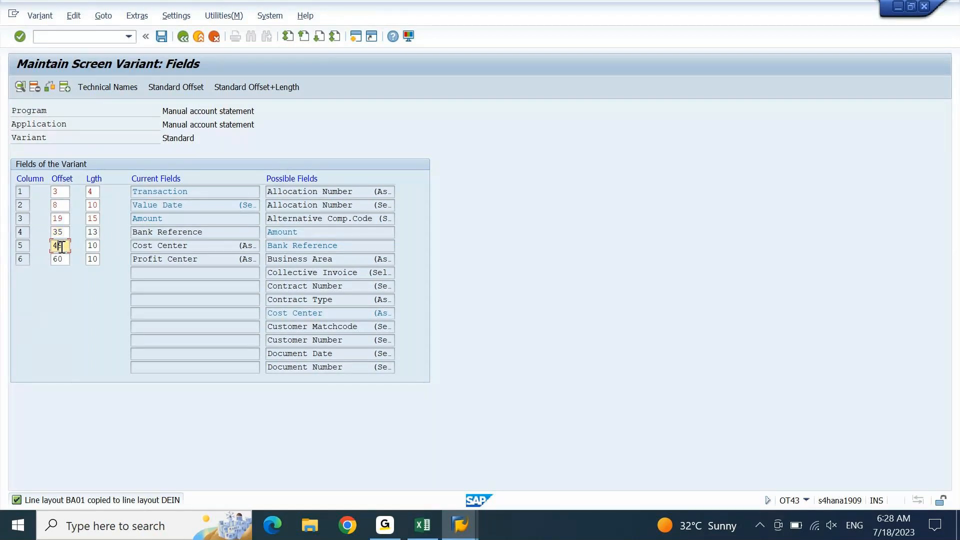
click(98, 244)
click(57, 259)
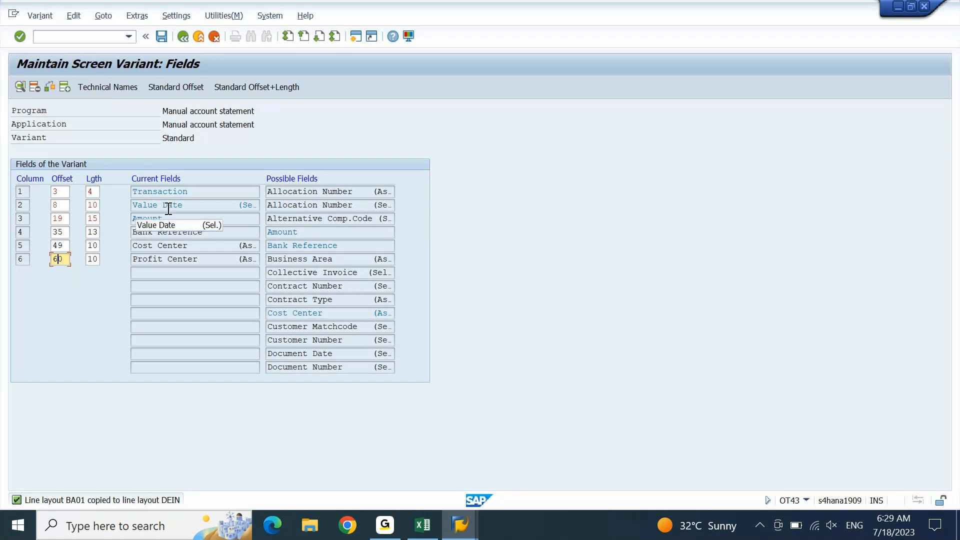
Go through the current fields of variant DEIN, from Transaction to Profit Center.
click(179, 192)
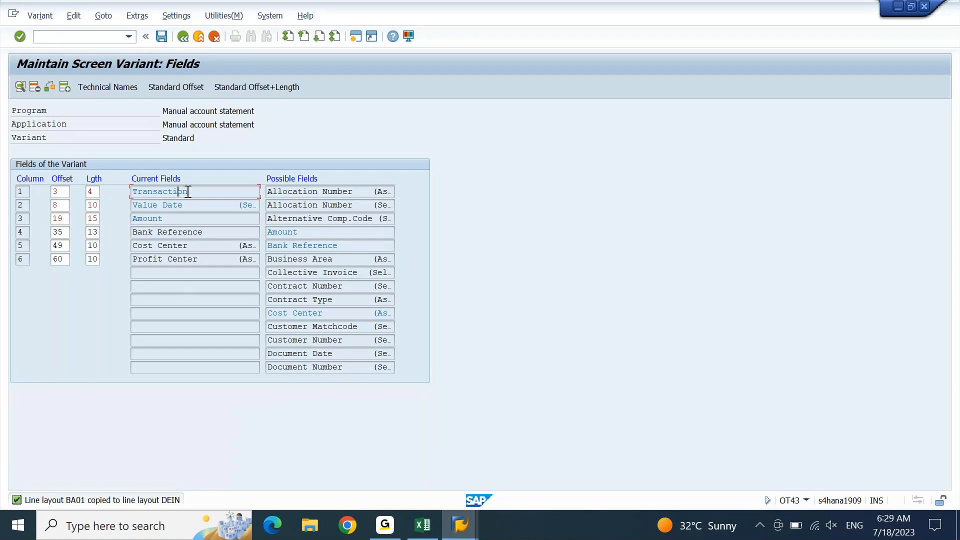
click(185, 204)
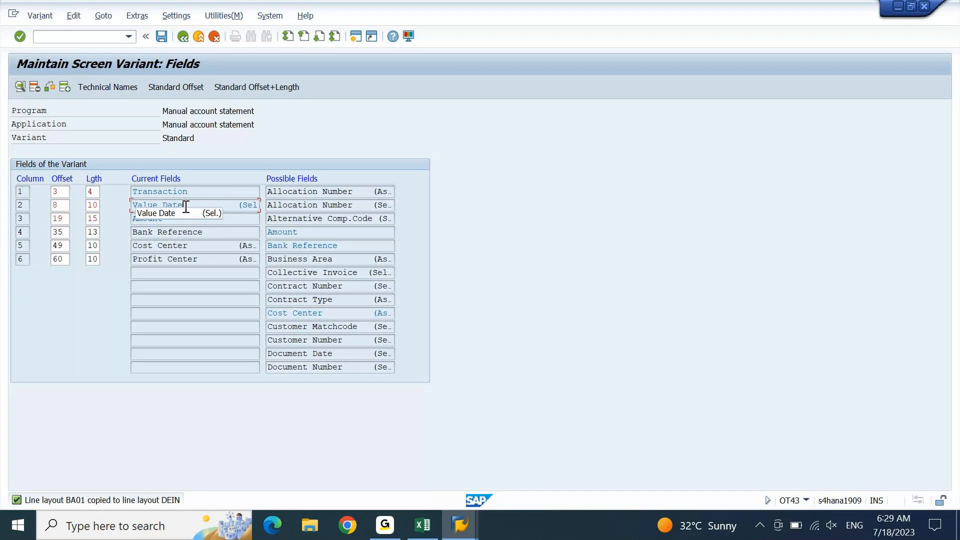
click(190, 215)
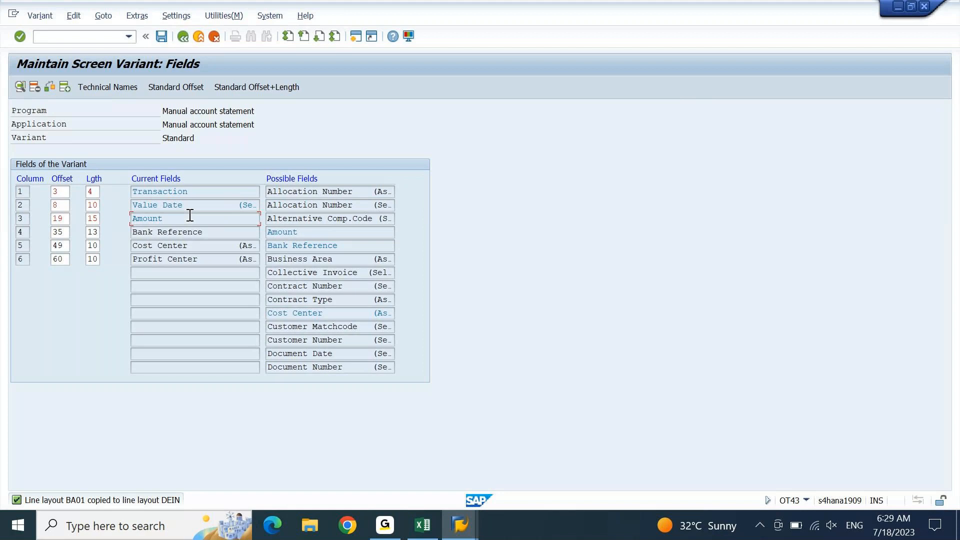
click(208, 233)
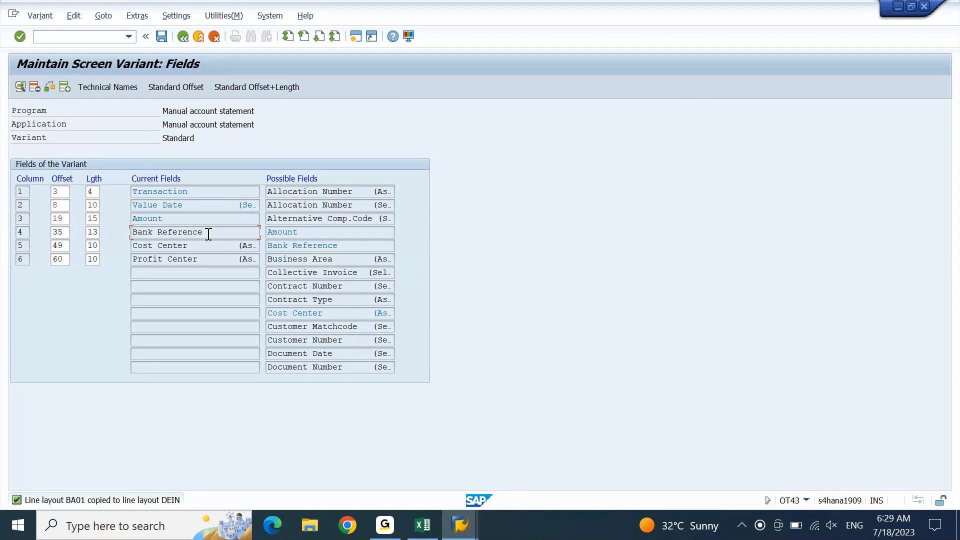
click(199, 256)
click(200, 260)
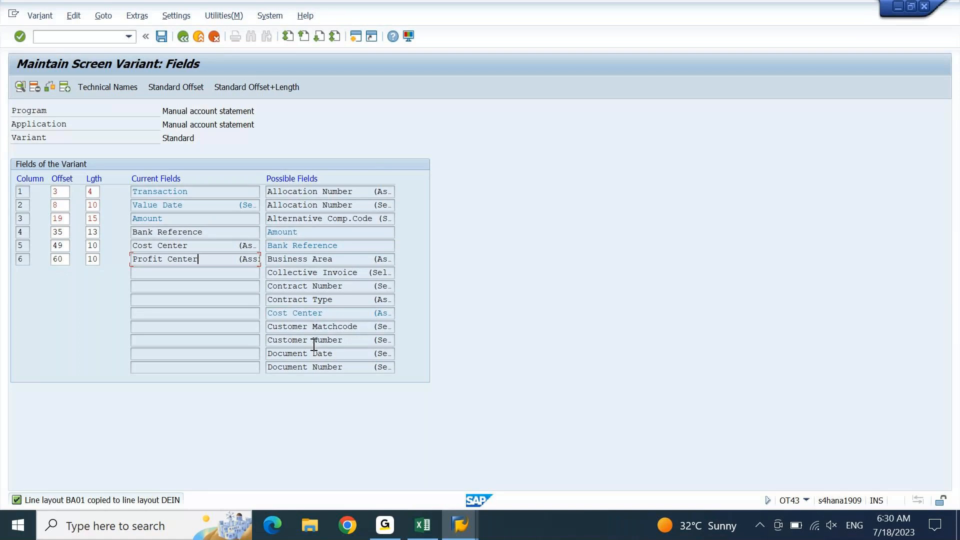
Try to add the Document Number field to the variant with an output length of 10.
click(324, 368)
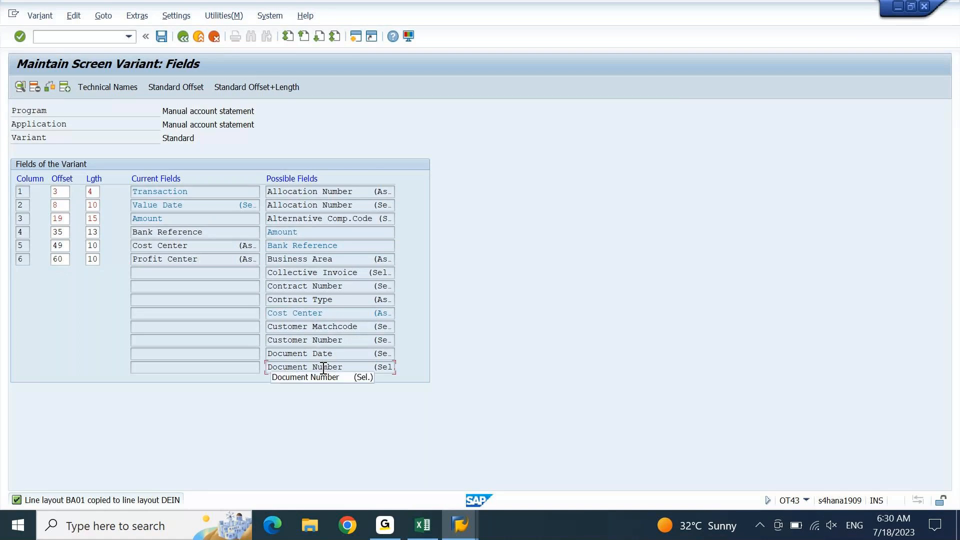
double_click(323, 368)
drag(334, 300, 397, 199)
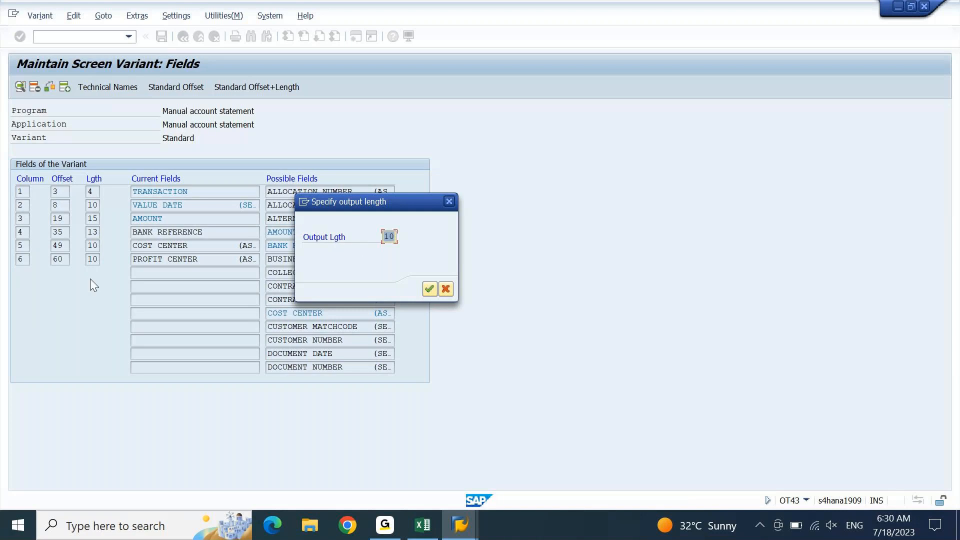
click(430, 289)
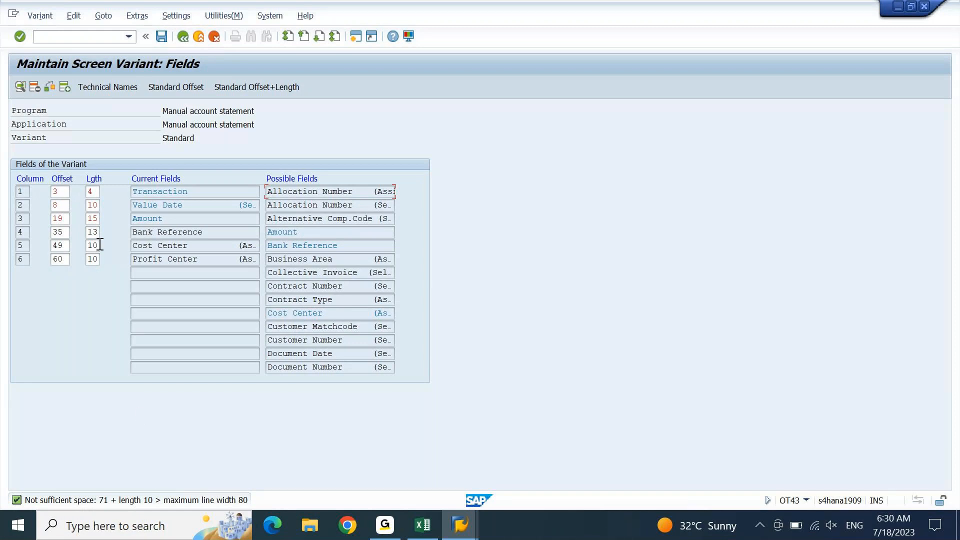
Apply the standard offset and length to the variant columns and try again to add Document Number.
double_click(94, 259)
click(180, 89)
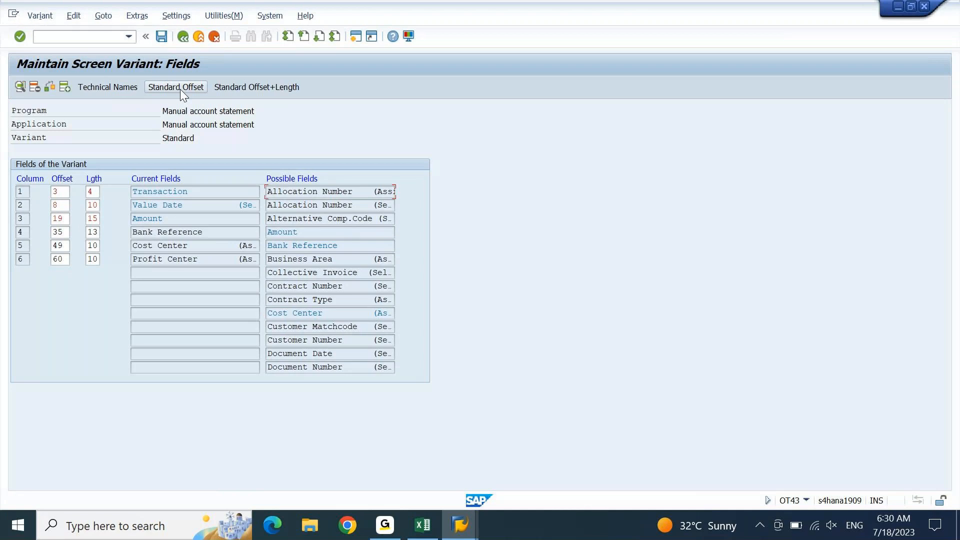
click(239, 86)
click(87, 260)
double_click(315, 368)
click(365, 387)
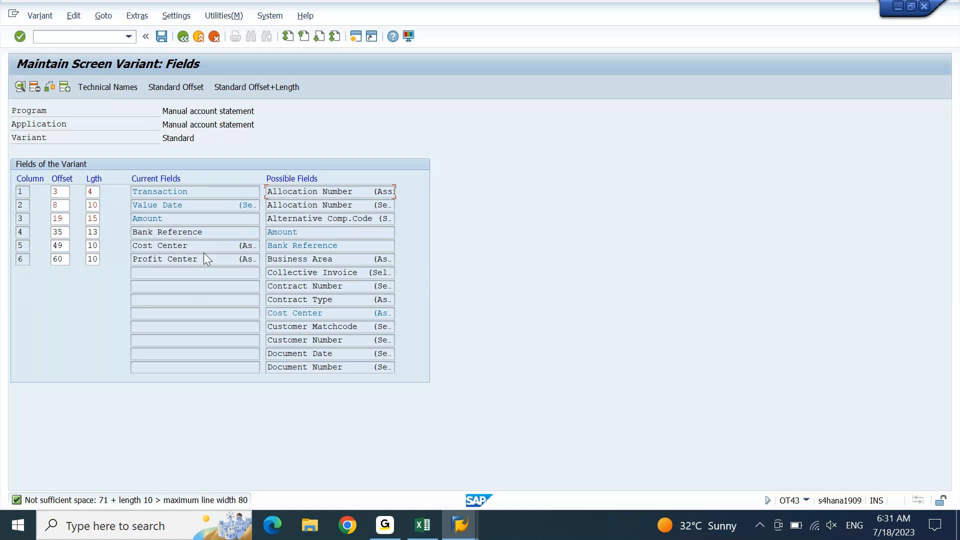
Save the fields of variant DEIN and record the change in the BRS workbench request.
click(158, 40)
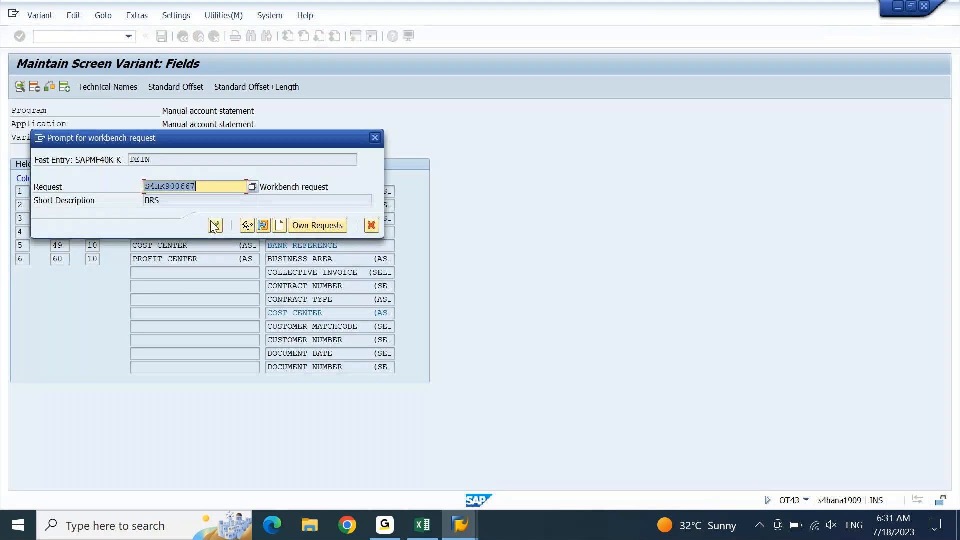
drag(248, 142, 410, 95)
click(464, 139)
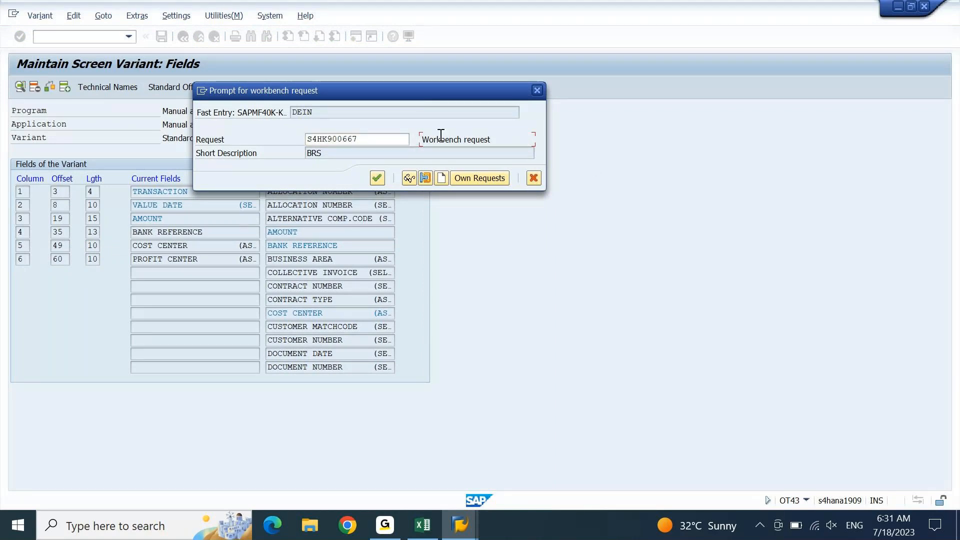
drag(427, 141, 502, 143)
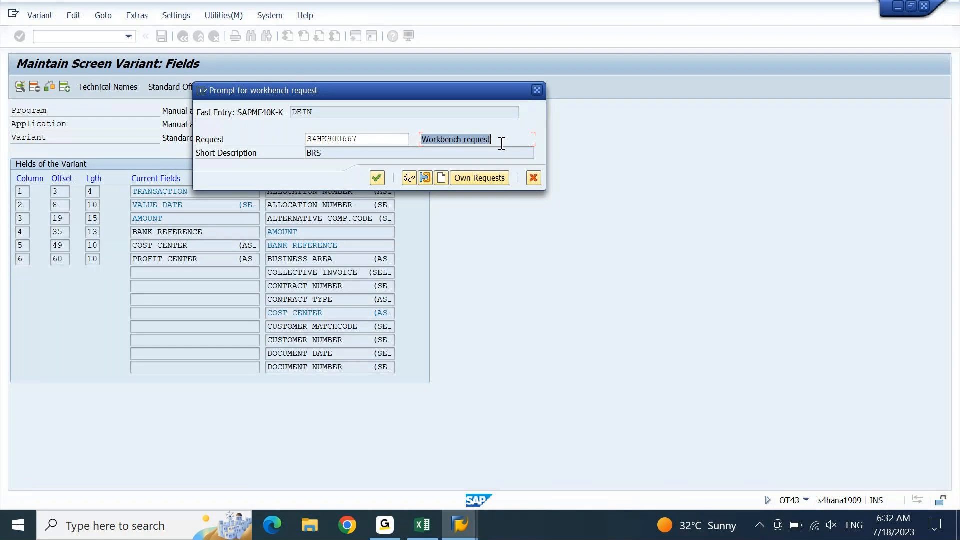
click(377, 179)
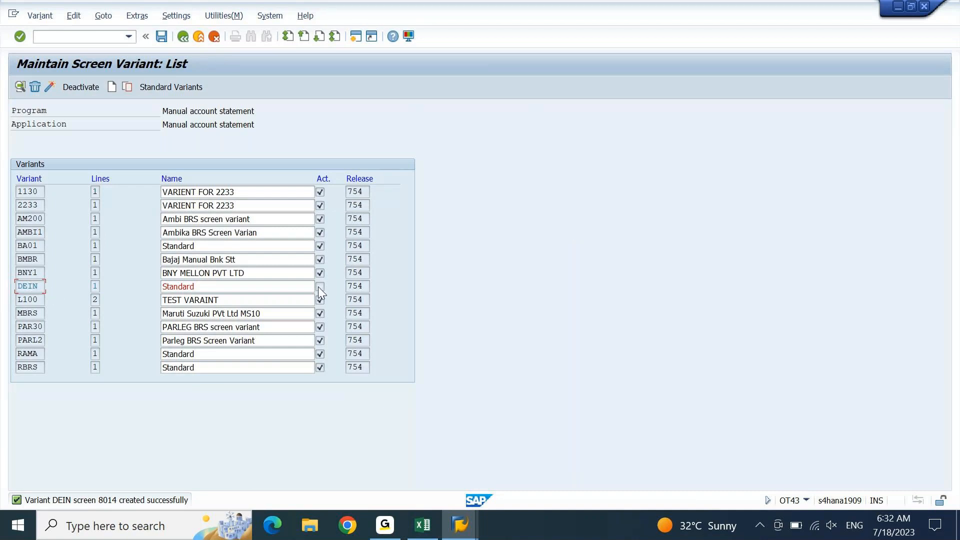
Rename screen variant DEIN from Standard to DEIN BRS and commit the change.
drag(218, 288, 156, 302)
text(DEIN)
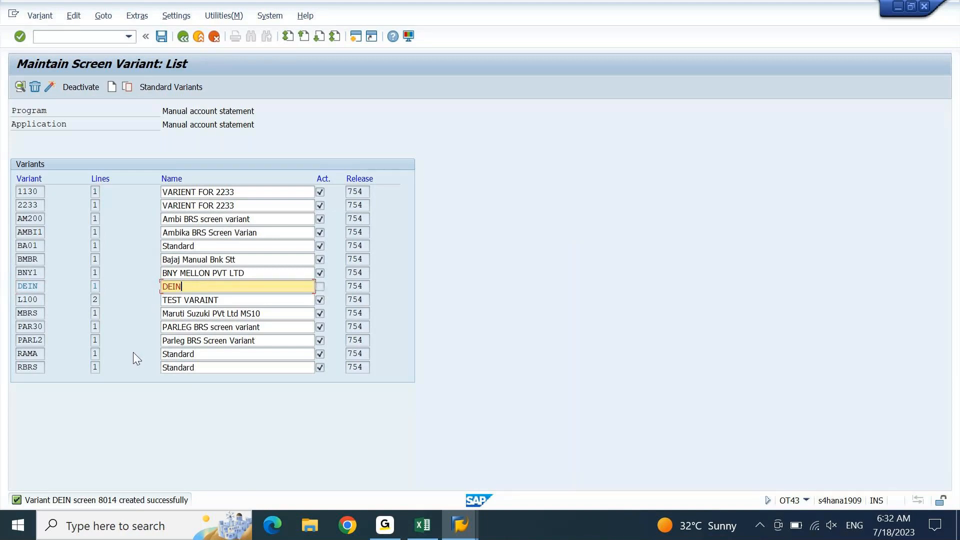
text( BRS)
key(Return)
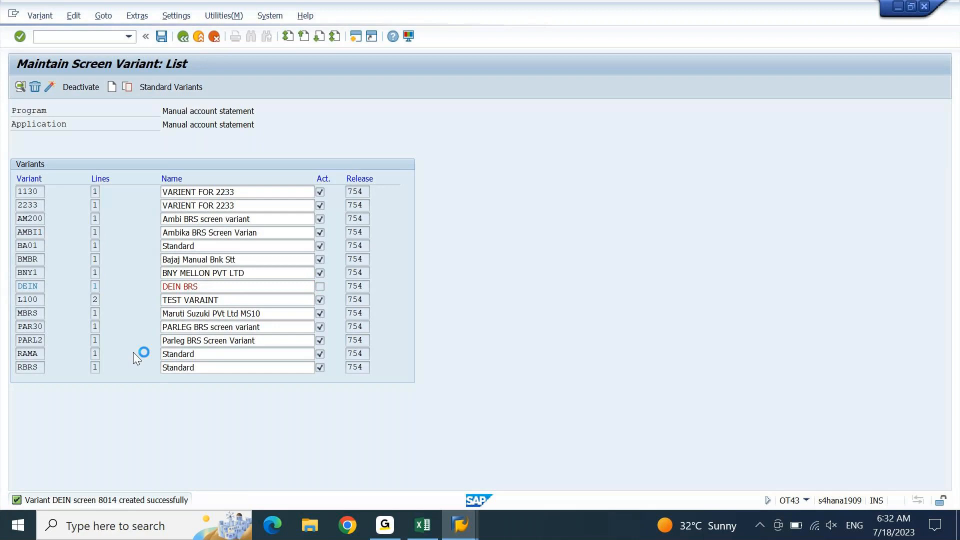
key(Return)
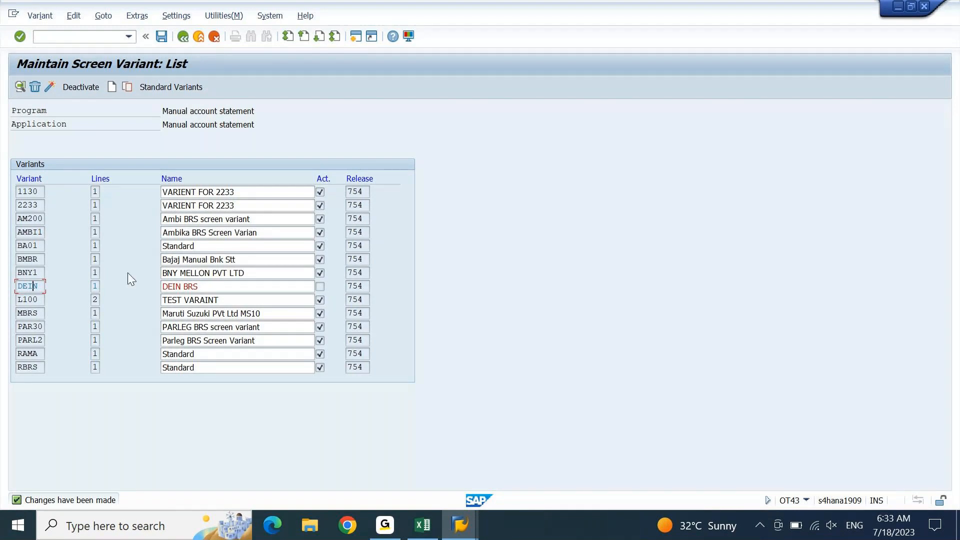
Activate screen variant DEIN and save the variant list.
click(49, 88)
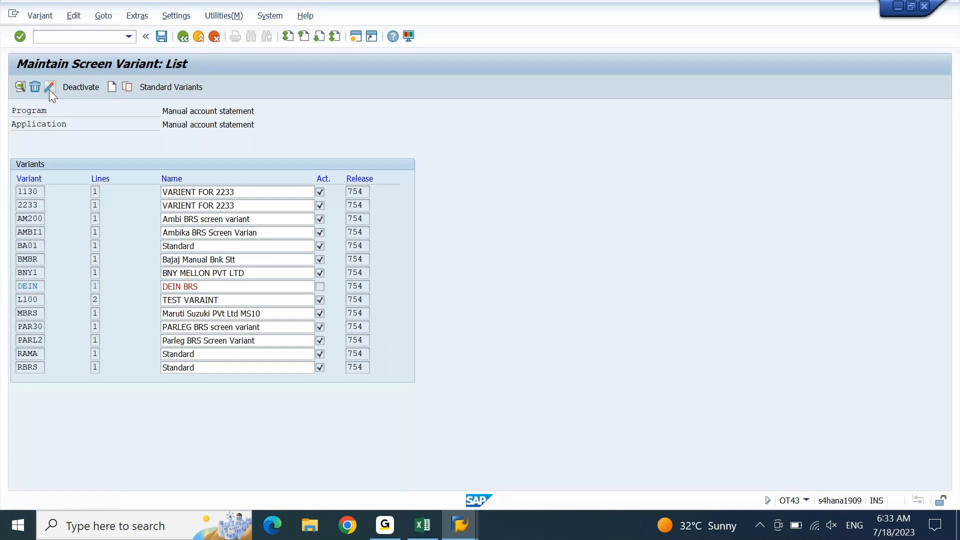
click(229, 286)
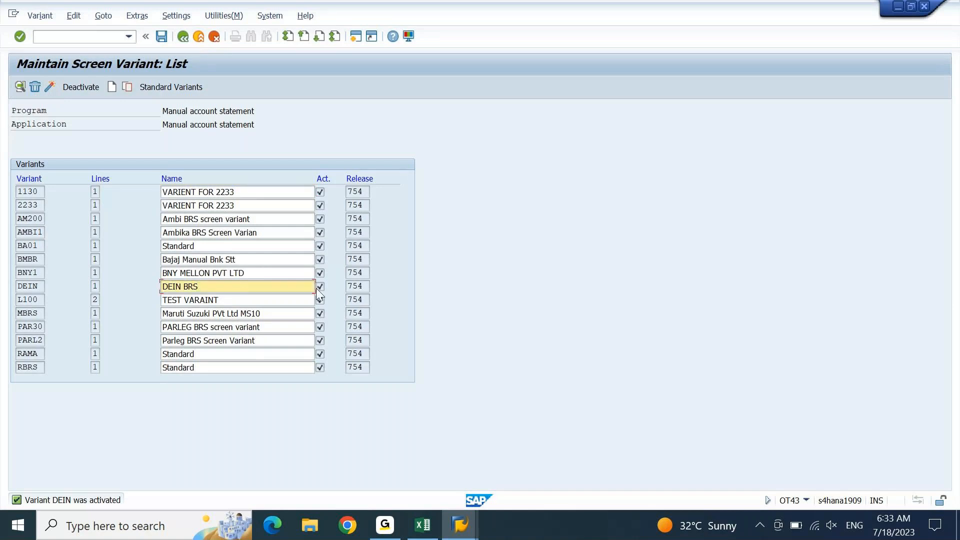
click(162, 36)
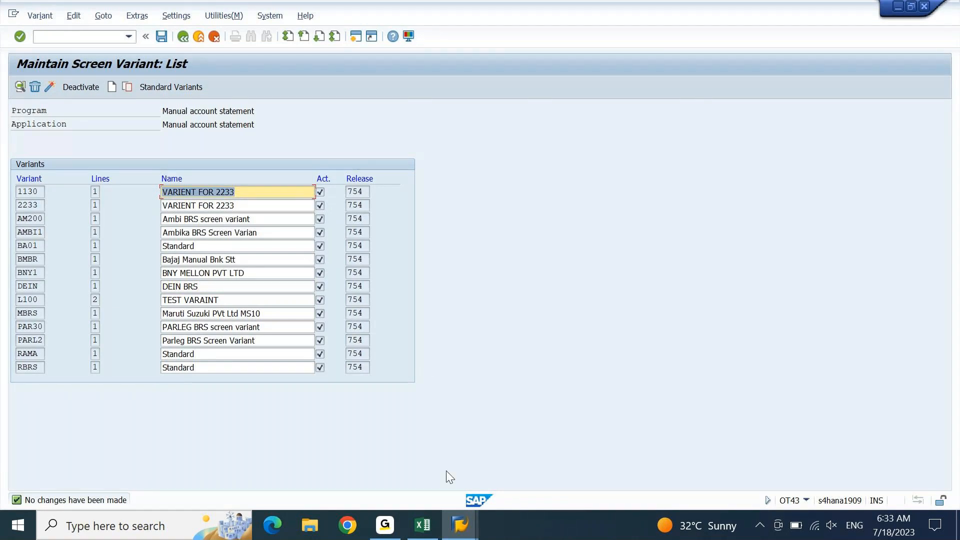
Switch to the Process Manual Bank Statement session, open its specifications and select Int. Bank Determin.
click(459, 525)
click(599, 464)
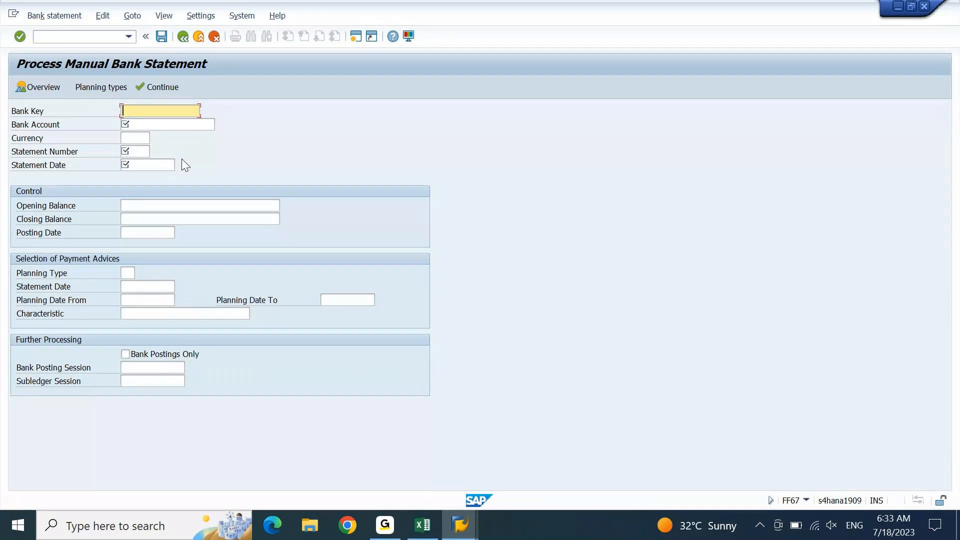
click(208, 17)
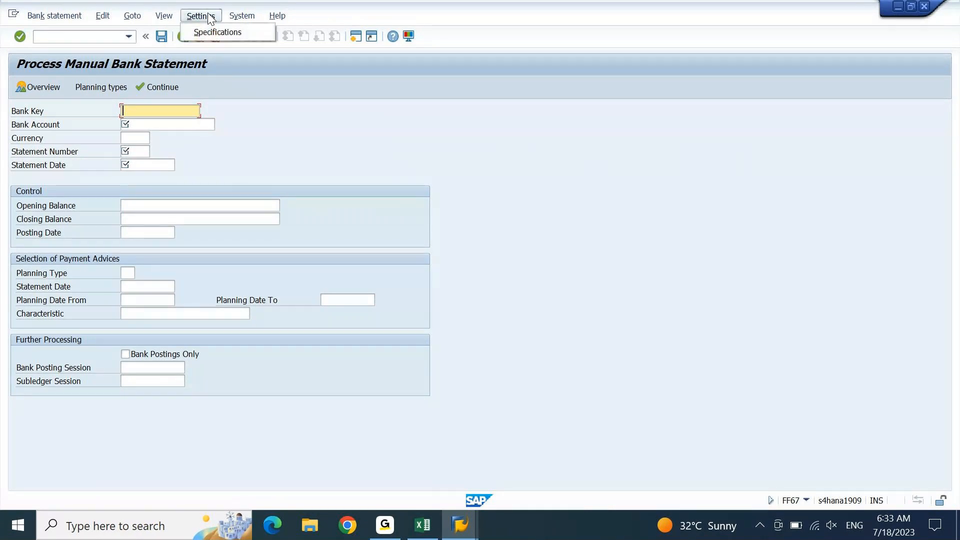
click(211, 31)
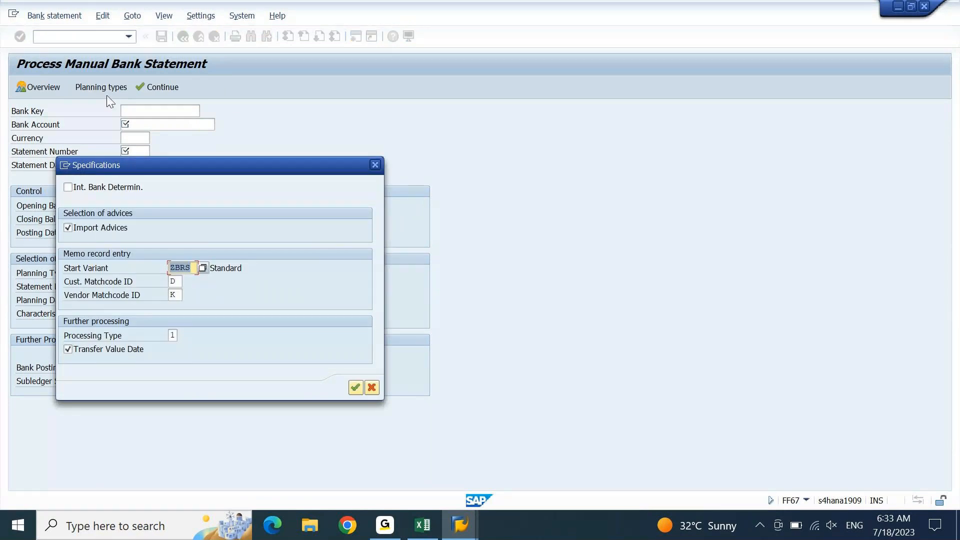
click(100, 186)
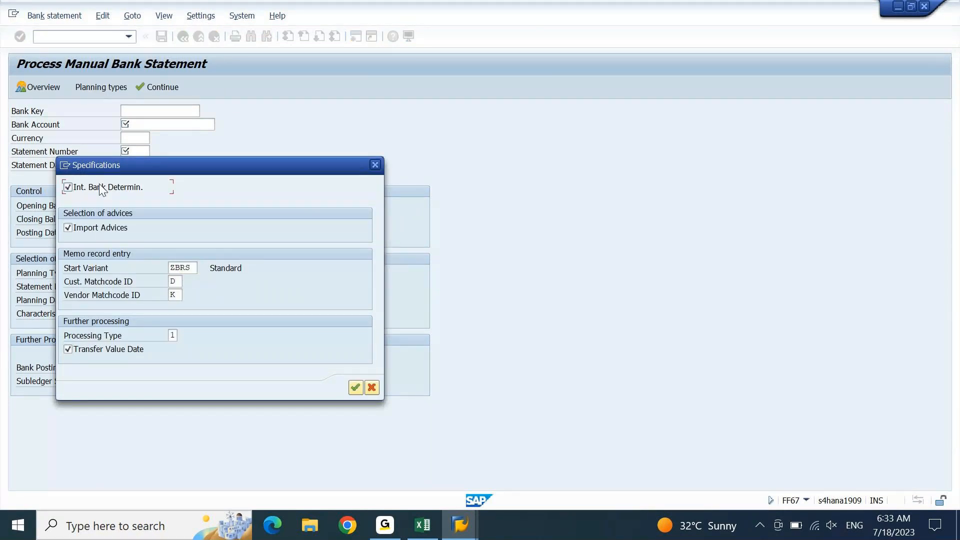
Replace the start variant in the specifications with DEIN, chosen from the screen template variants.
click(194, 268)
key(BackSpace)
key(BackSpace)
key(BackSpace)
key(BackSpace)
click(194, 269)
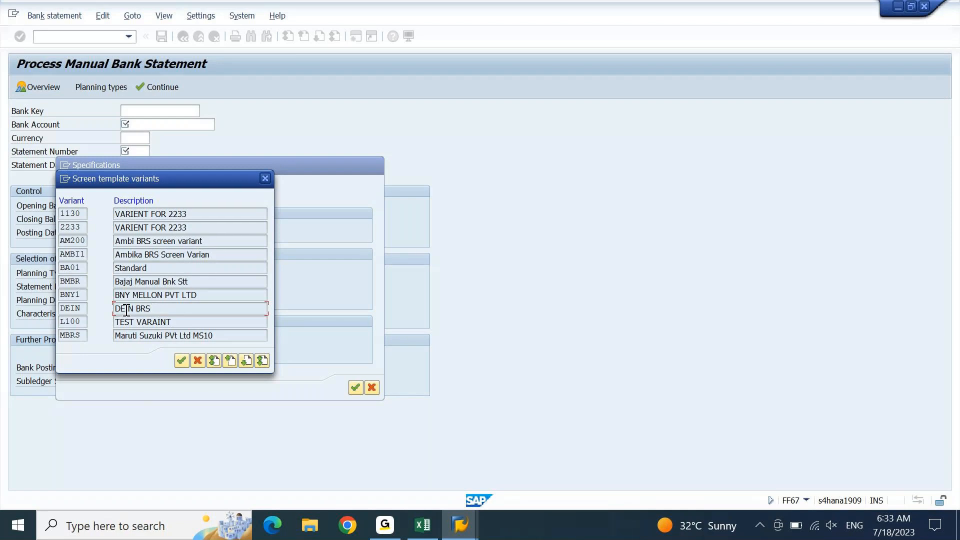
double_click(80, 308)
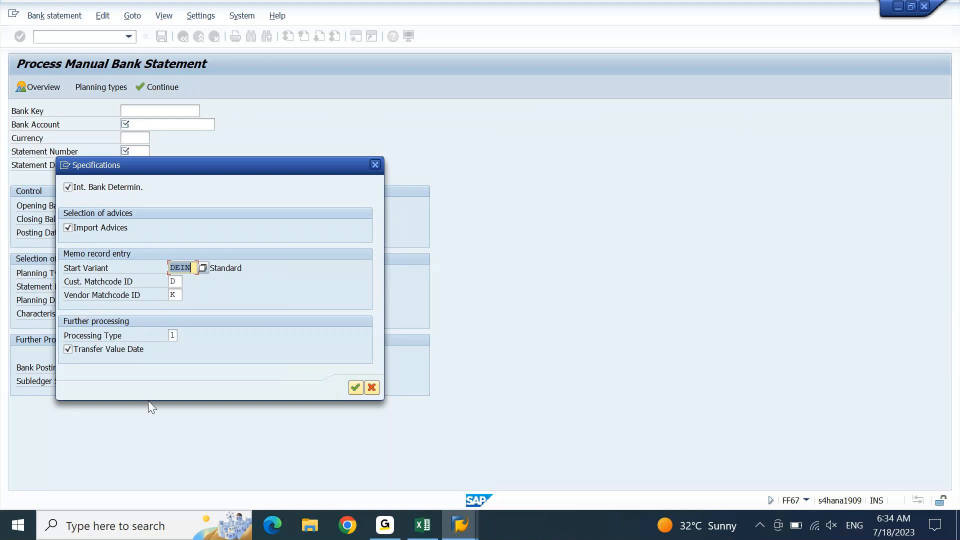
Choose processing type 1, further processing as batch input (generate online), and confirm the specifications.
click(176, 335)
click(183, 334)
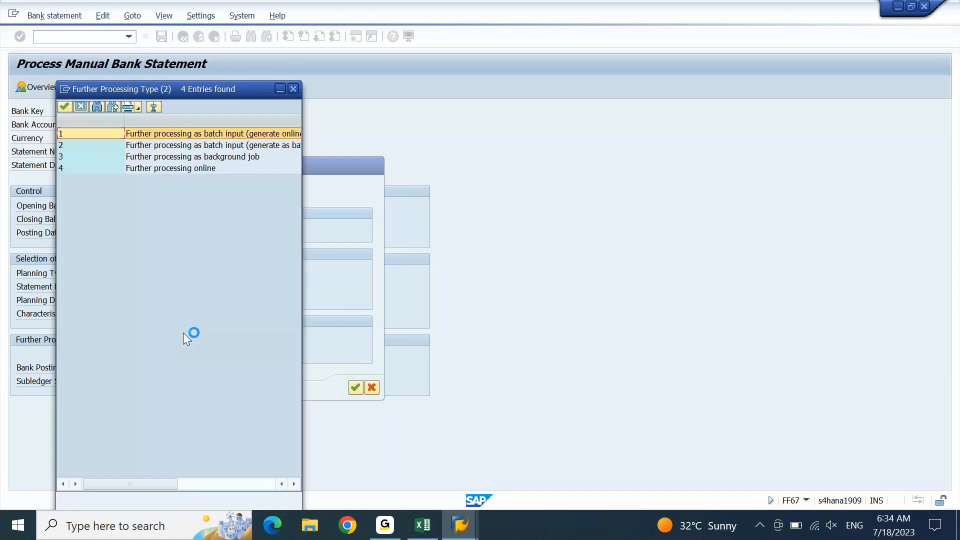
drag(302, 290, 481, 273)
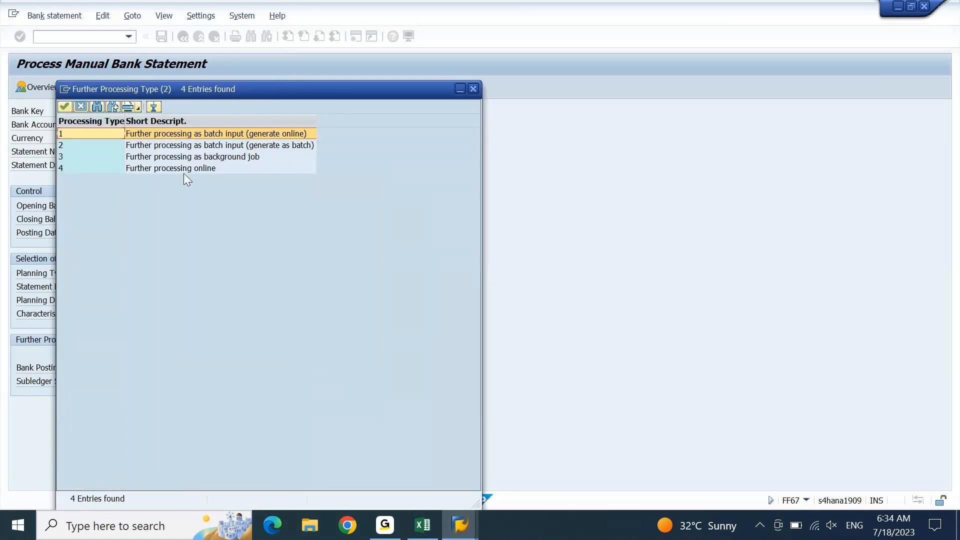
click(245, 137)
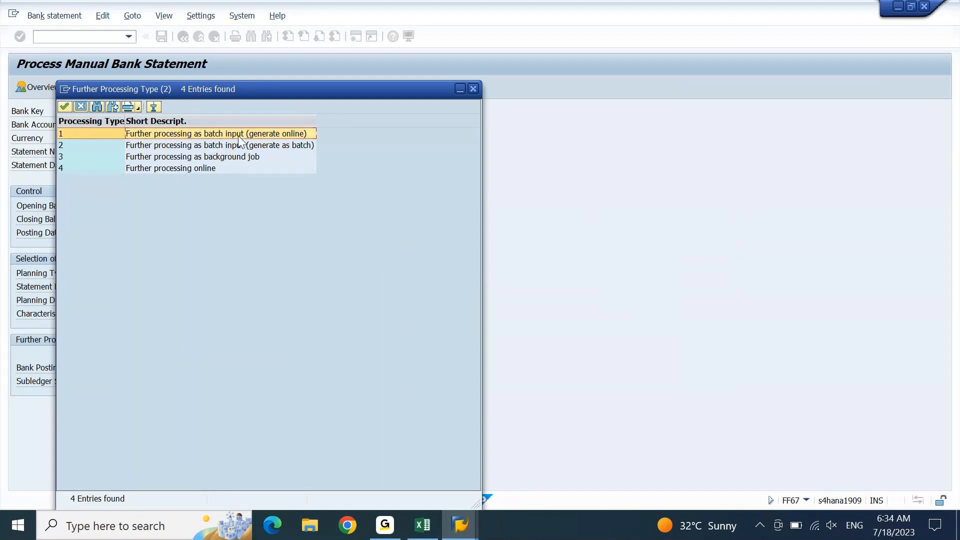
click(188, 150)
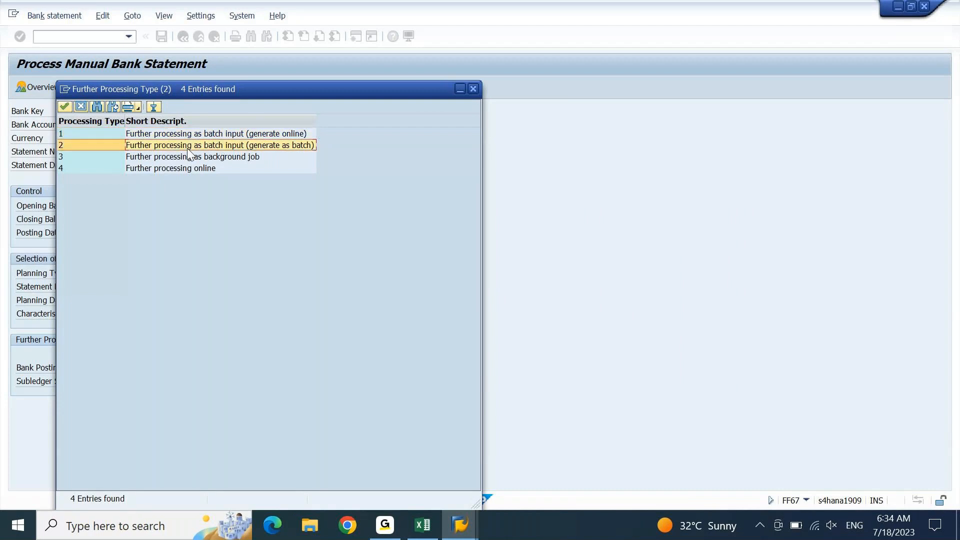
click(198, 134)
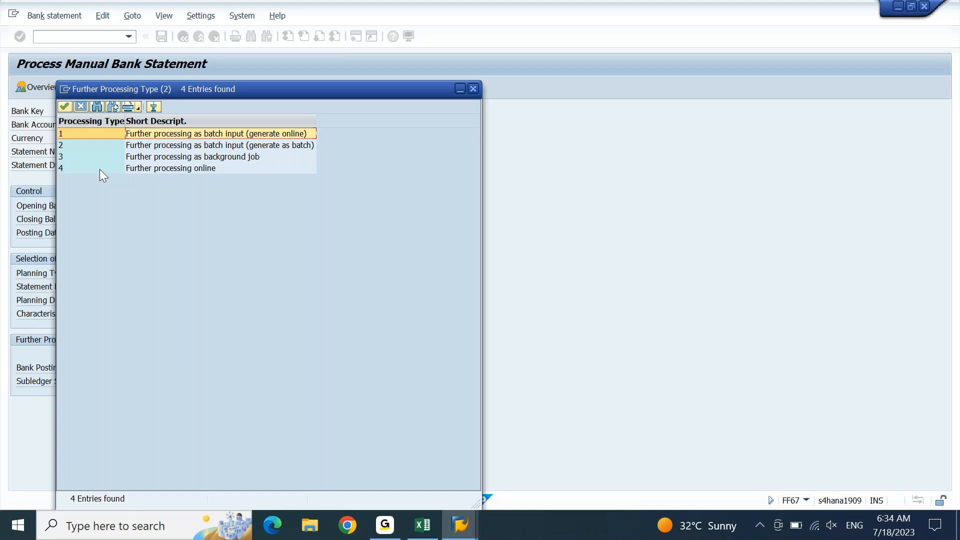
double_click(198, 137)
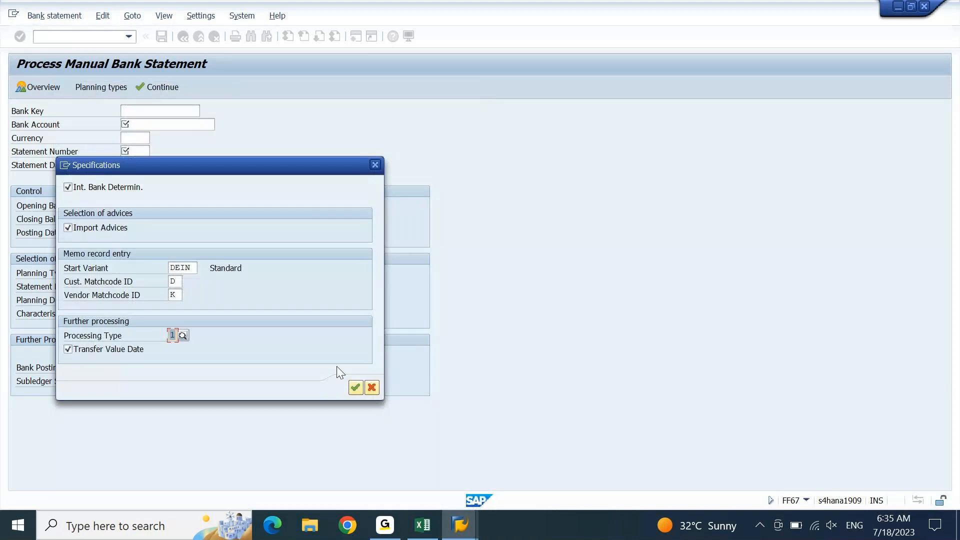
click(355, 389)
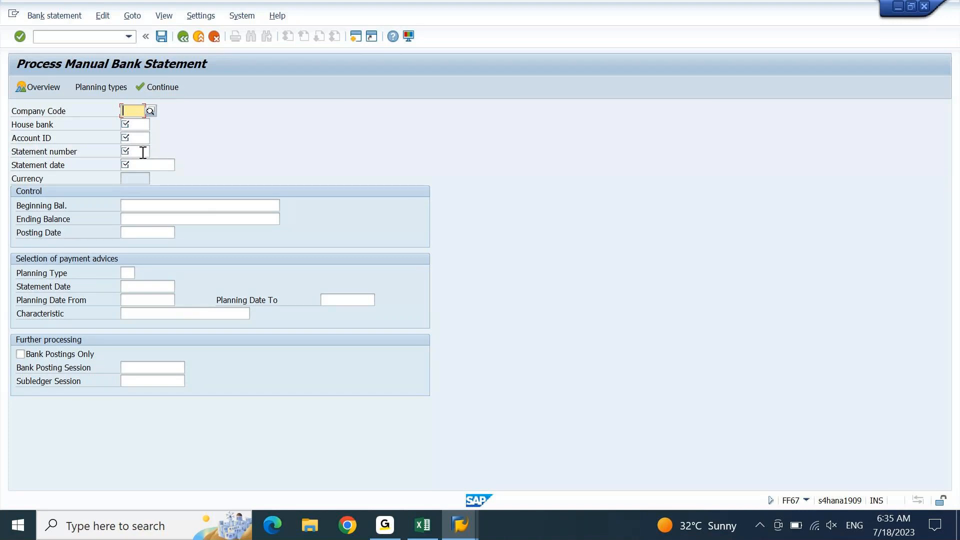
Switch to the Excel workbook and review the list of posting rule keys from DICR to DIBI with their descriptions.
click(431, 529)
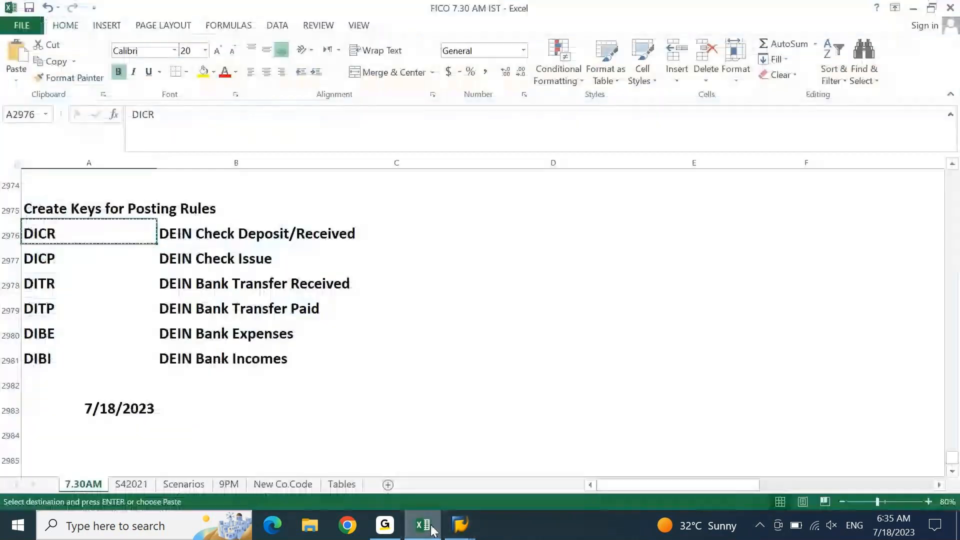
key(Escape)
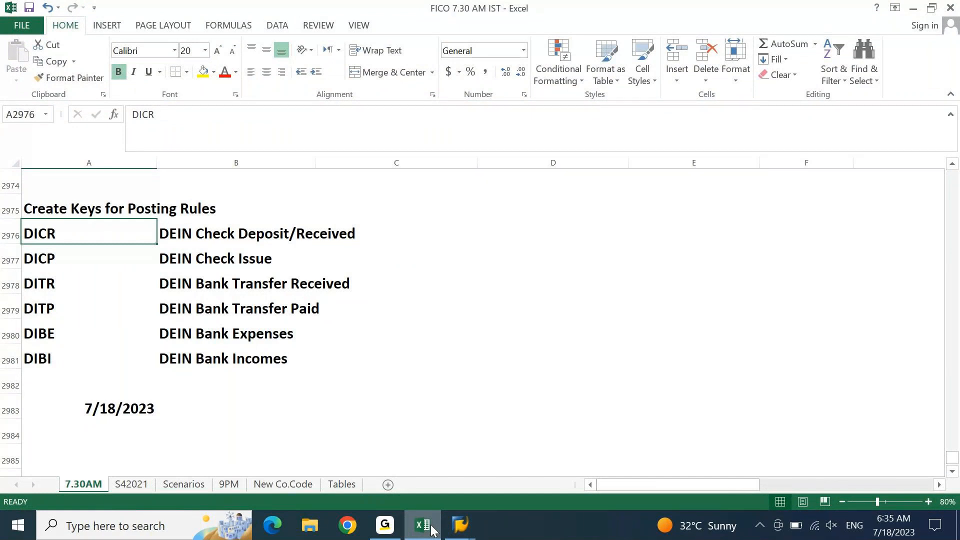
key(ctrl+shift+Down)
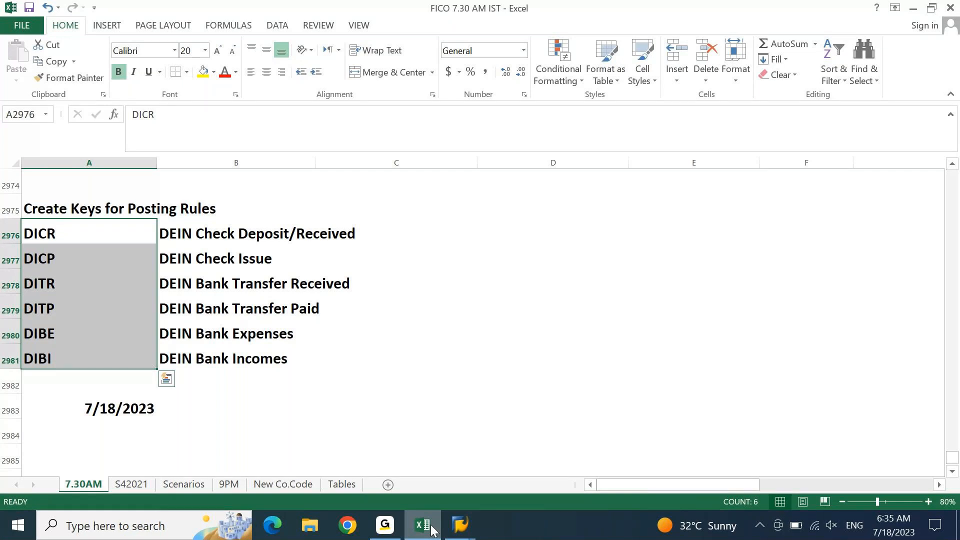
key(Left)
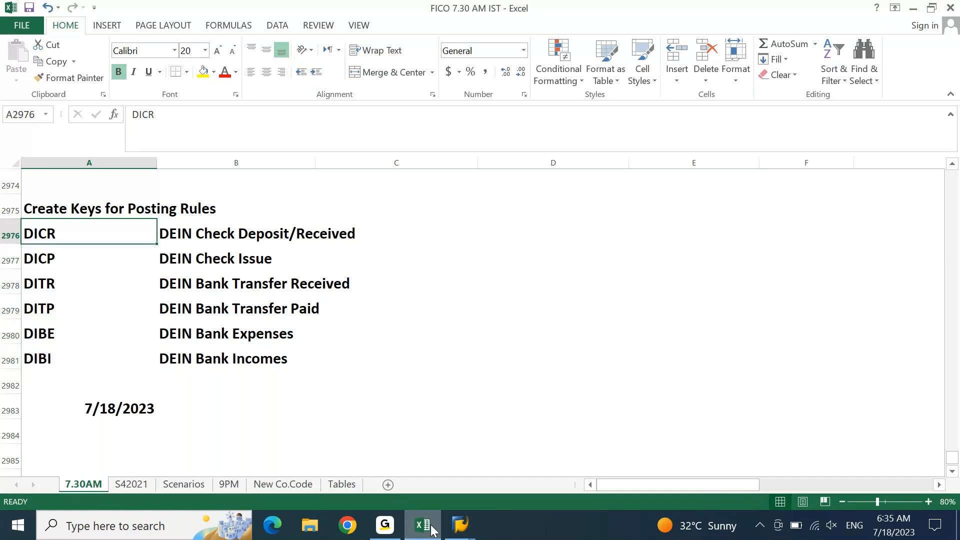
key(ctrl+shift+Down)
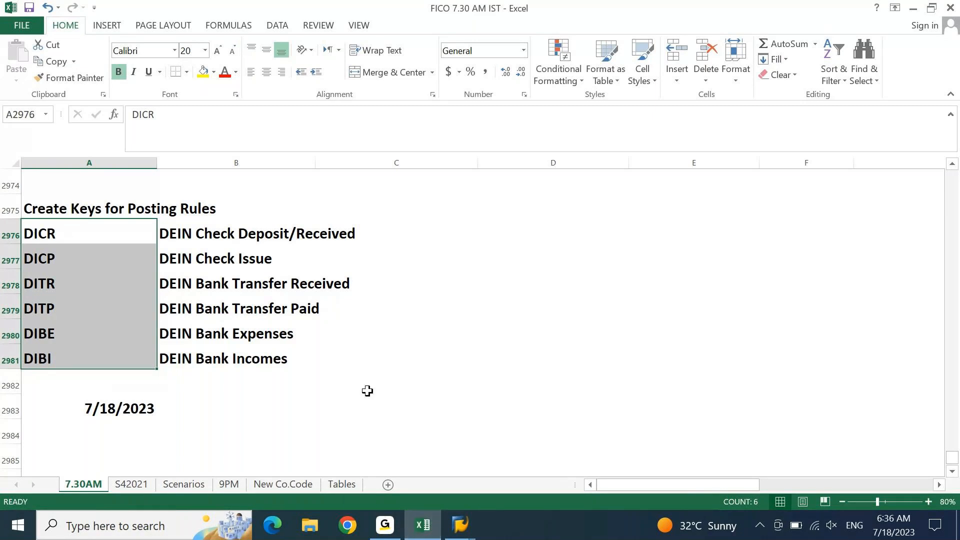
click(58, 235)
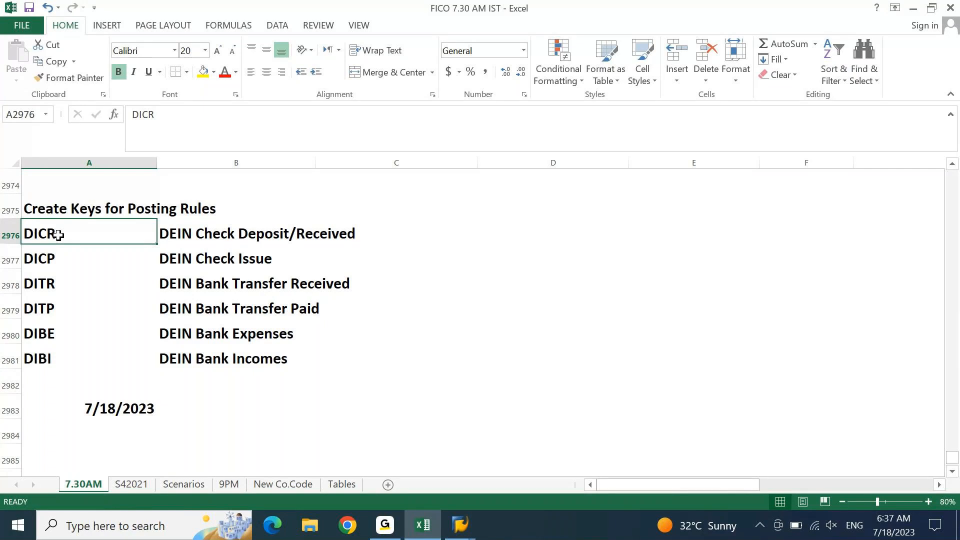
key(shift+Right)
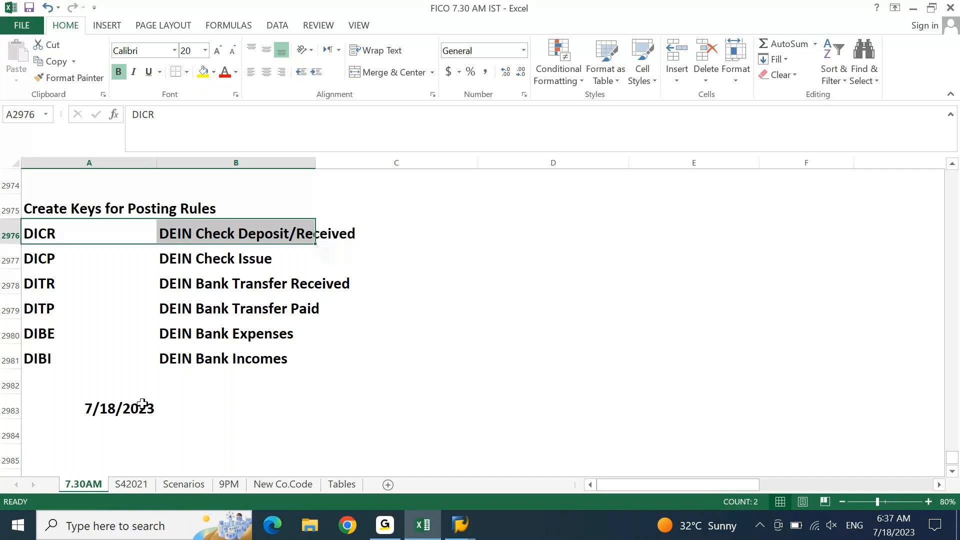
Review the transaction types, the account symbols and the masked G/L accounts assigned to them in the Excel notes.
key(Page_Up)
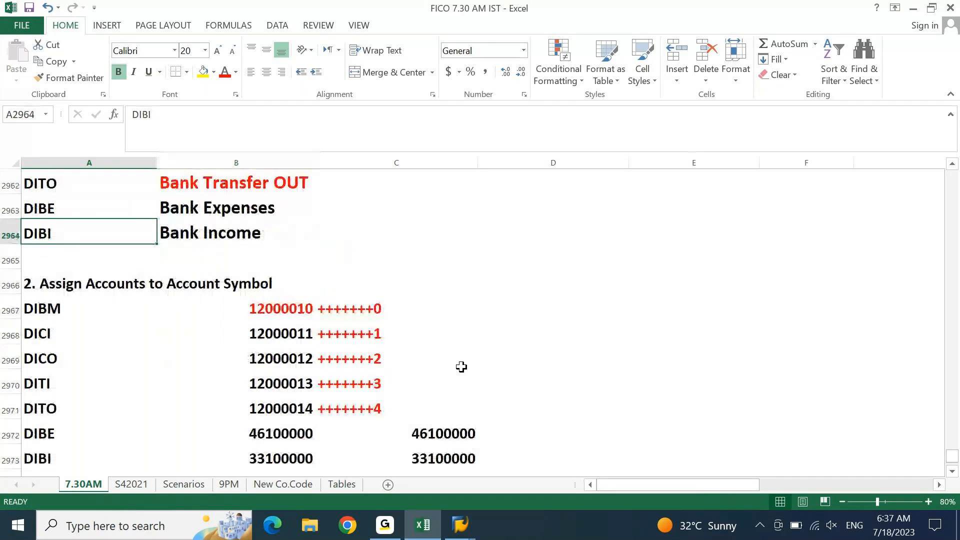
key(Page_Up)
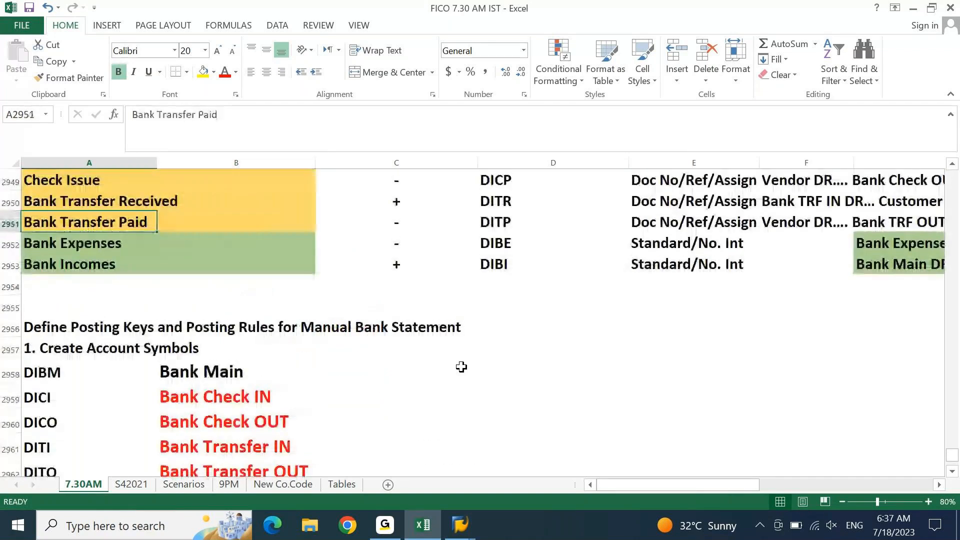
key(Page_Down)
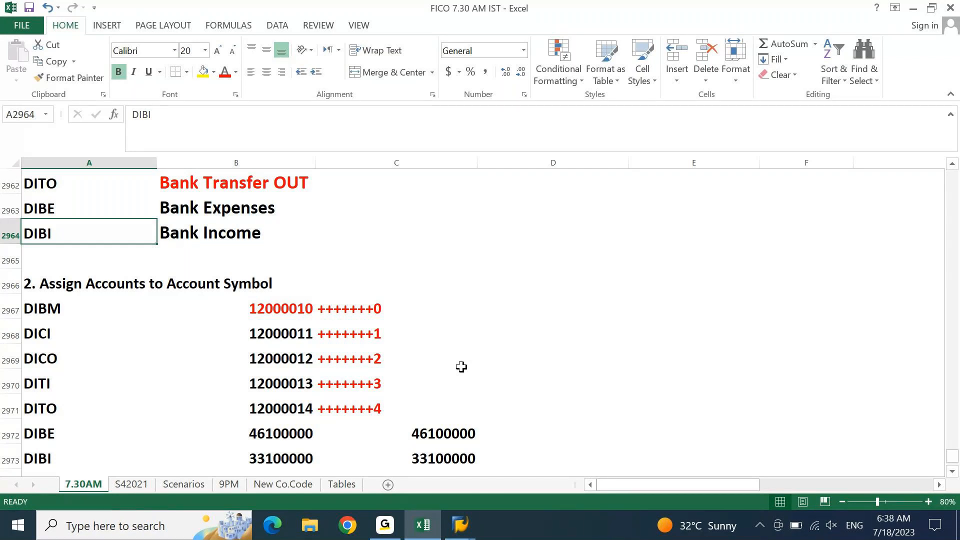
key(Down)
key(Right)
key(Right)
key(Down)
key(Down)
key(Down)
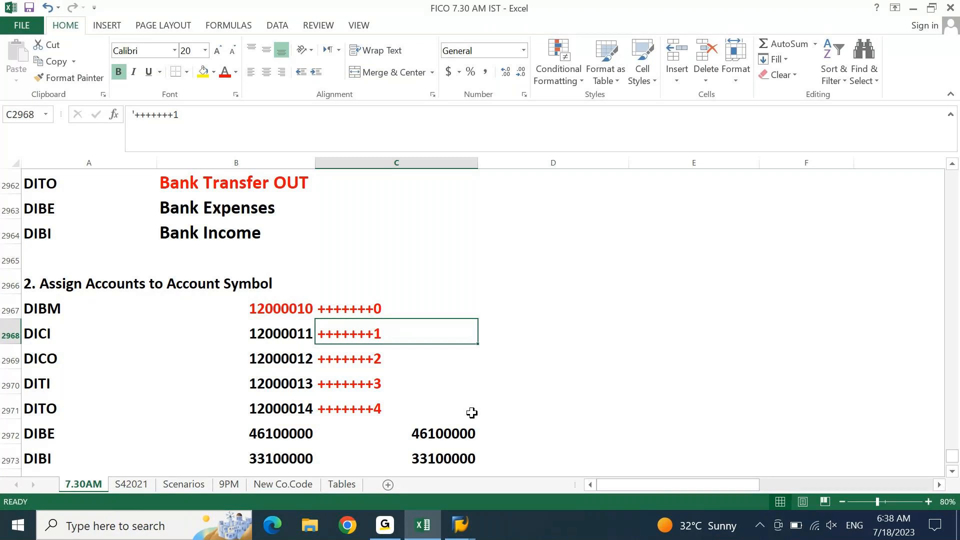
Switch back to the SAP manual bank statement and start transaction SE16N in a new session.
key(alt+Tab)
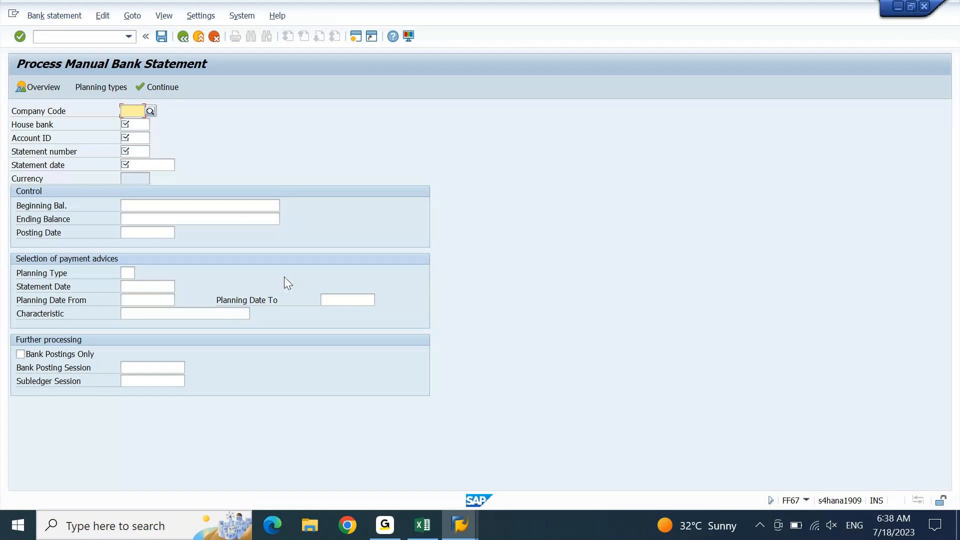
click(139, 135)
click(139, 125)
click(136, 137)
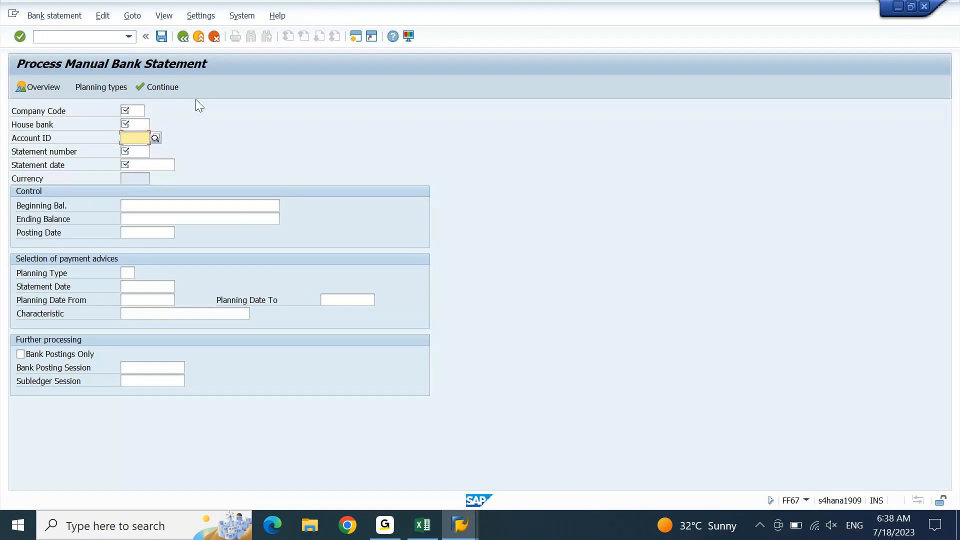
click(357, 39)
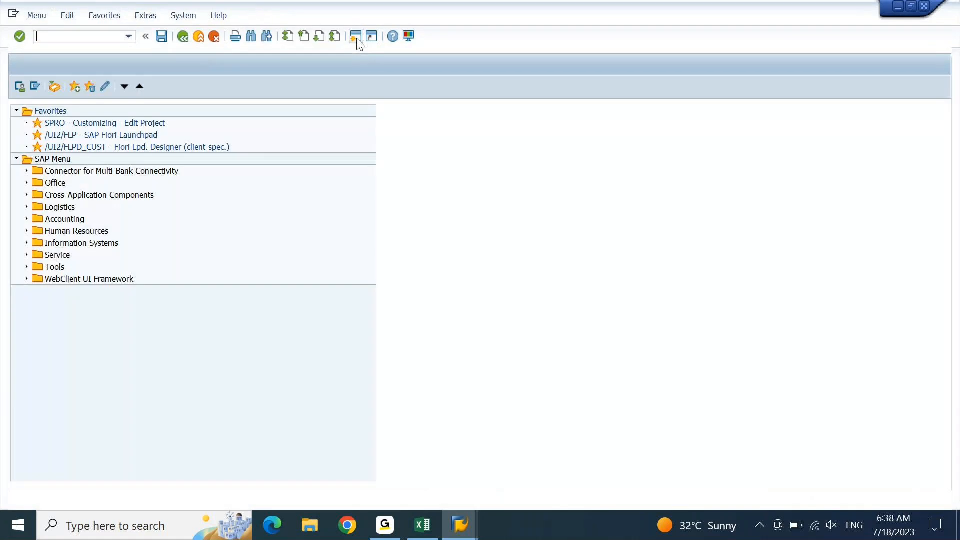
text(SE16N)
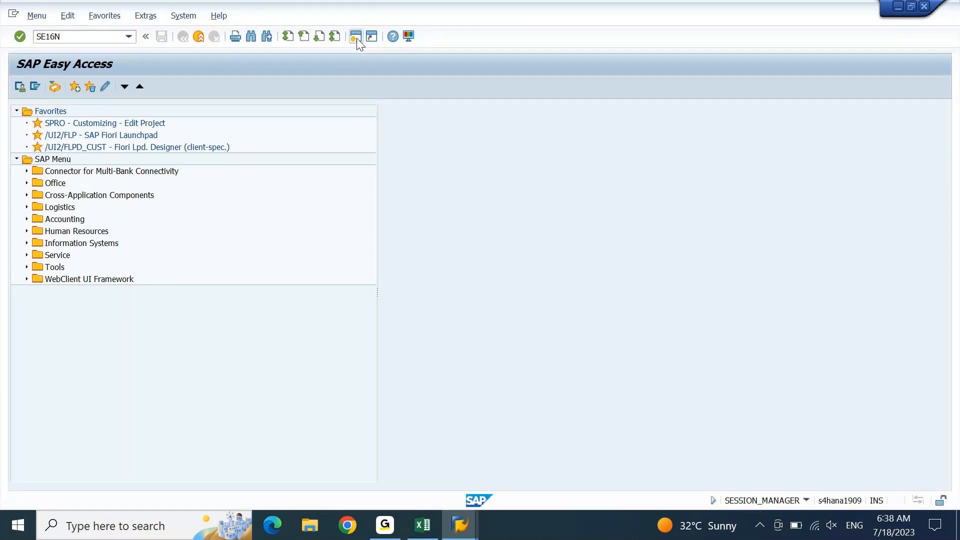
key(Return)
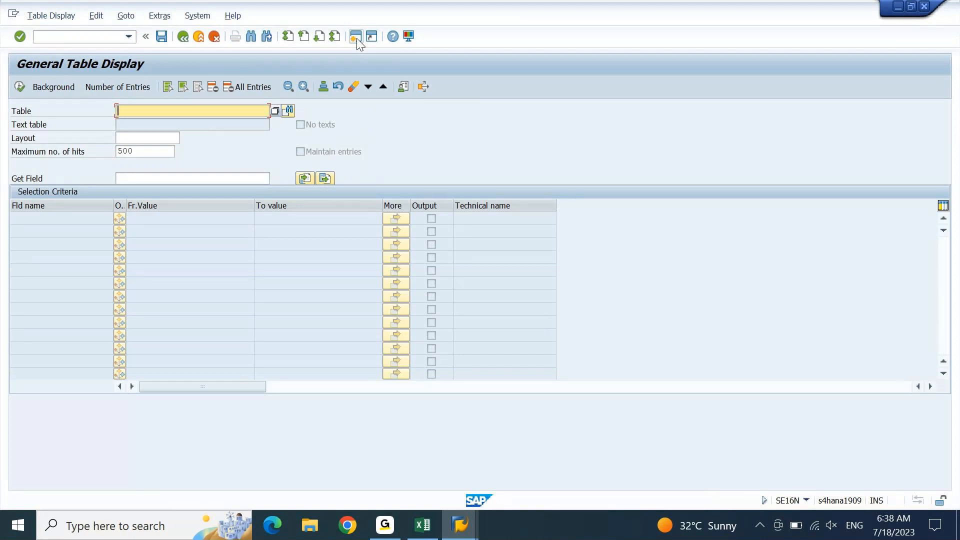
Display the house bank account entries of table T012K for company code DEIN.
text(T012)
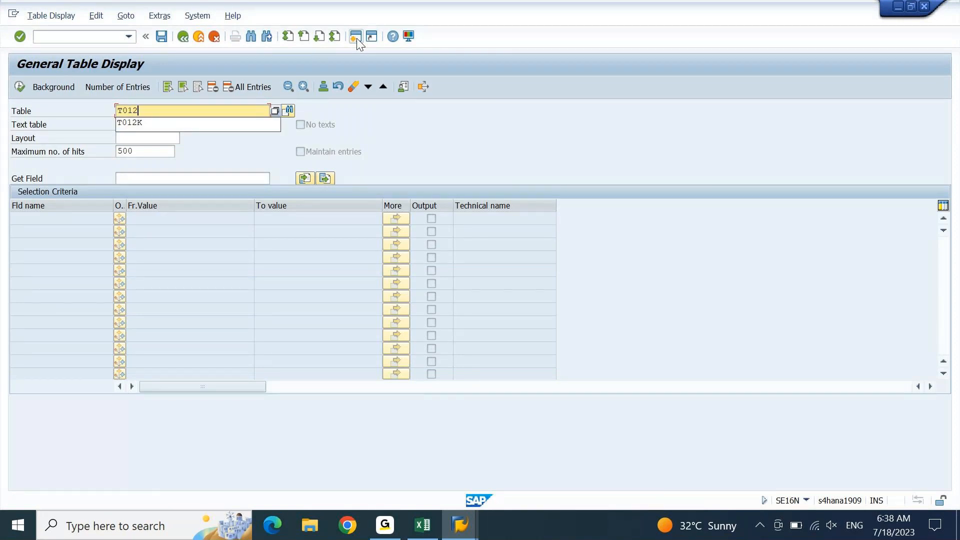
text(K)
key(Return)
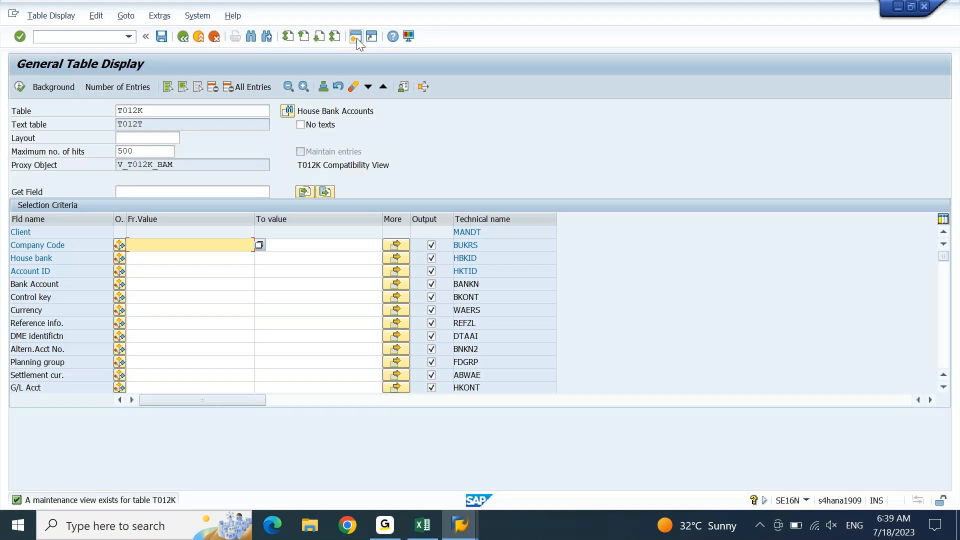
text(DEIN)
key(Return)
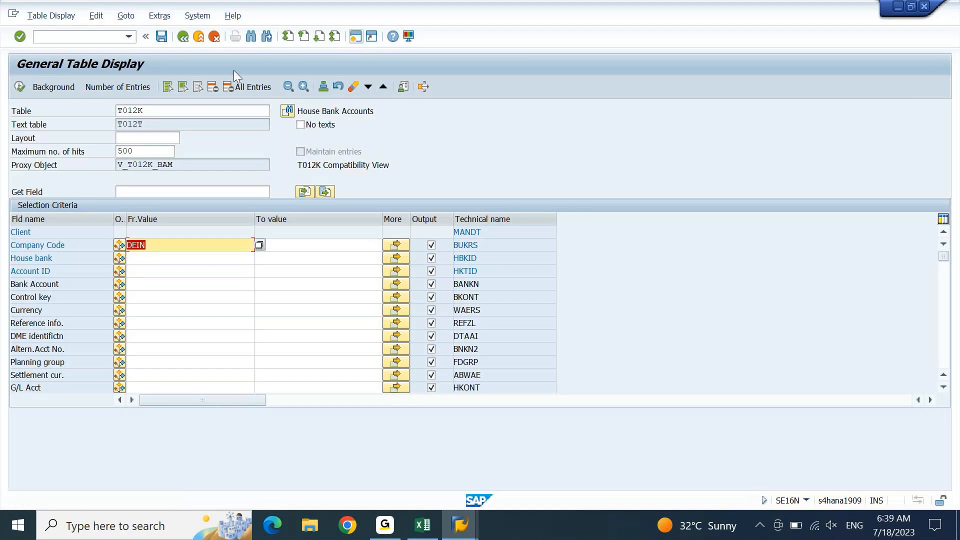
click(19, 86)
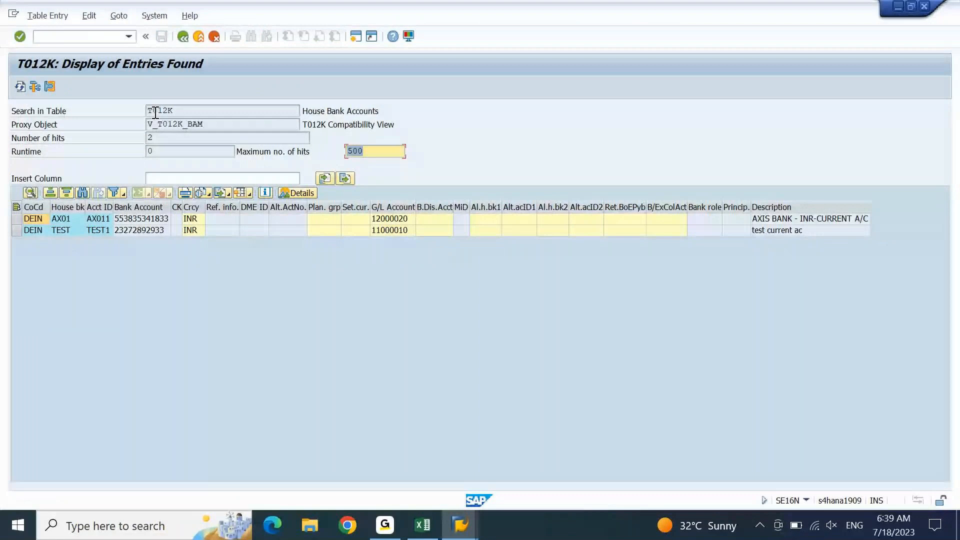
Examine the house bank, account ID and G/L account of the DEIN entries against the account symbol assignments in the Excel notes.
click(73, 221)
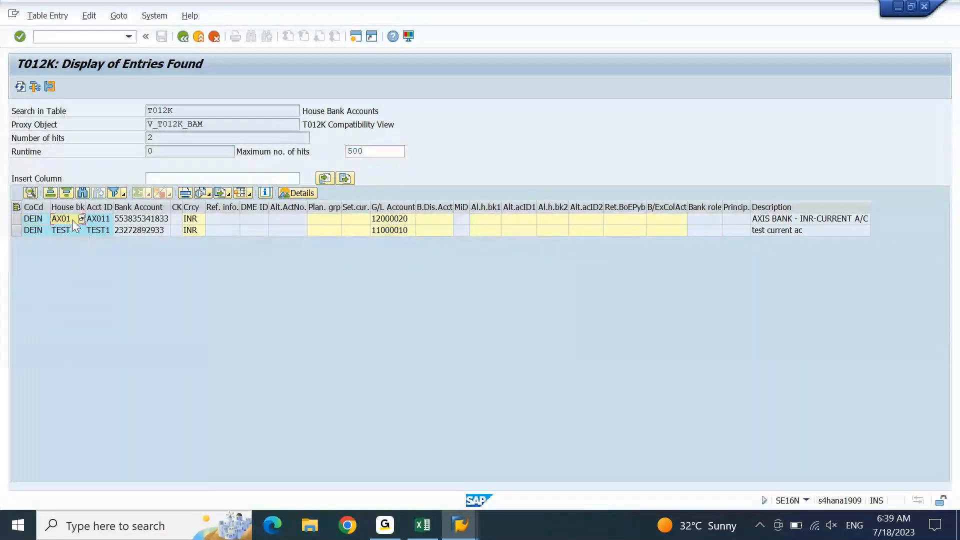
key(Tab)
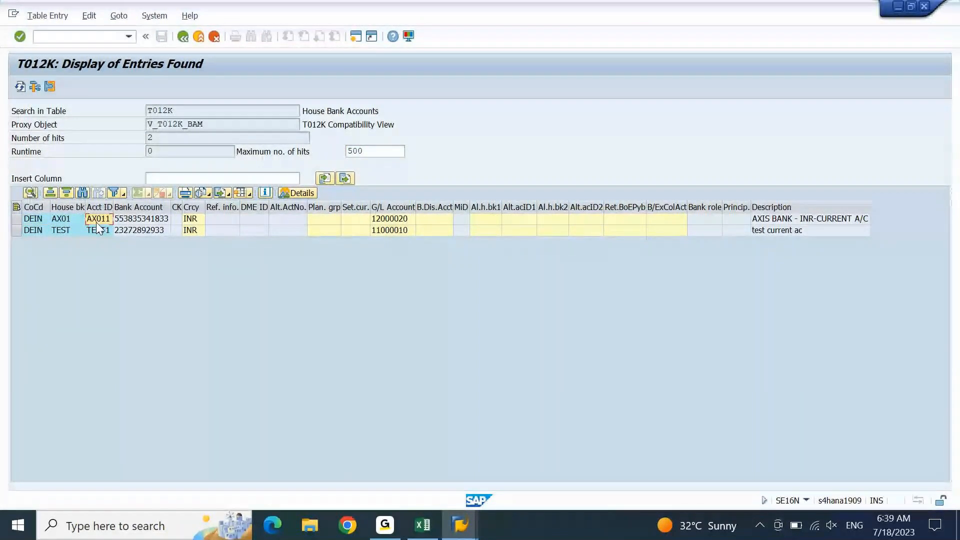
drag(59, 201, 87, 206)
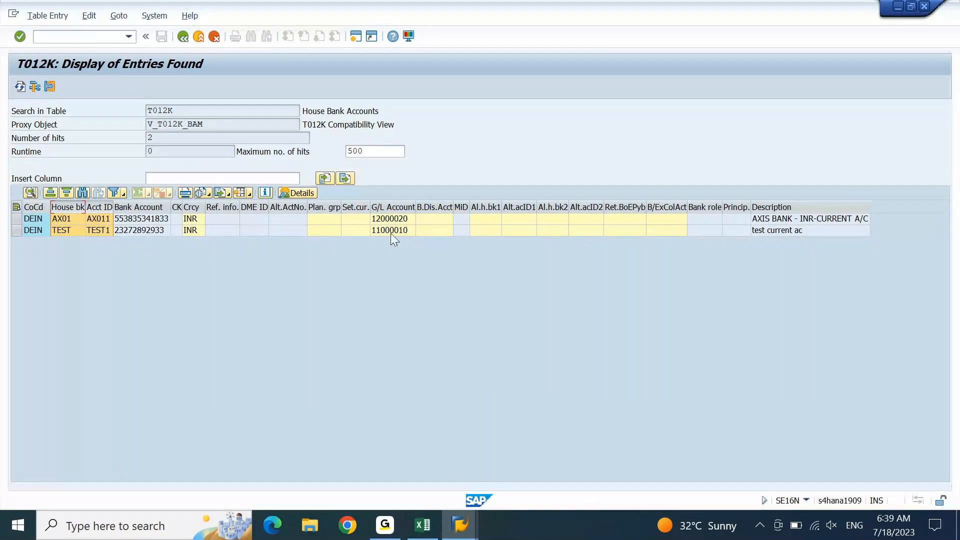
click(404, 221)
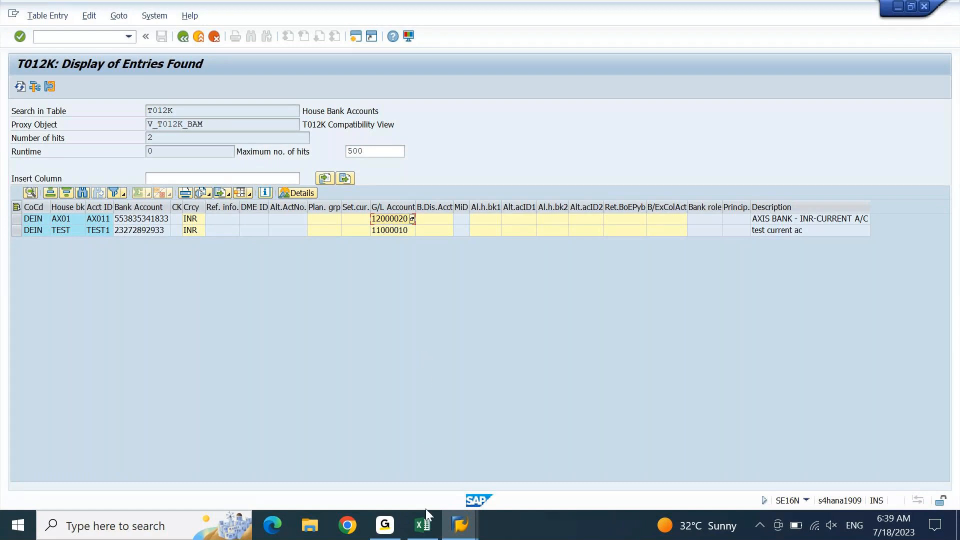
click(422, 525)
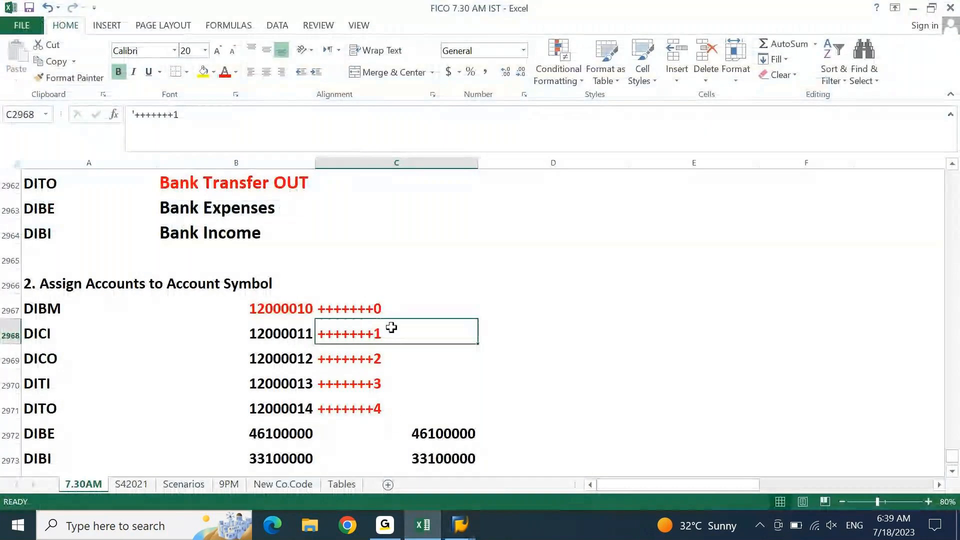
key(Left)
key(Left)
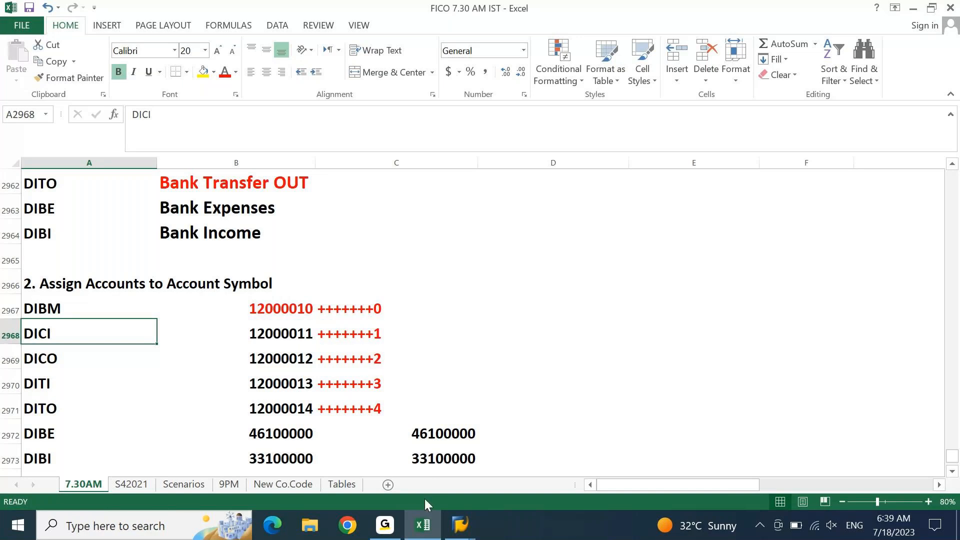
click(424, 532)
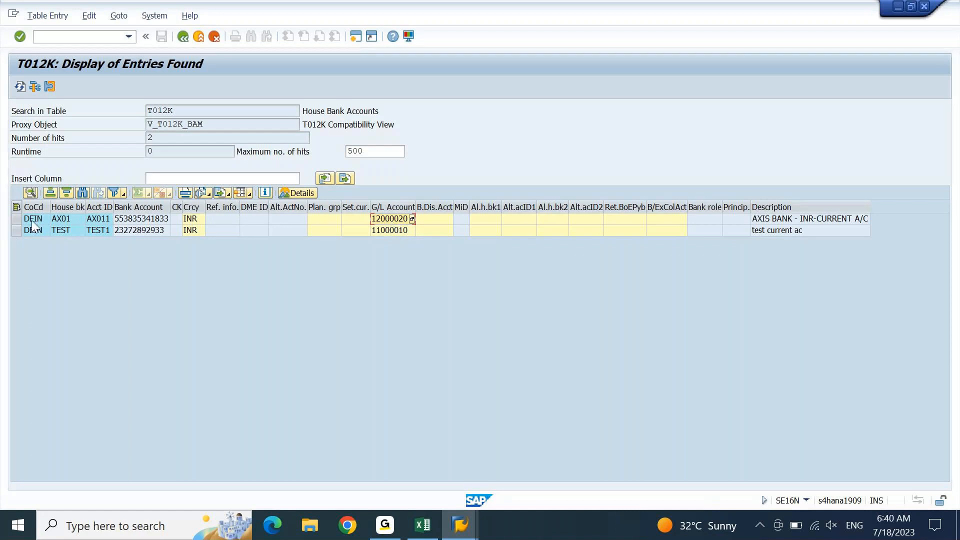
drag(52, 207, 89, 208)
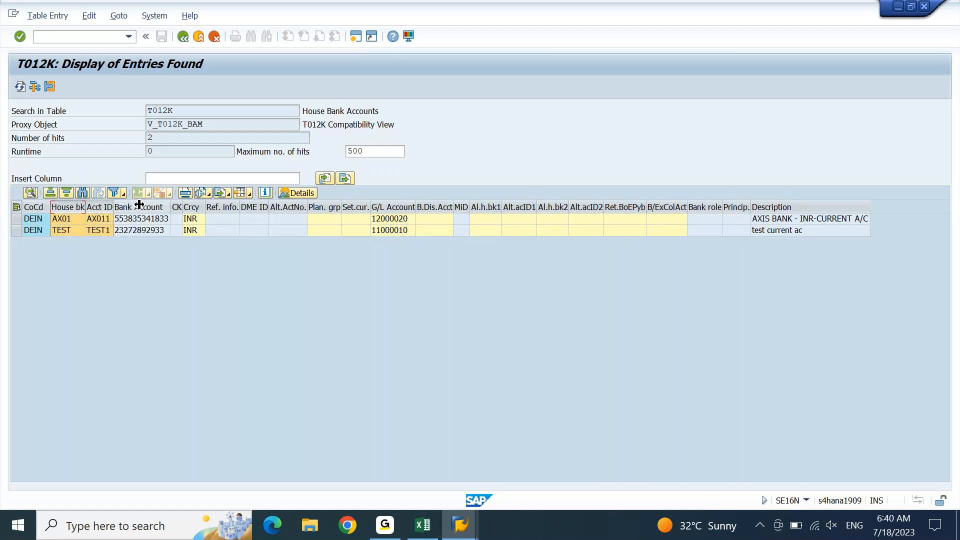
Check the bank account and house bank AX01 in the DEIN entries of T012K, and return to the manual bank statement.
click(159, 208)
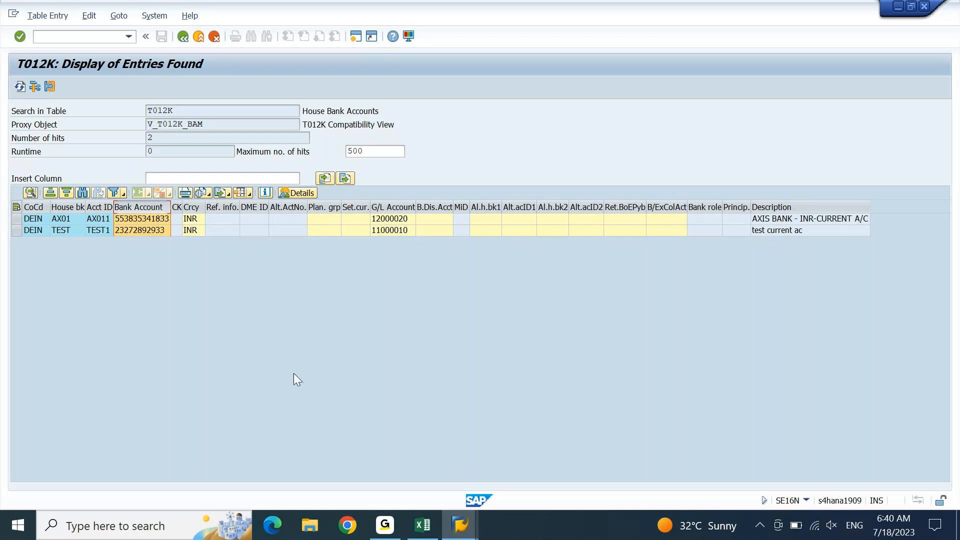
click(70, 222)
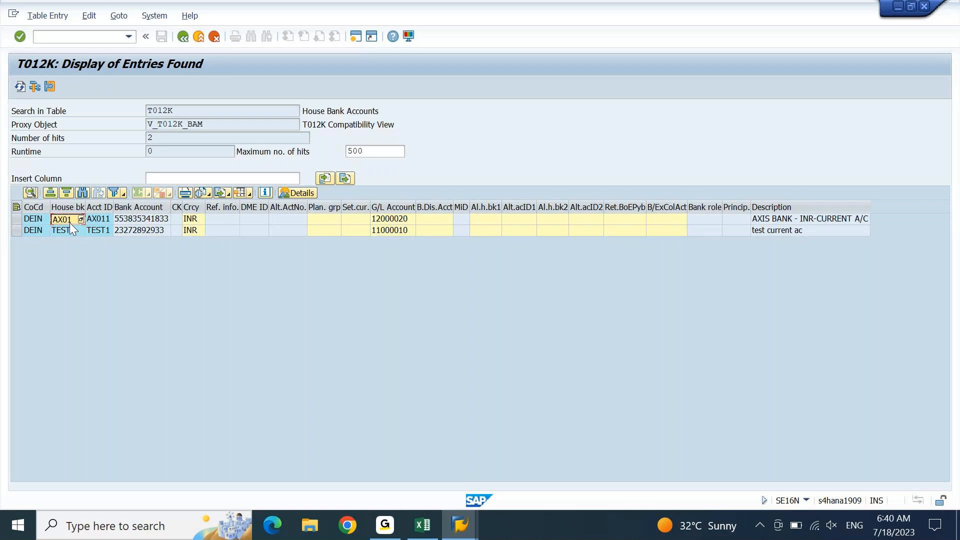
click(459, 525)
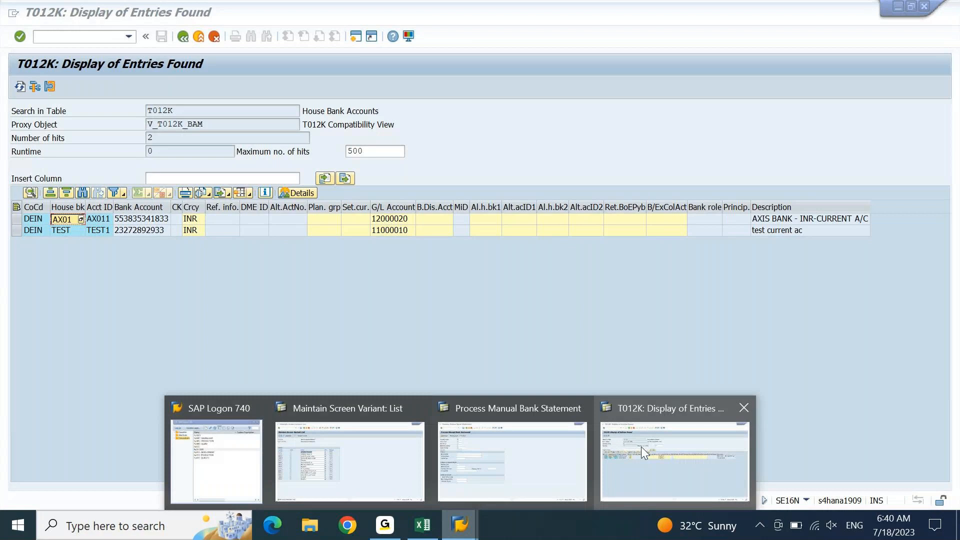
click(512, 460)
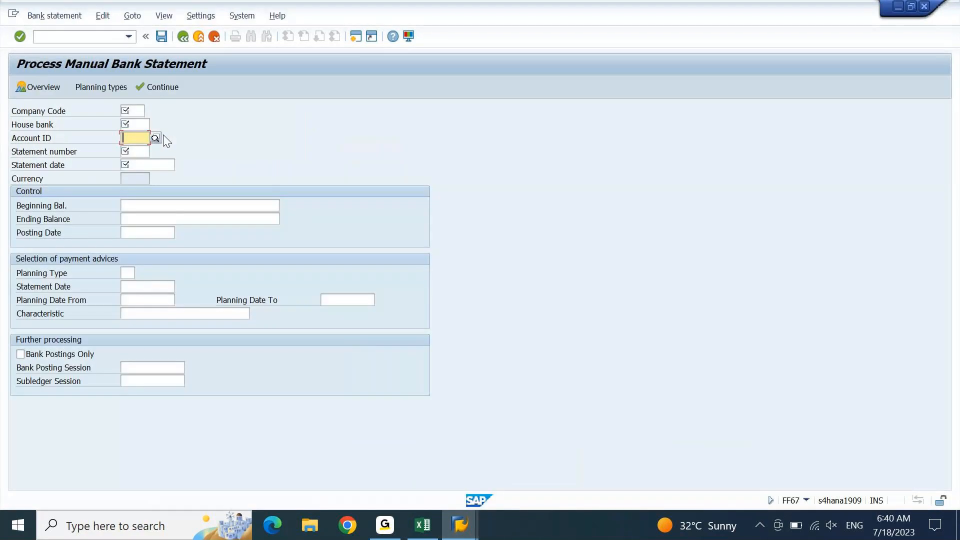
Enter house bank AX01 and choose account ID AXIS1 of company code DBIN from the account ID value list.
key(Up)
text(AX01)
key(Down)
click(163, 135)
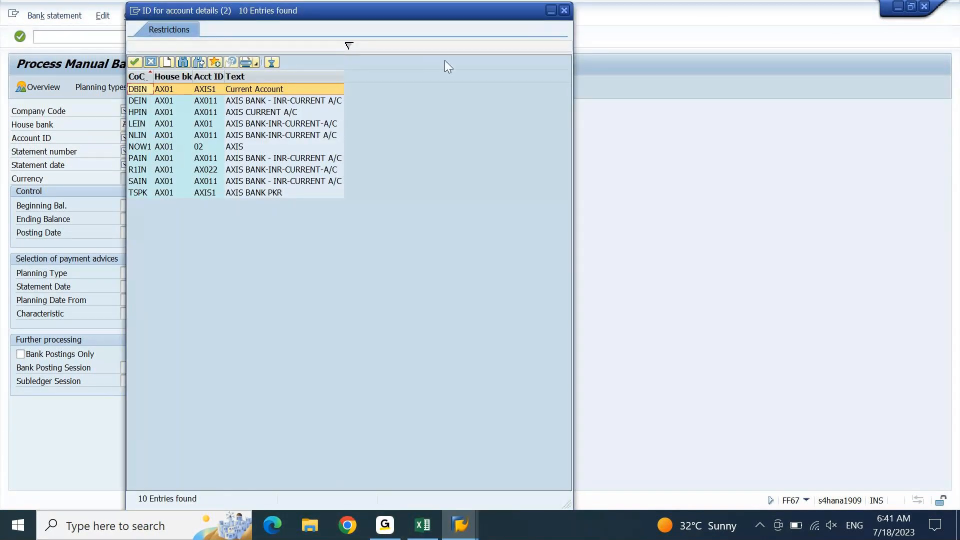
double_click(252, 88)
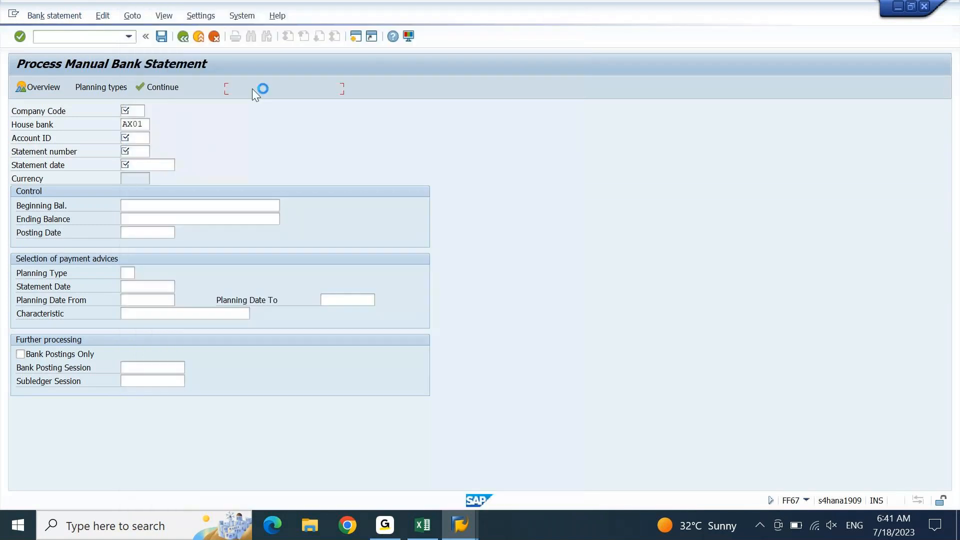
Set the statement number to 1 and the statement date to 18.07.2023.
click(145, 152)
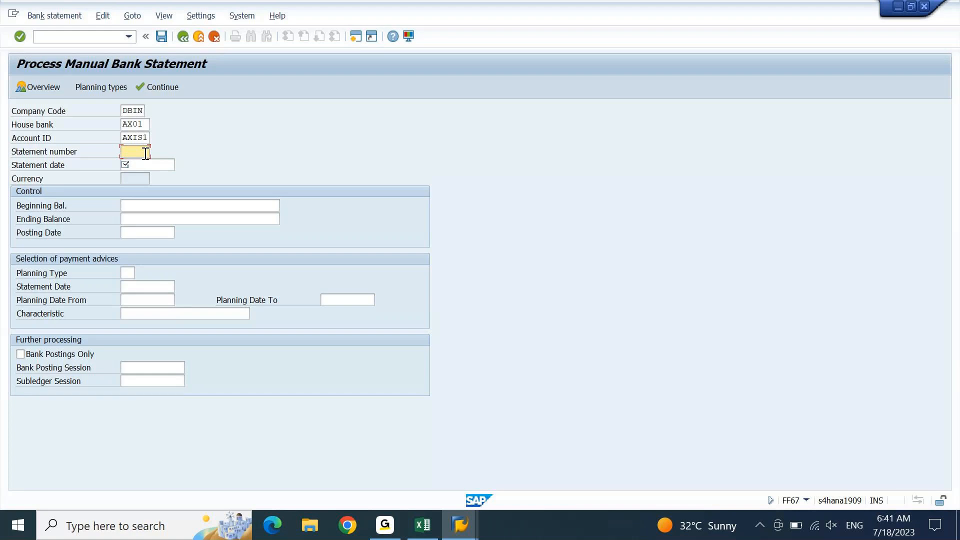
text(1)
key(Tab)
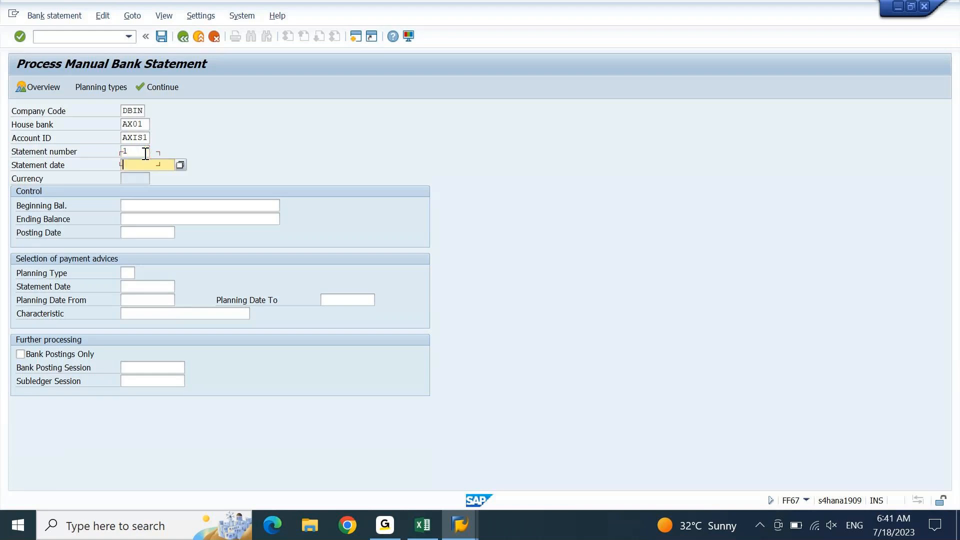
key(F4)
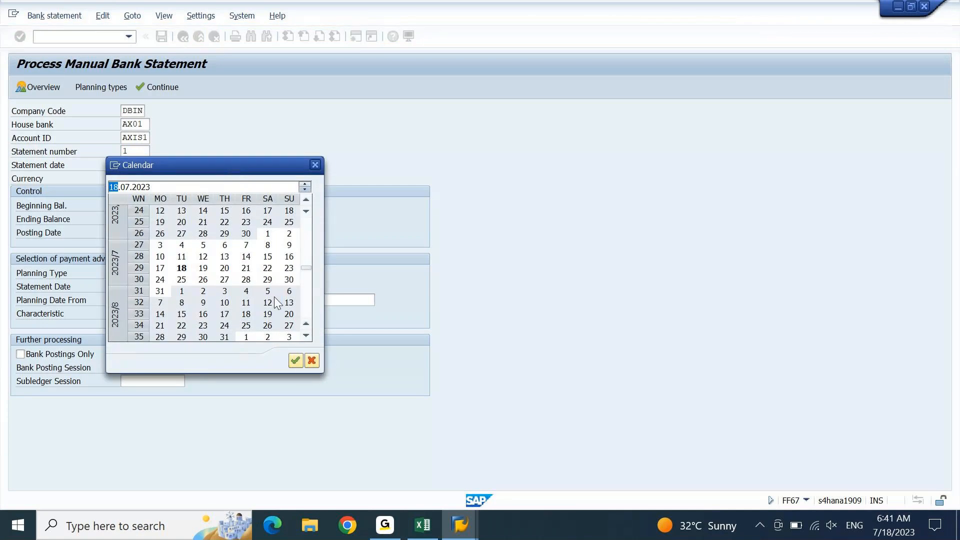
click(296, 361)
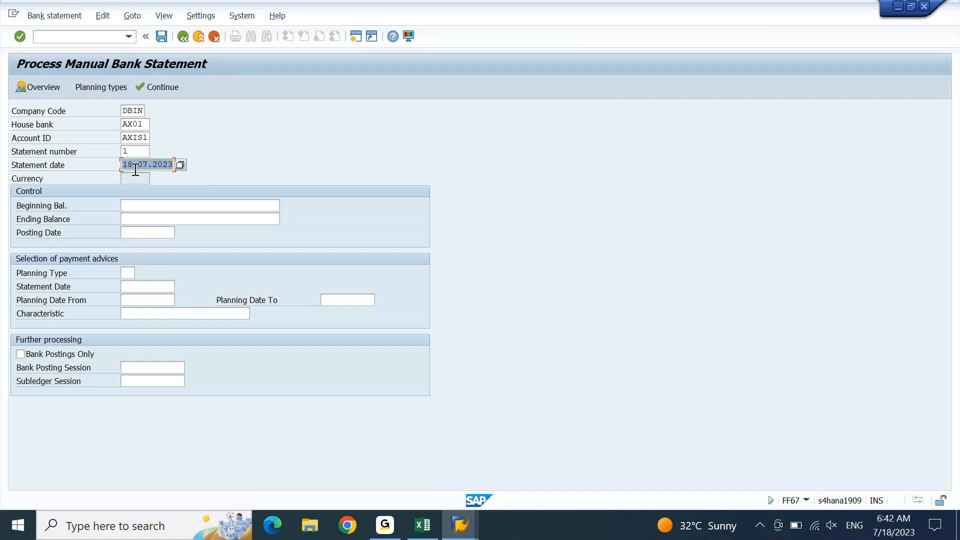
Go over the statement number and balance fields, and change the statement date to 01.07.2023.
key(shift+Tab)
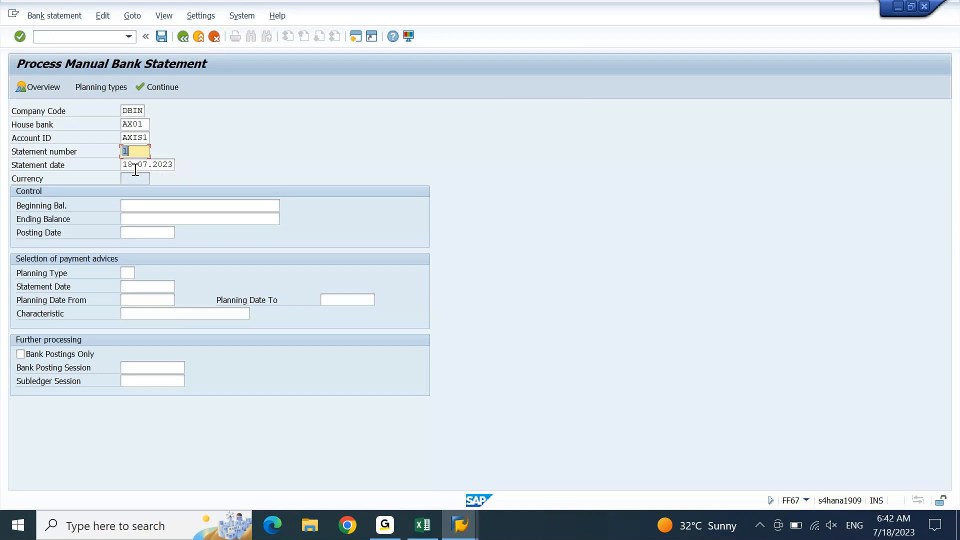
key(Tab)
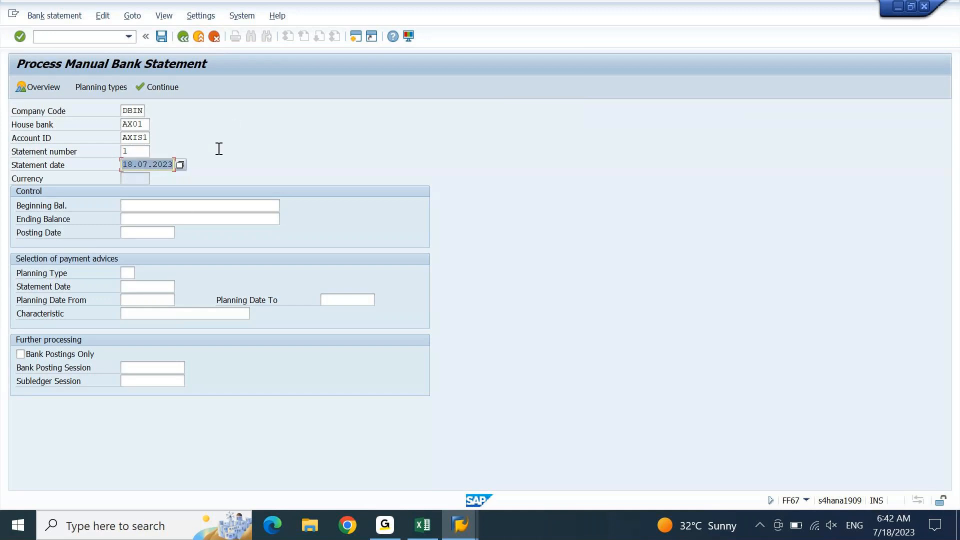
click(186, 207)
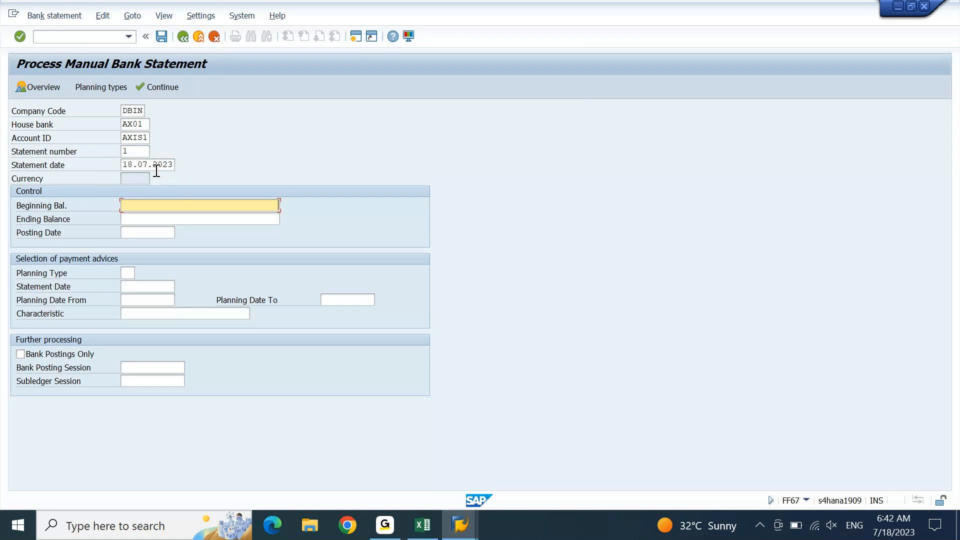
click(172, 220)
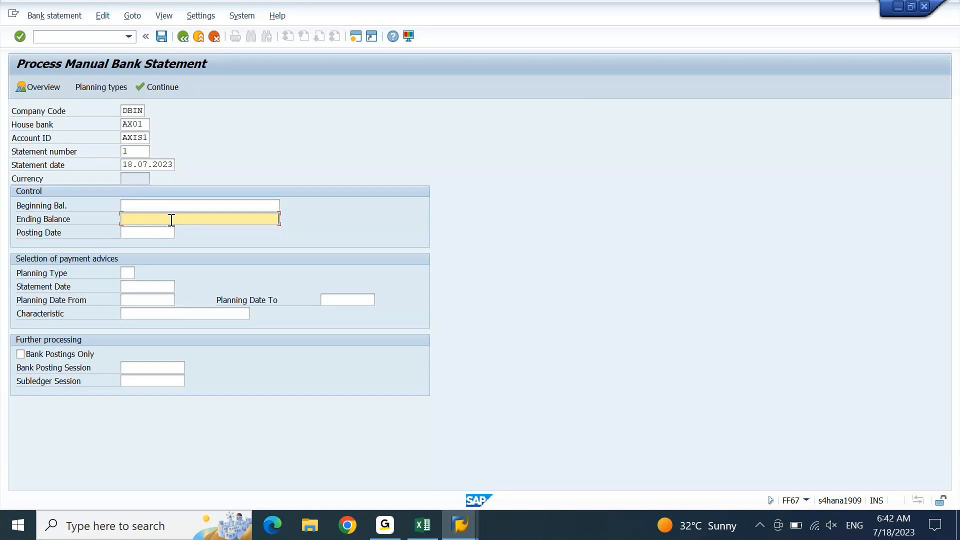
click(132, 168)
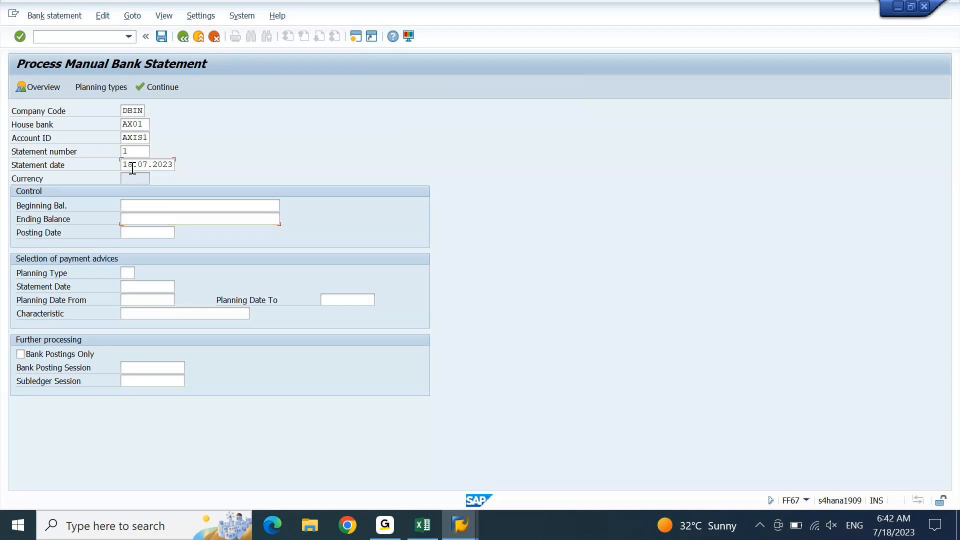
drag(132, 168, 129, 170)
Look up the account ID of DEIN's house bank AX01 in the T012K entries.
click(458, 522)
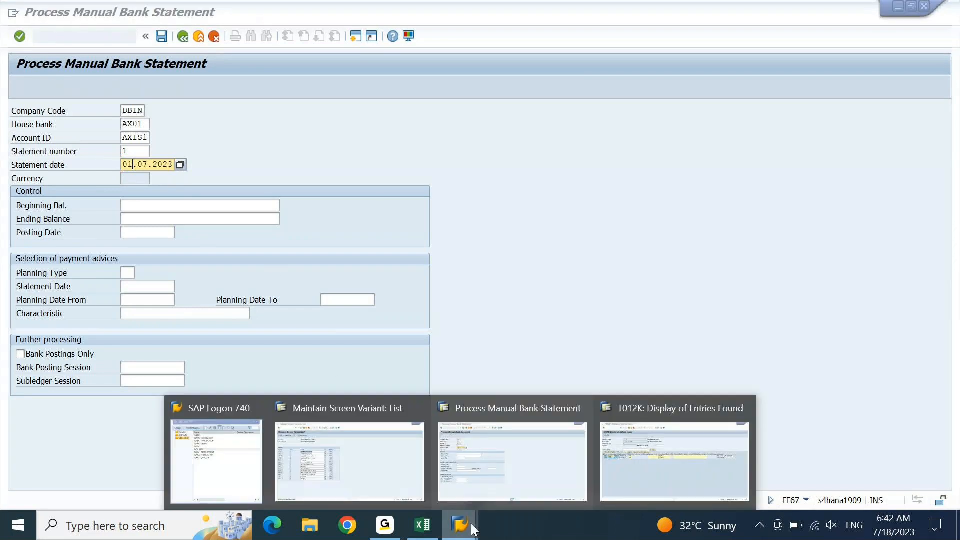
click(724, 438)
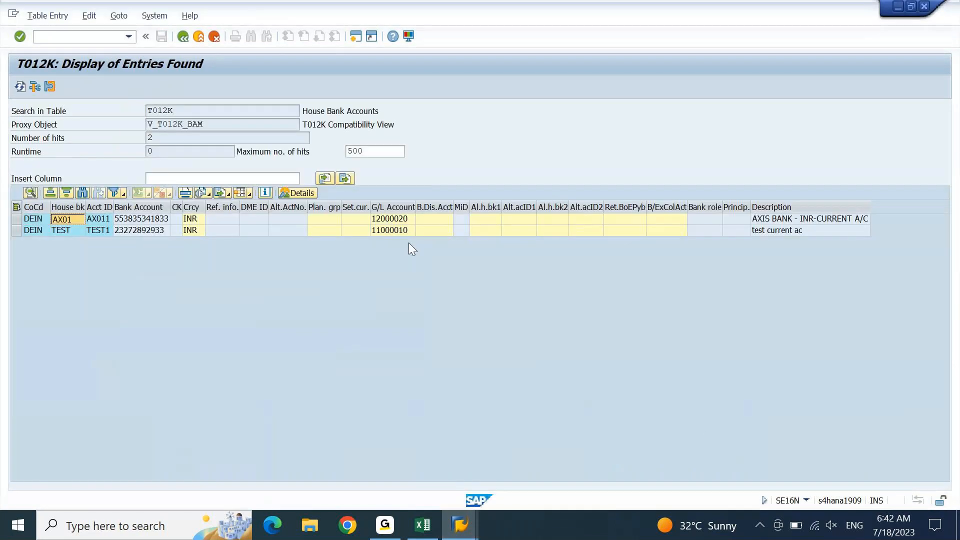
click(107, 220)
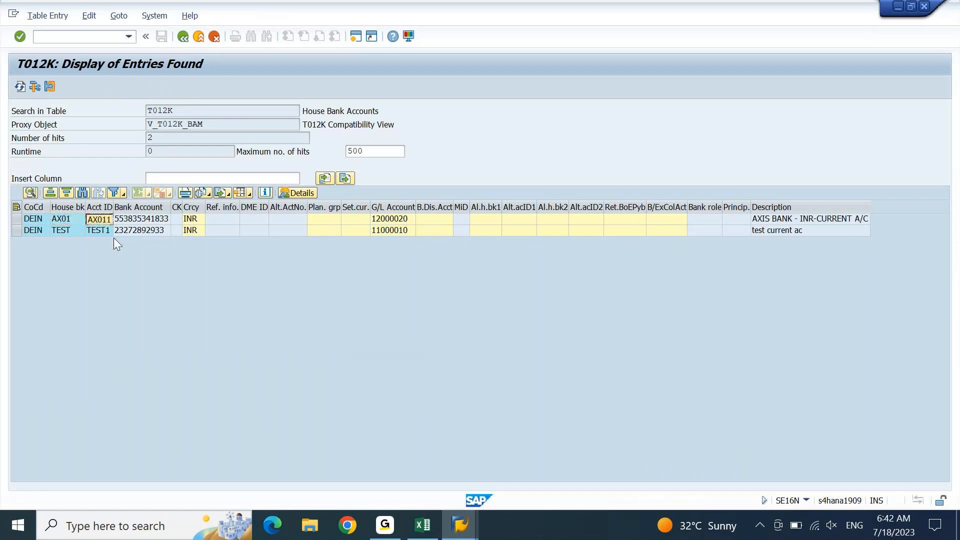
click(461, 533)
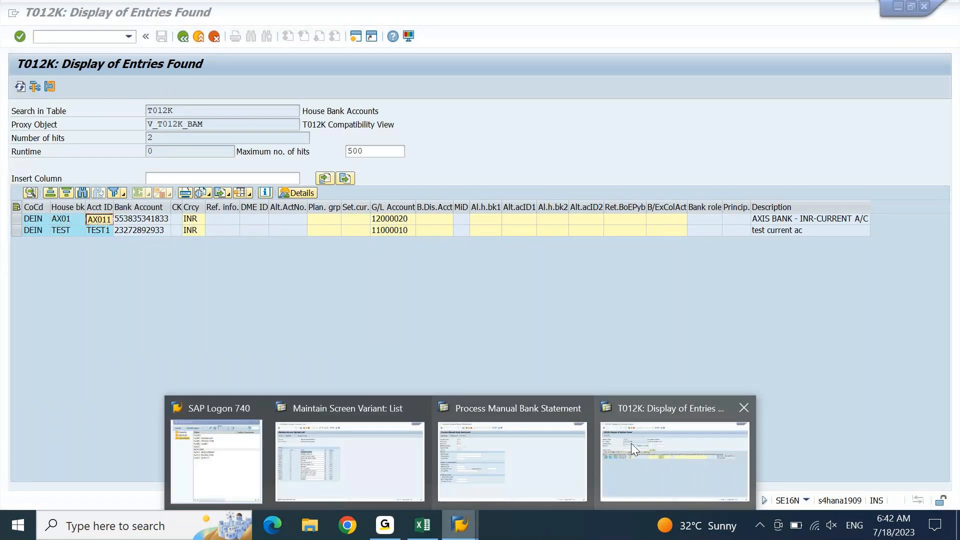
Try to submit the manual bank statement header with account ID AX011 for house bank AX01 under company code DBIN.
click(512, 452)
click(125, 127)
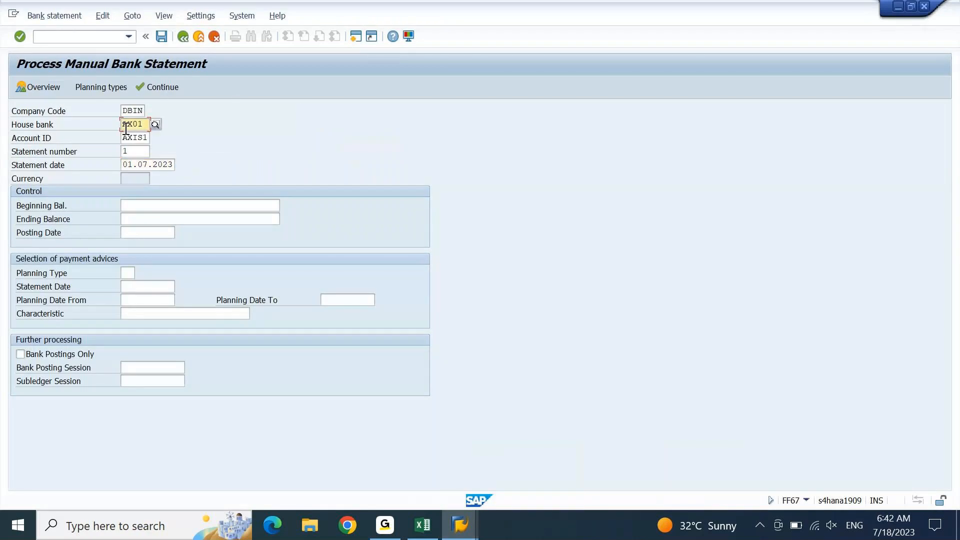
key(Tab)
text(AX011)
key(Return)
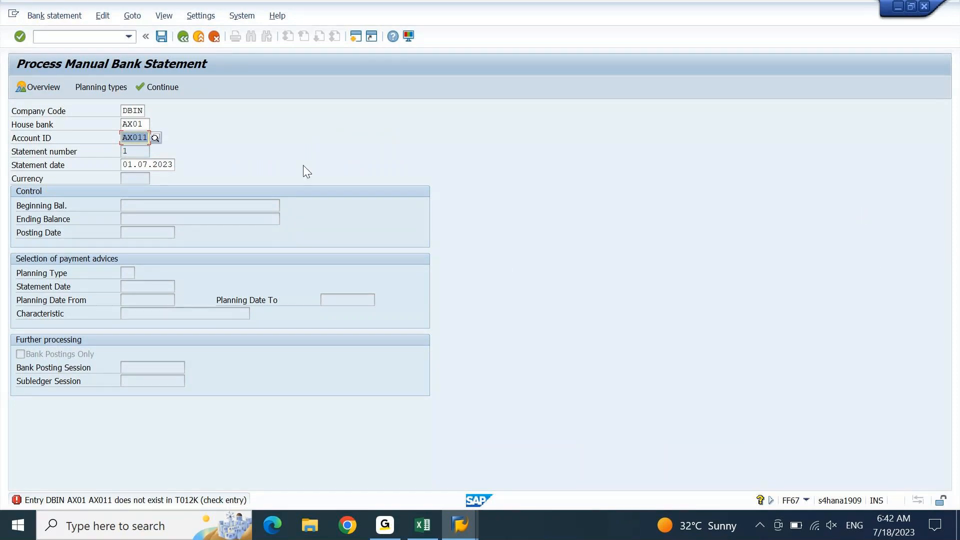
Set the company code to DEIN and the account ID to AX011, and submit the statement header.
key(Delete)
key(shift+Tab)
key(shift+Tab)
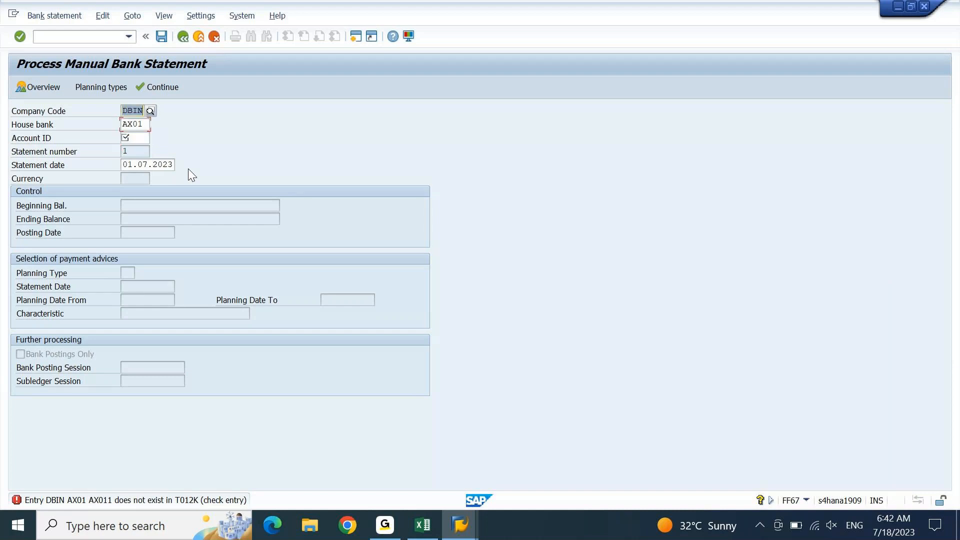
text(DEIN)
key(Tab)
key(Tab)
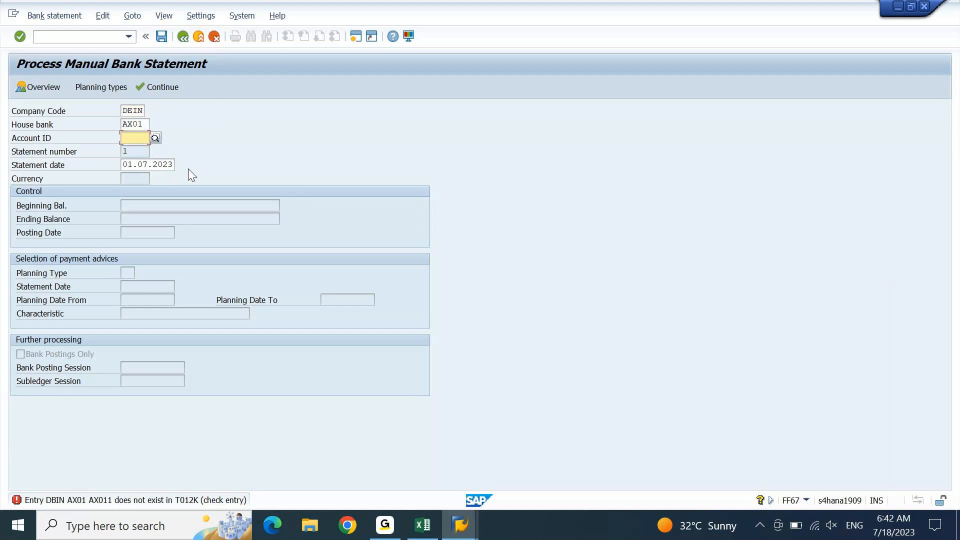
key(Down)
key(Return)
key(Return)
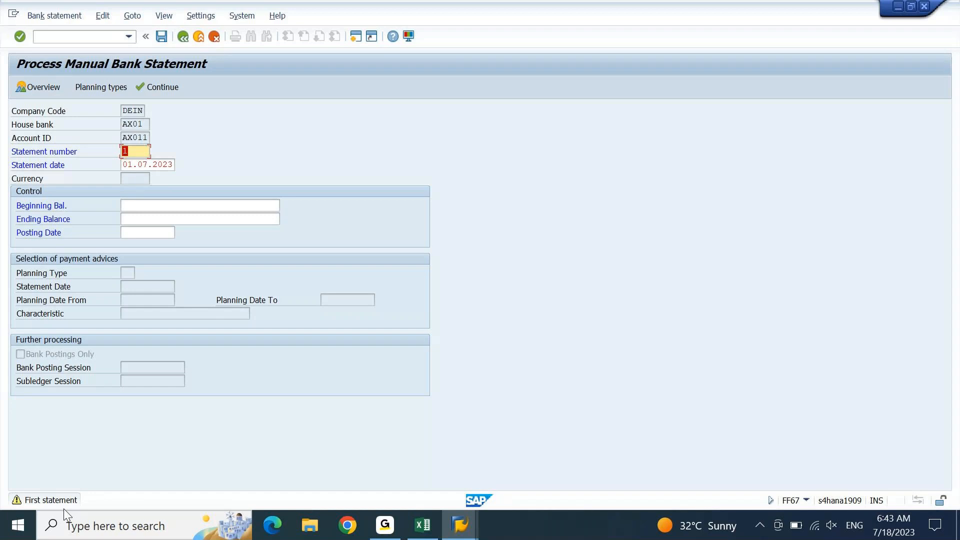
Accept the first statement for account AX011 to open the statement items, and return to the header.
key(Return)
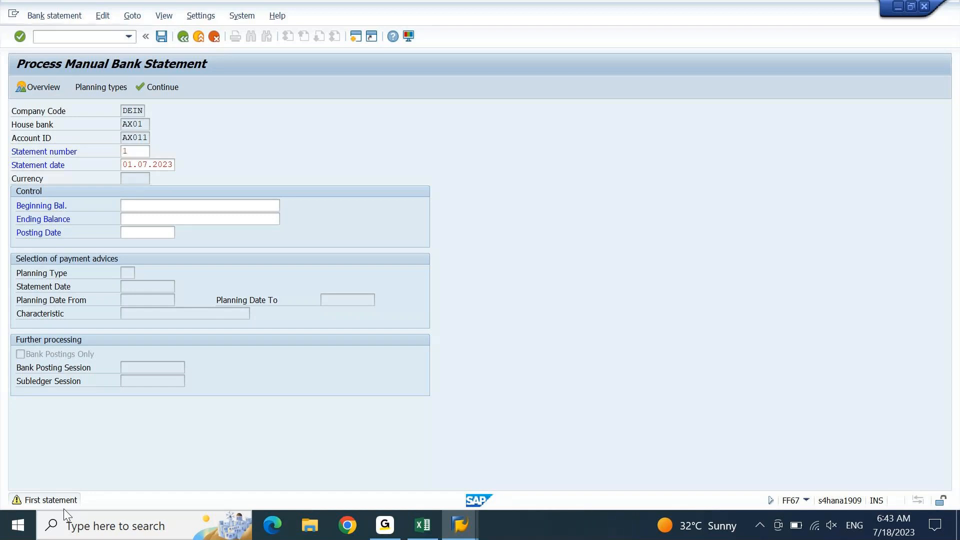
key(Return)
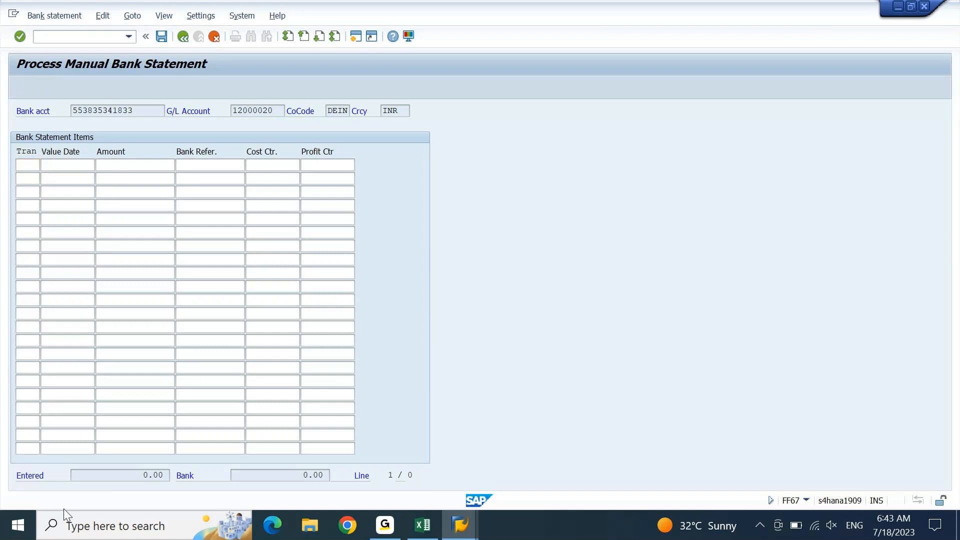
key(F3)
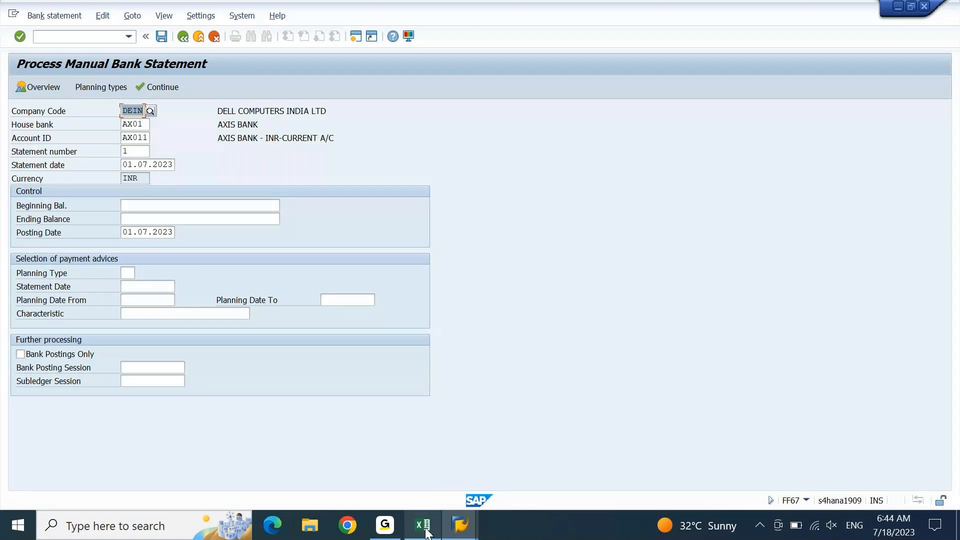
Look up the G/L account of house bank AX01 in the T012K entries.
mouse_move(459, 525)
click(650, 460)
click(397, 219)
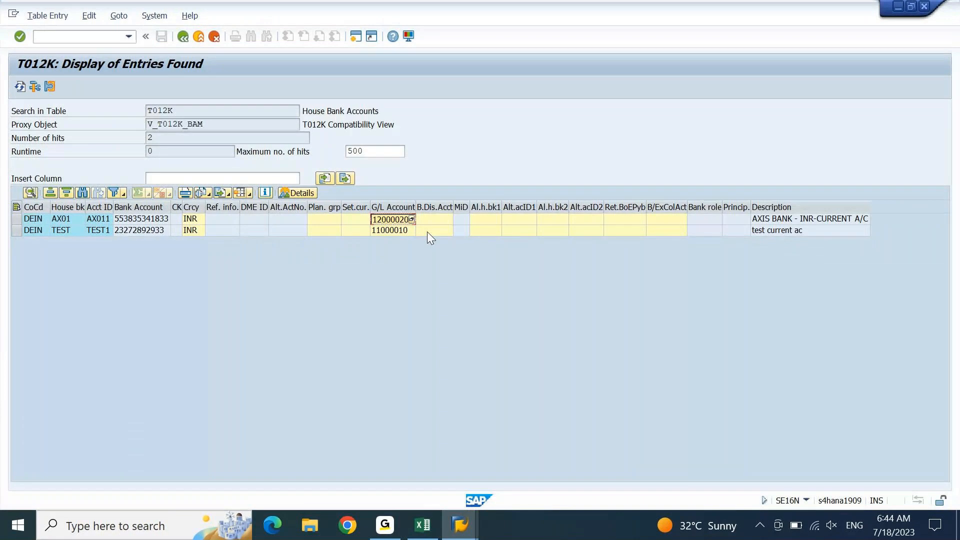
Start FAGLL03 in a new session and display the open items of G/L account 12000020 in company code DEIN.
click(355, 37)
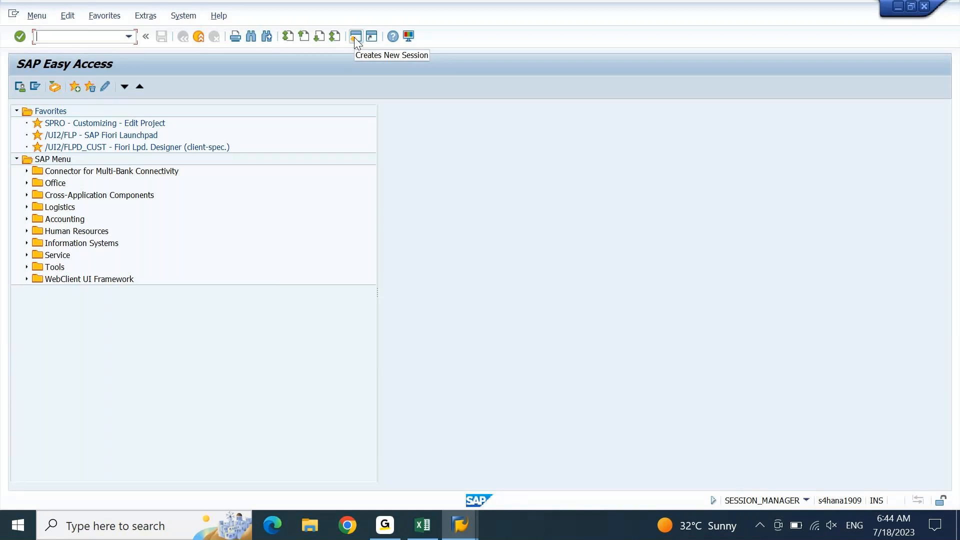
text(FA)
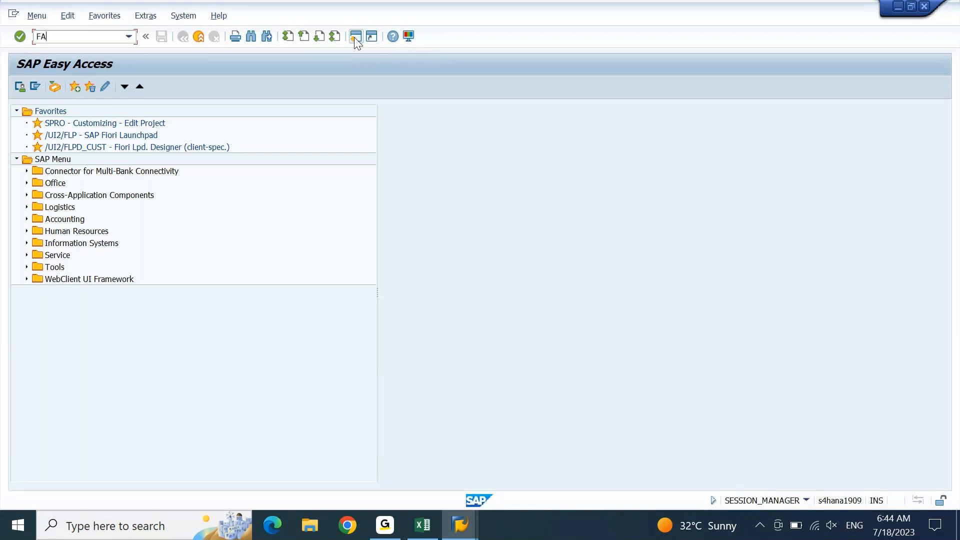
text(GLL03)
key(Return)
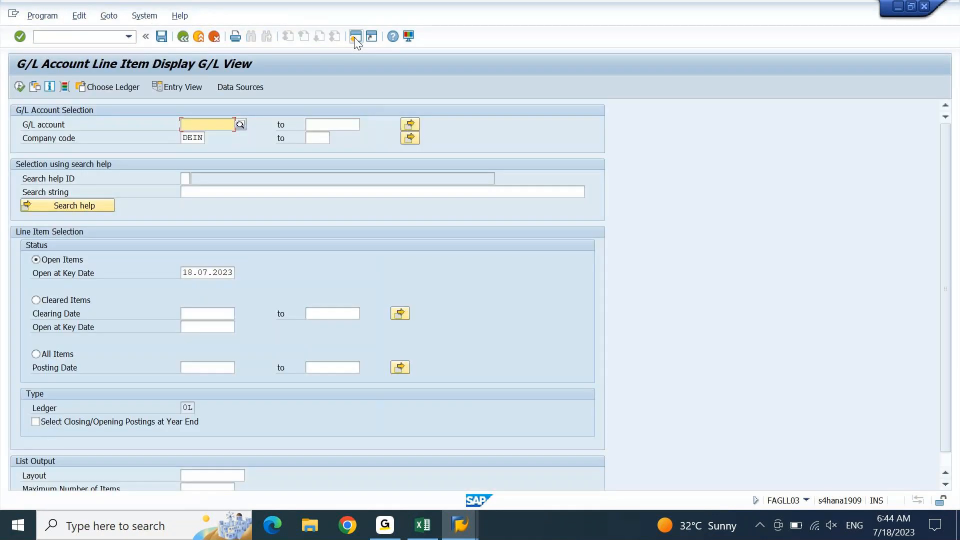
text(12000020)
click(20, 88)
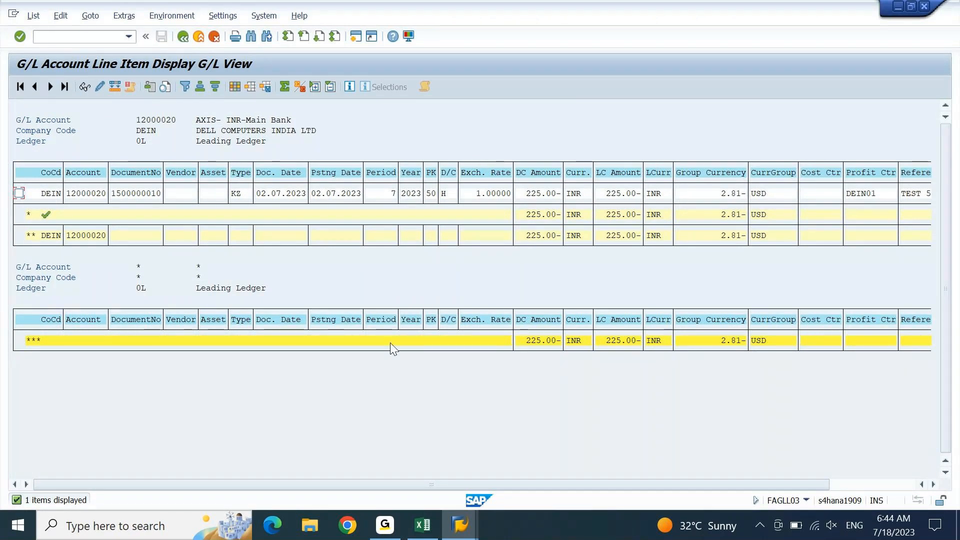
Switch to the Excel notes and move the row "Define Variants for Manual Bank Statement" up to row 2982, directly below the posting rule keys.
key(alt+Tab)
click(696, 246)
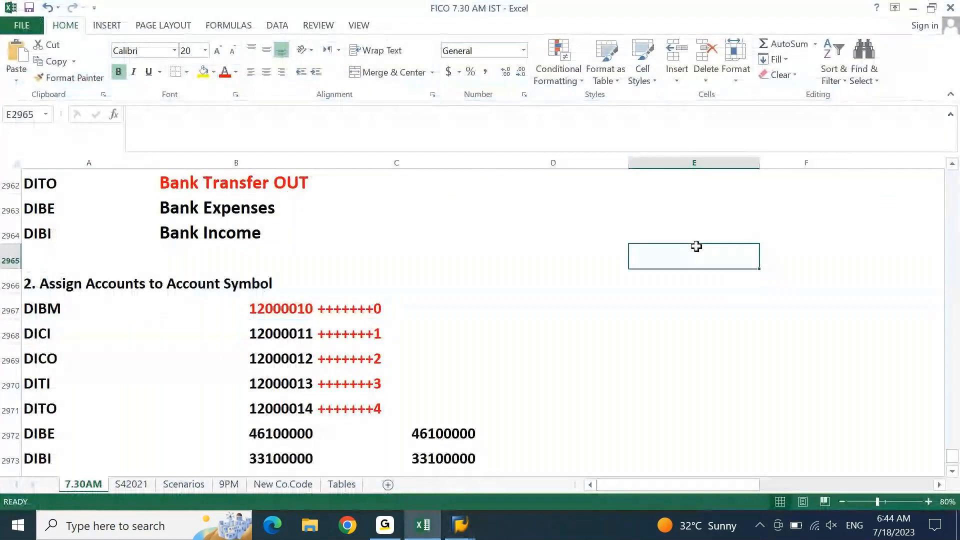
key(Page_Down)
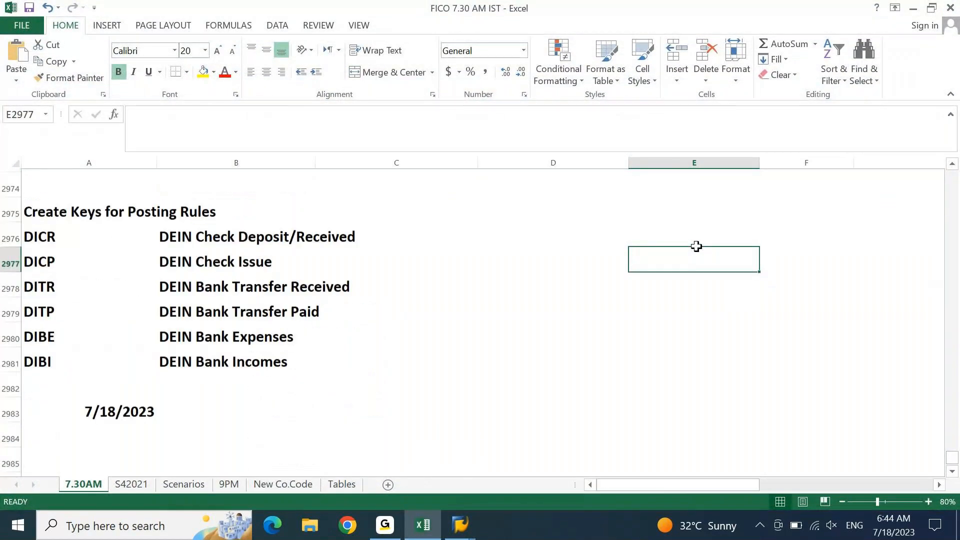
key(Home)
key(Page_Down)
key(ctrl+Up)
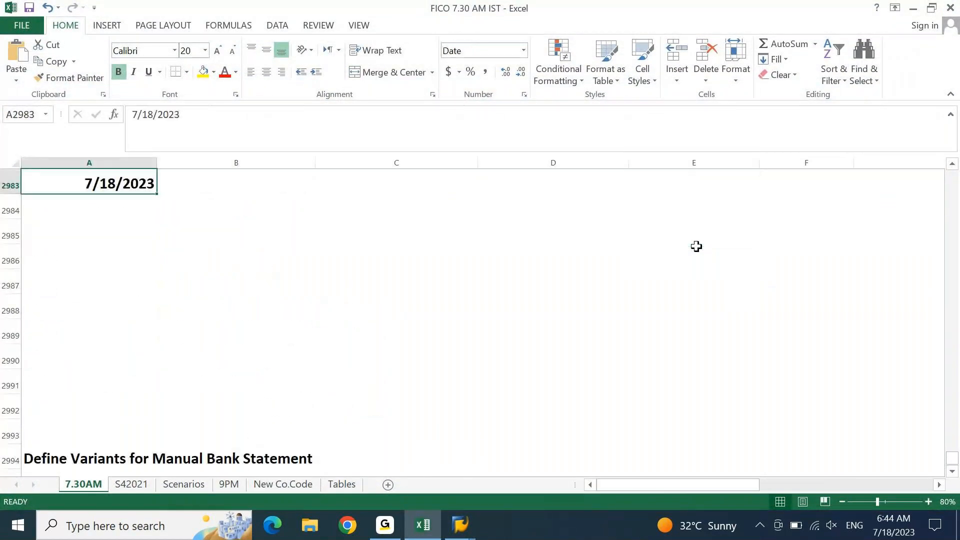
key(ctrl+Down)
key(shift+space)
key(ctrl+x)
key(ctrl+Up)
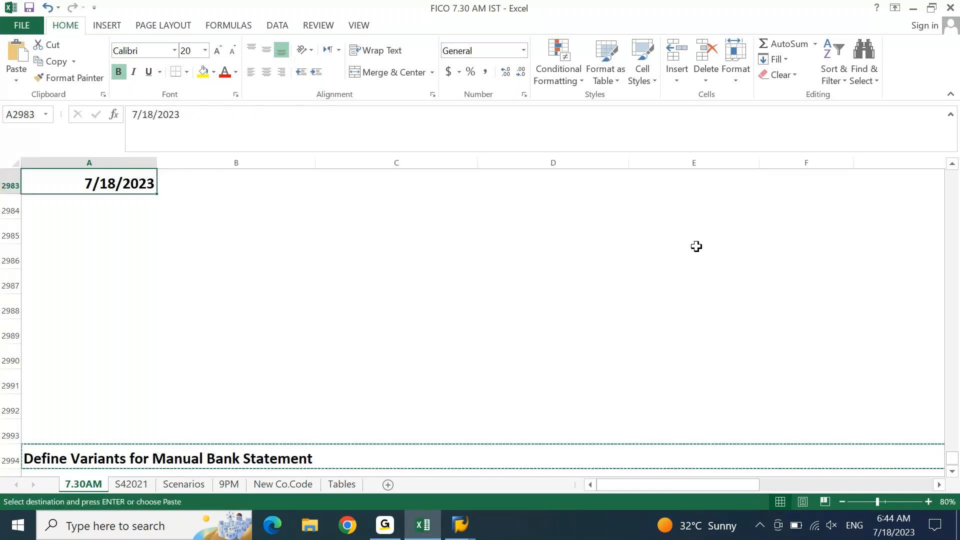
key(ctrl+Up)
key(Down)
key(shift+space)
key(ctrl+v)
key(Down)
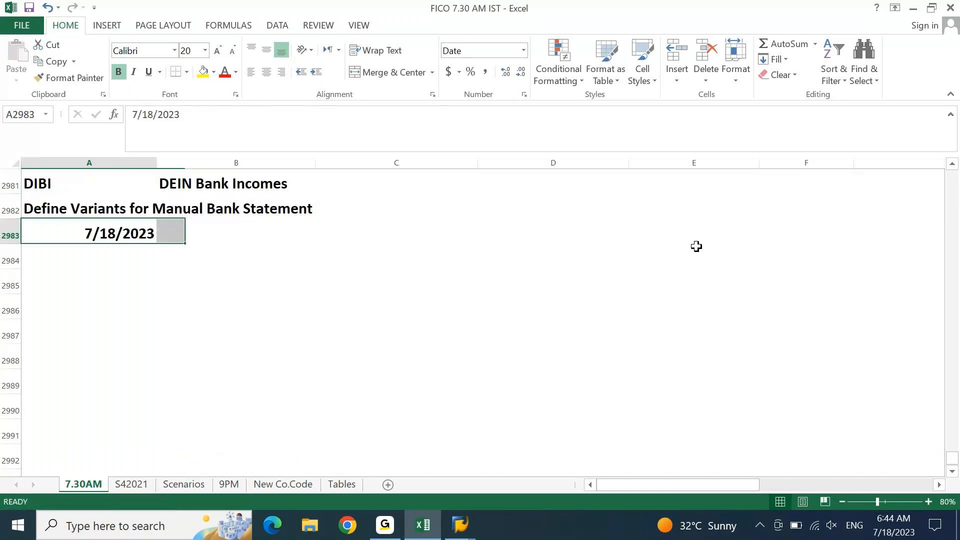
Copy the date 7/18/2023 from A2983 to A2985 and save the workbook.
key(ctrl+c)
key(Down)
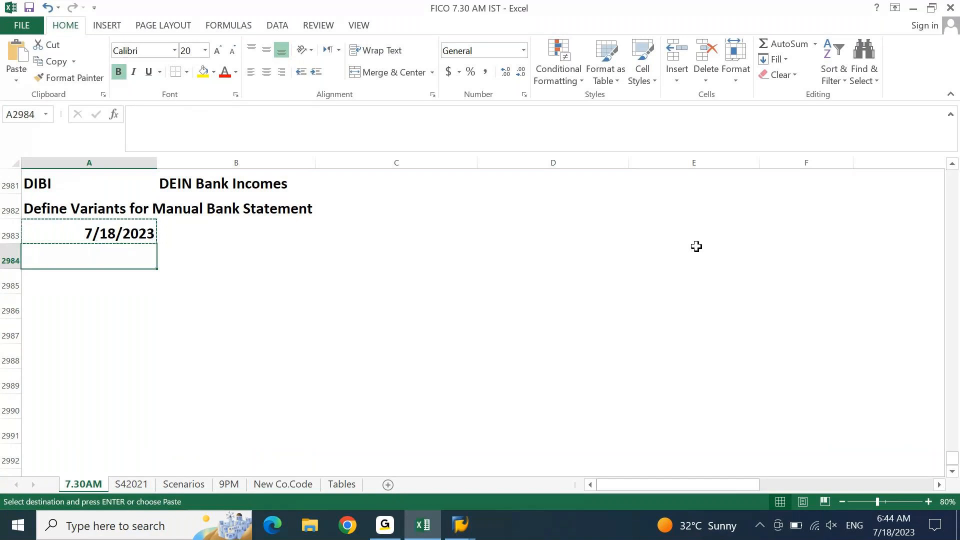
key(Down)
key(Return)
key(ctrl+Down)
key(ctrl+Up)
key(ctrl+s)
key(Down)
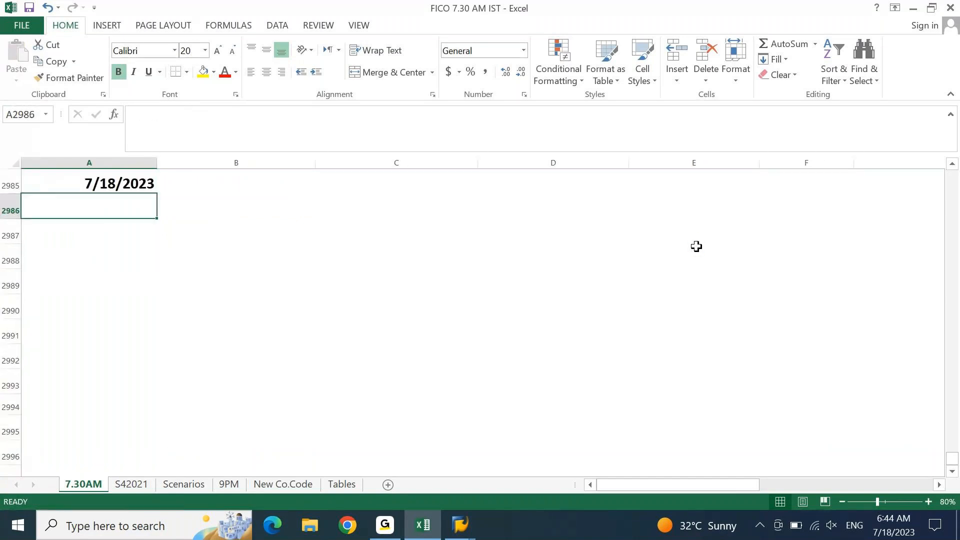
Enter "Bank Main GL - 12000020" in A2986, taking the G/L account of house bank AX01 from the T012K entries.
text(Bank )
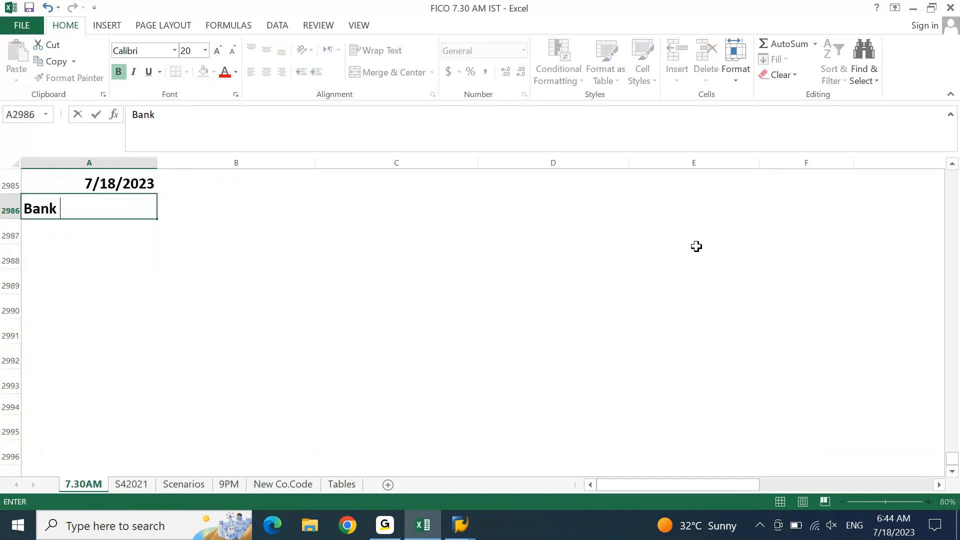
text(Main GL -)
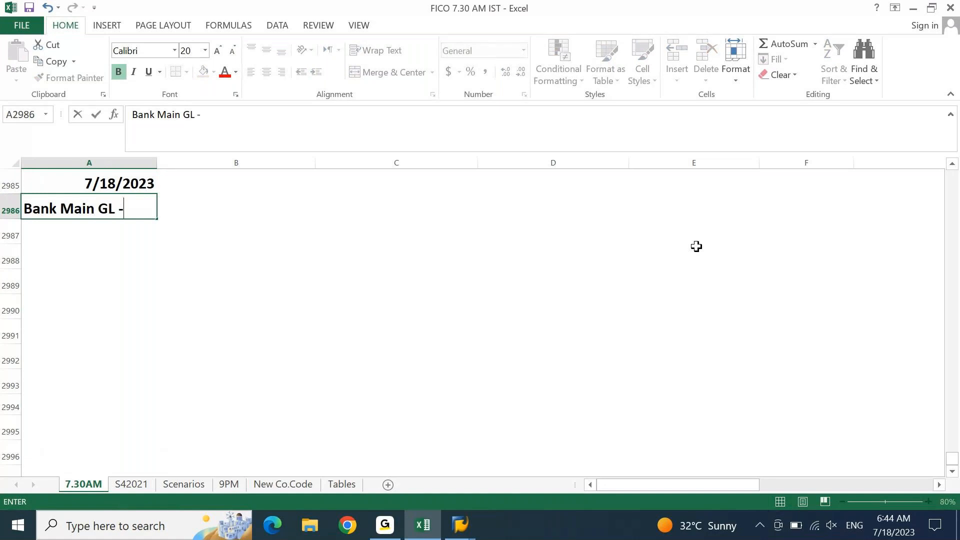
key(Return)
key(alt+Tab)
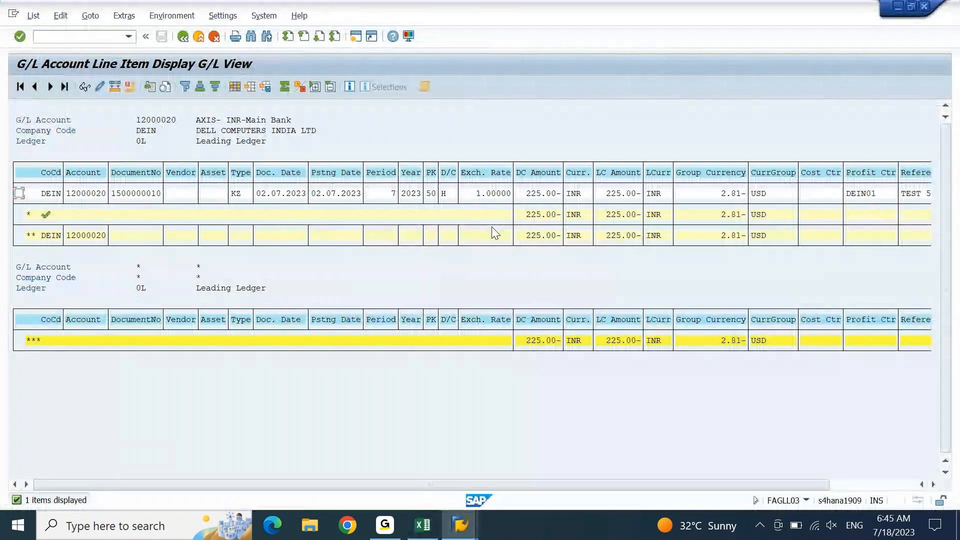
key(alt+Tab)
key(alt+Tab)
click(400, 220)
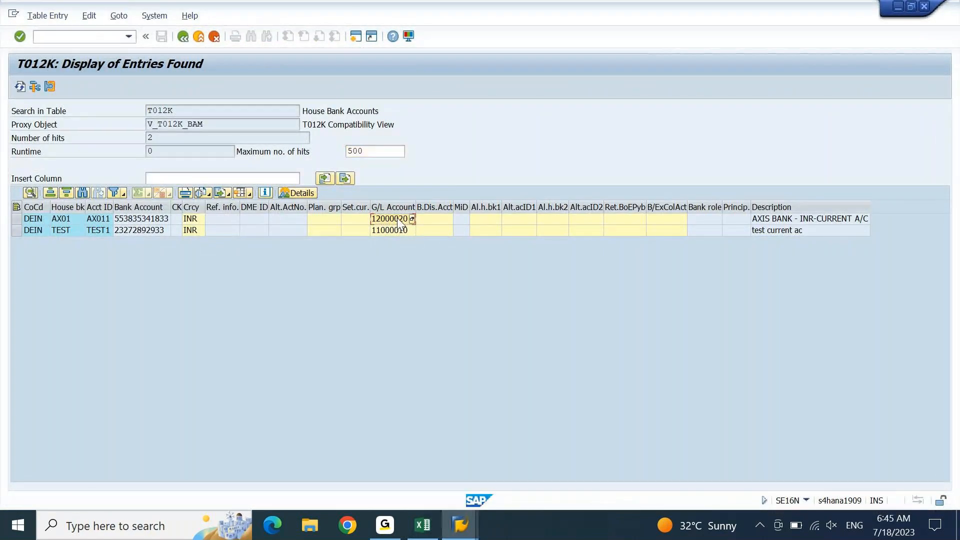
click(423, 525)
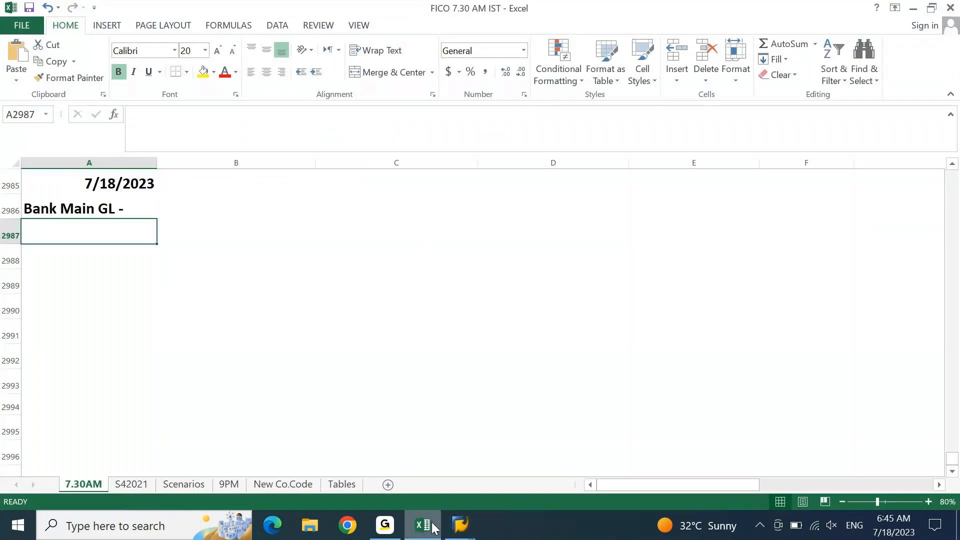
key(Up)
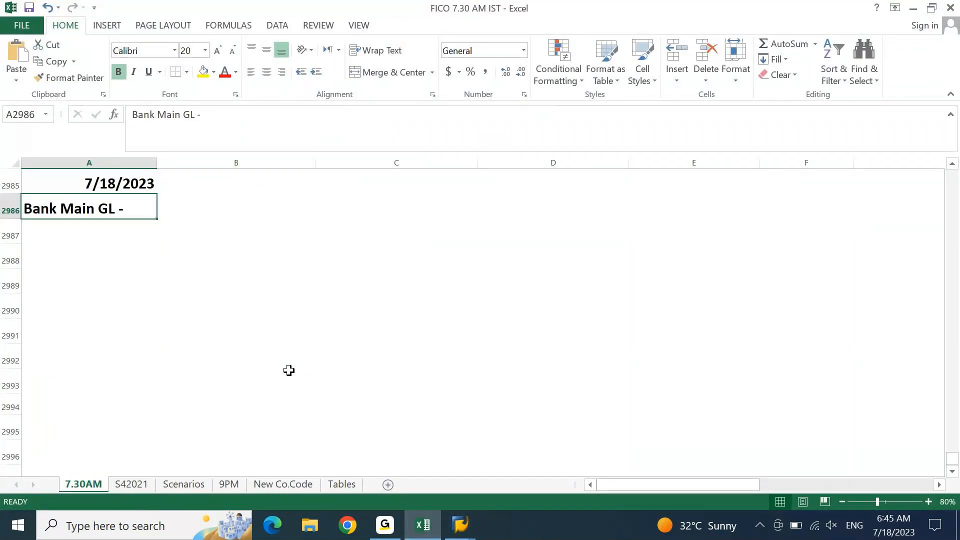
Check the FAGLL03 balance of the main bank account and record -225 in C2986 of the Excel notes.
key(alt+Tab)
key(Tab)
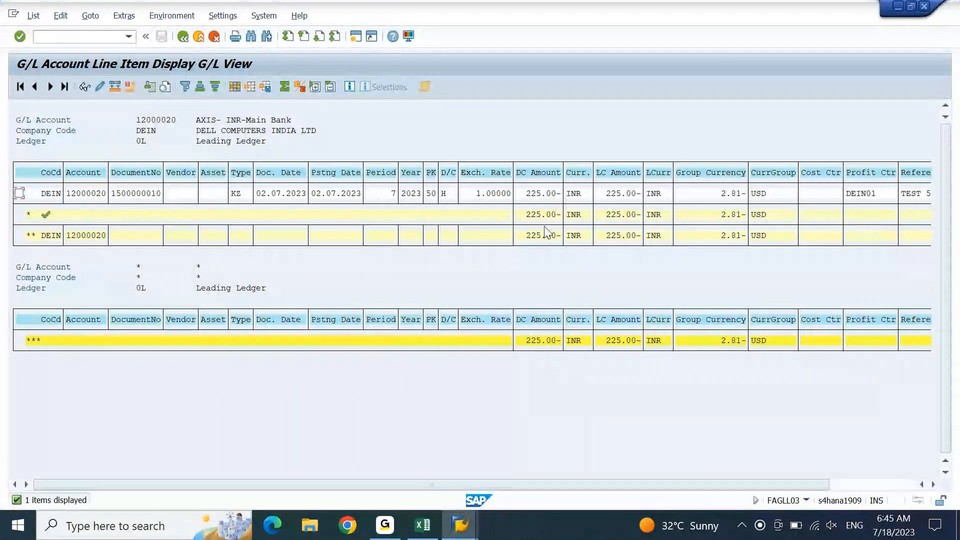
click(423, 525)
text(-225)
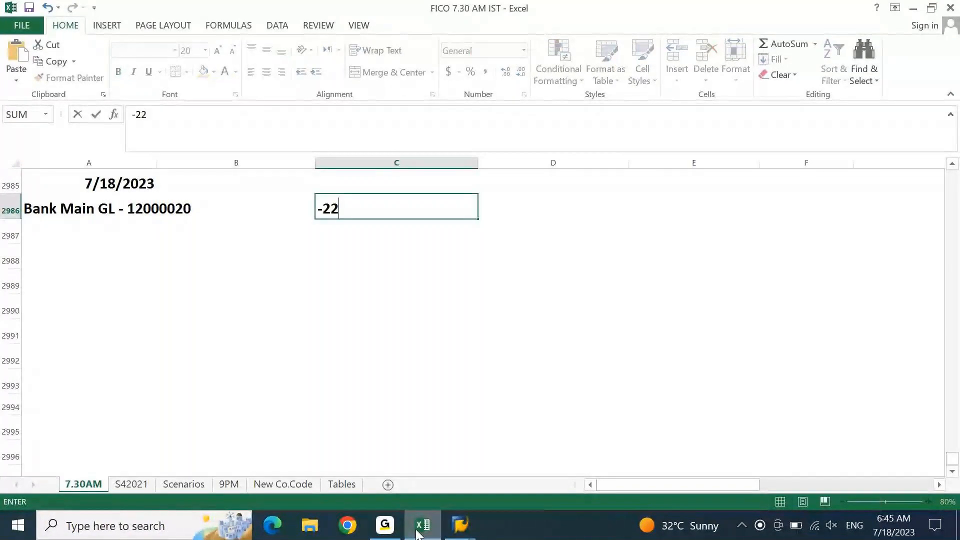
key(Return)
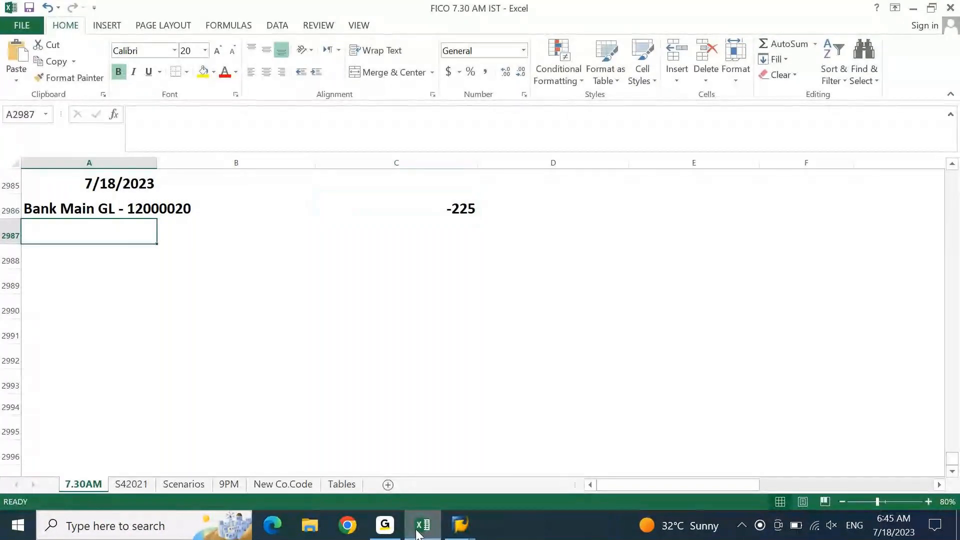
key(Return)
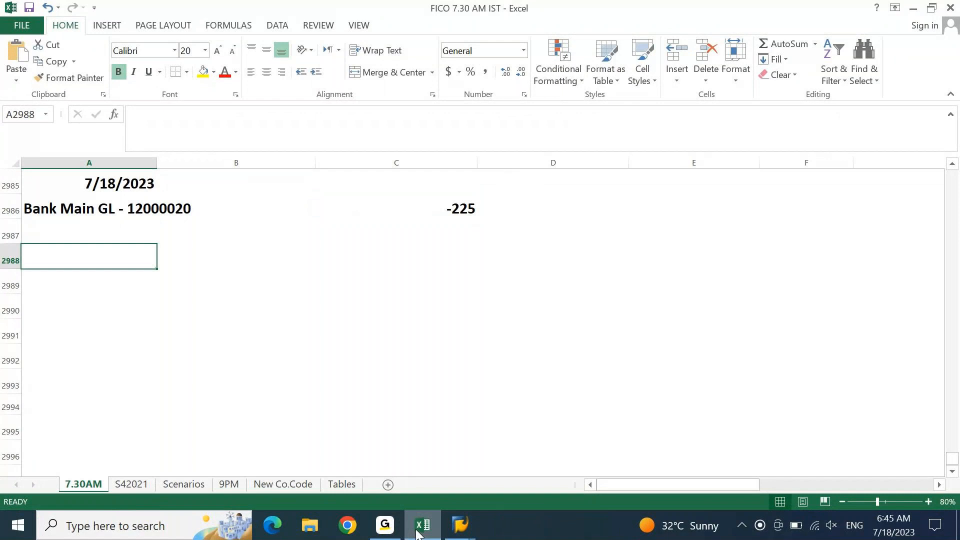
key(Up)
key(Up)
key(Right)
key(Right)
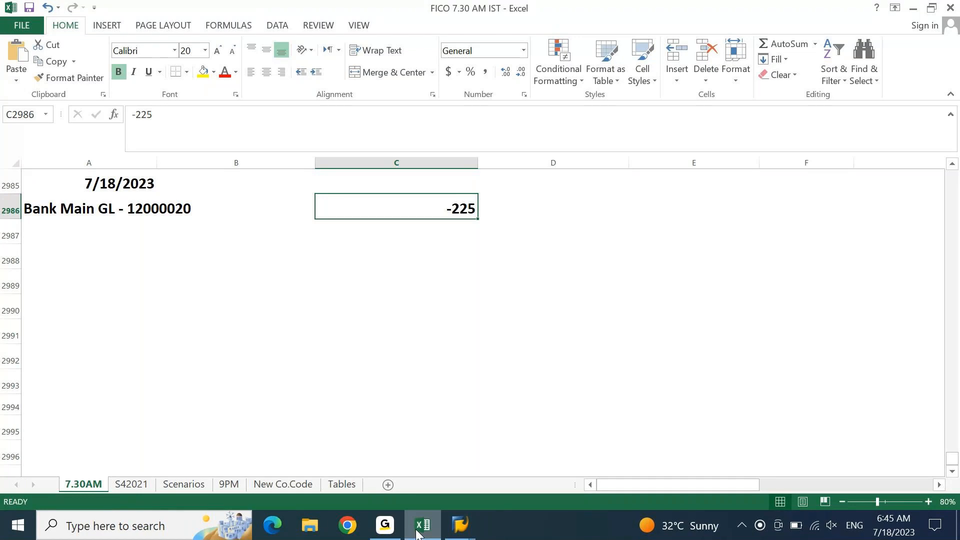
Add the heading "Test Case" in A2988 and fill the cell yellow.
key(Return)
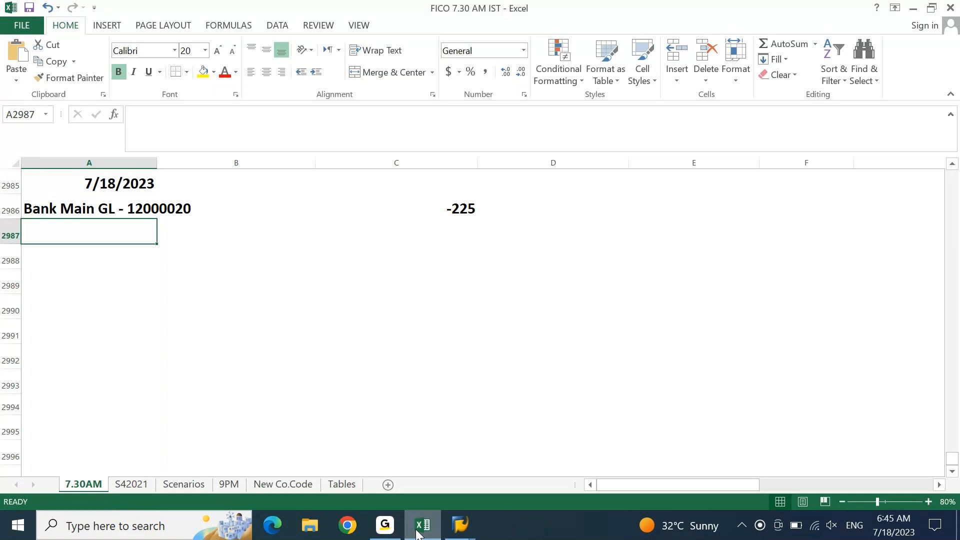
key(Down)
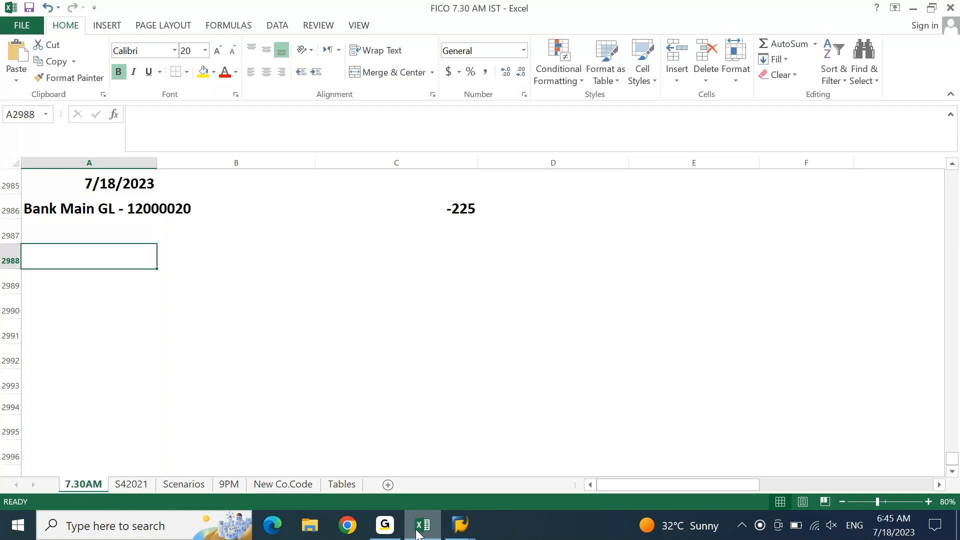
text(Test)
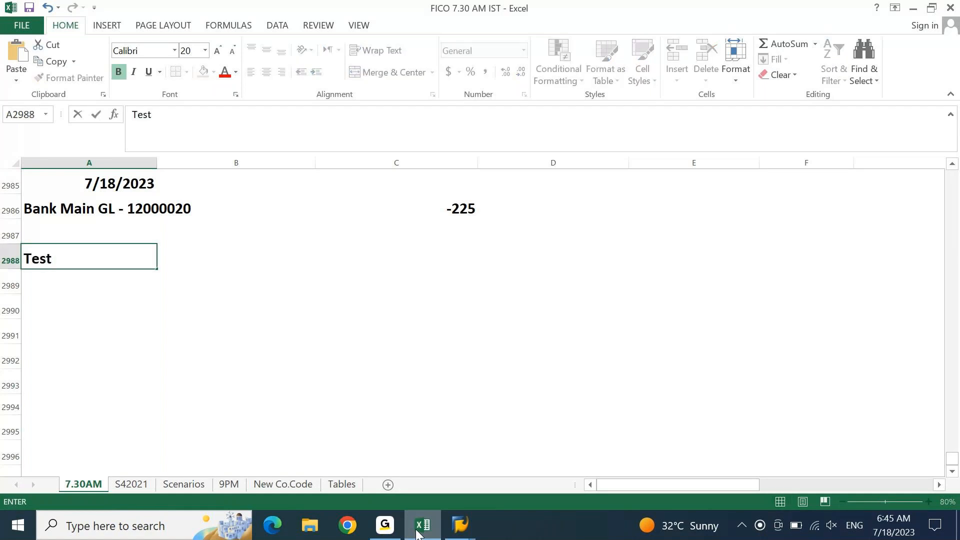
text( Cases)
key(BackSpace)
key(Return)
key(Up)
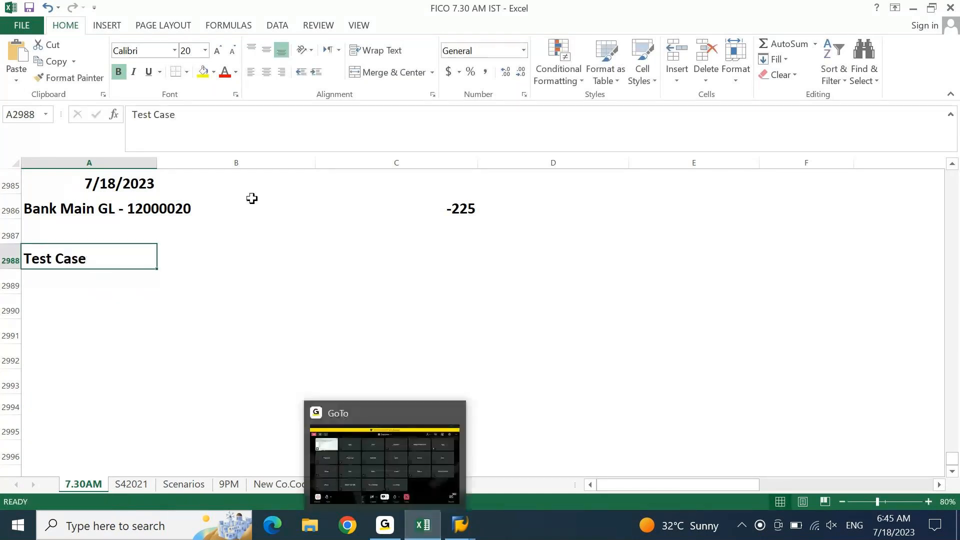
click(203, 71)
Add the test case line "Check Incoming" in A2989 with the amount 1225 in C2989.
key(Down)
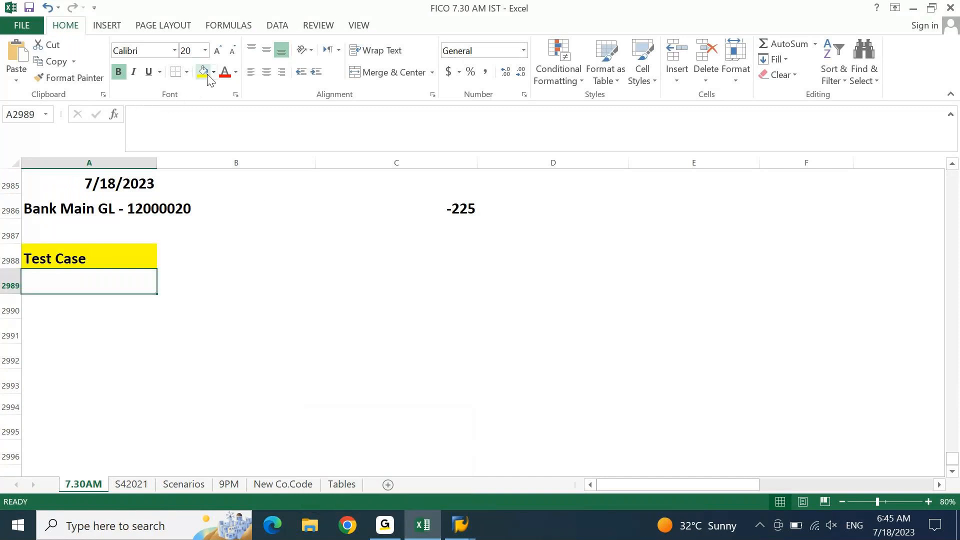
text(CHecm)
key(BackSpace)
text(k Inco)
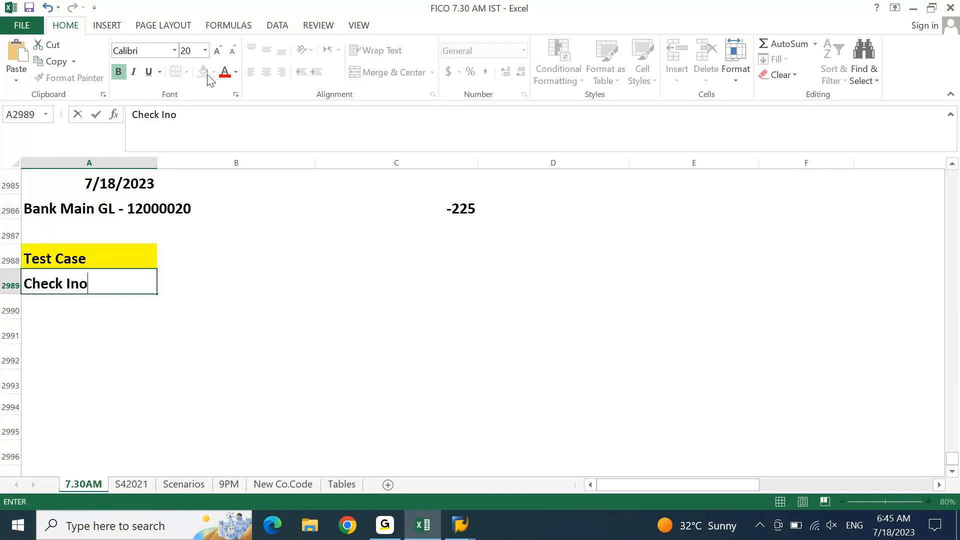
key(BackSpace)
text(coming)
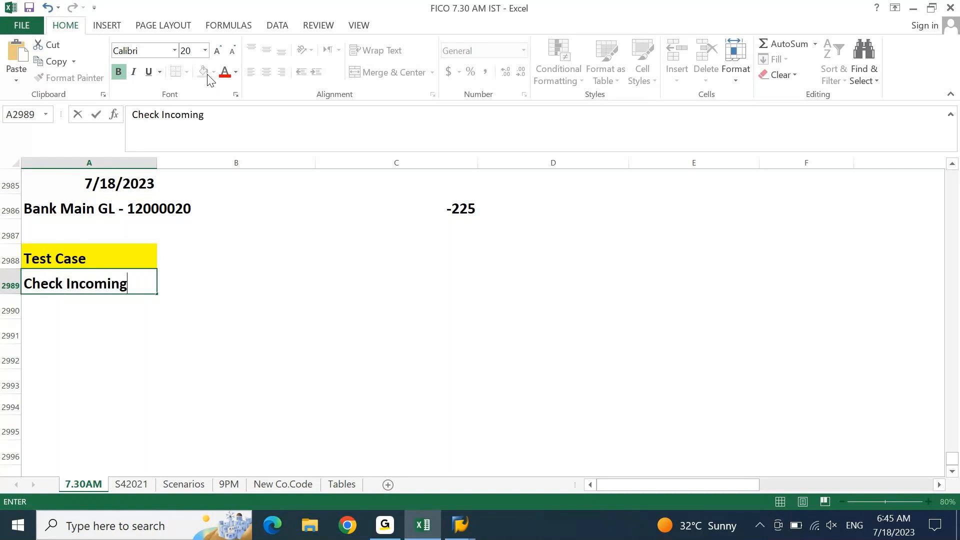
key(Tab)
key(Tab)
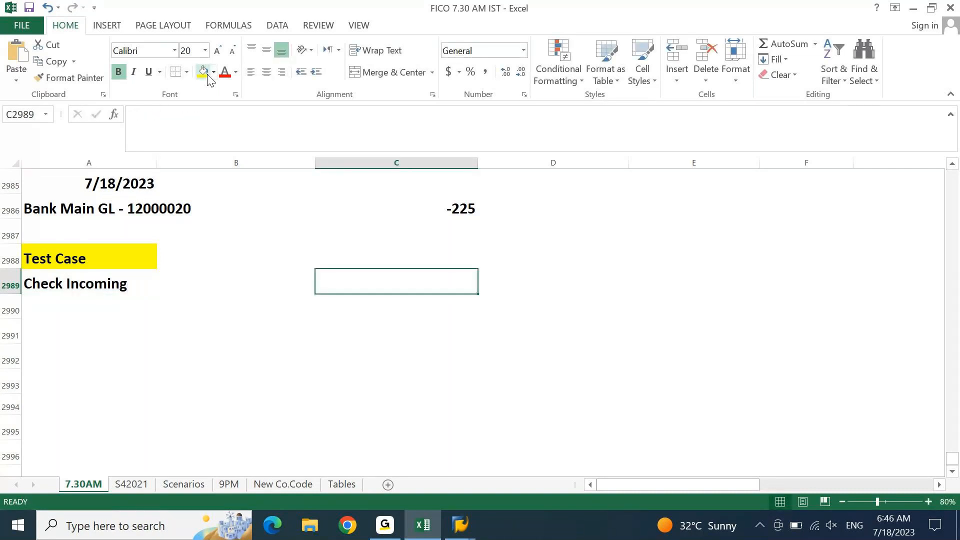
text(1)
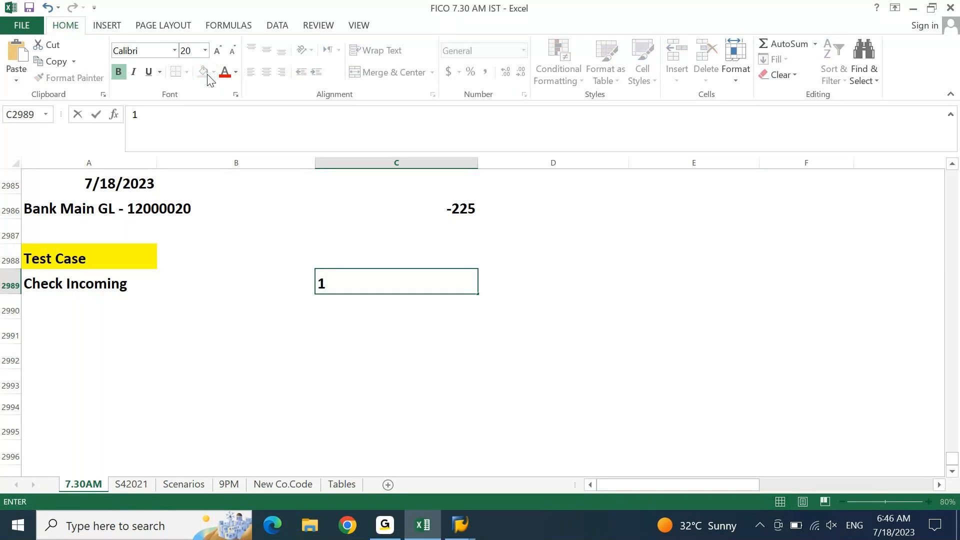
text(223)
key(BackSpace)
text(4)
key(BackSpace)
text(5)
key(Return)
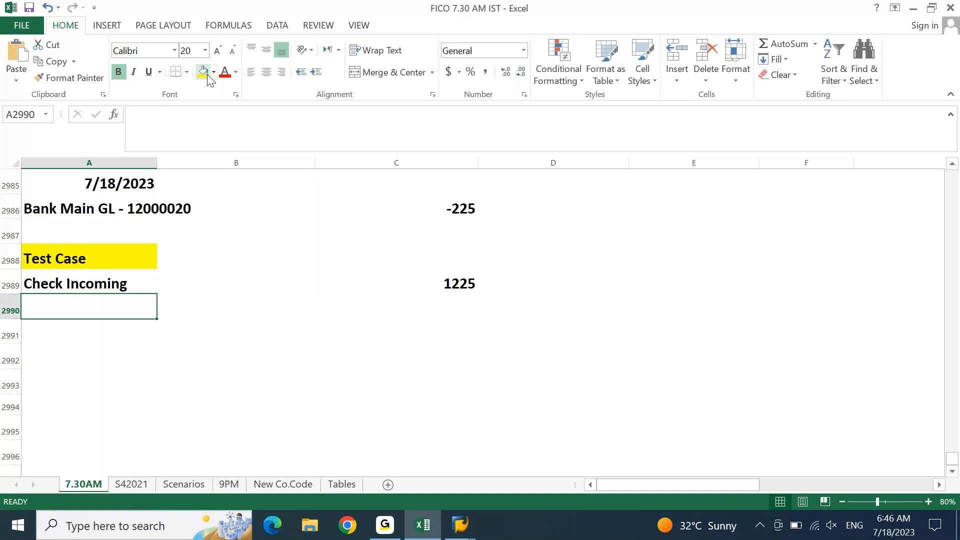
Enter the label "Closing Balance" in A2991, leaving one blank row below the Check Incoming line.
key(Down)
text(CLos)
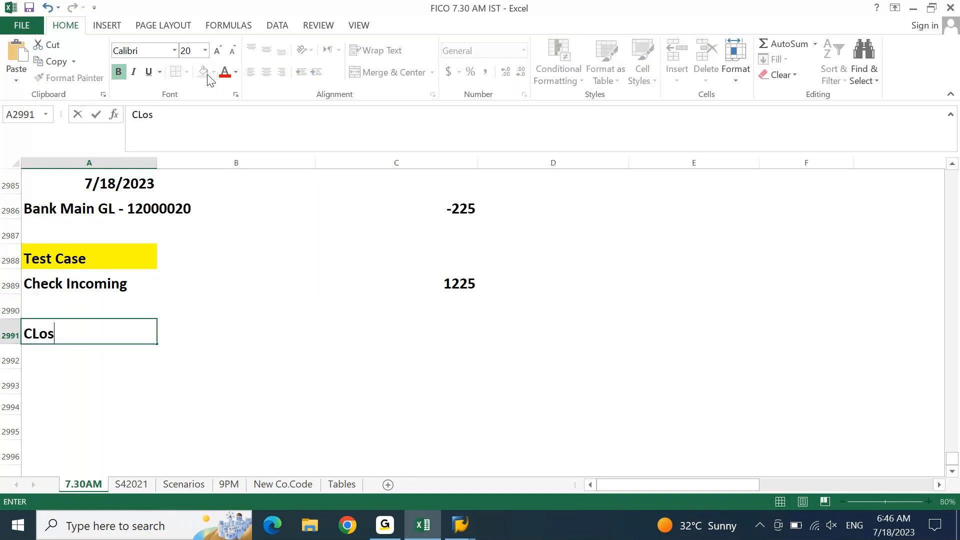
text(ing Ba)
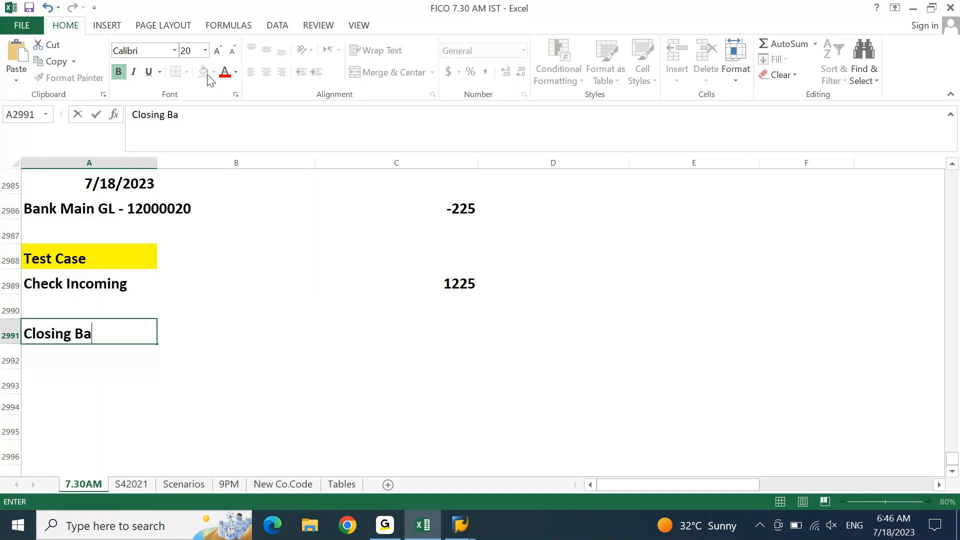
text(lance)
Calculate the closing balance in C2991 with the formula =SUM(C2986:C2990).
key(Tab)
key(Tab)
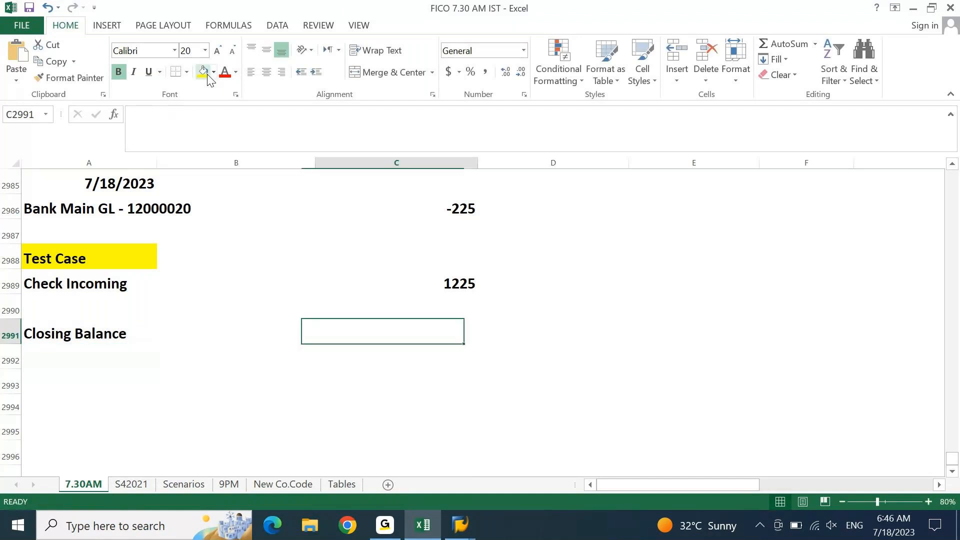
key(alt+=)
key(Up)
key(Down)
key(Down)
key(shift+Up)
key(shift+Up)
key(shift+Up)
key(shift+Up)
key(Return)
key(Up)
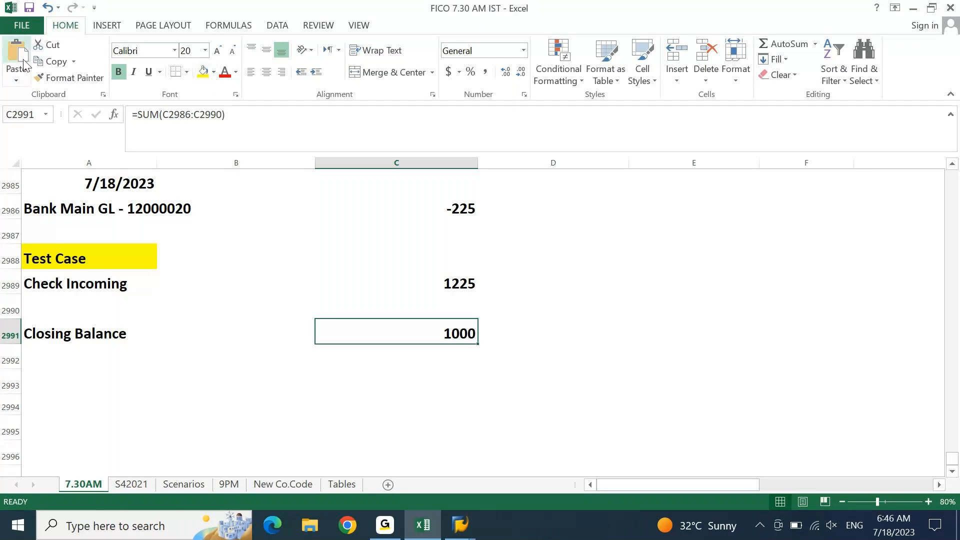
click(111, 299)
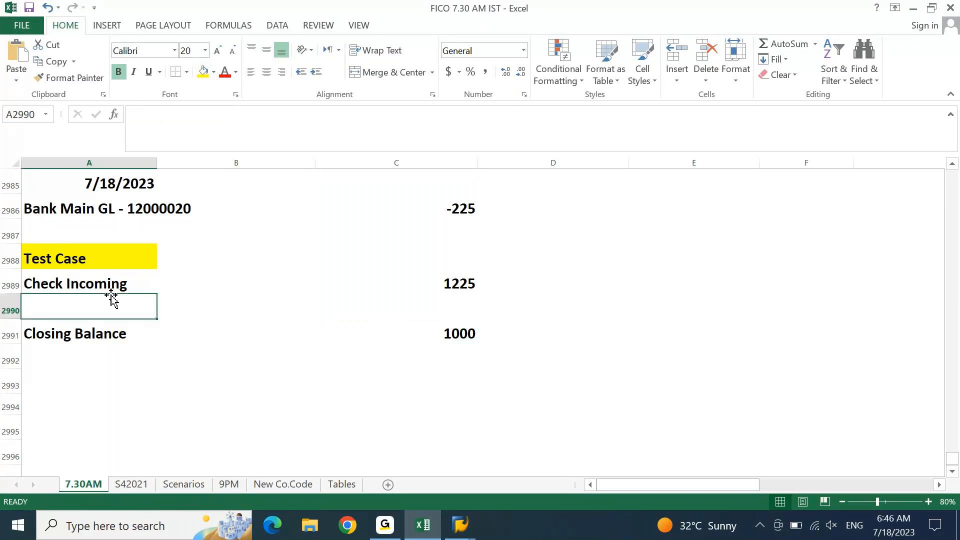
click(165, 205)
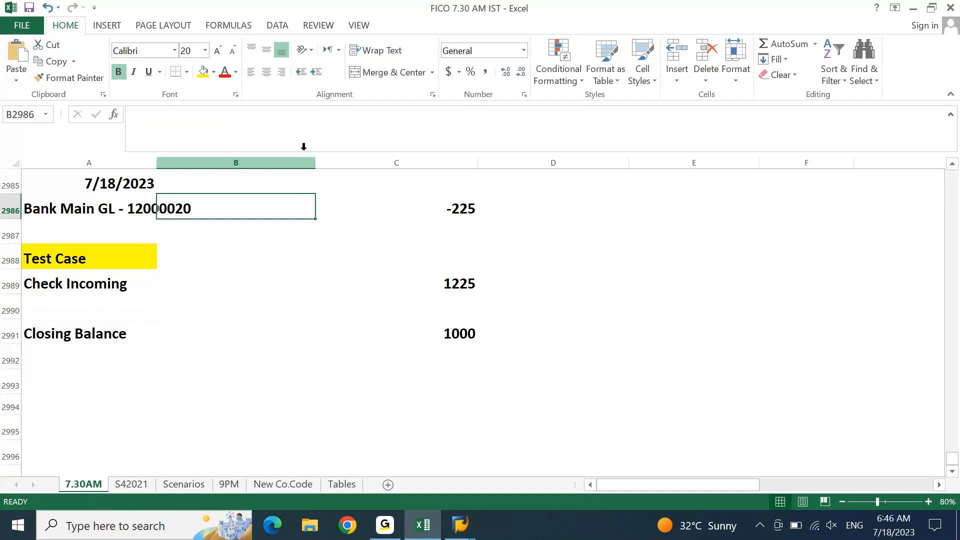
click(444, 207)
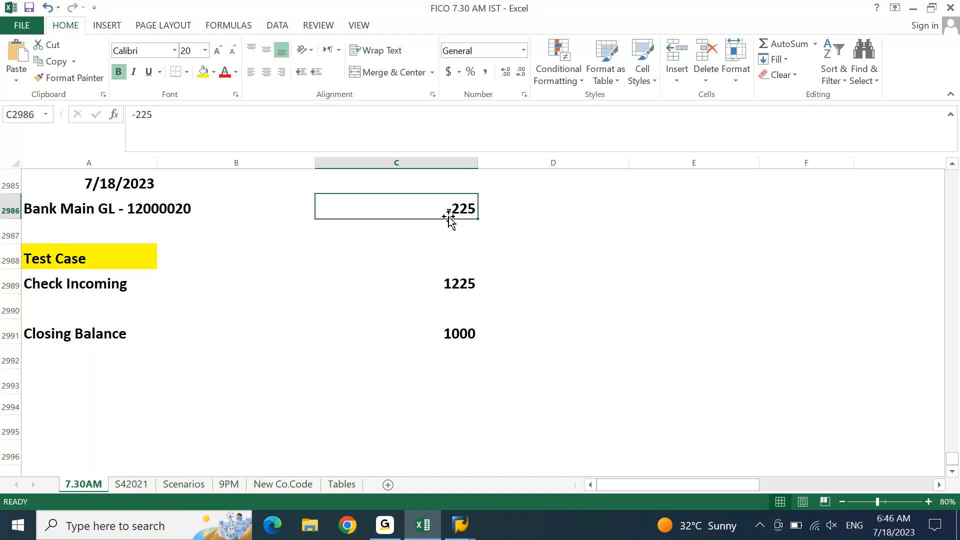
Review the bank main GL balance, the Check Incoming amount and the closing balance formula in the sheet.
click(446, 288)
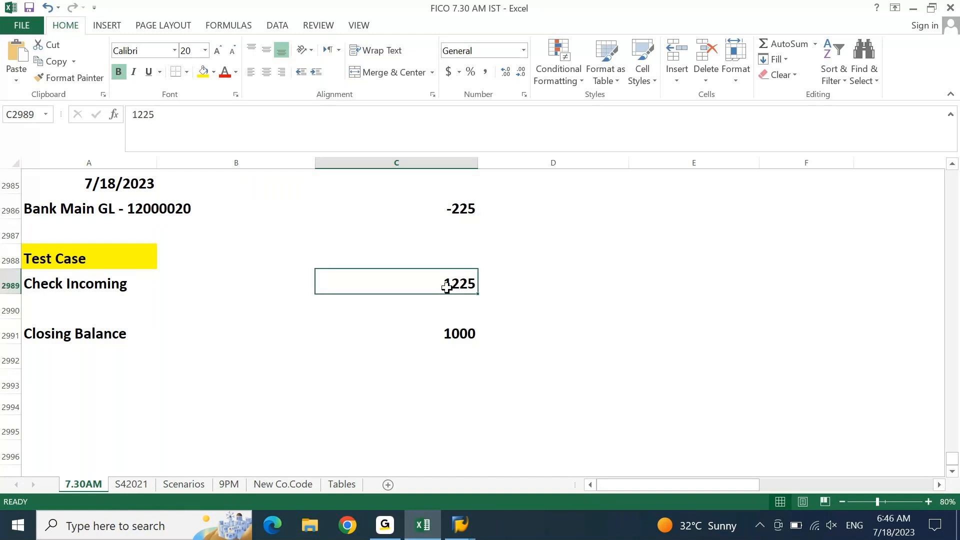
click(454, 334)
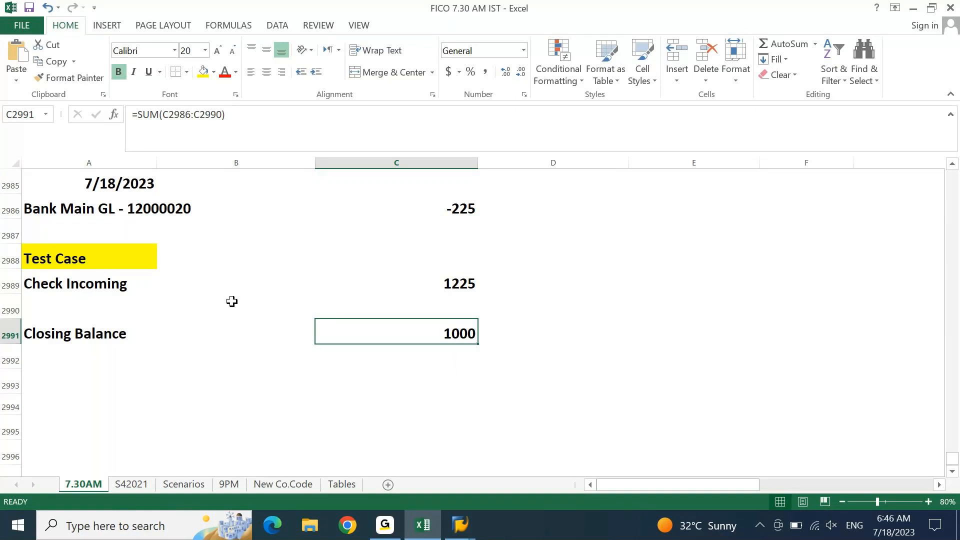
click(63, 214)
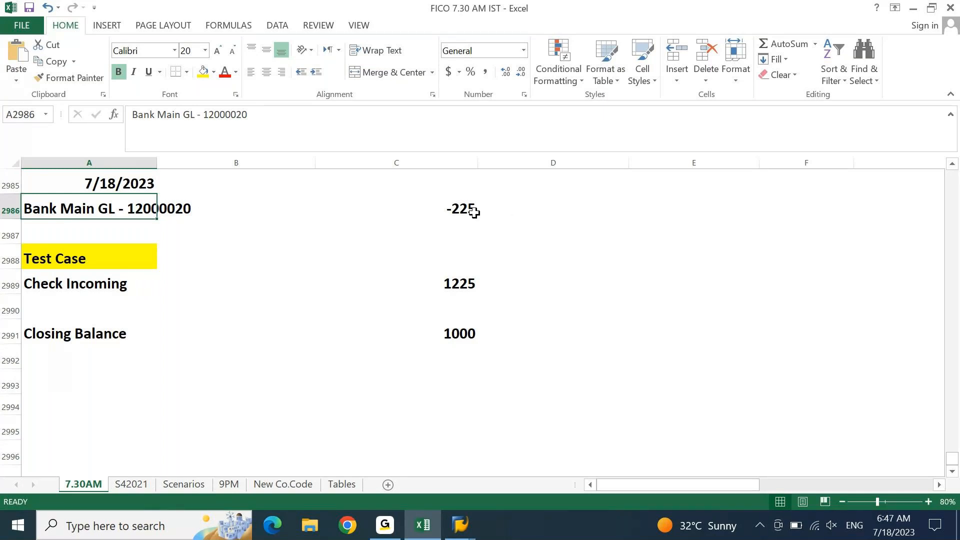
drag(60, 280, 447, 285)
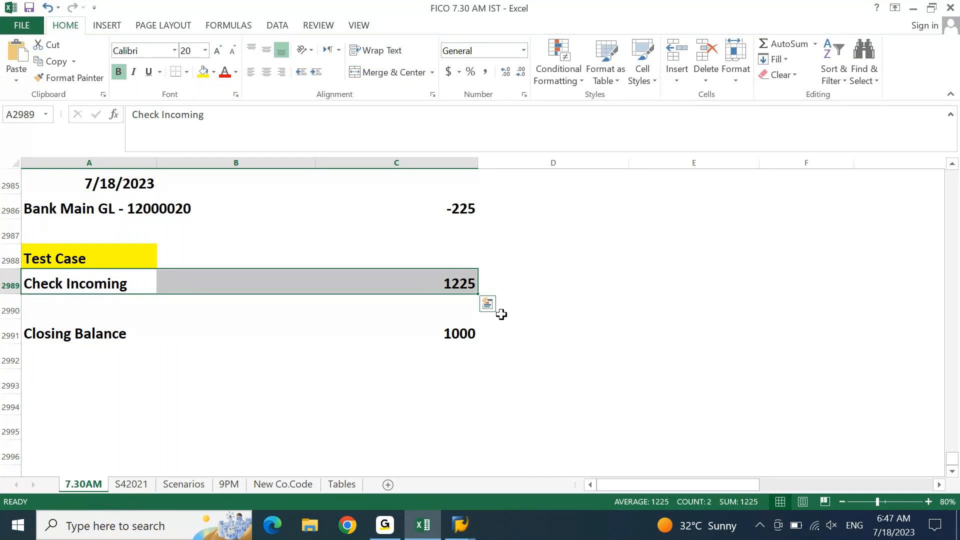
click(470, 333)
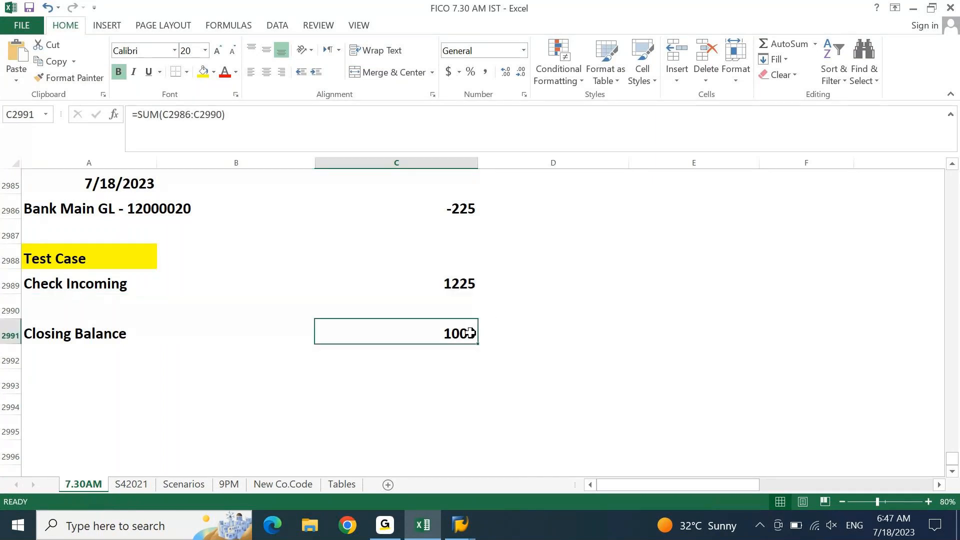
click(768, 297)
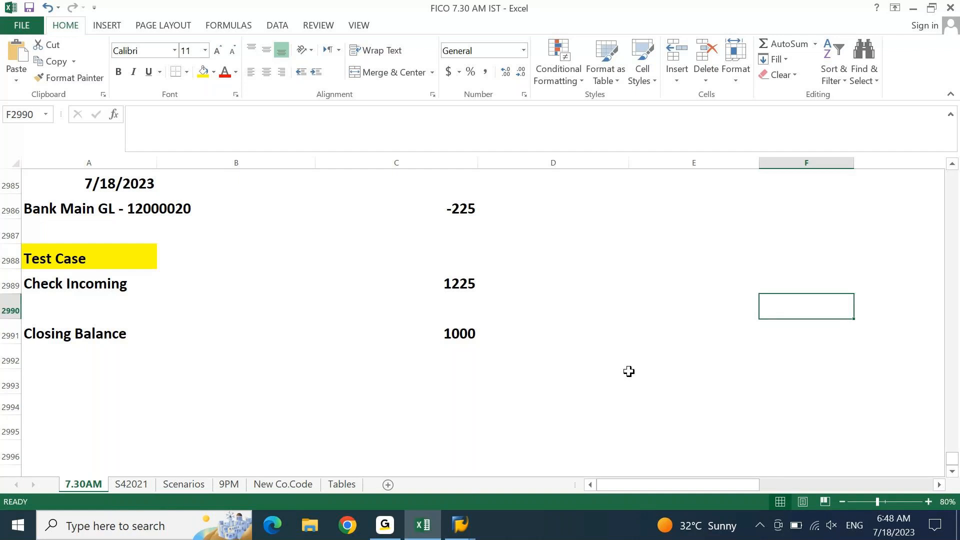
click(479, 285)
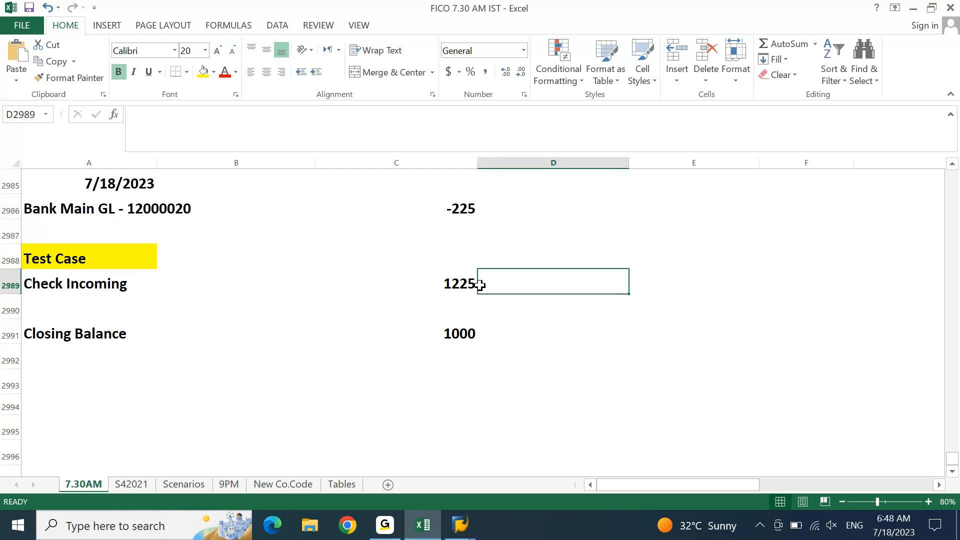
Switch to the SAP session showing the screen variant list and start transaction FB50.
click(460, 525)
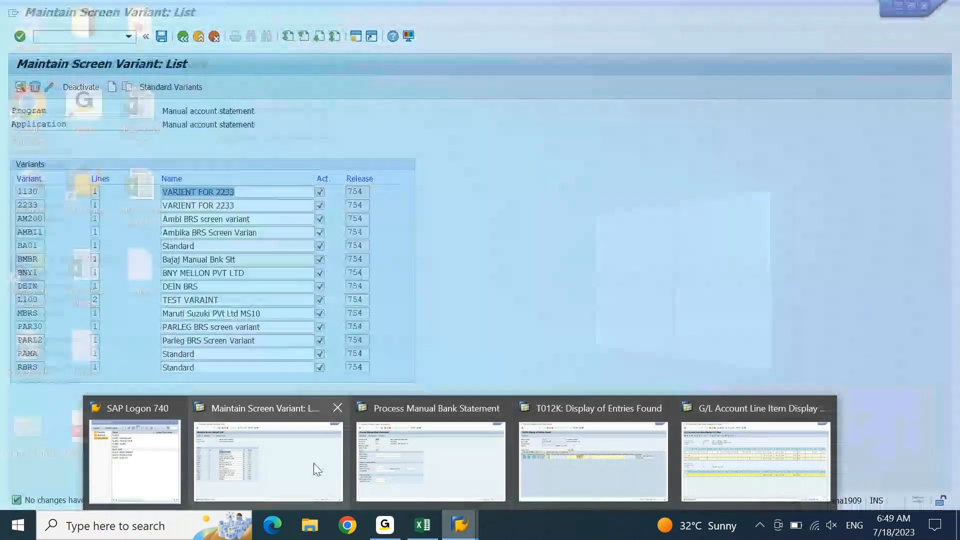
click(317, 469)
text(/nfb50)
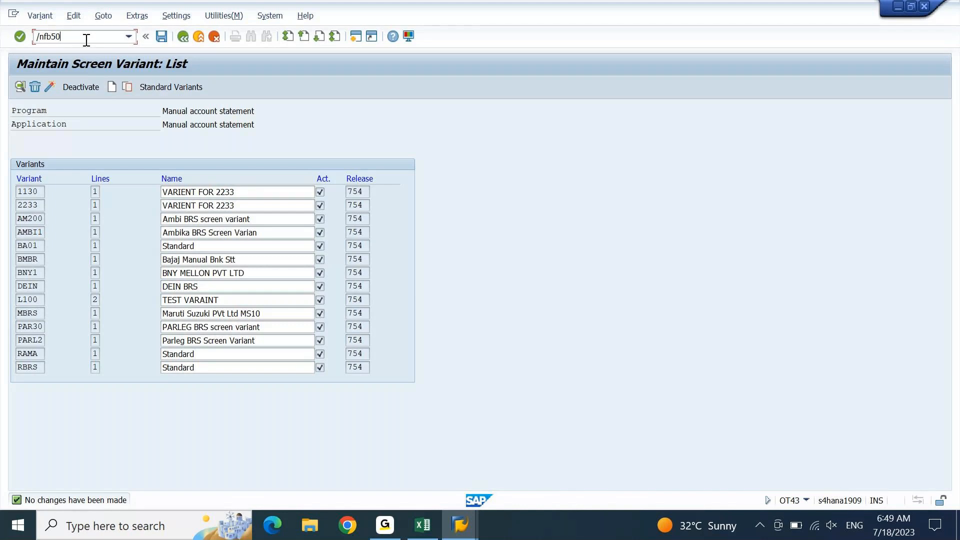
key(Return)
Set both the posting date and the document date of the G/L document to 01.07.2023.
key(Tab)
key(shift+Right)
key(shift+Right)
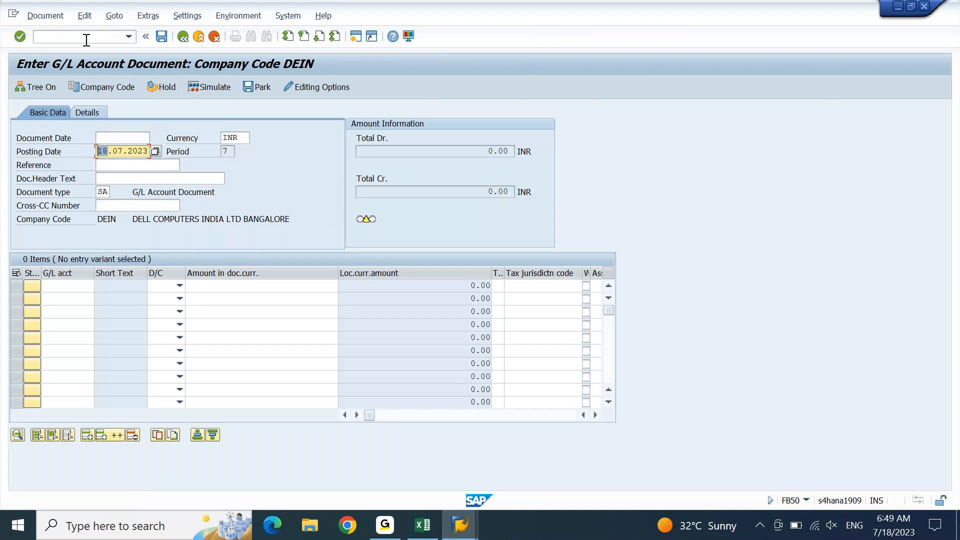
text(01)
key(shift+Tab)
text(01.07.2023)
key(Tab)
key(Tab)
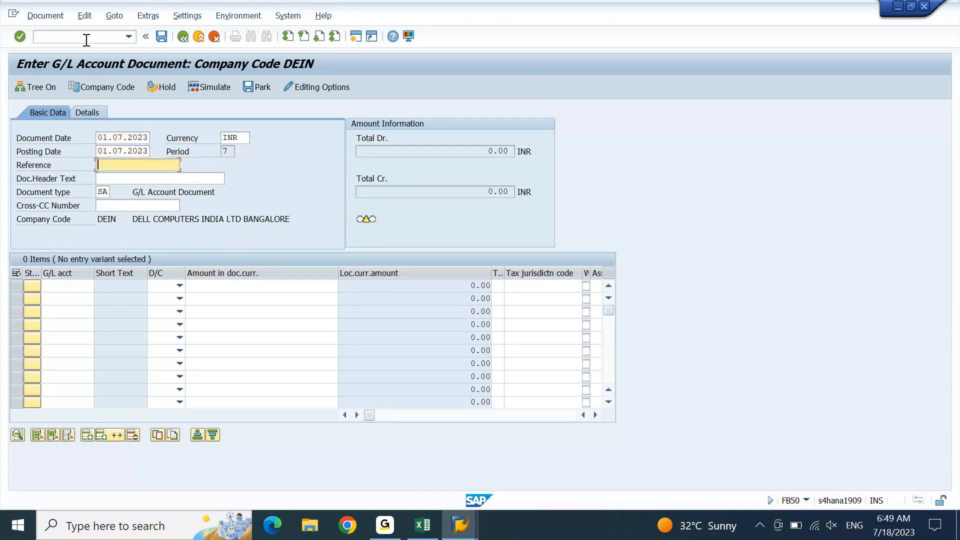
Enter "brs 01" as the reference and copy the same text into the document header text.
text(brs 01)
key(shift+Home)
key(ctrl+c)
key(Tab)
key(ctrl+v)
key(Tab)
key(Tab)
key(Tab)
key(Tab)
key(shift+Tab)
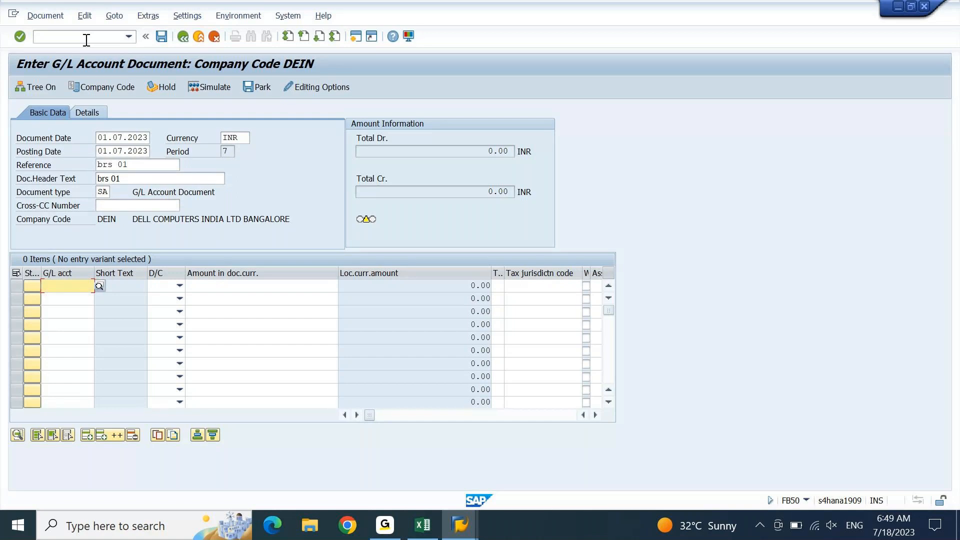
Switch to the Excel workbook and look up the accounts assigned to the account symbols, returning to the test case rows.
key(alt+Tab)
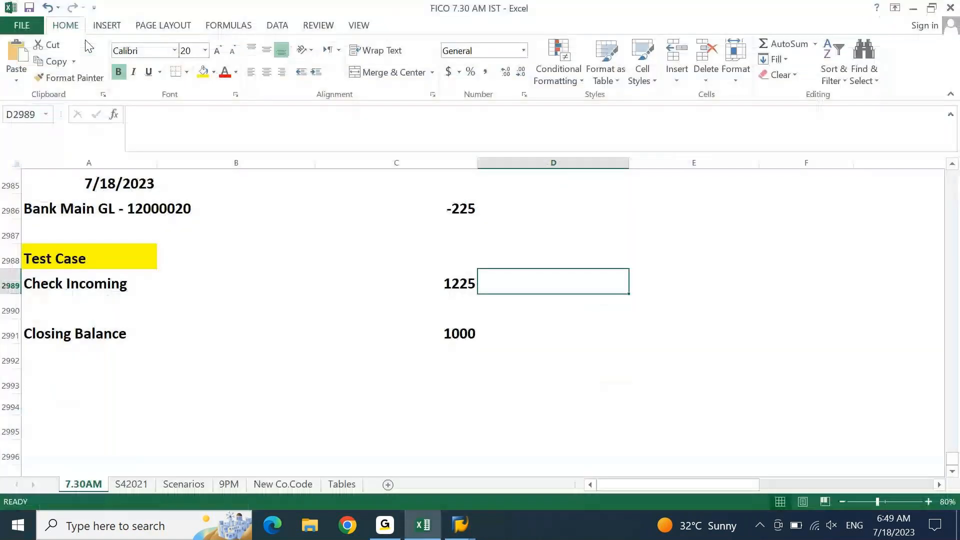
key(Page_Up)
key(Page_Up)
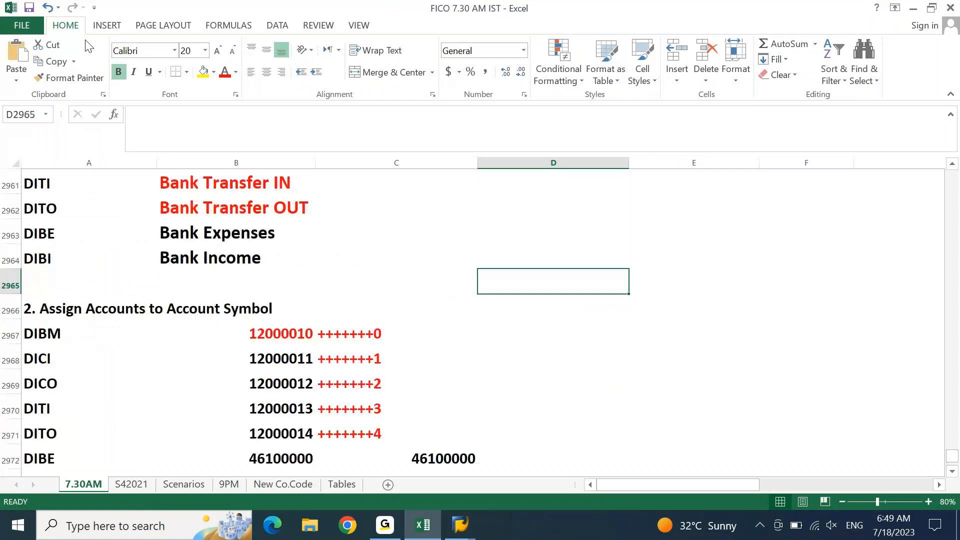
key(Left)
key(Down)
key(Down)
key(Down)
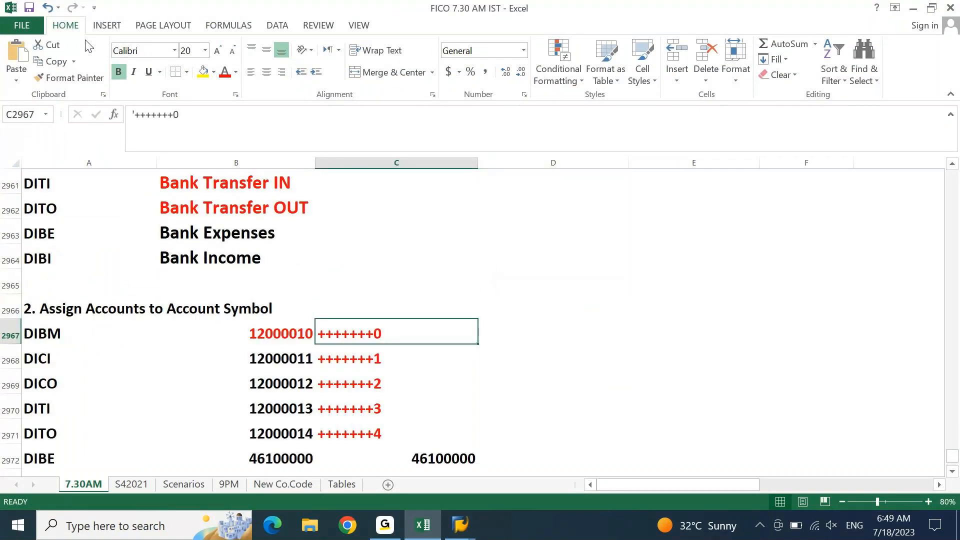
key(Page_Down)
key(Page_Down)
key(Left)
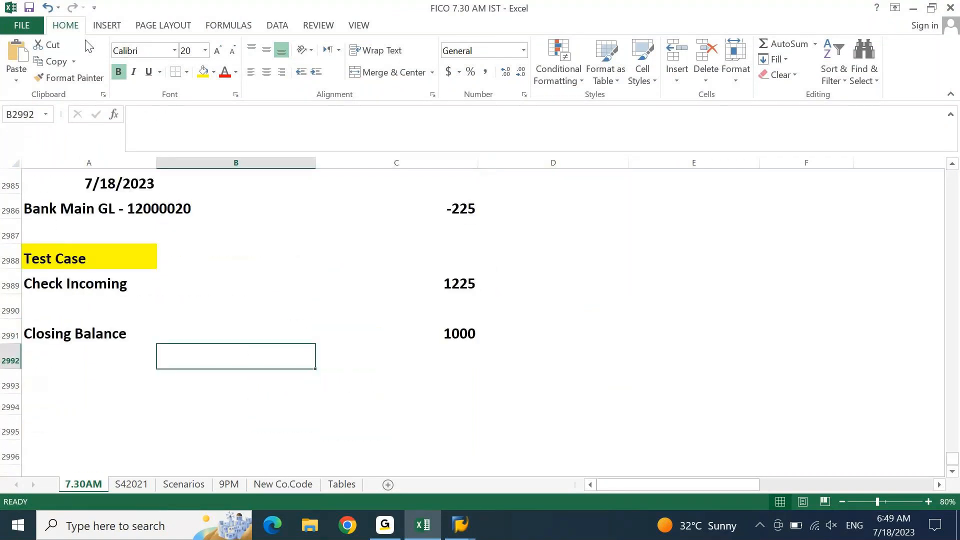
Take the AX011 G/L account from the T012K session and enter it as 12000021 in the first FB50 line.
key(alt+Tab)
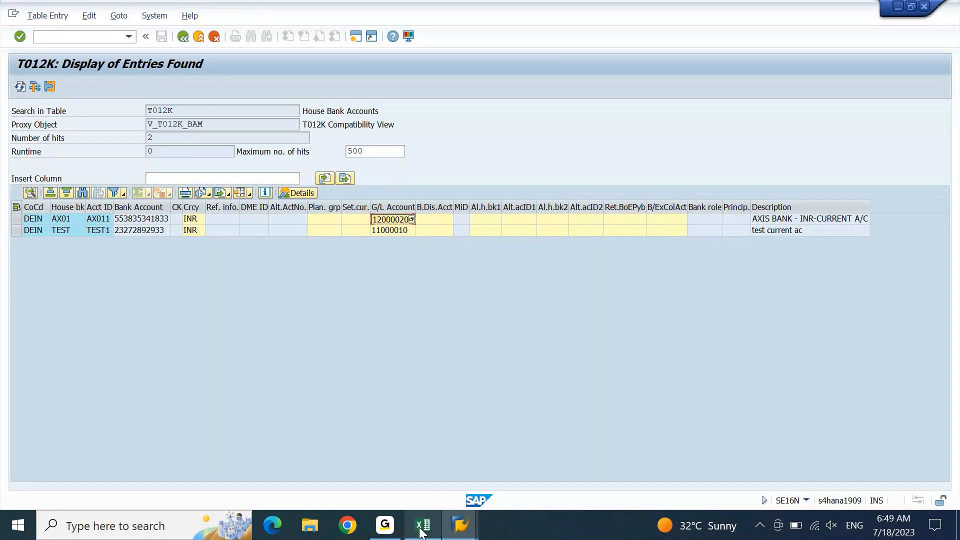
click(469, 529)
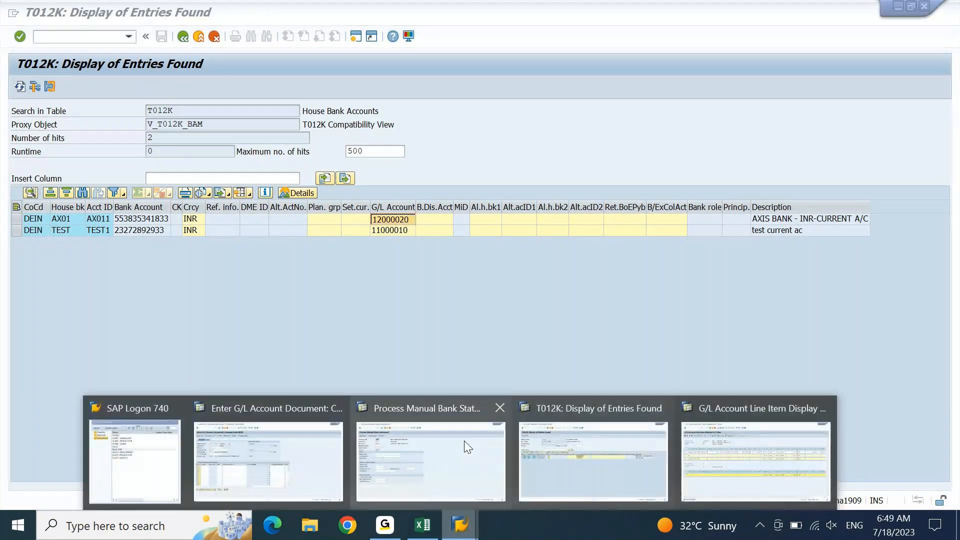
click(268, 460)
key(ctrl+v)
key(BackSpace)
text(1`)
key(Return)
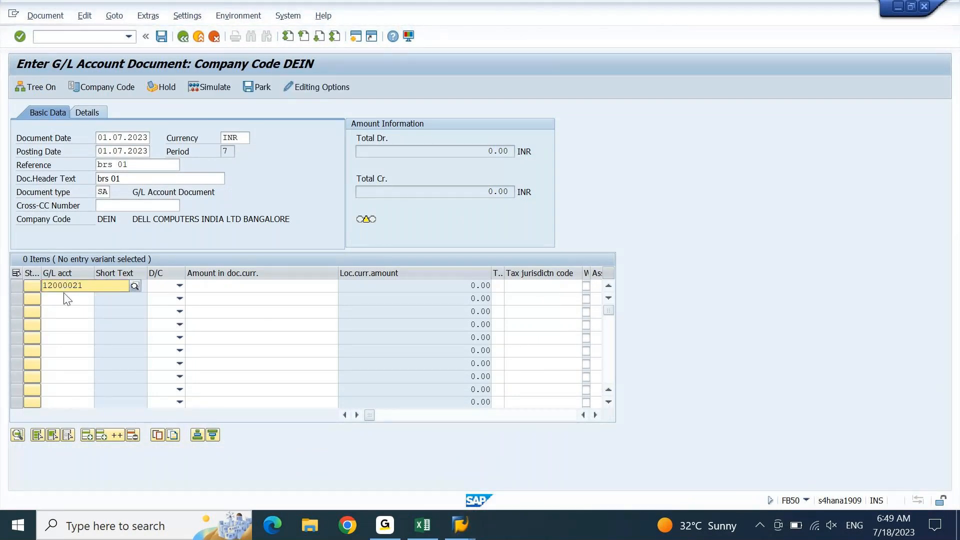
key(BackSpace)
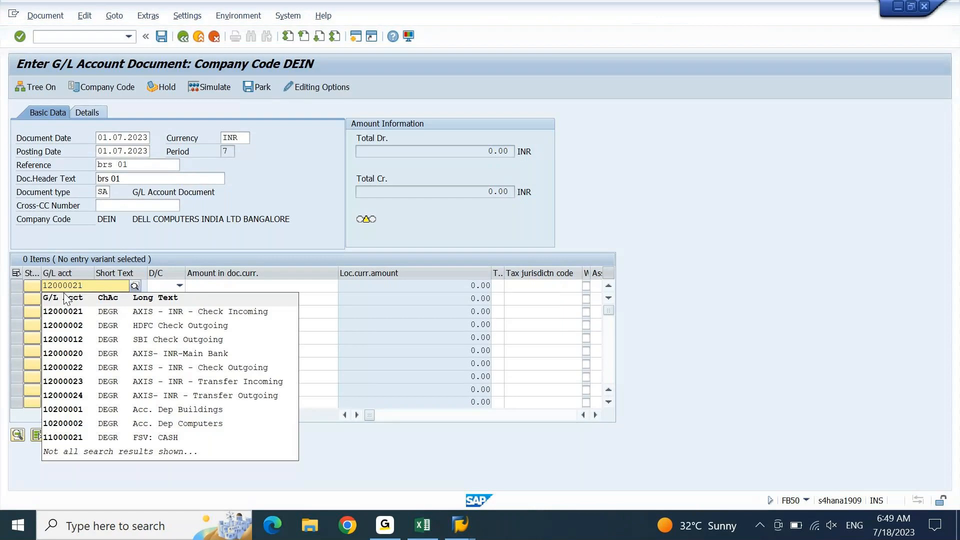
click(91, 308)
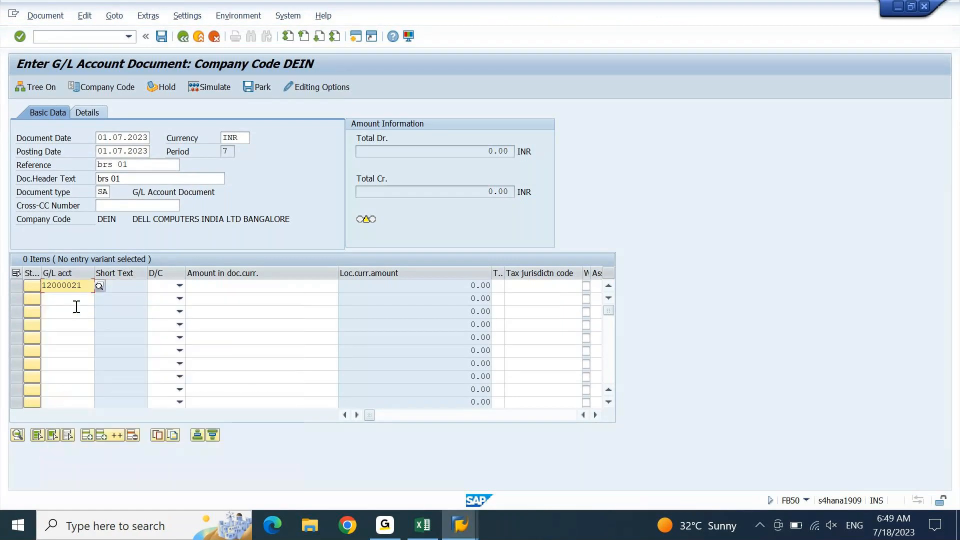
Make the first line item a debit with an amount of 1225.
click(75, 300)
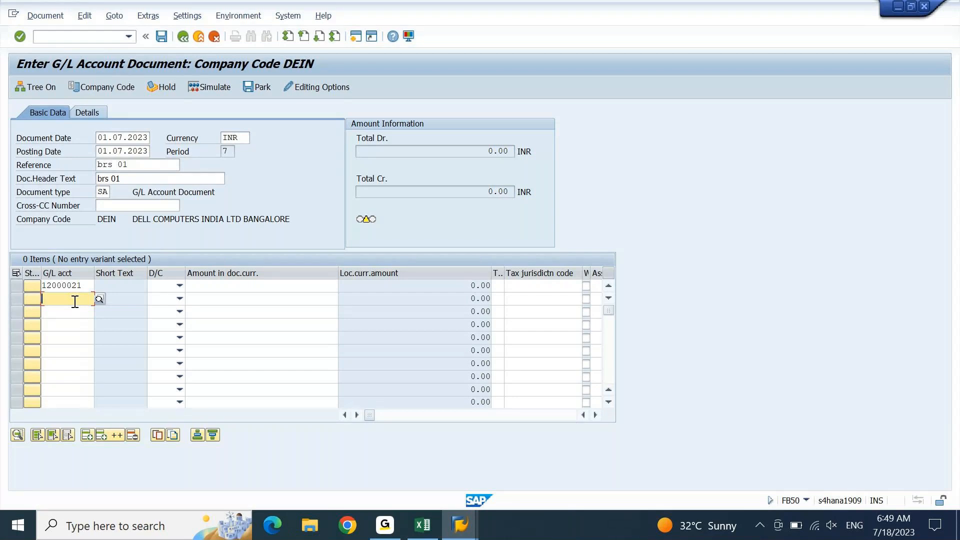
click(186, 276)
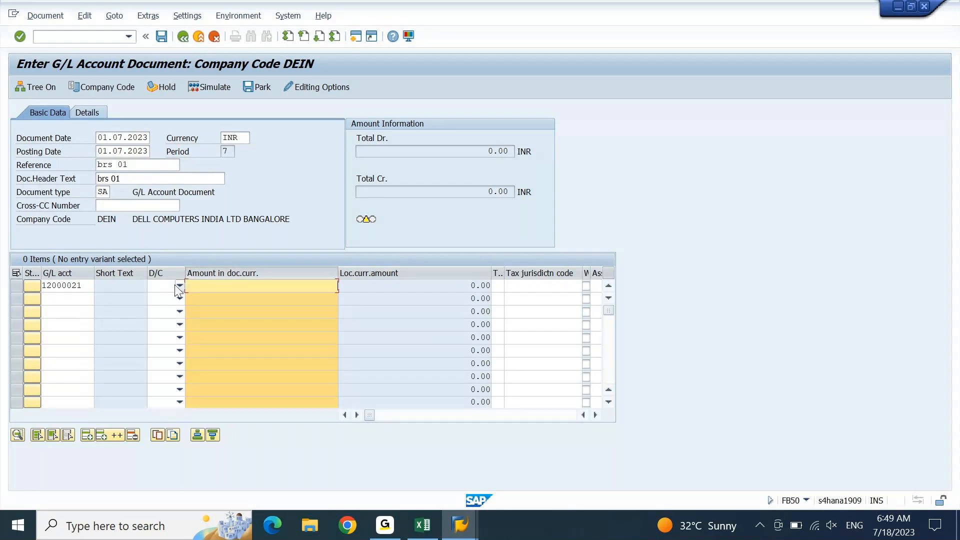
click(180, 287)
click(182, 303)
click(234, 289)
text(1225)
click(271, 273)
Enter the Non Operating Income account 32200000 with the amount 1225 in the second line item.
click(74, 298)
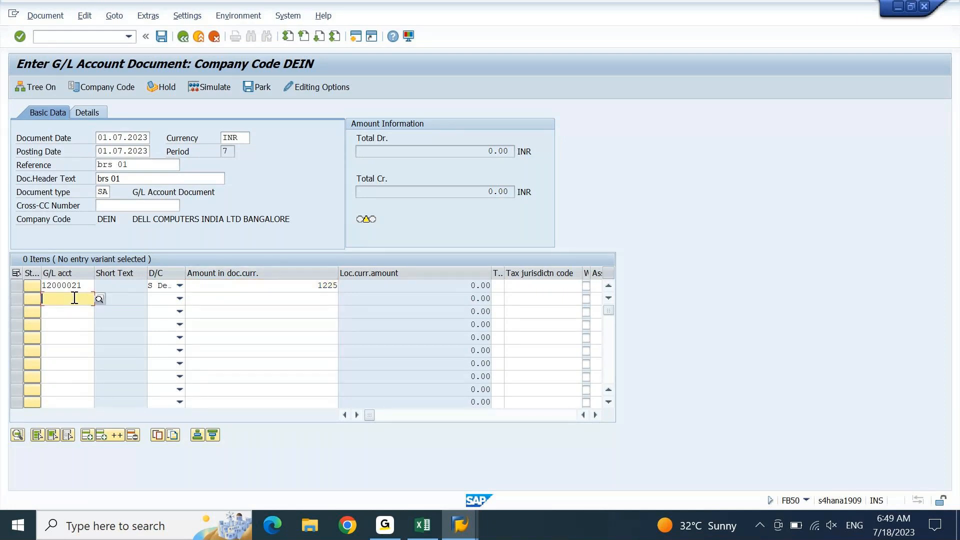
text(3)
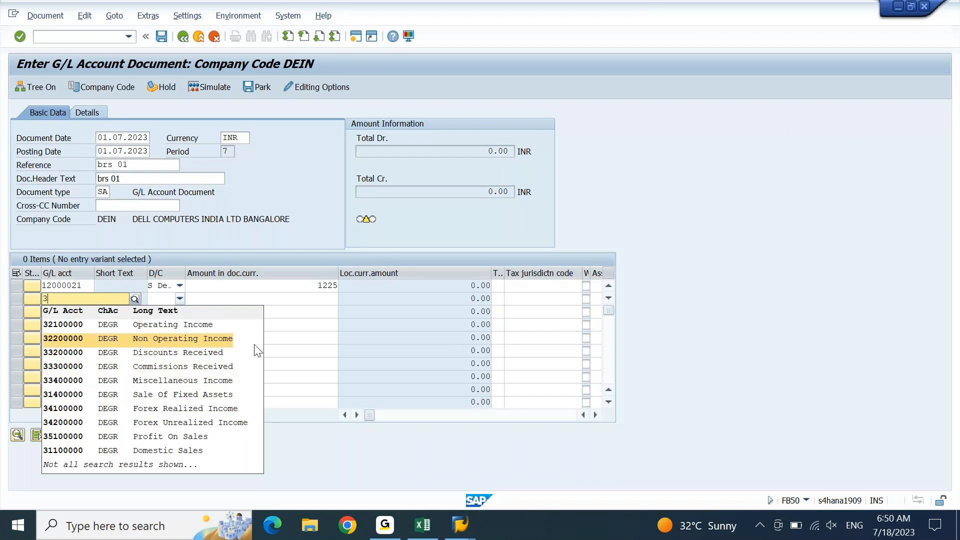
key(BackSpace)
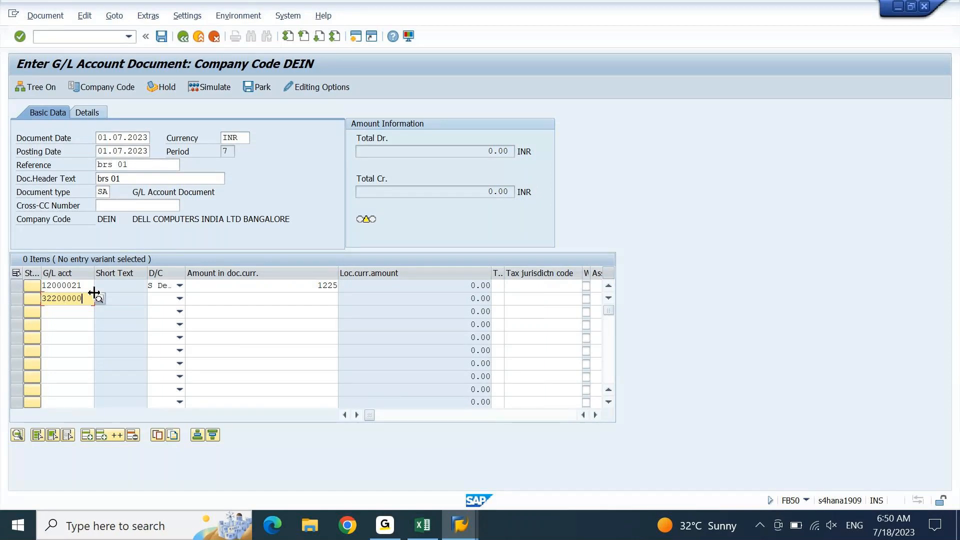
drag(83, 298, 7, 328)
click(310, 300)
text(1225)
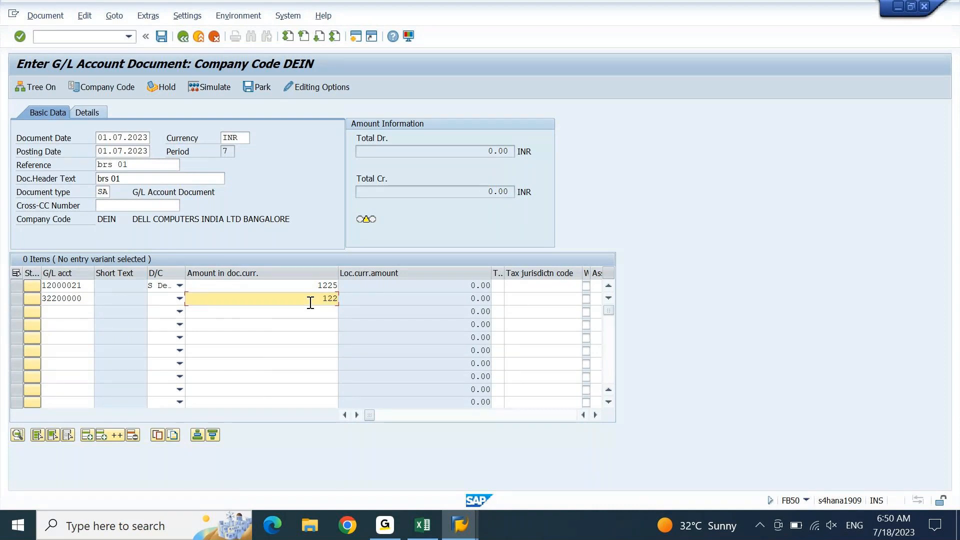
key(Tab)
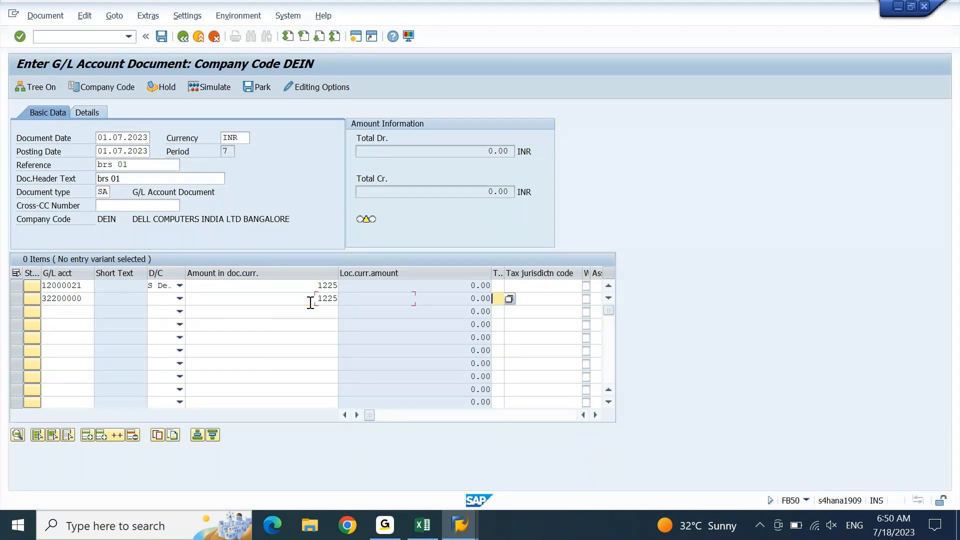
Paste the text "brs 01" into the Text field of both line items.
key(Tab)
key(Tab)
key(Tab)
key(Tab)
key(Tab)
key(Tab)
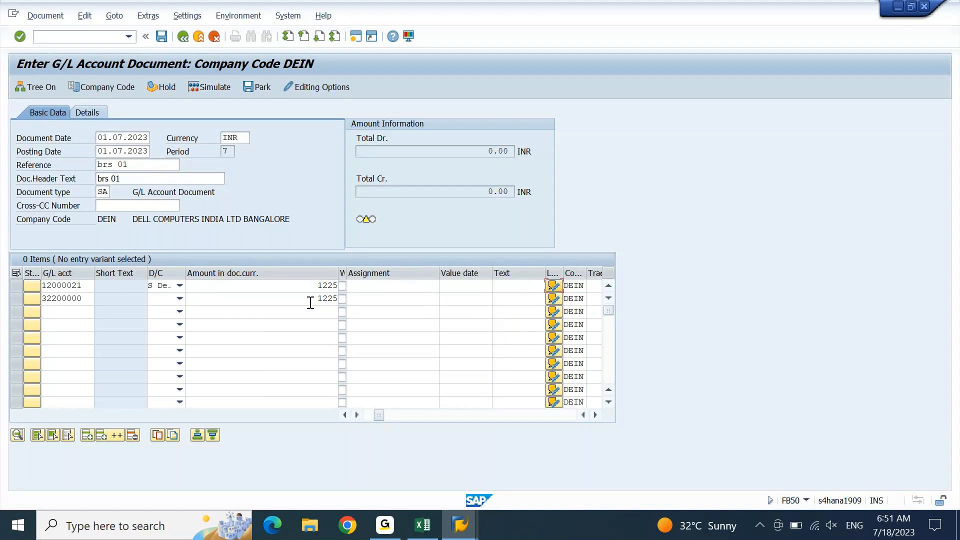
key(shift+Tab)
key(ctrl+v)
key(Down)
key(ctrl+v)
key(Up)
Assign profit center DEIN01 to both line items and have the document lines checked.
key(Tab)
key(Tab)
key(Tab)
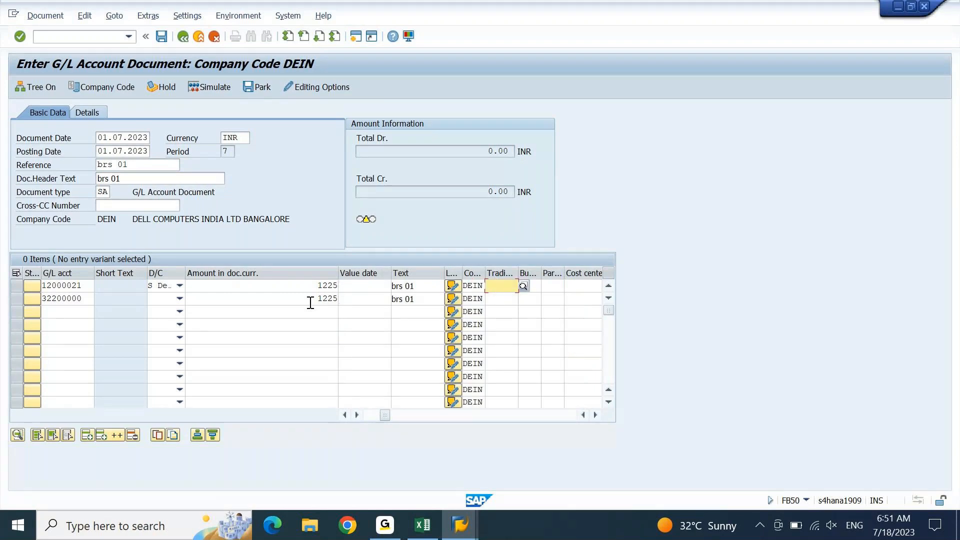
key(Tab)
key(Tab)
key(Tab)
key(Tab)
key(Tab)
key(Tab)
key(Tab)
key(Tab)
key(Tab)
key(Tab)
key(Tab)
key(Tab)
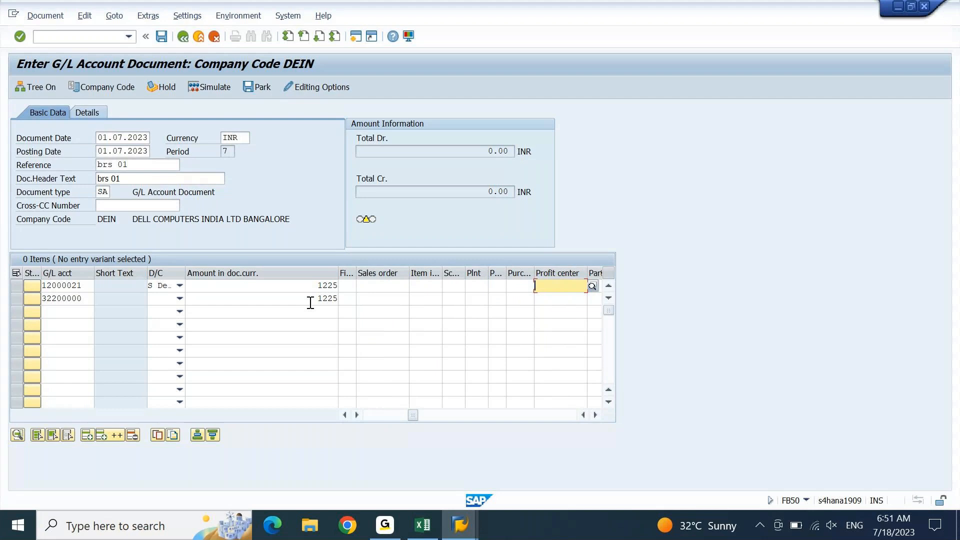
text(d)
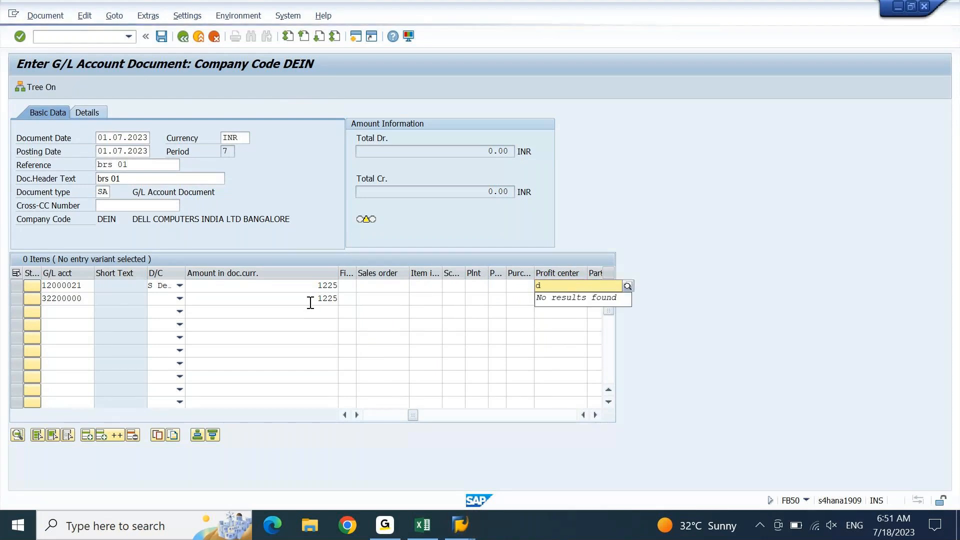
text(ein01)
key(Return)
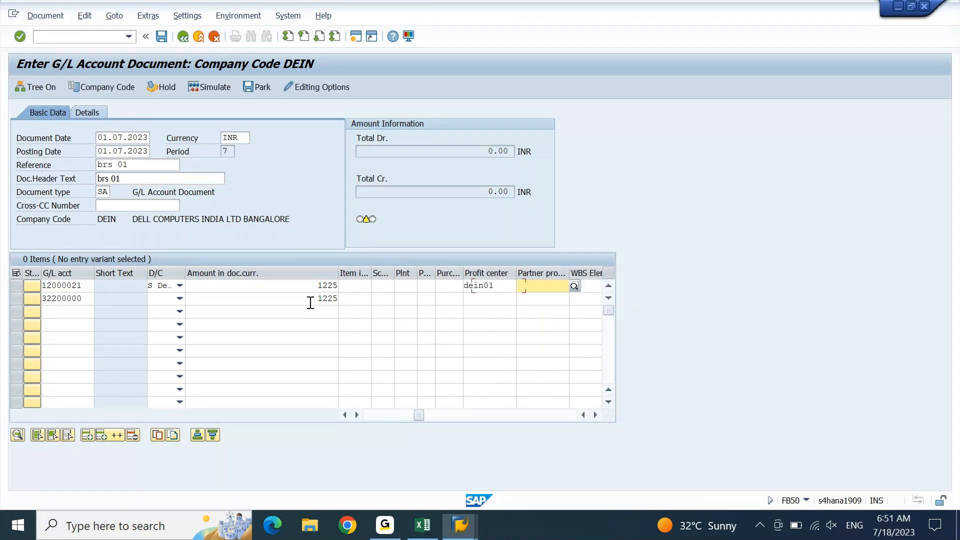
key(Down)
text(dein01)
key(Return)
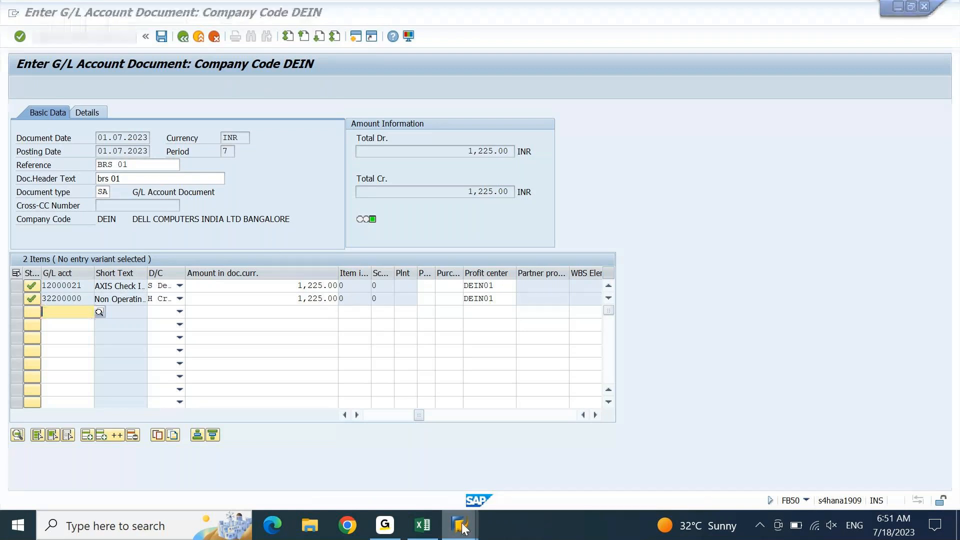
From the 12000020 line item session, create a new session and start the G/L line item display FAGLL03 in it.
mouse_move(459, 524)
click(764, 459)
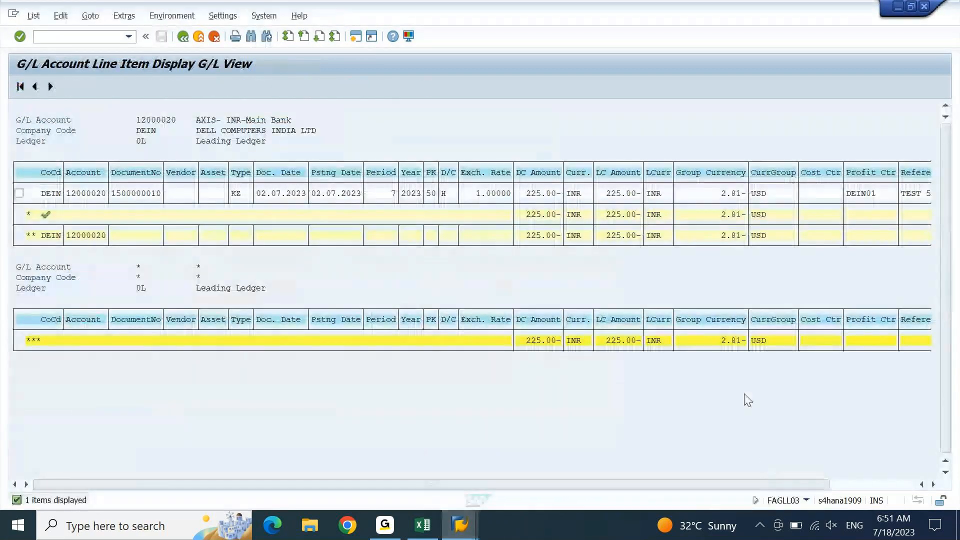
click(355, 37)
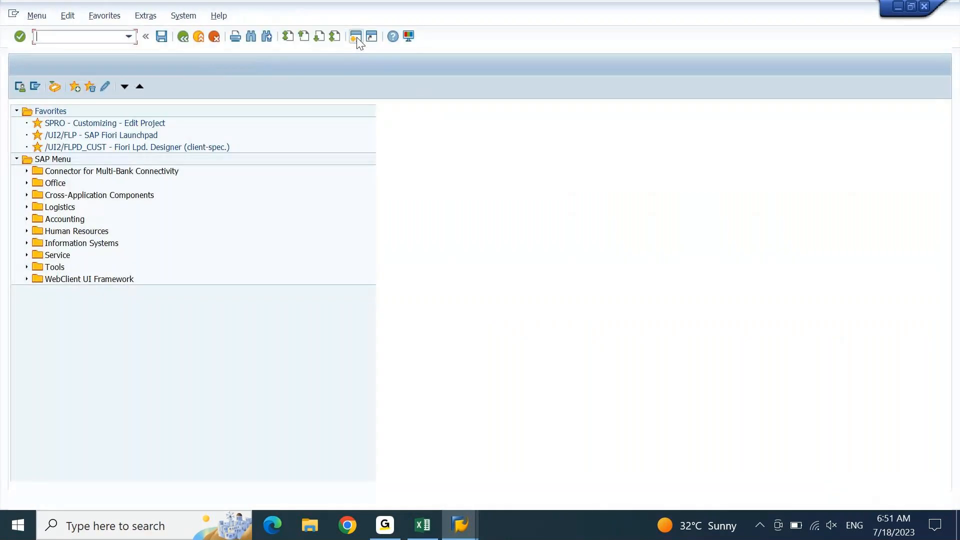
text(fagll03)
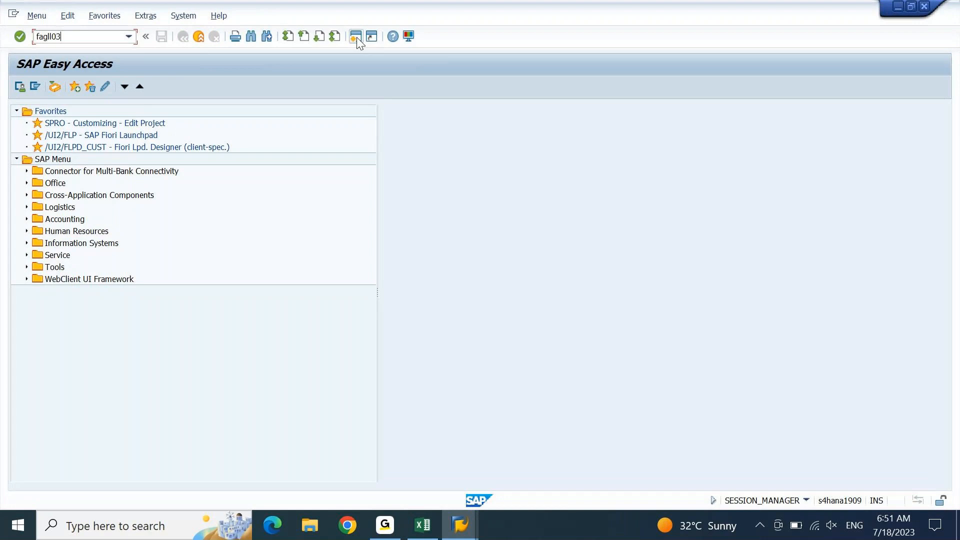
key(Return)
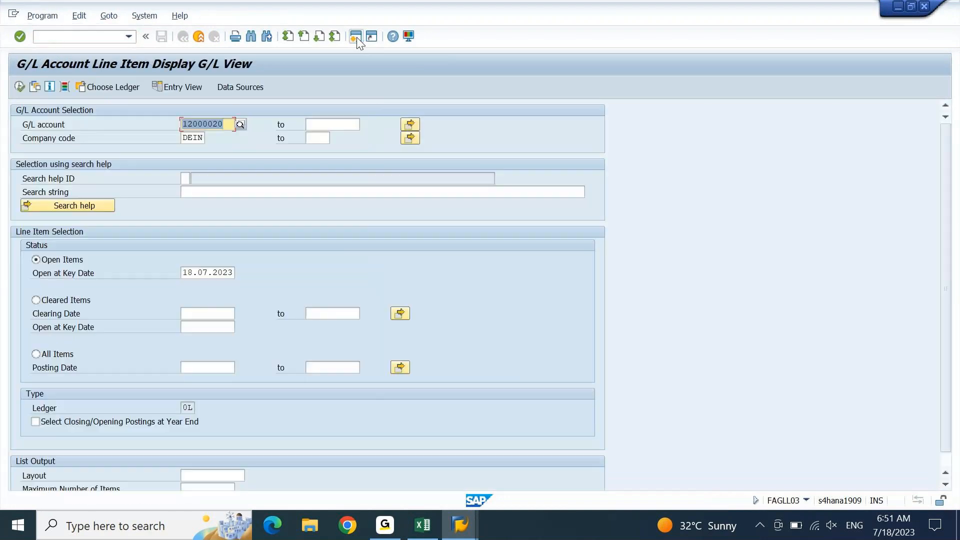
Set the G/L account to 12000021 and display its open items for company code DEIN.
key(BackSpace)
text(1)
key(Return)
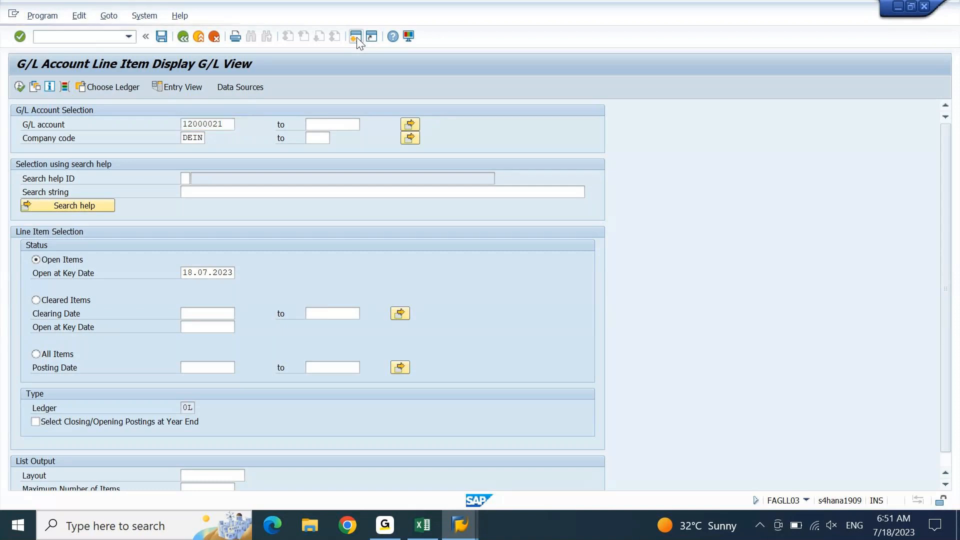
key(F8)
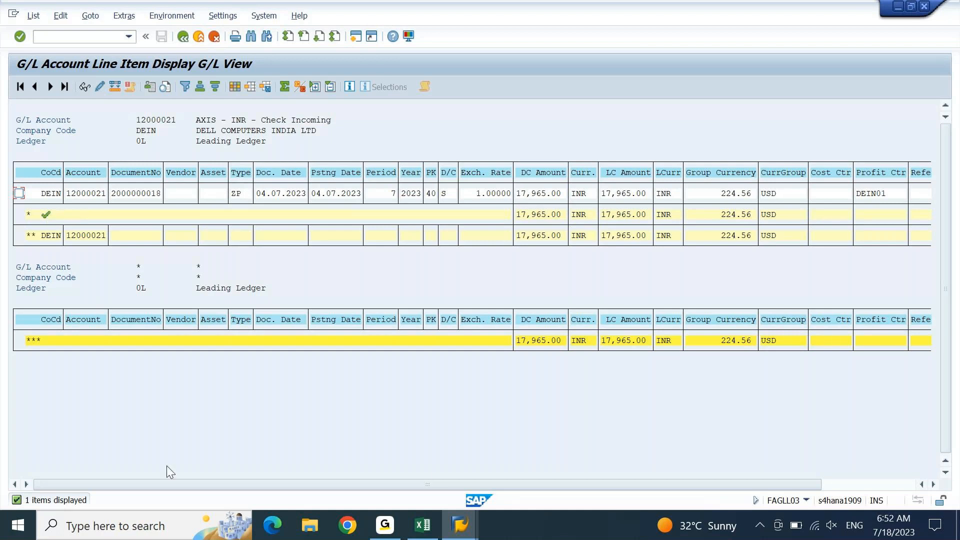
Create another session from the 12000021 line item list and start central G/L account maintenance FS00 in it.
click(460, 525)
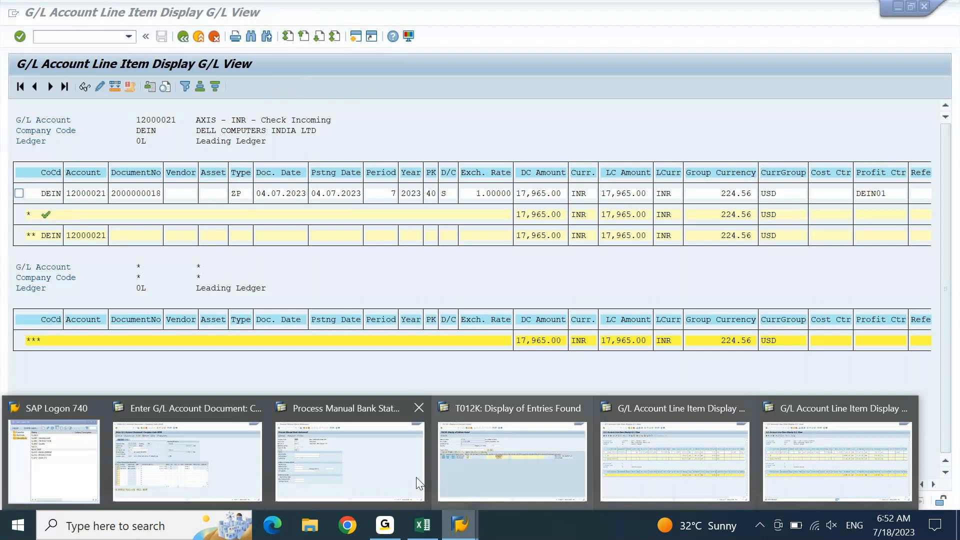
click(830, 473)
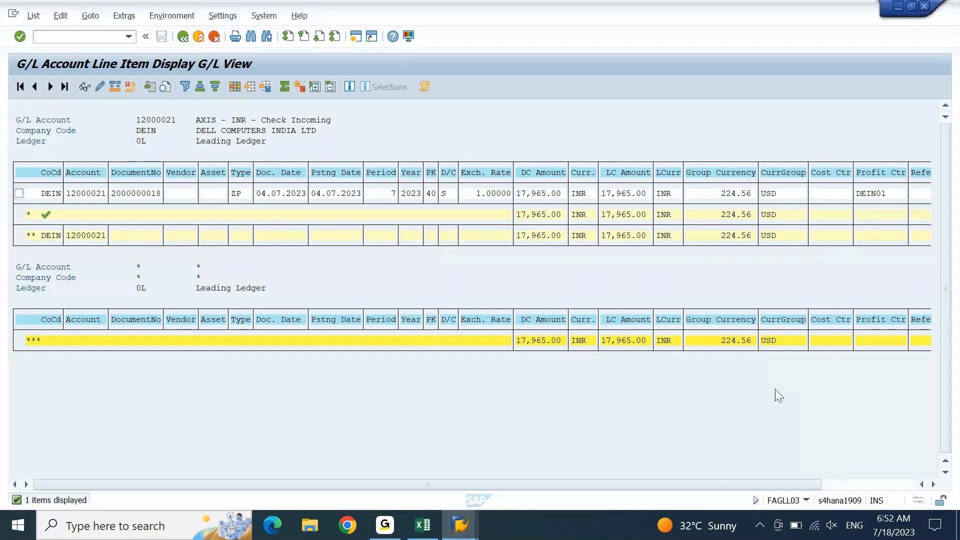
click(354, 38)
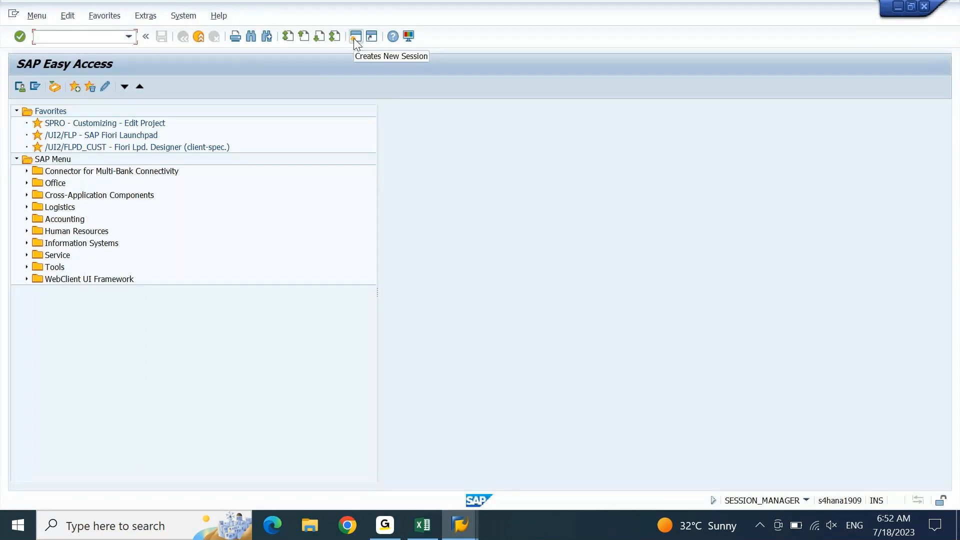
text(fs00)
key(Return)
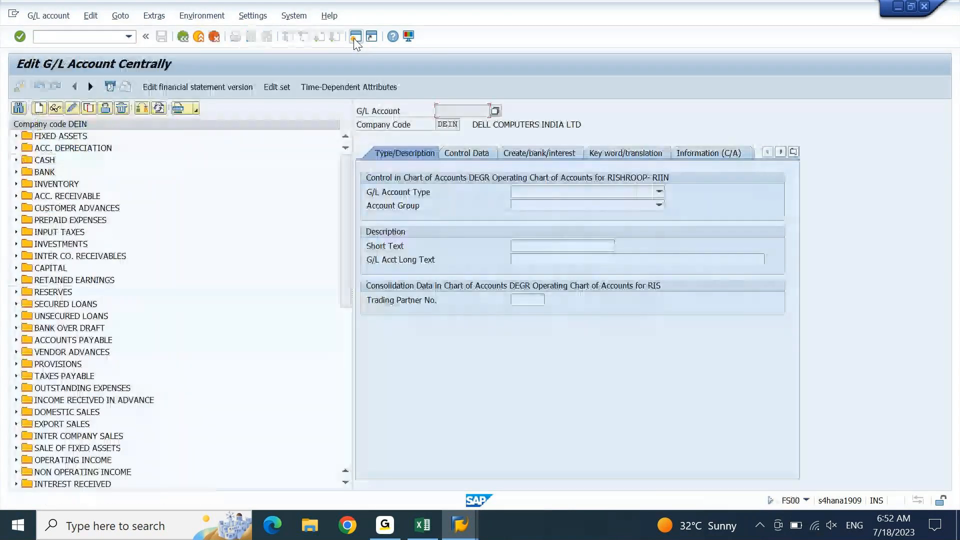
Display the control data of the AXIS Check Incoming G/L account in the BANK group.
click(16, 172)
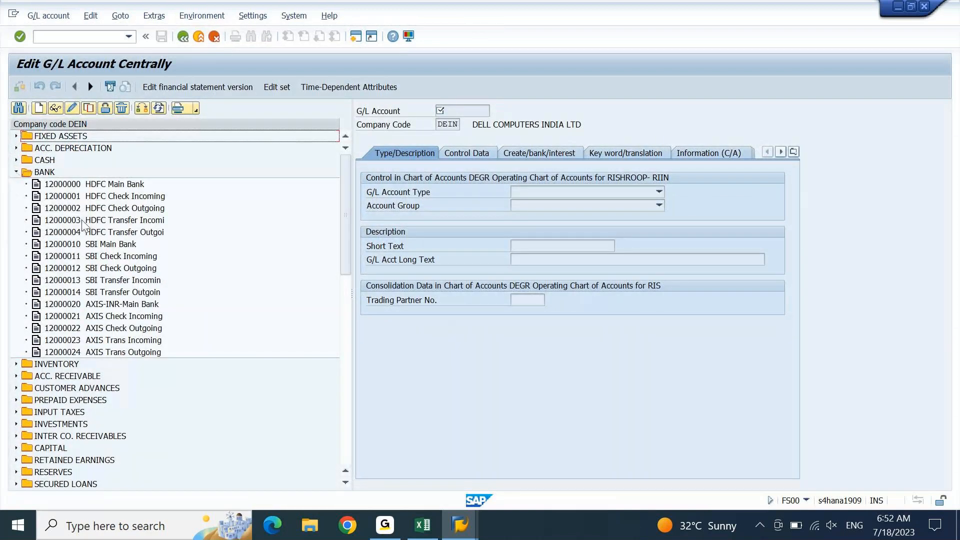
click(76, 319)
double_click(76, 319)
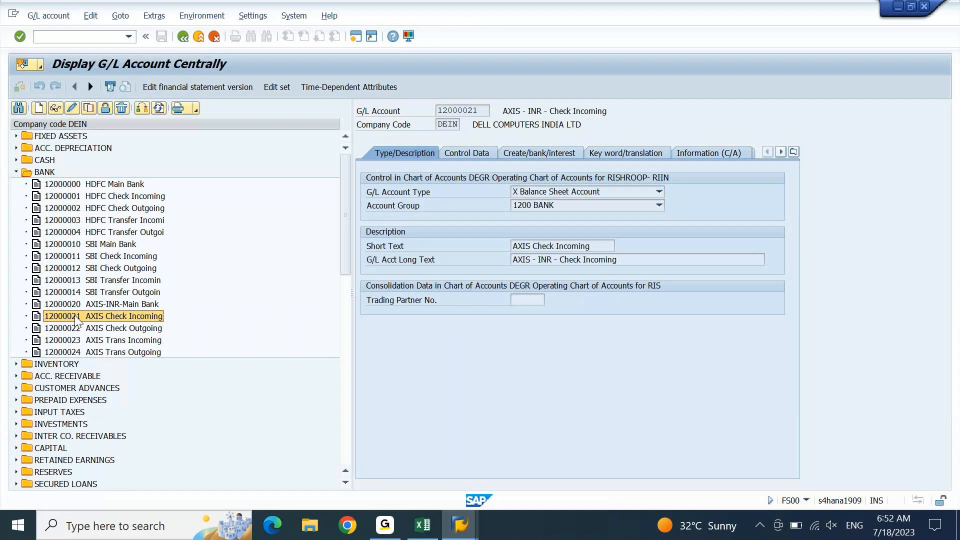
click(472, 153)
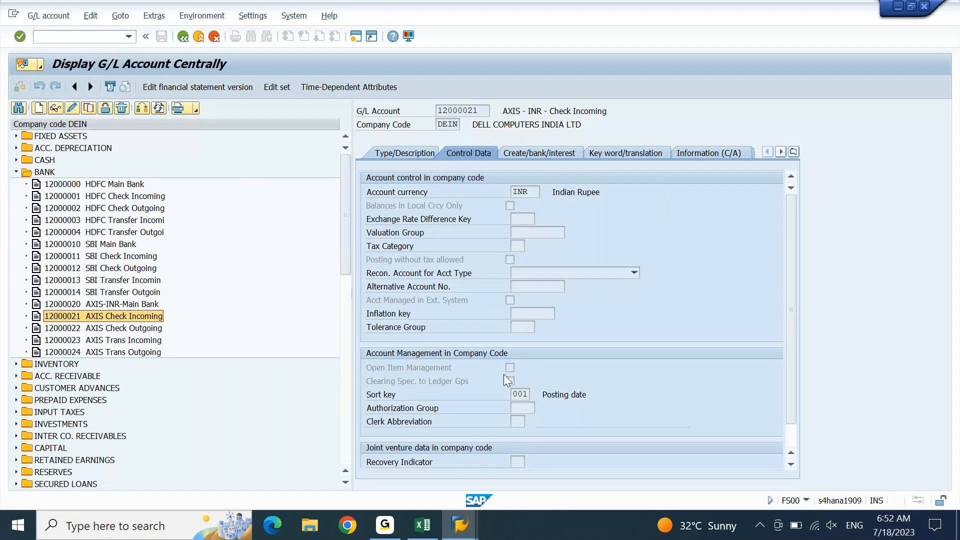
Try to save the account with Open Item Management enabled, clearing the option and returning to display mode at the end.
click(72, 109)
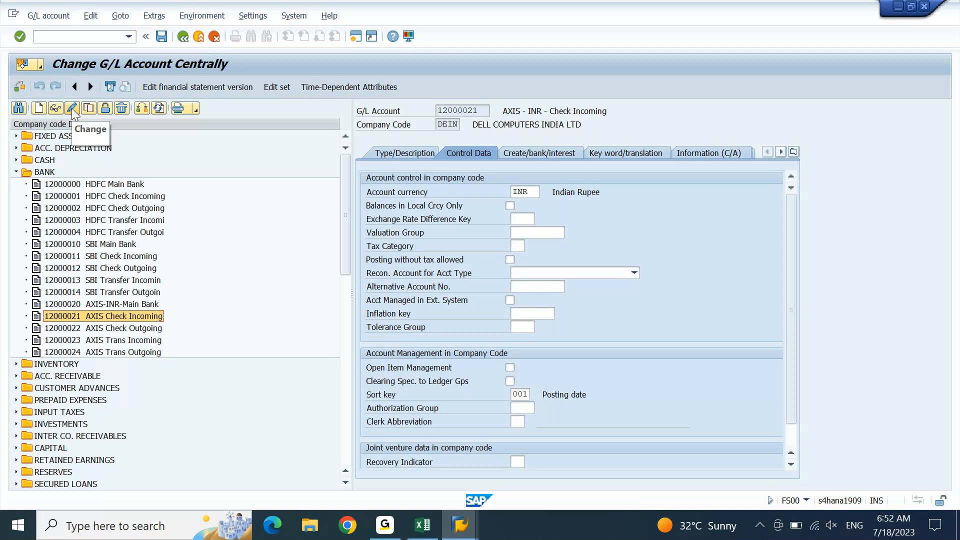
click(509, 367)
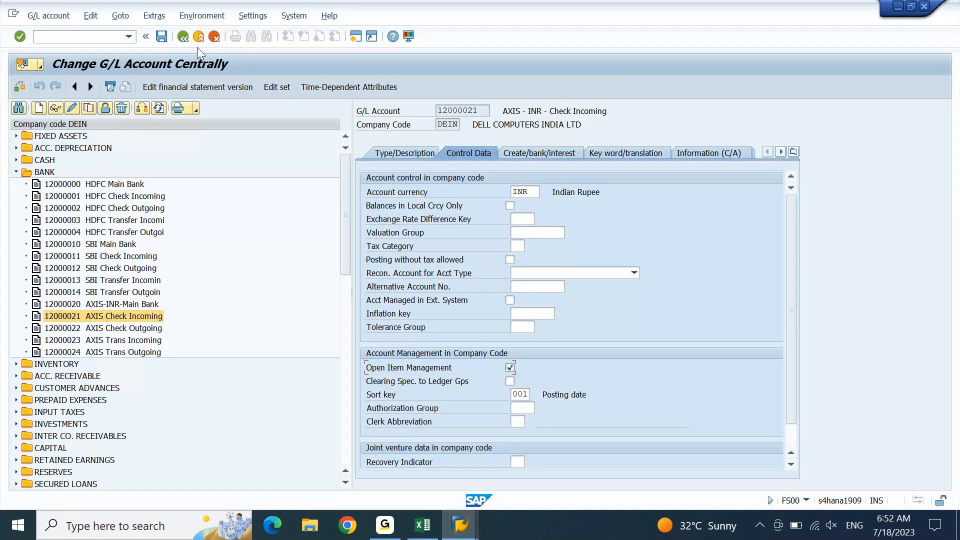
click(161, 36)
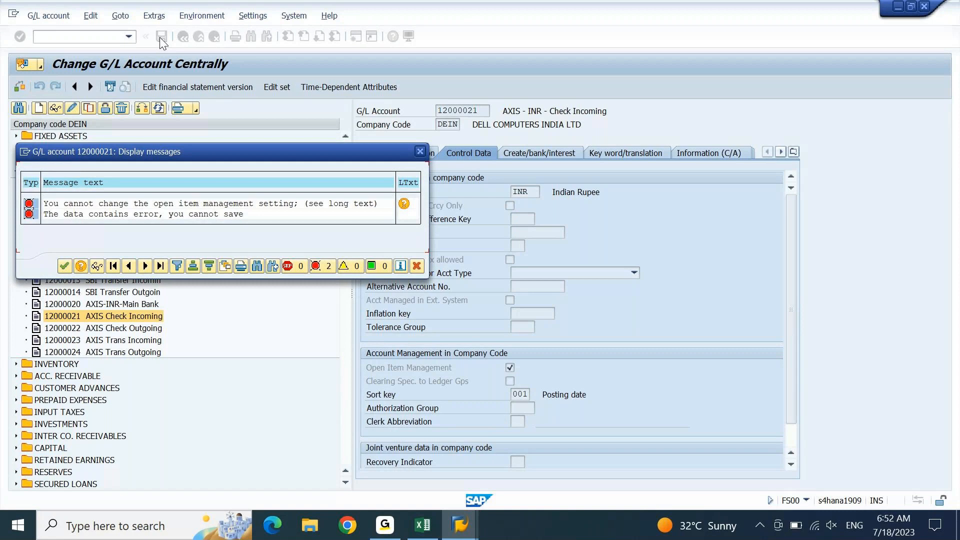
key(Return)
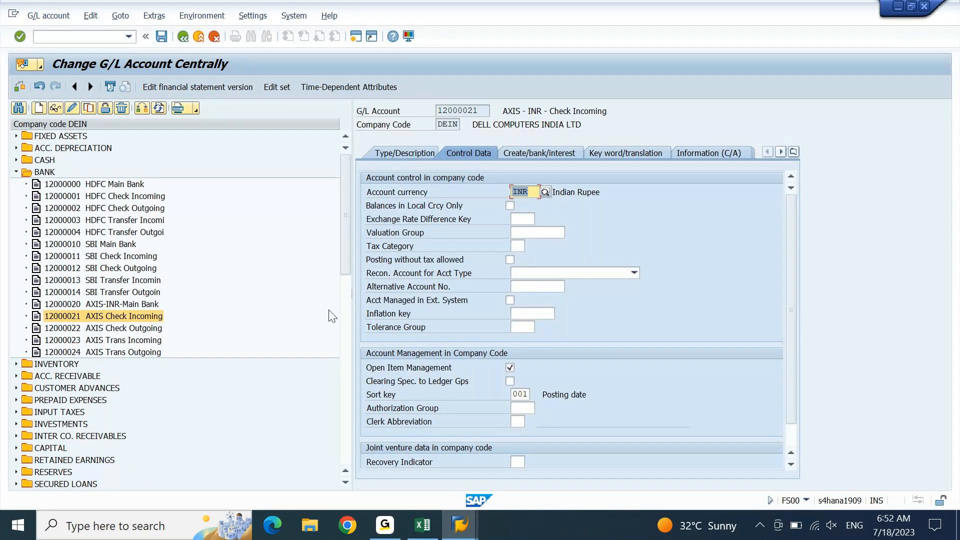
click(510, 368)
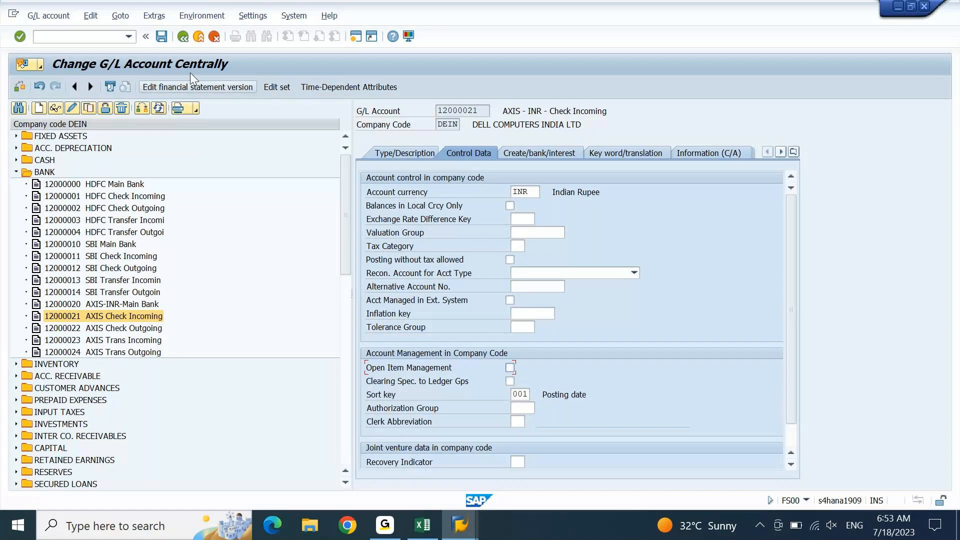
click(56, 109)
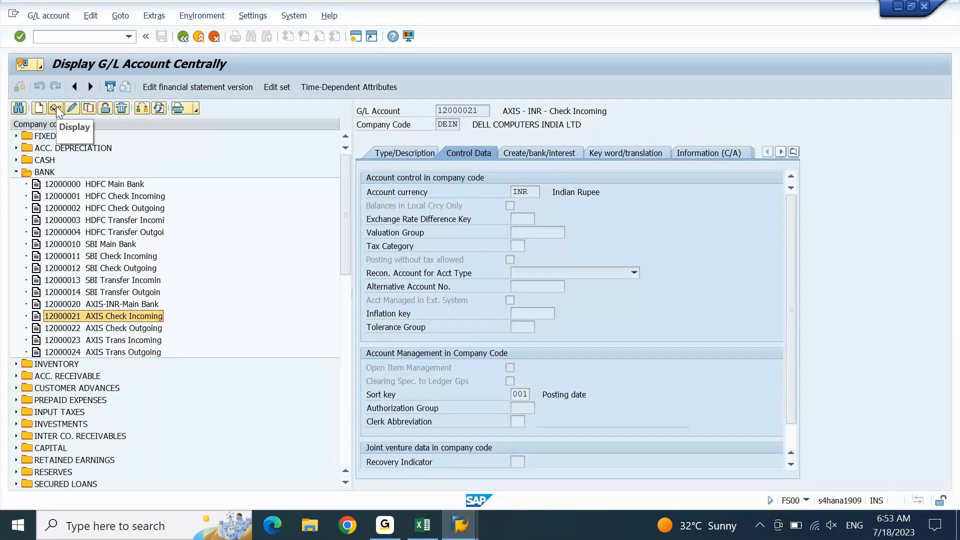
Switch to the Enter G/L Account Document session and end its transaction with /n.
mouse_move(461, 528)
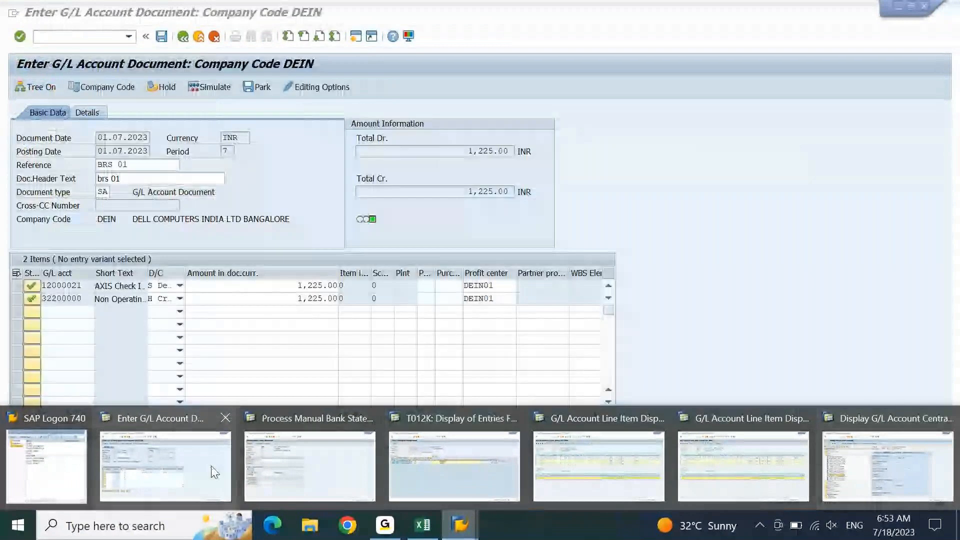
click(215, 472)
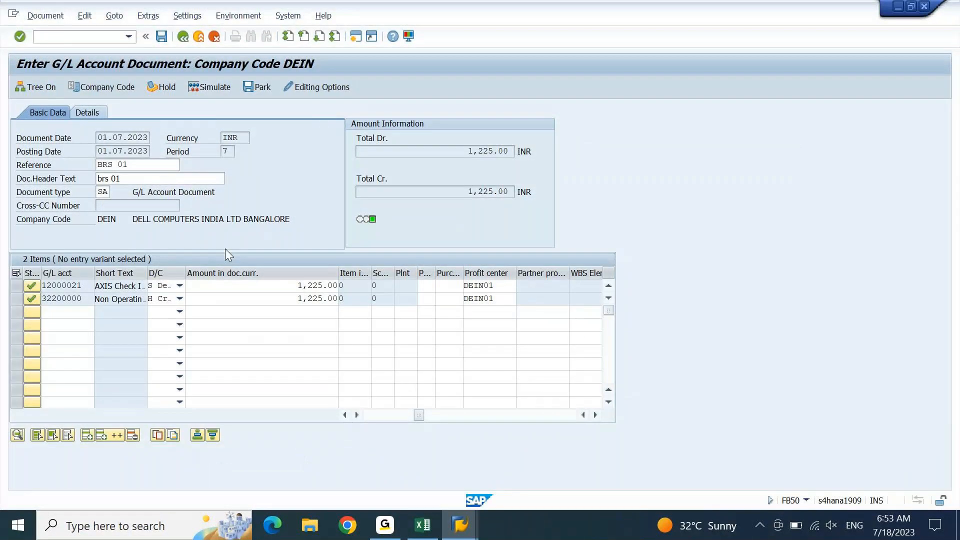
click(92, 37)
text(/n)
key(Return)
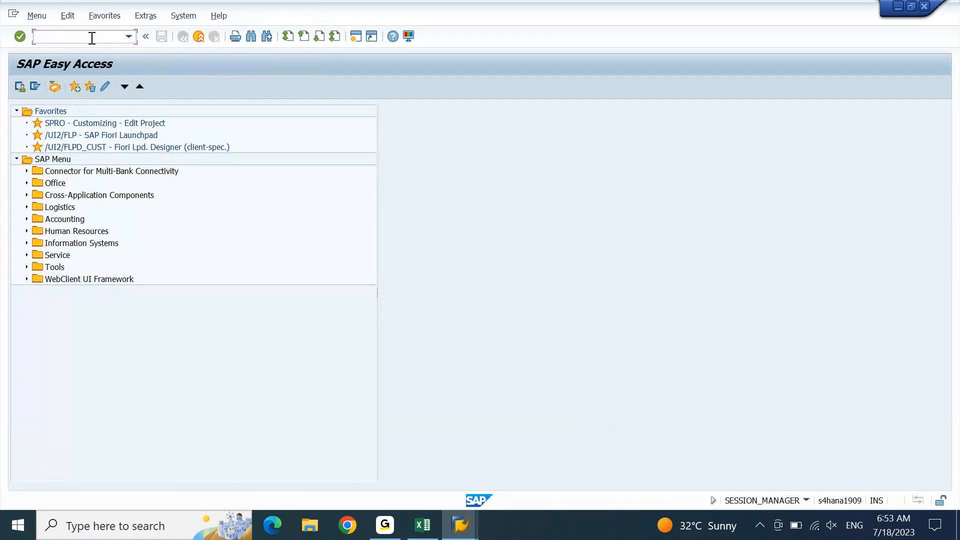
text(agl_)
text(activate_)
key(ctrl+a)
key(BackSpace)
In transaction SE93, look up codes matching fagl_act and try to run FAGL_ACTIVATE_OP.
text(se93)
key(Return)
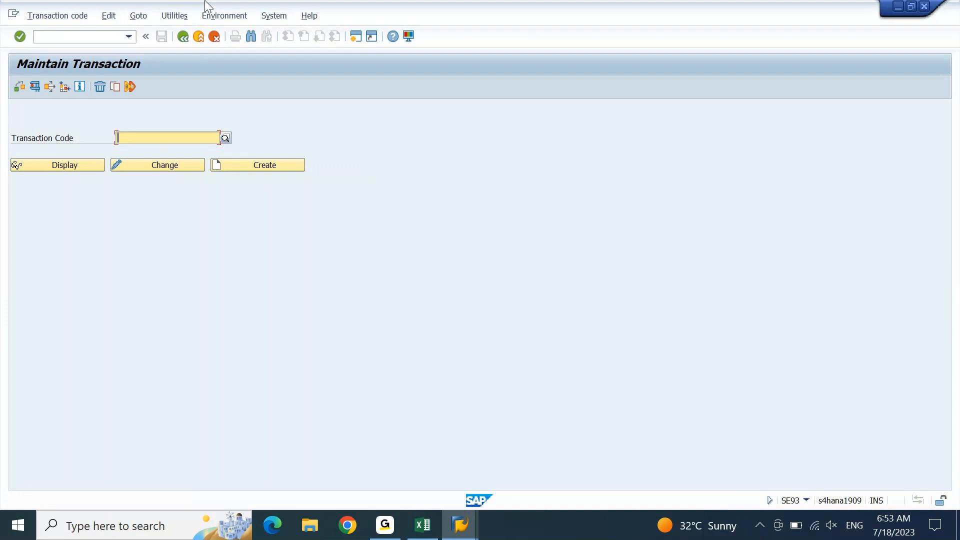
text(fagl_act)
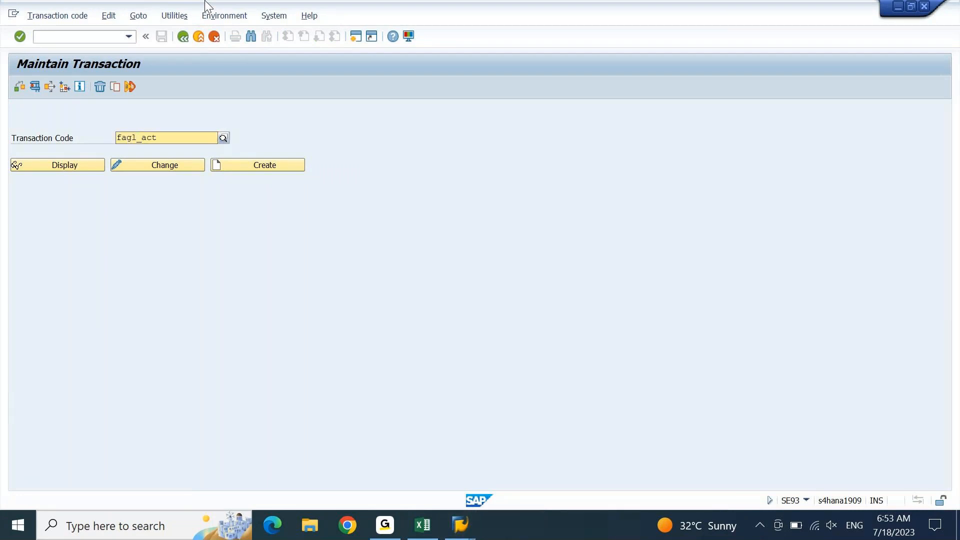
key(F4)
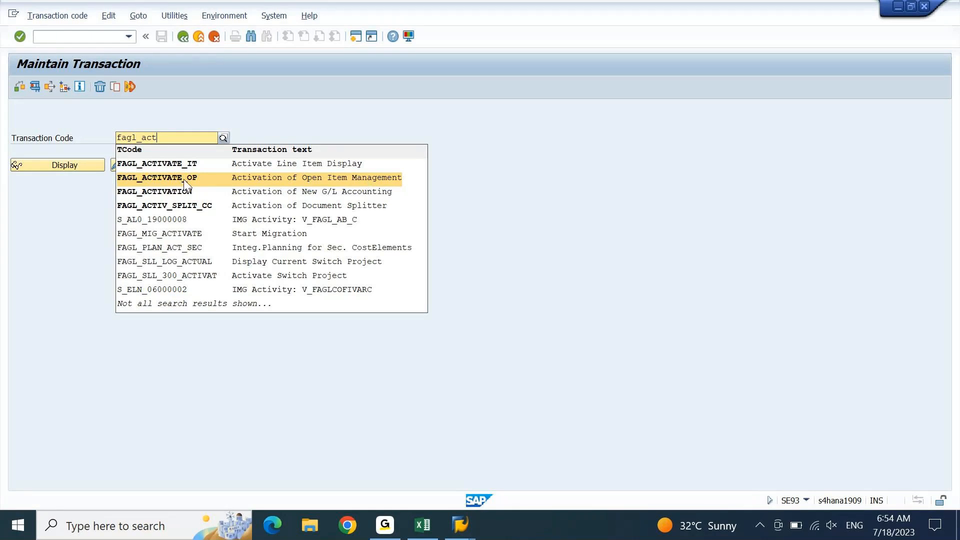
click(220, 179)
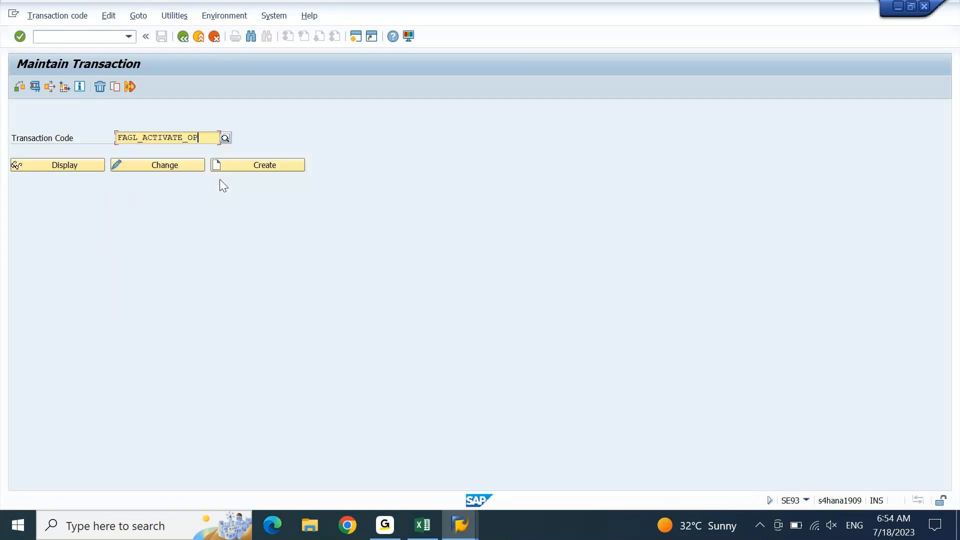
key(F8)
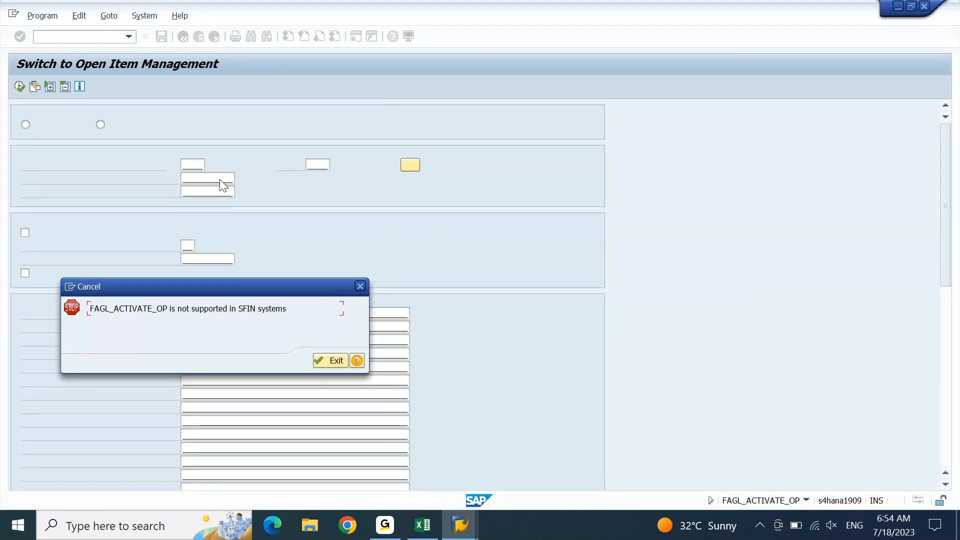
key(Return)
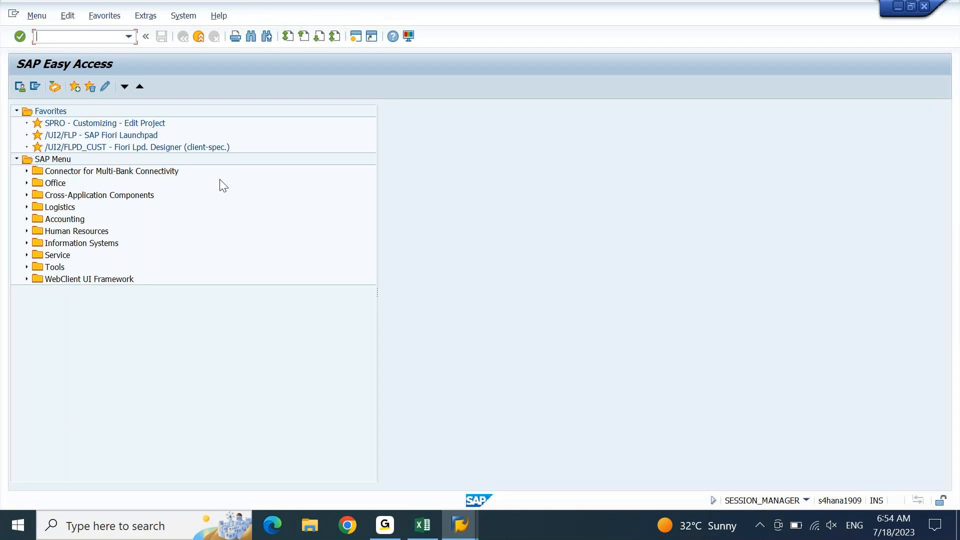
Execute the program FINS_SWITCH_TO_OPEN_ITEM from transaction SA38.
text(sa38)
key(Return)
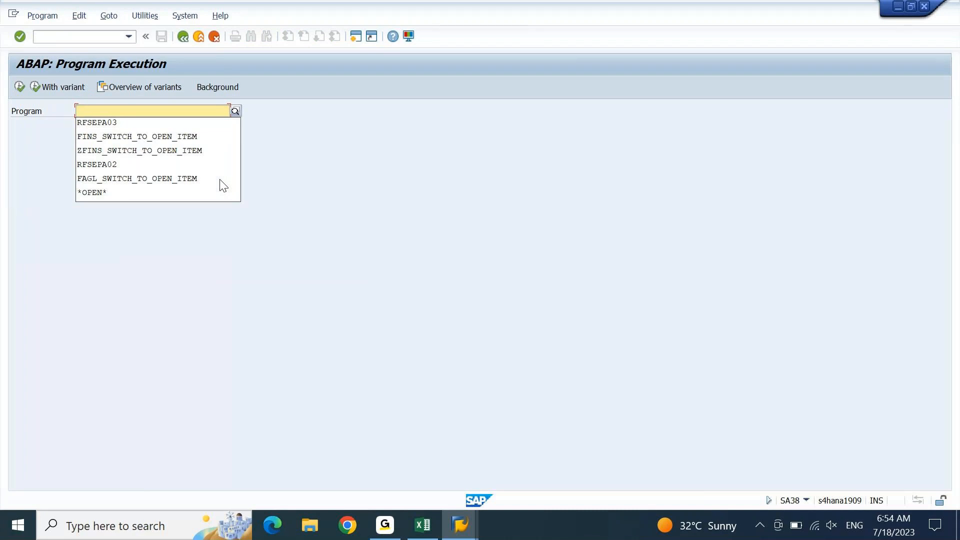
key(Down)
key(Down)
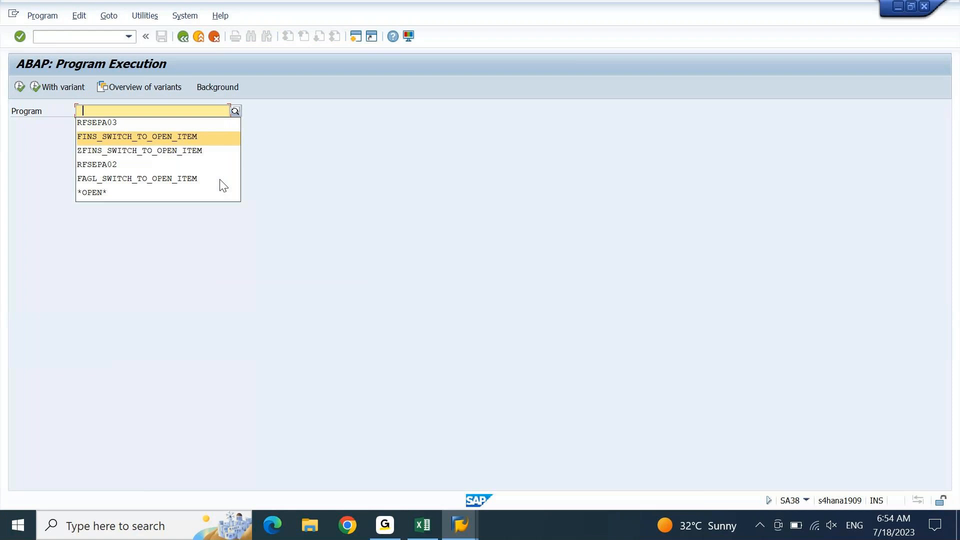
key(Return)
key(Return)
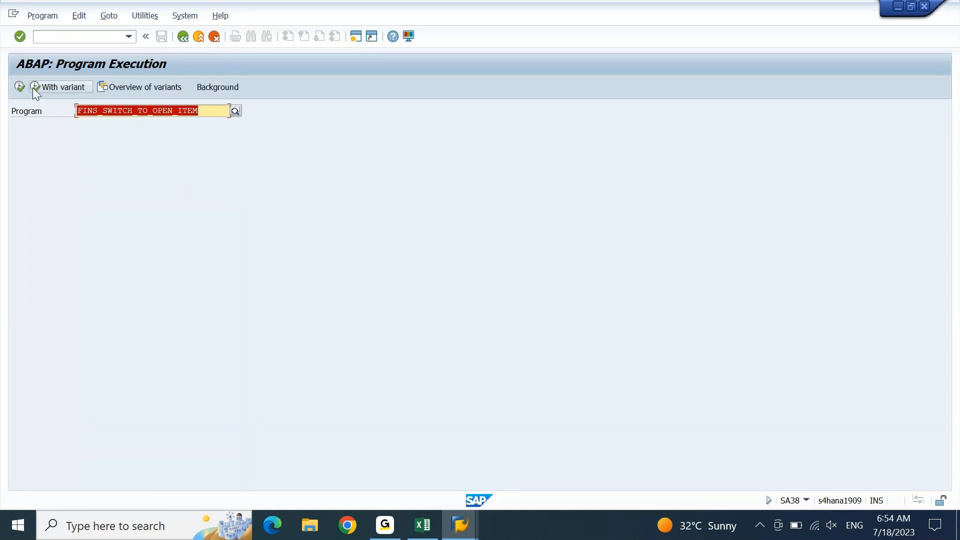
click(19, 87)
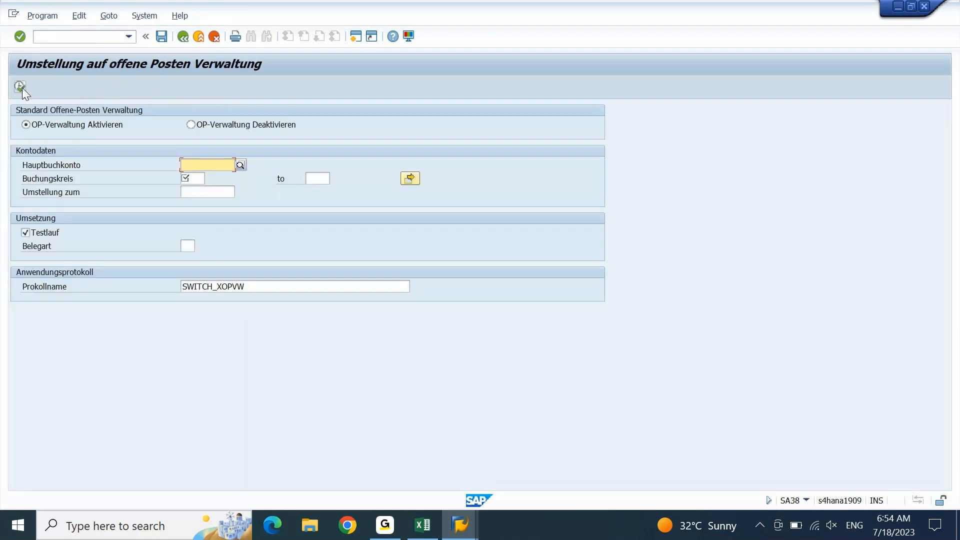
Go back to the program selection and execute FINS_SWITCH_TO_OPEN_ITEM again.
click(179, 39)
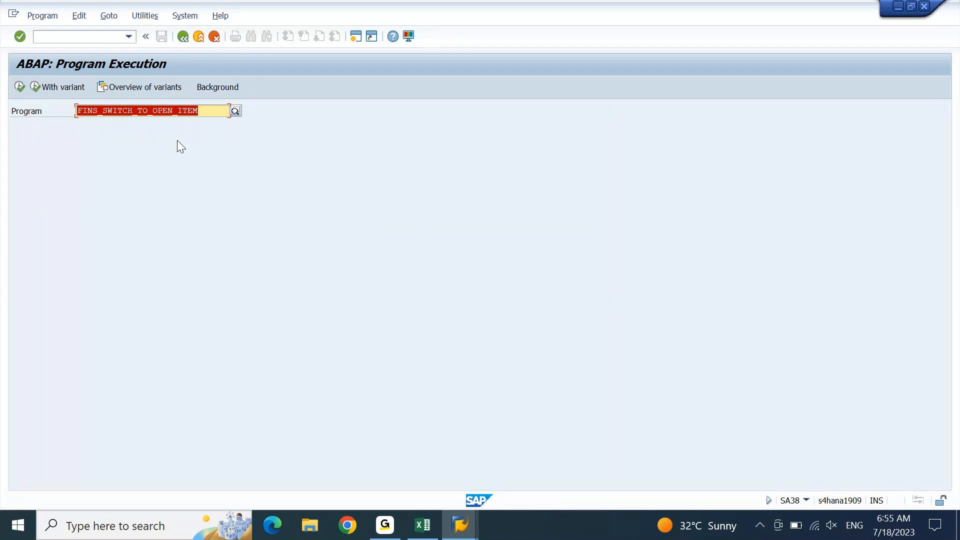
click(206, 111)
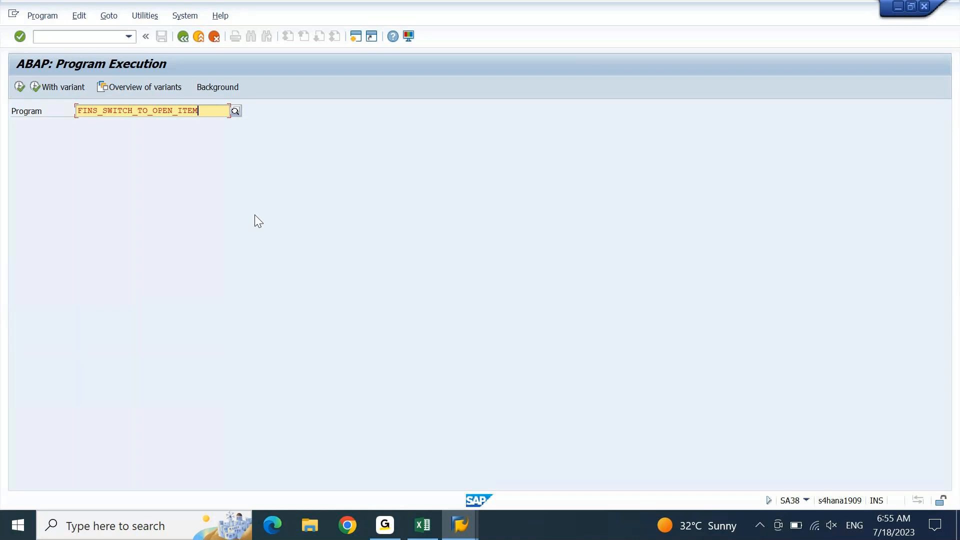
key(F8)
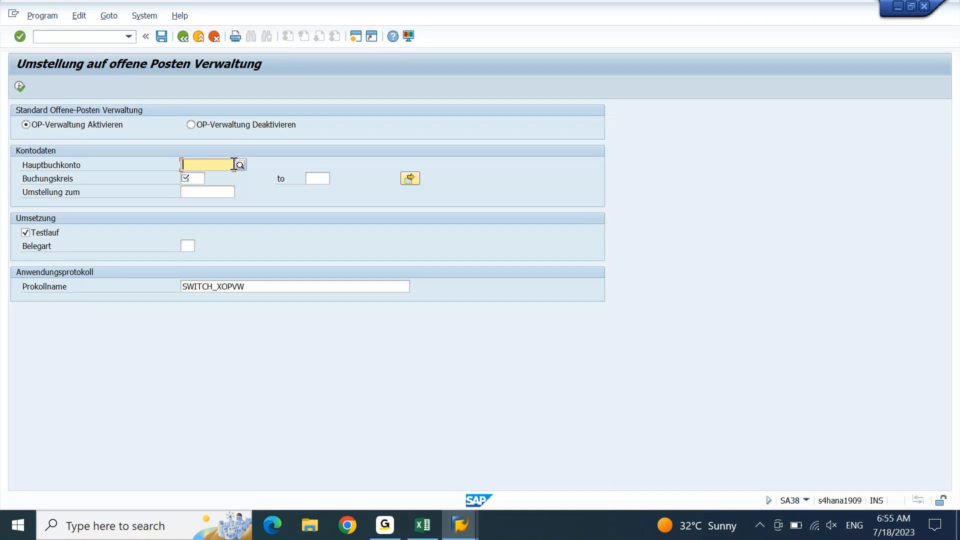
Set the company code (Buchungskreis) for the open item switch to dein.
click(189, 180)
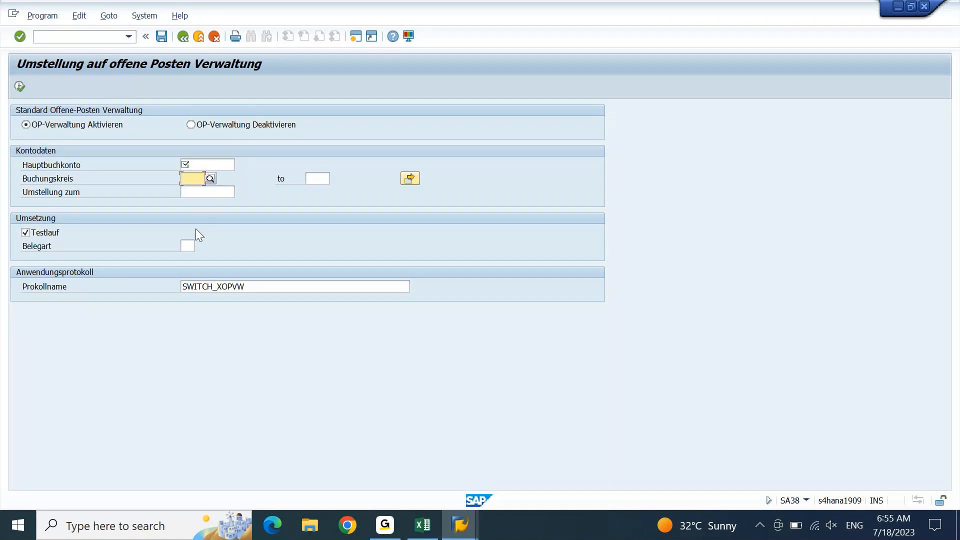
text(dein)
key(Return)
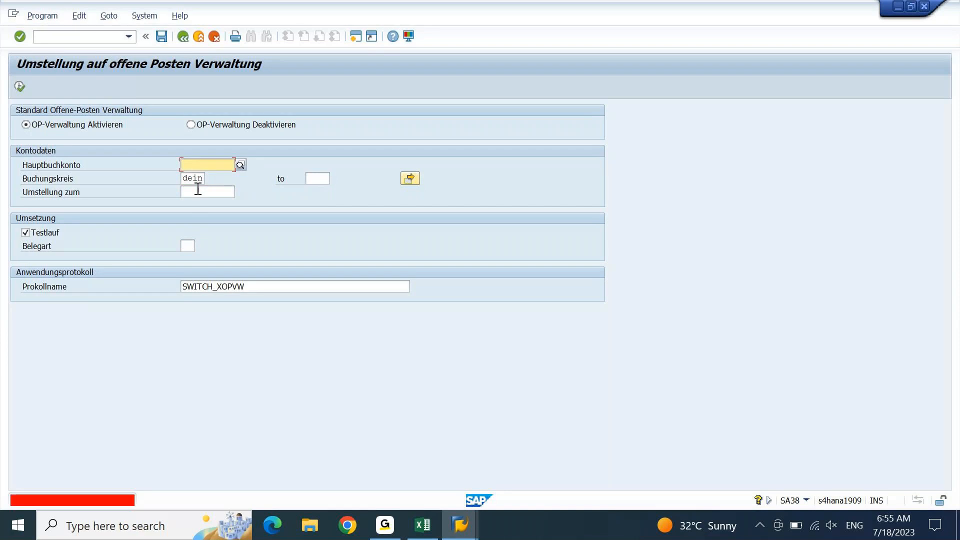
click(460, 524)
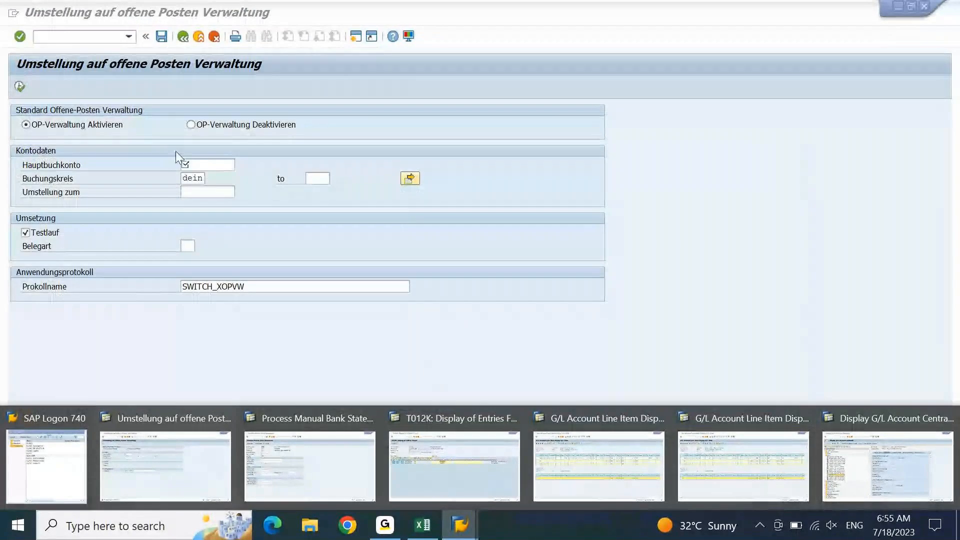
click(199, 164)
text(dein01)
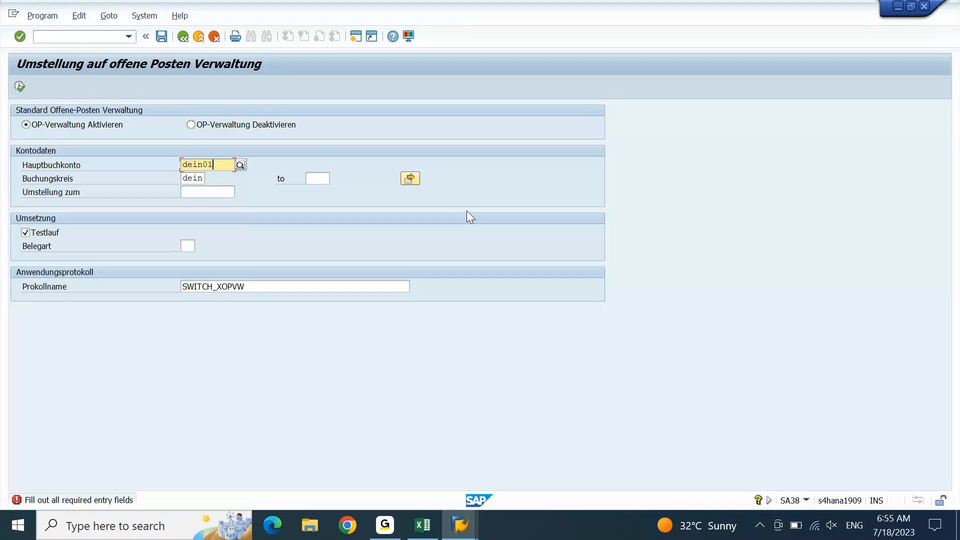
key(shift+Home)
key(BackSpace)
Set the G/L account (Hauptbuchkonto) to 12000021, AXIS - INR - Check Incoming.
text(12)
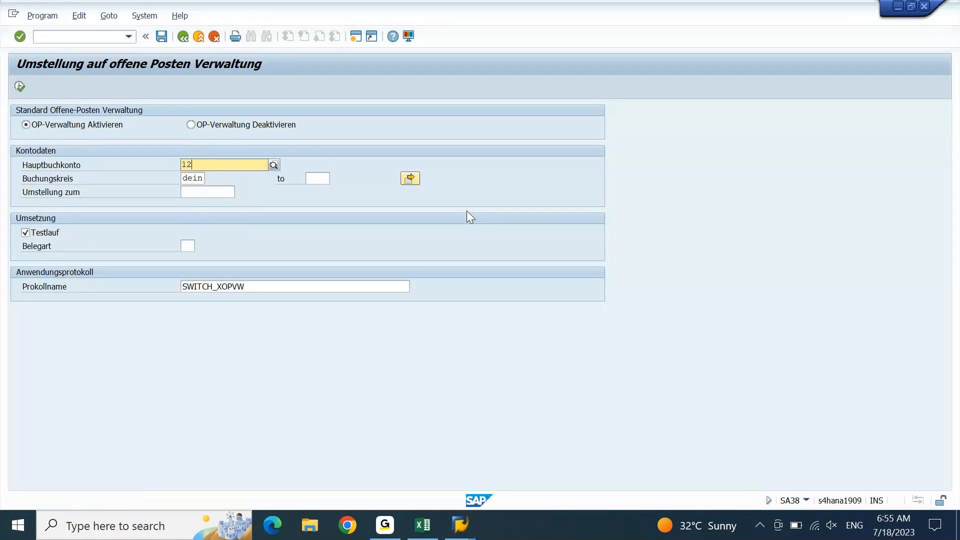
key(Down)
key(Down)
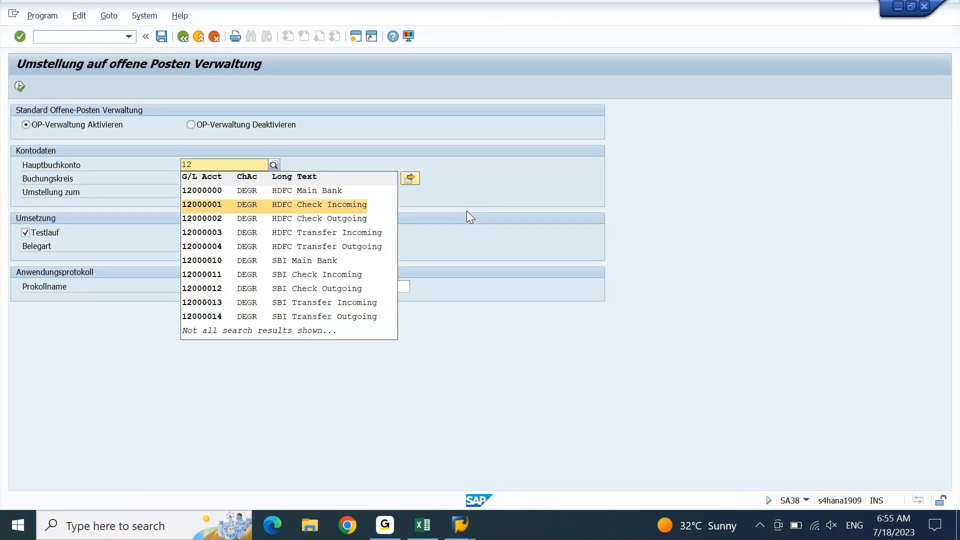
key(Return)
key(BackSpace)
key(BackSpace)
text(2)
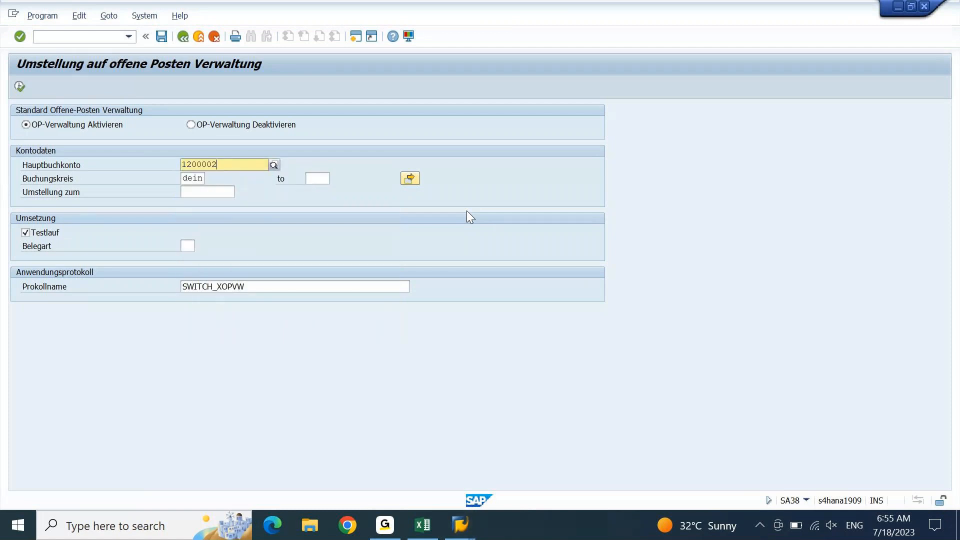
key(Down)
key(Down)
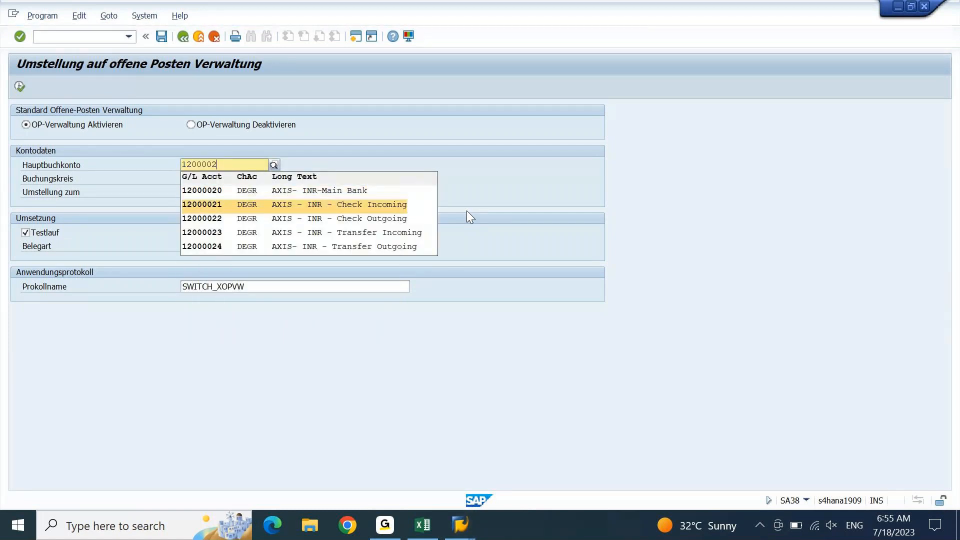
key(Return)
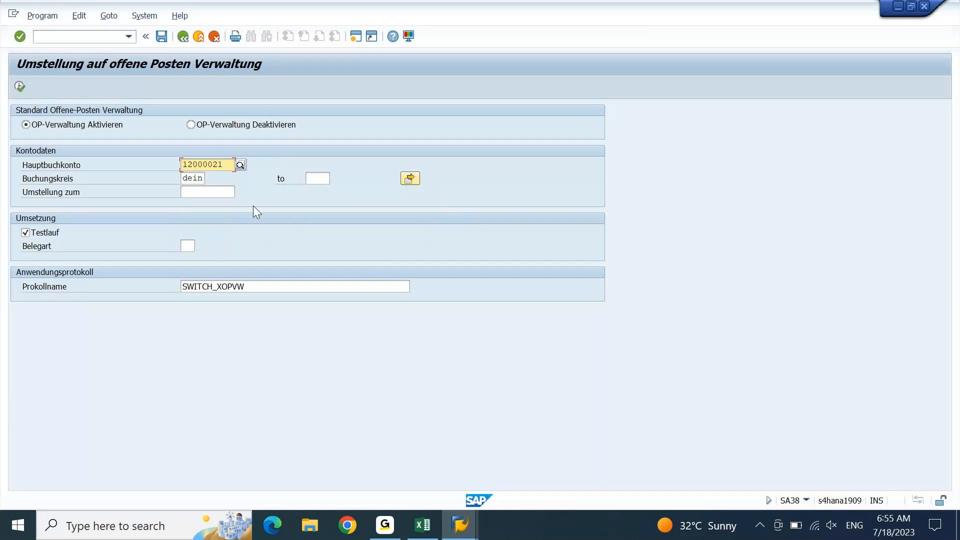
Check the posting date of the line item on G/L account 12000021 in the G/L Account Line Item Display session.
click(231, 194)
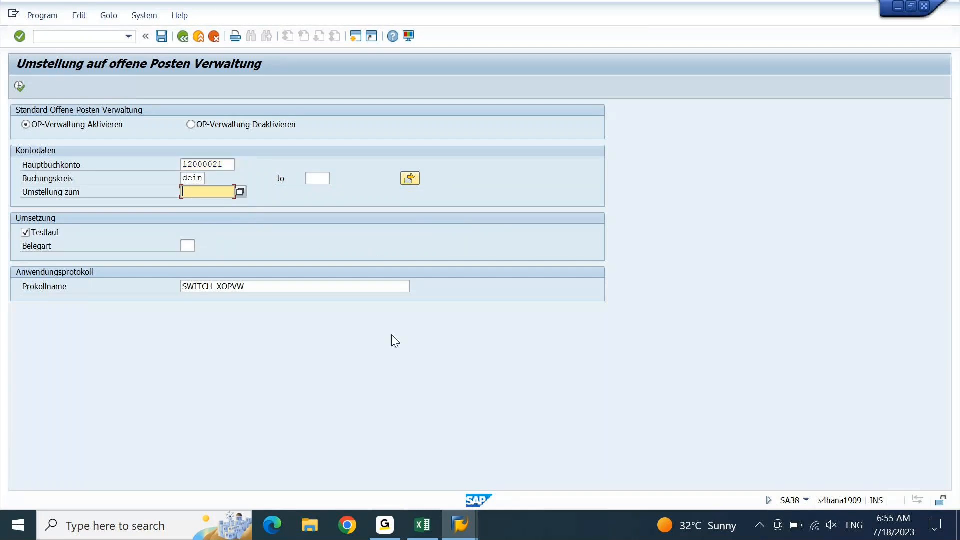
click(459, 525)
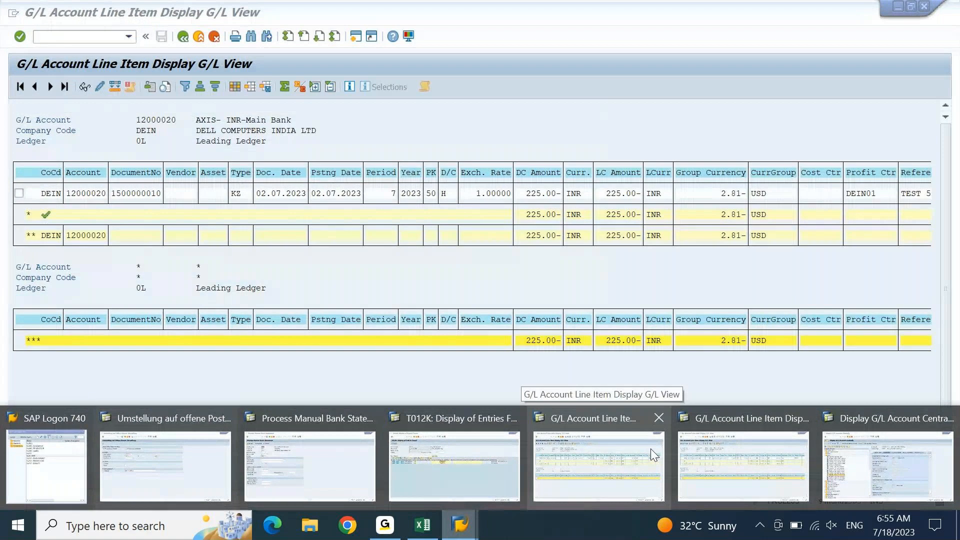
click(650, 449)
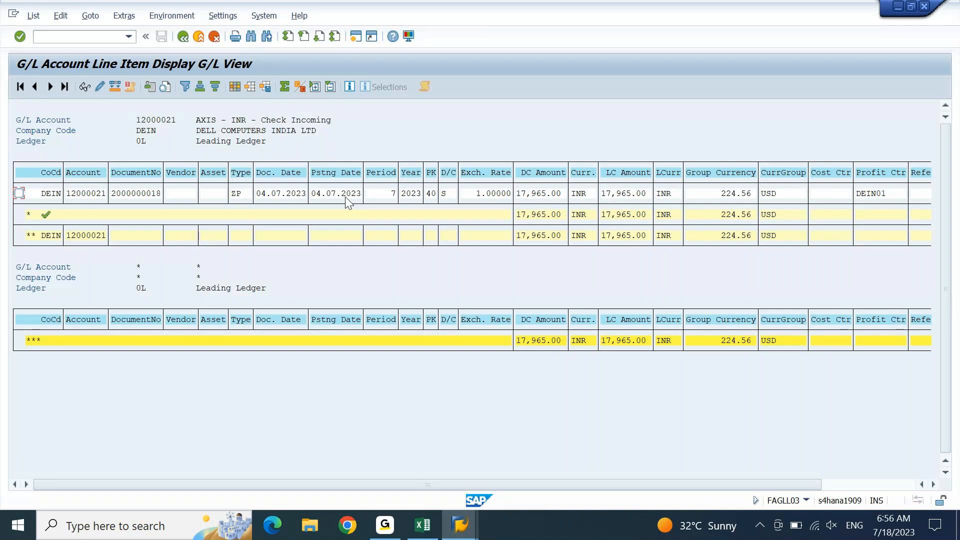
mouse_move(460, 525)
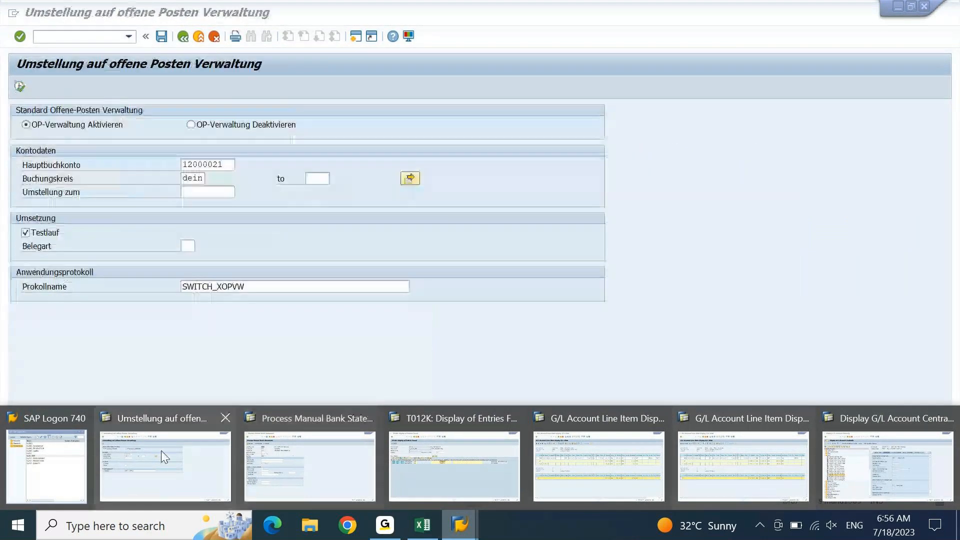
Set the switch date (Umstellung zum) to 04.07.2023 and try to execute the test run of the open item switch.
click(161, 451)
text(04)
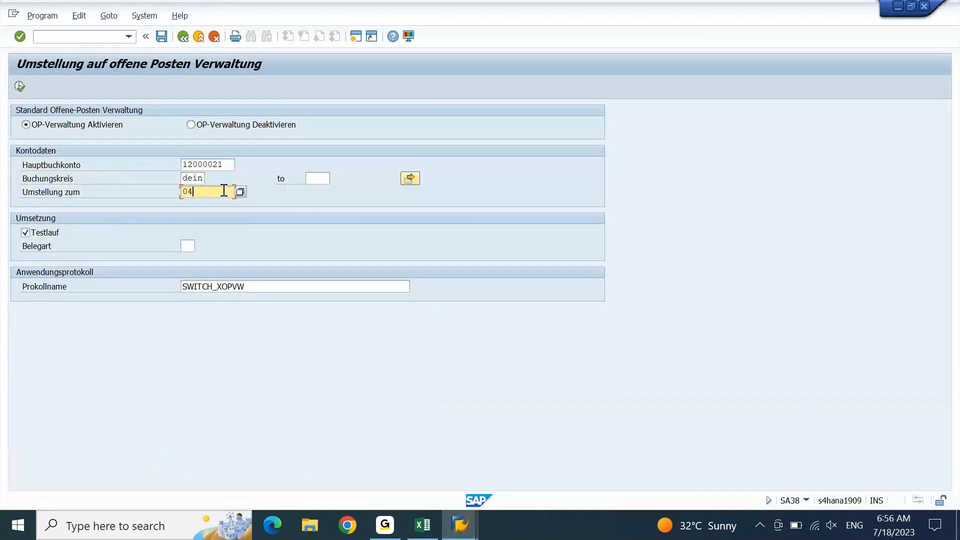
text(.07.2023)
key(Return)
click(20, 85)
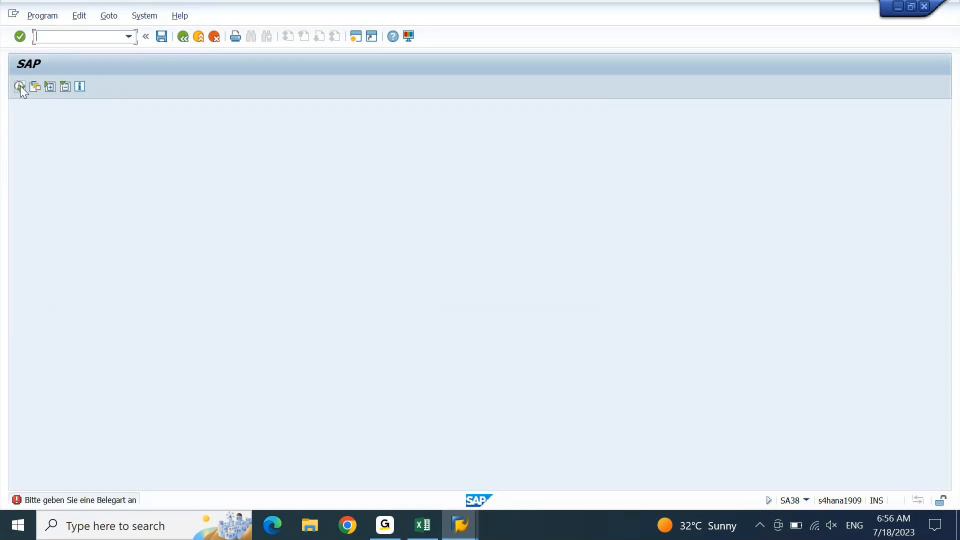
Restart FINS_SWITCH_TO_OPEN_ITEM and fill in G/L account 12000021 and company code DEIN.
click(20, 85)
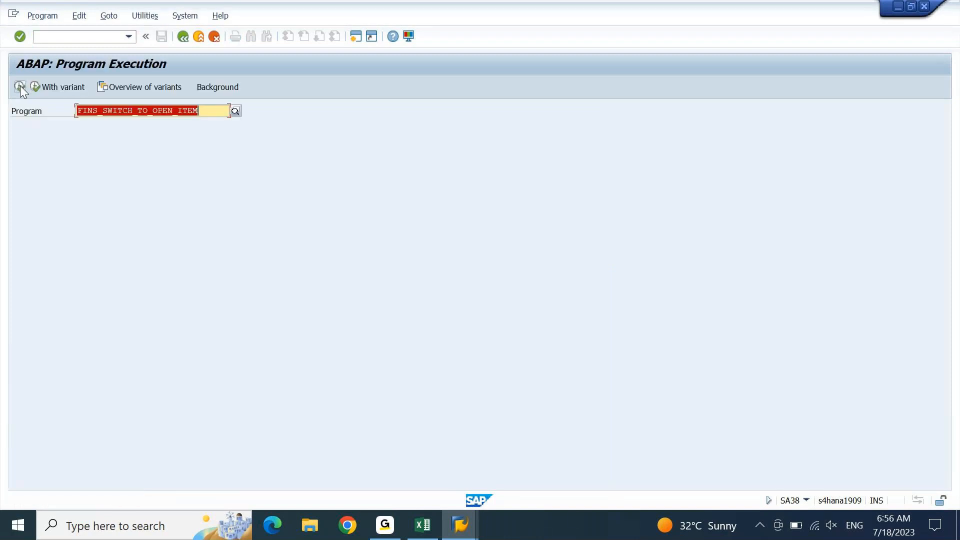
click(20, 86)
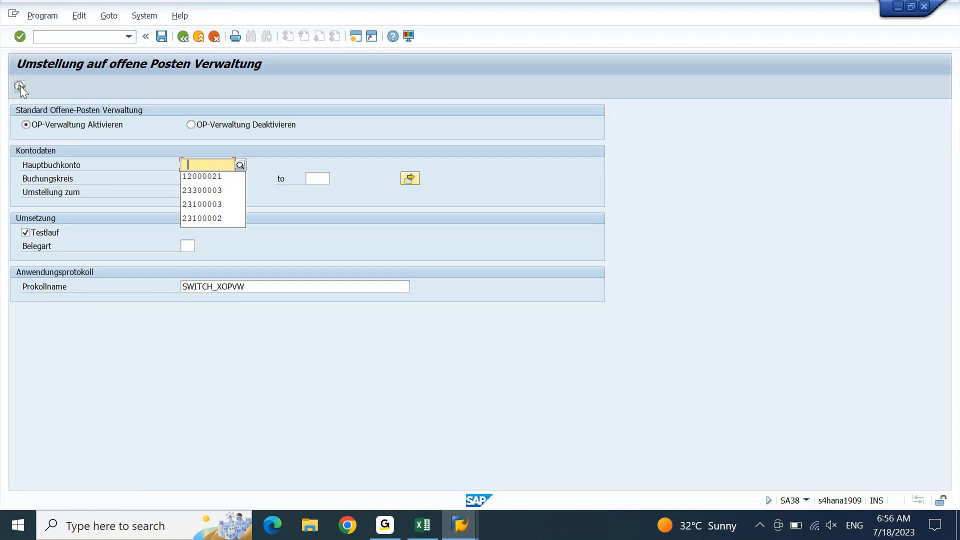
key(Down)
key(Return)
key(Down)
key(Tab)
key(Tab)
key(Tab)
Set the switch date (Umstellung zum) to 01.07.2023 and try to execute the test run.
key(Down)
key(Return)
key(Home)
key(Right)
key(shift+Right)
text(1)
key(F8)
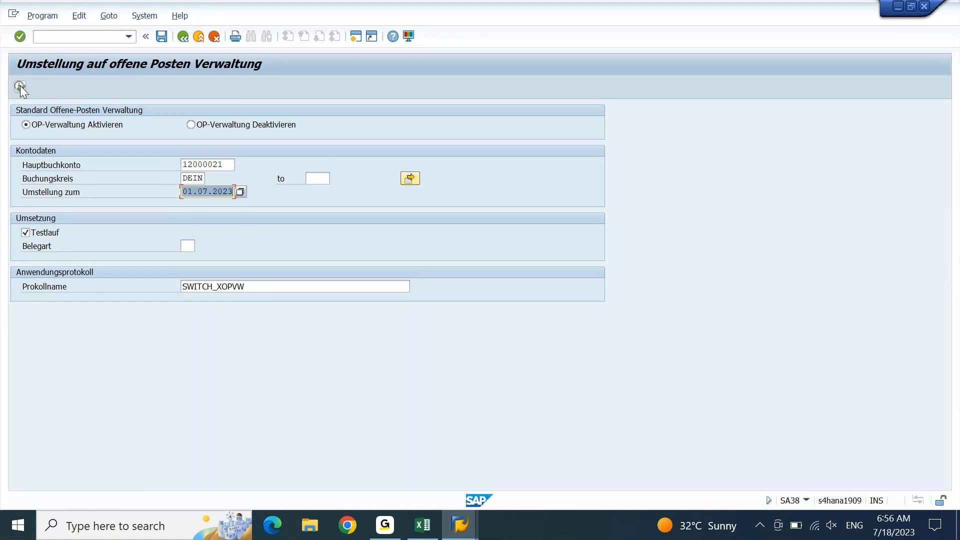
click(20, 85)
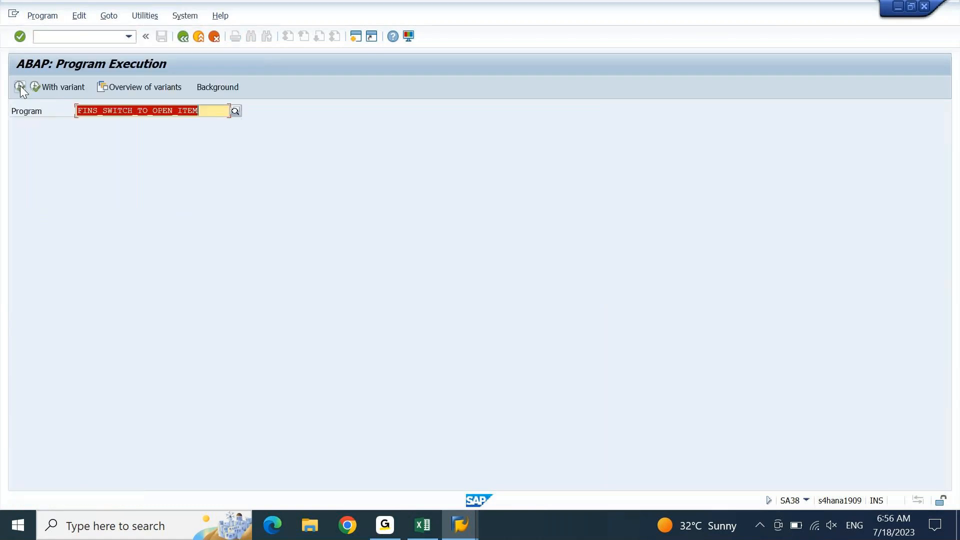
Execute FINS_SWITCH_TO_OPEN_ITEM again and fill in G/L account 12000021, company code DEIN and switch date 010723.
click(20, 86)
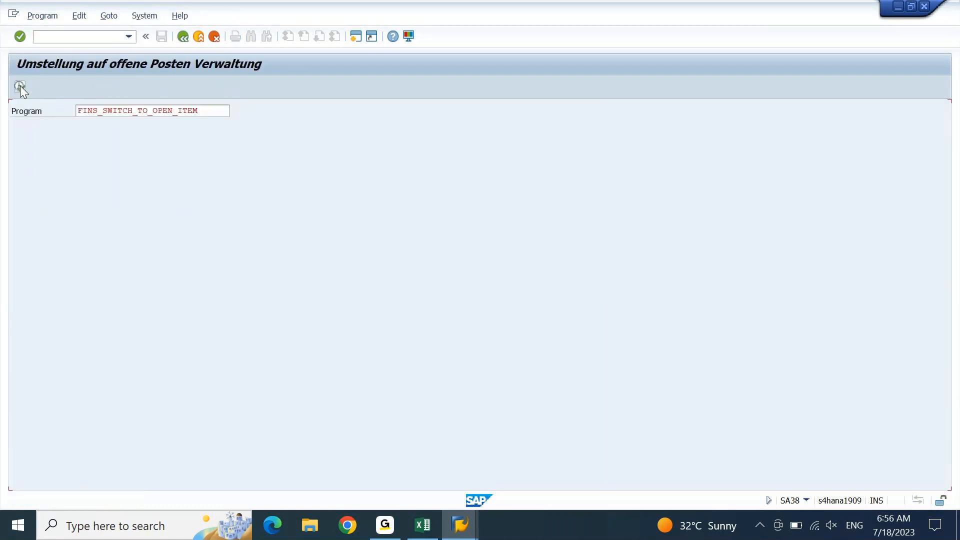
key(Down)
key(Tab)
key(Down)
key(Tab)
key(Tab)
key(Tab)
key(Down)
key(Tab)
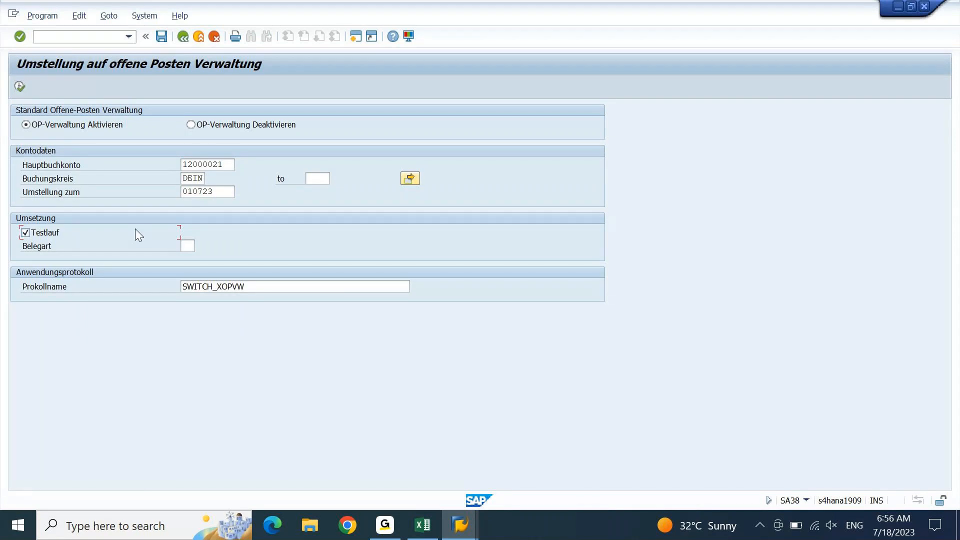
Recheck the line item's posting date, then try the test run with the switch date (Umstellung zum) set to 30.06.2023.
key(alt+Tab)
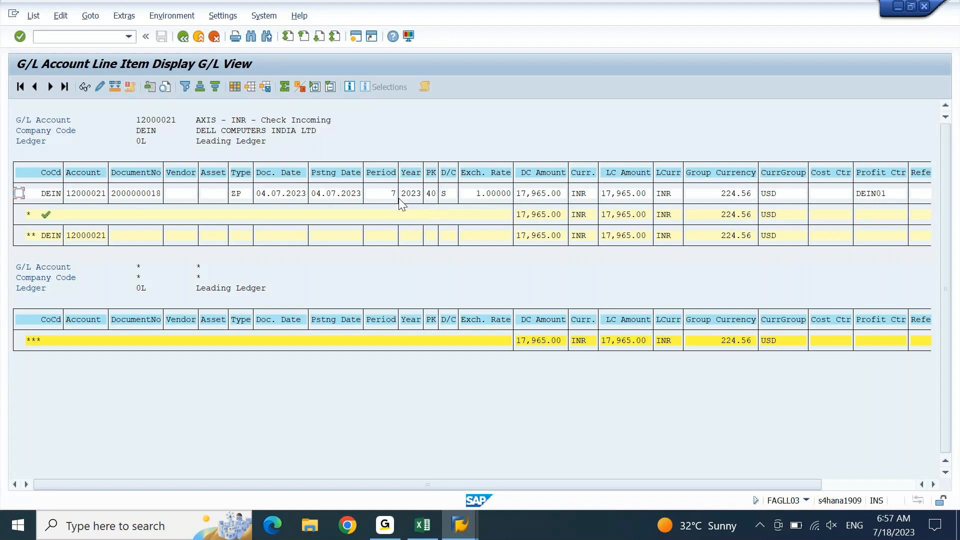
key(alt+Tab)
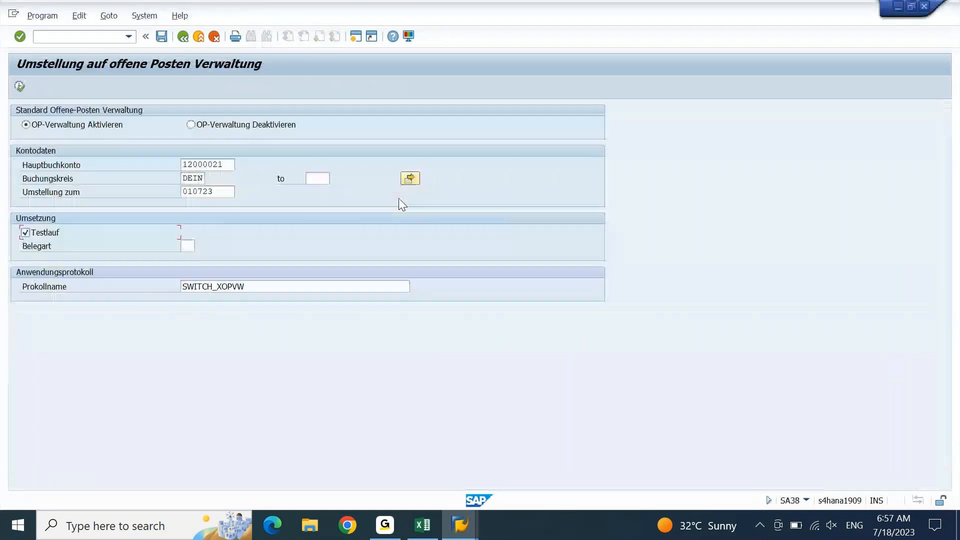
key(Tab)
key(Home)
key(shift+Right)
key(shift+Right)
text(0)
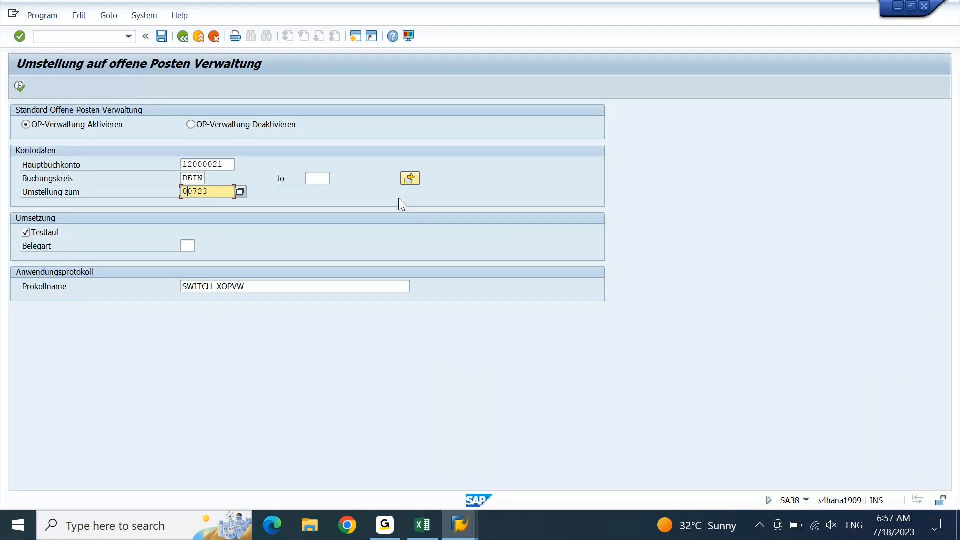
key(Right)
key(shift+Home)
text(30.0)
text(6)
key(Return)
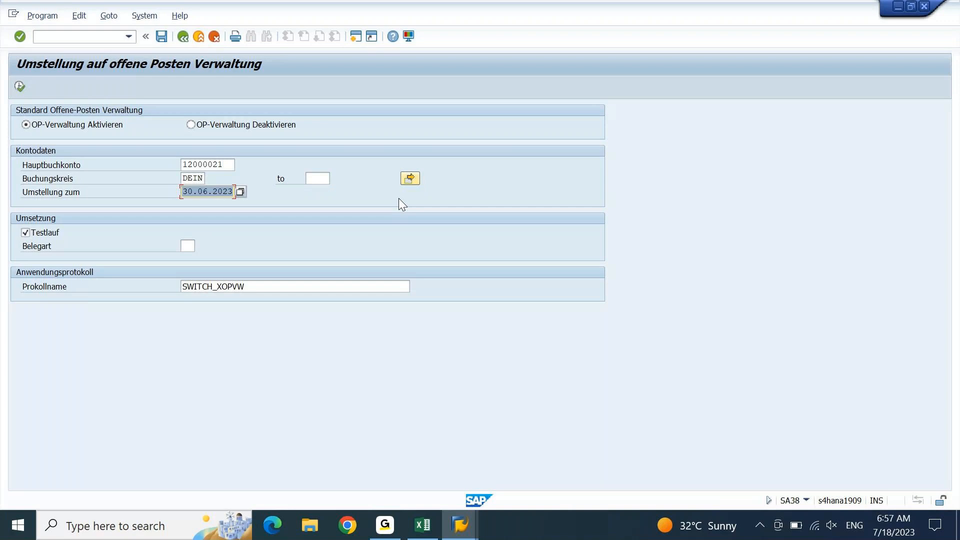
key(F8)
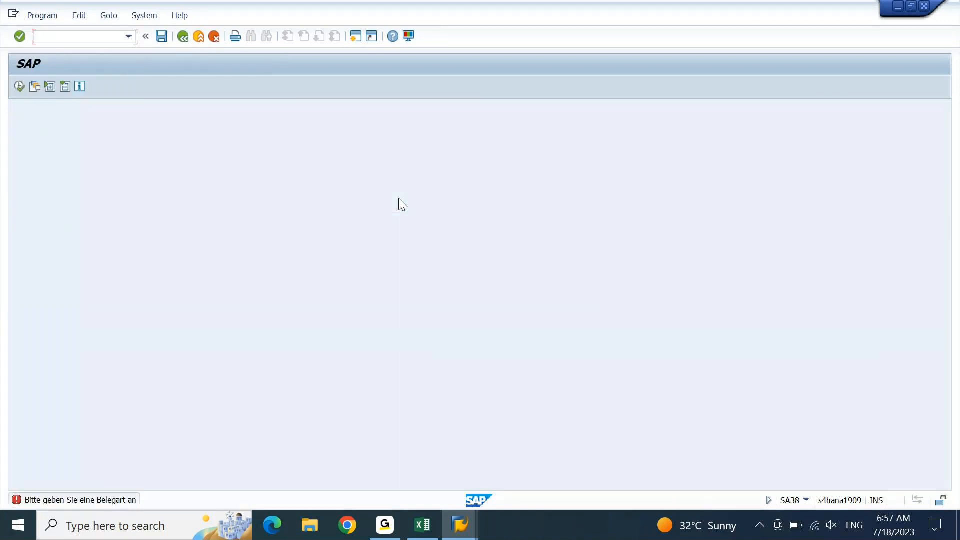
Return to the program selection, rerun FINS_SWITCH_TO_OPEN_ITEM, and enter G/L account 12000021 with company code DEIN.
key(F3)
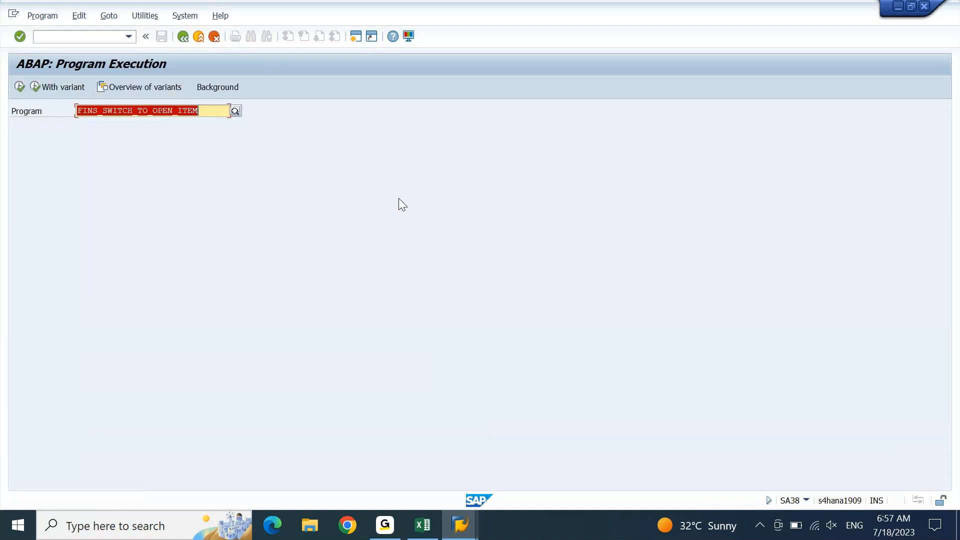
key(F8)
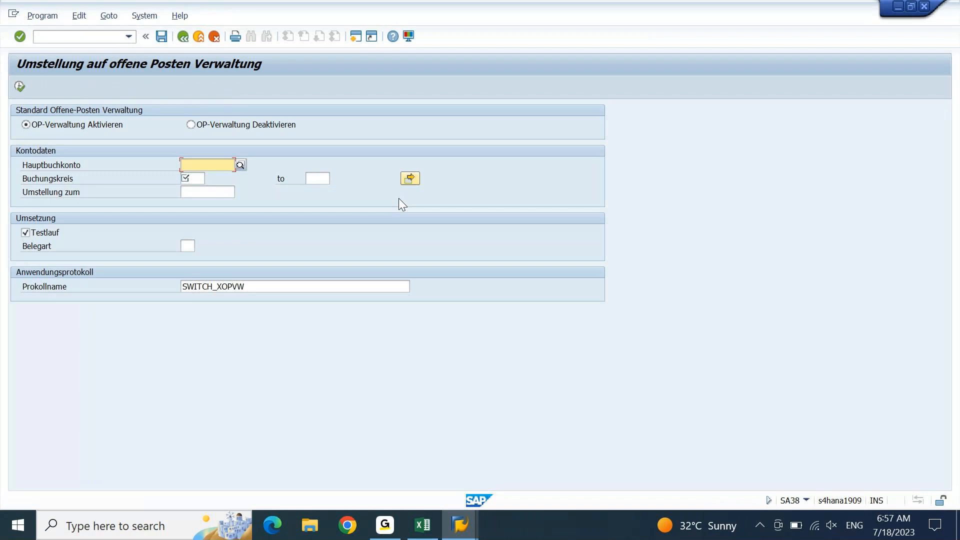
key(Down)
key(Tab)
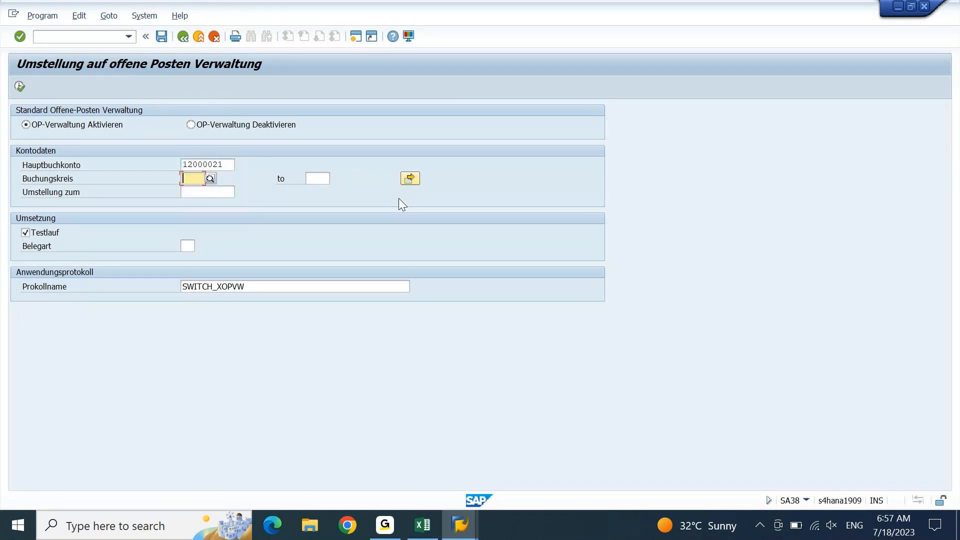
key(Down)
key(Return)
Set the switch date (Umstellung zum) to 31.07.2023 and try to execute the test run from SA38.
key(Tab)
key(Down)
key(Return)
key(Home)
key(Right)
text(1)
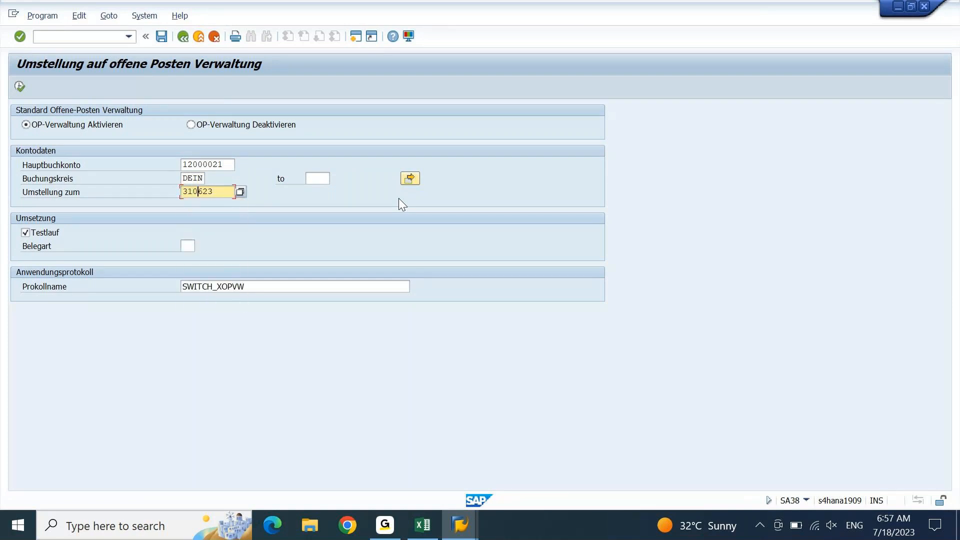
key(Right)
text(7)
key(Return)
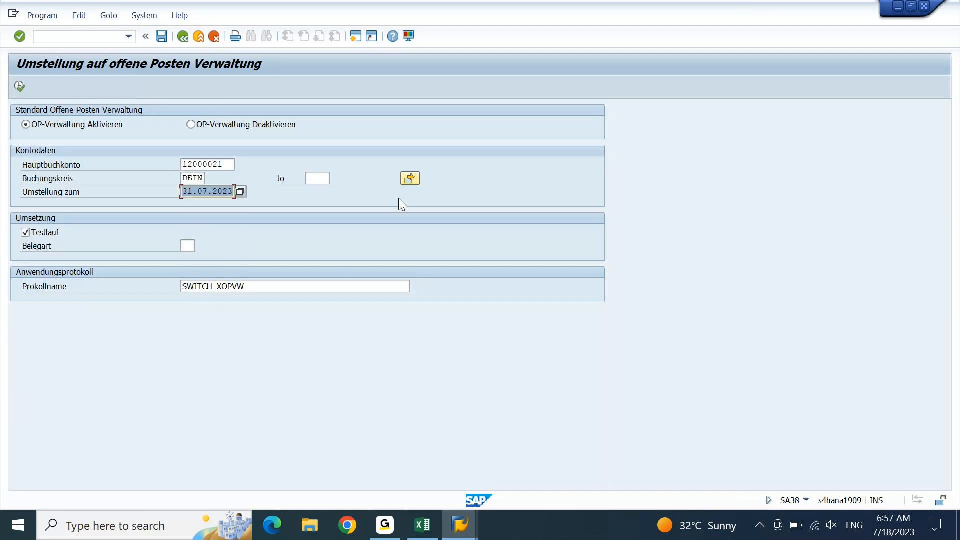
key(F8)
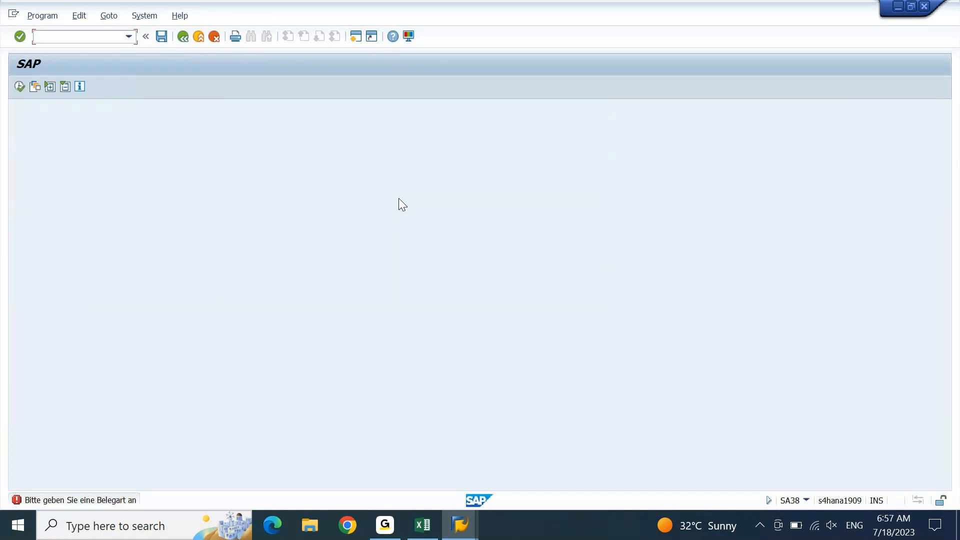
Leave SA38 and execute the program FINS_SWITCH_TO_OPEN_ITEM from transaction SE38.
key(F3)
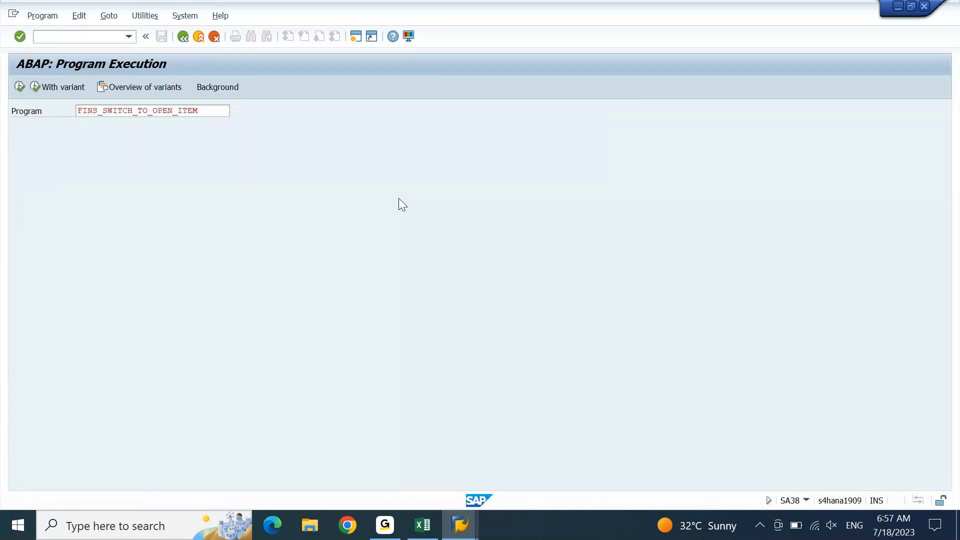
key(F8)
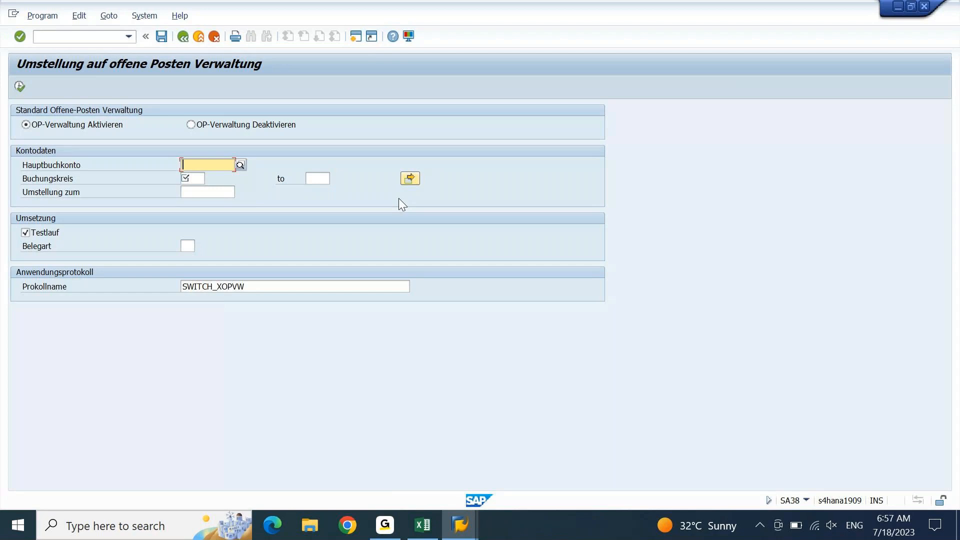
key(F3)
key(F3)
text(se38)
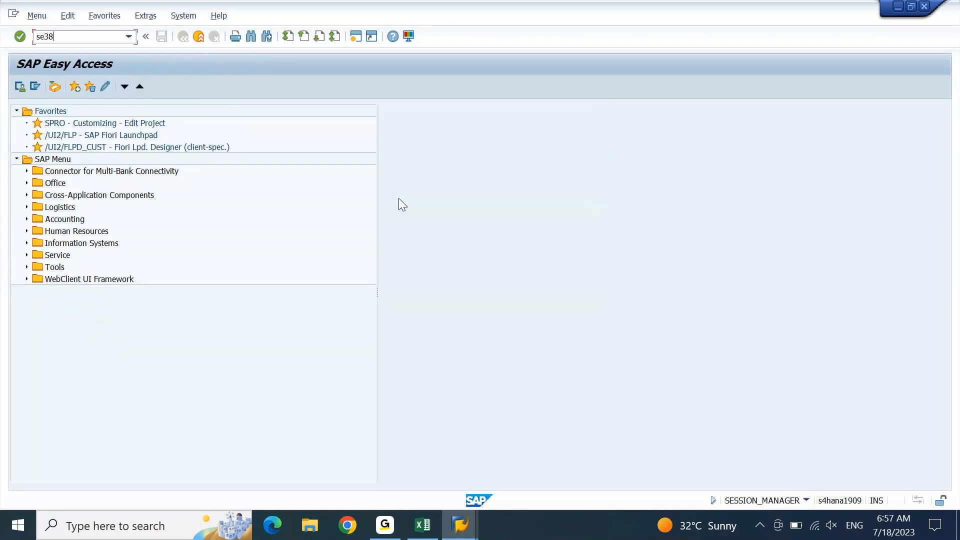
key(Return)
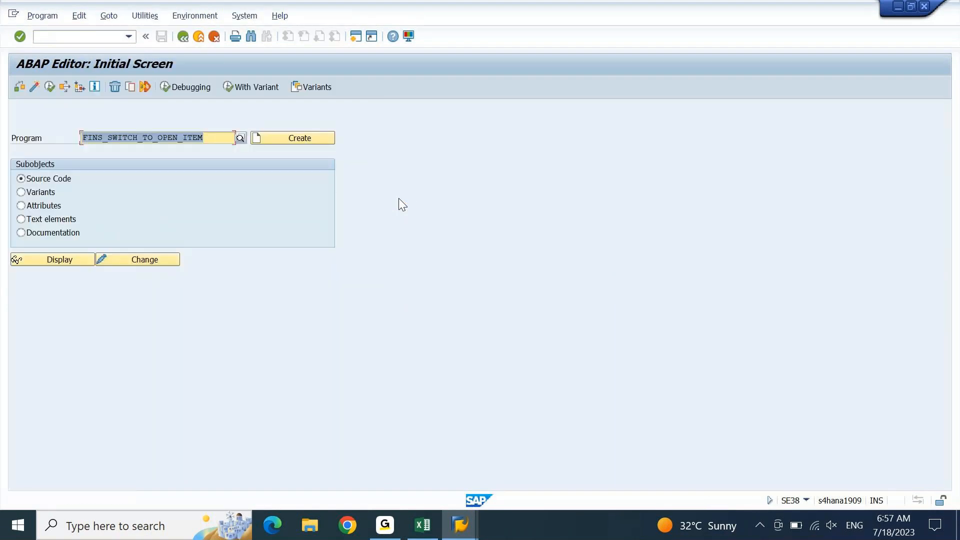
key(F8)
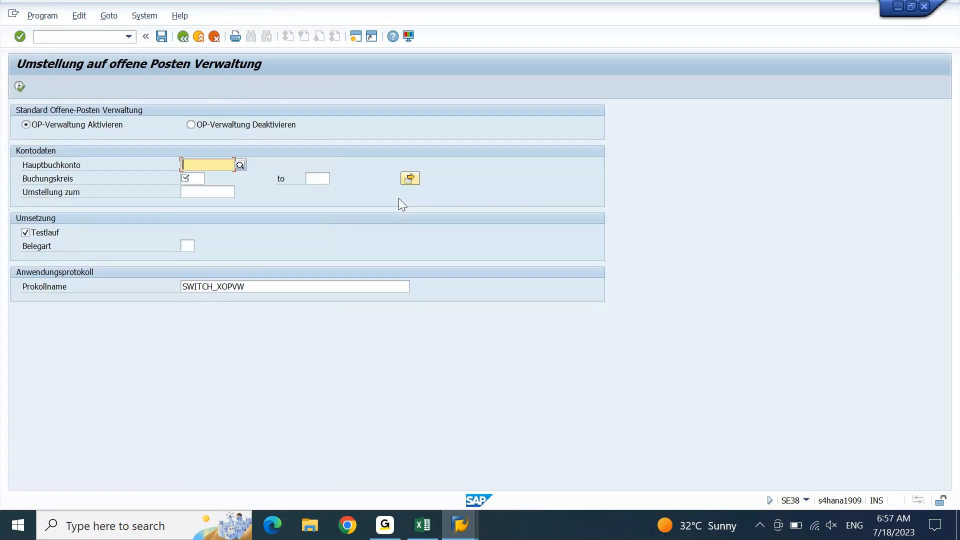
Fill in G/L account 12000021 and company code DEIN for the open item switch.
key(Down)
key(Return)
key(Tab)
key(Down)
key(Return)
Set the switch date (Umstellung zum) to 30.06.2023 and try to execute the test run from SE38.
key(Tab)
key(Down)
key(Down)
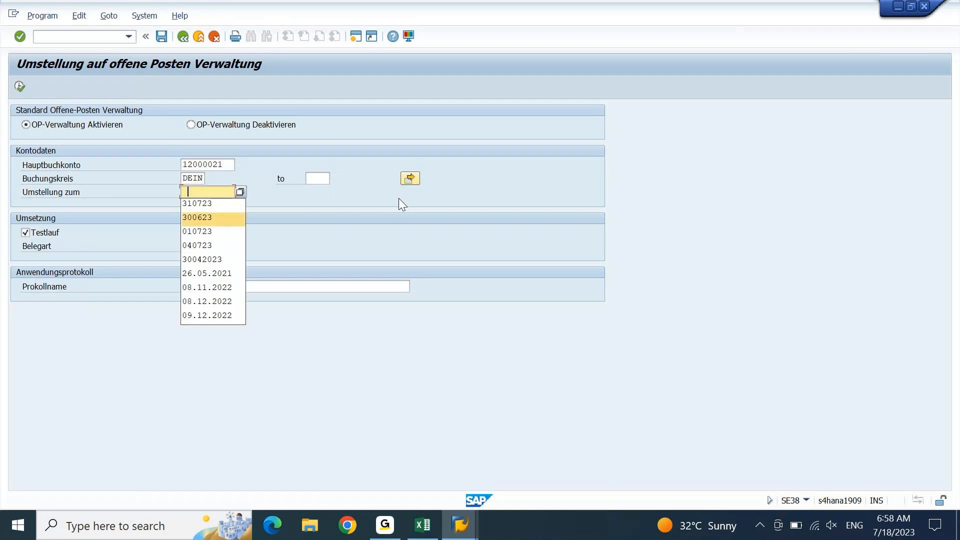
key(Return)
key(Return)
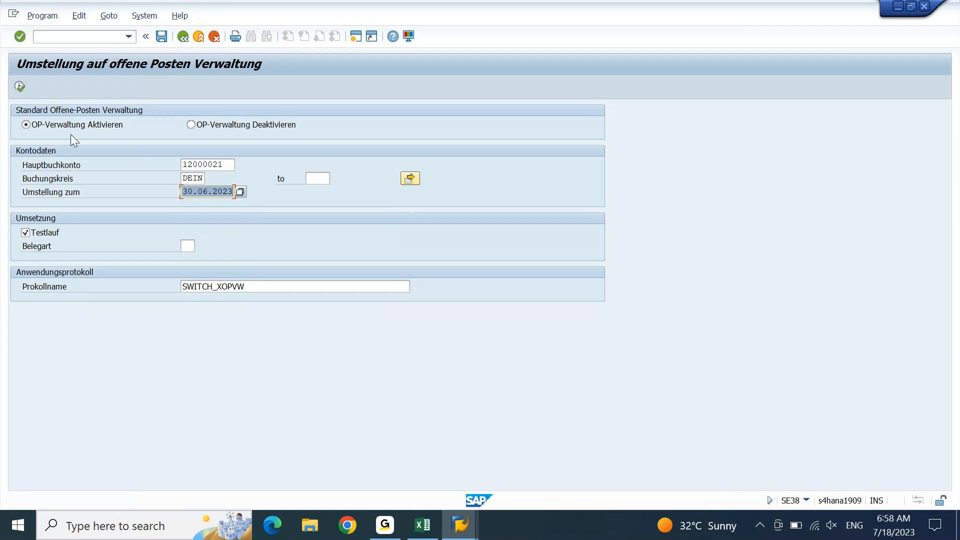
click(20, 86)
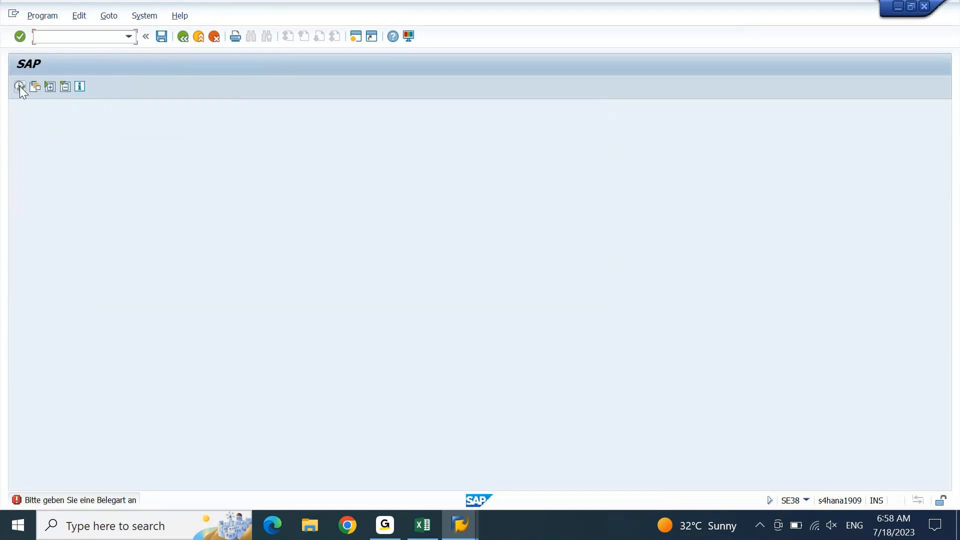
Return to the ABAP Editor, rerun FINS_SWITCH_TO_OPEN_ITEM, and enter G/L account 12000021 with company code DEIN.
key(F3)
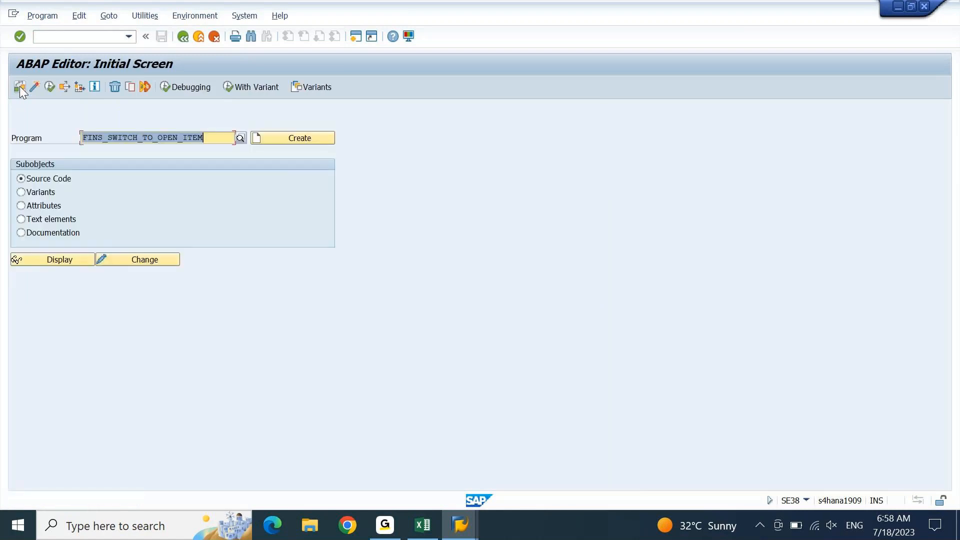
click(20, 86)
key(Down)
key(Return)
key(Tab)
text(DEIN)
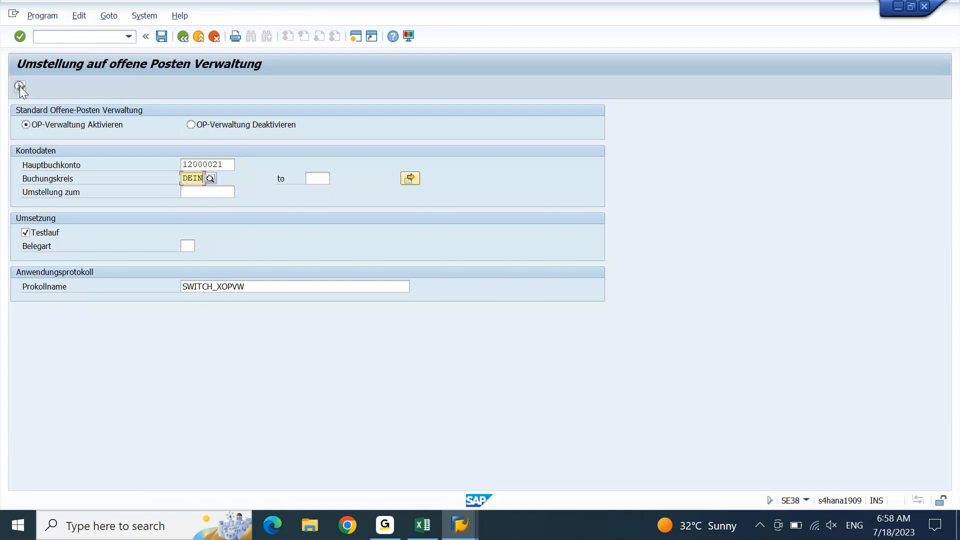
Set the switch date (Umstellung zum) to 31.07.2023 and execute the test run of the open item switch.
key(Tab)
key(Down)
key(Down)
key(Return)
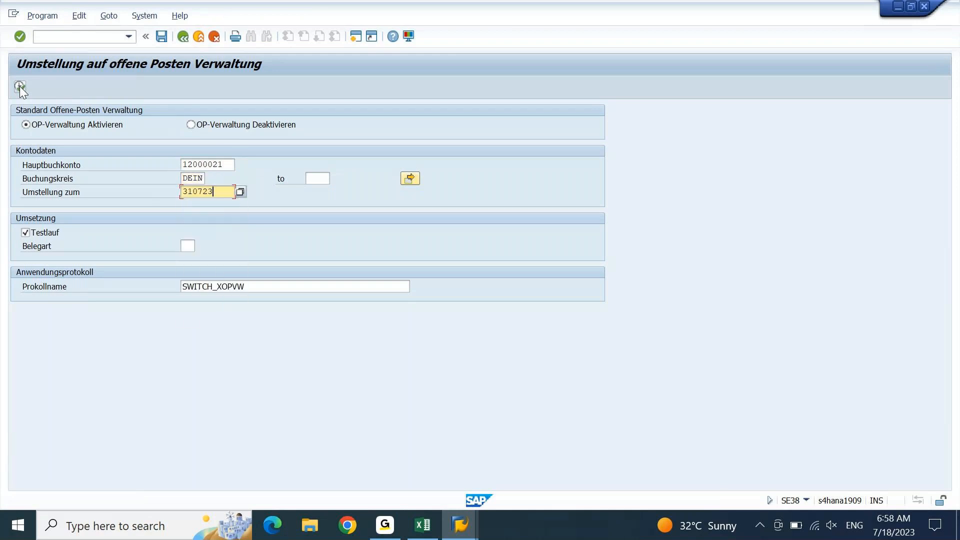
key(Return)
click(19, 86)
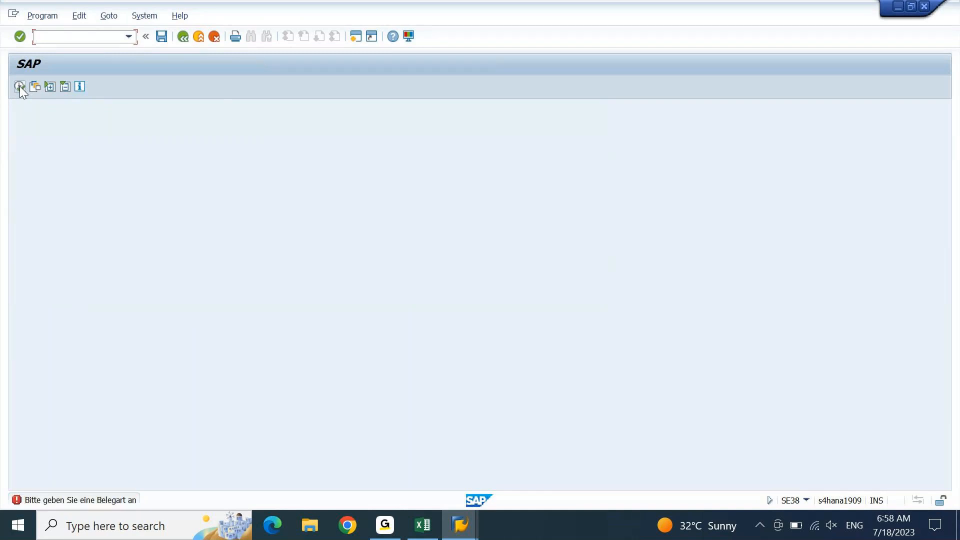
Check the error message's details and rerun FINS_SWITCH_TO_OPEN_ITEM with G/L account 12000021 and company code DEIN.
click(54, 499)
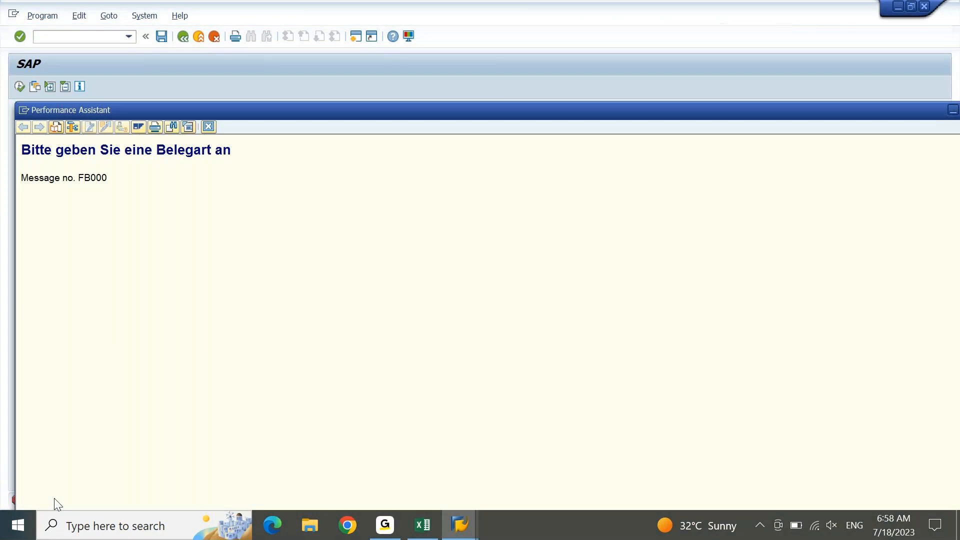
click(207, 126)
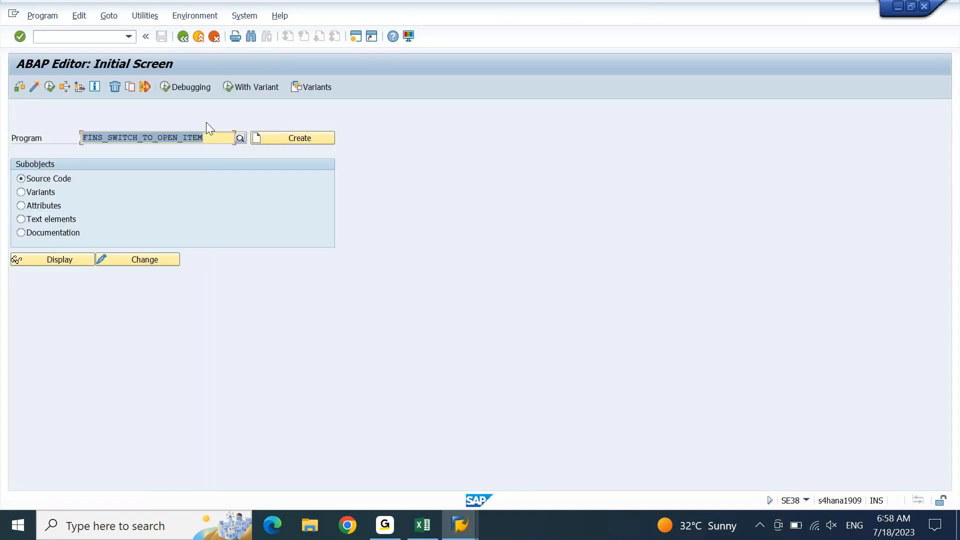
key(F8)
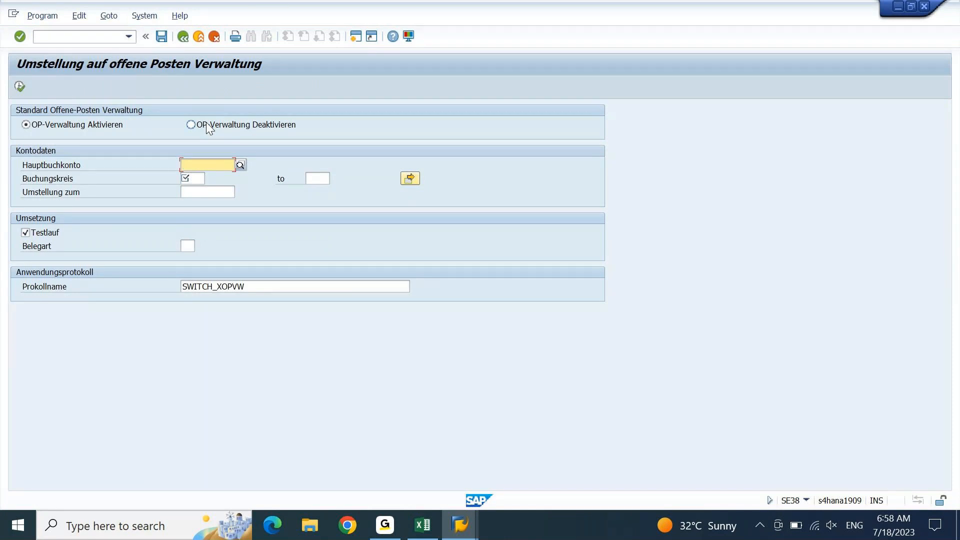
key(Down)
key(Tab)
key(Tab)
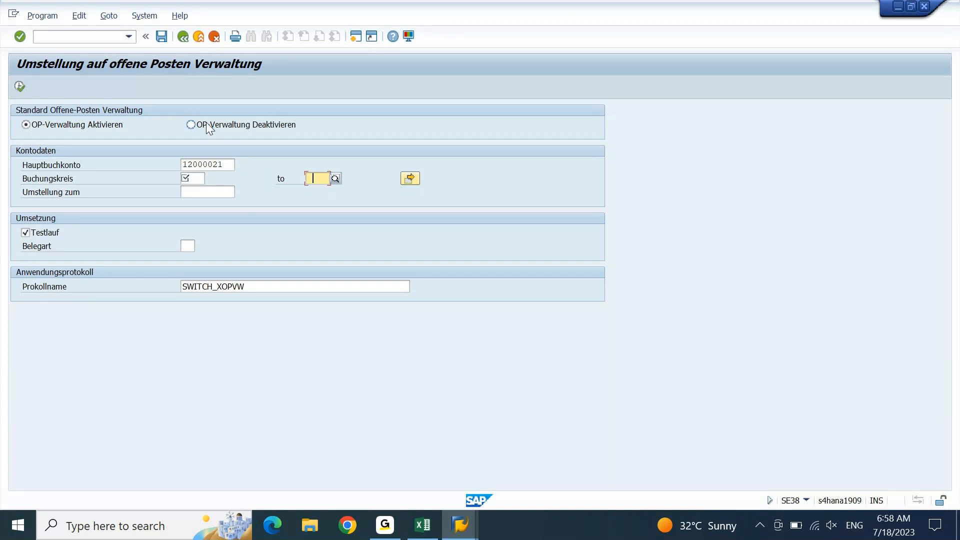
key(shift+Tab)
key(Down)
key(Tab)
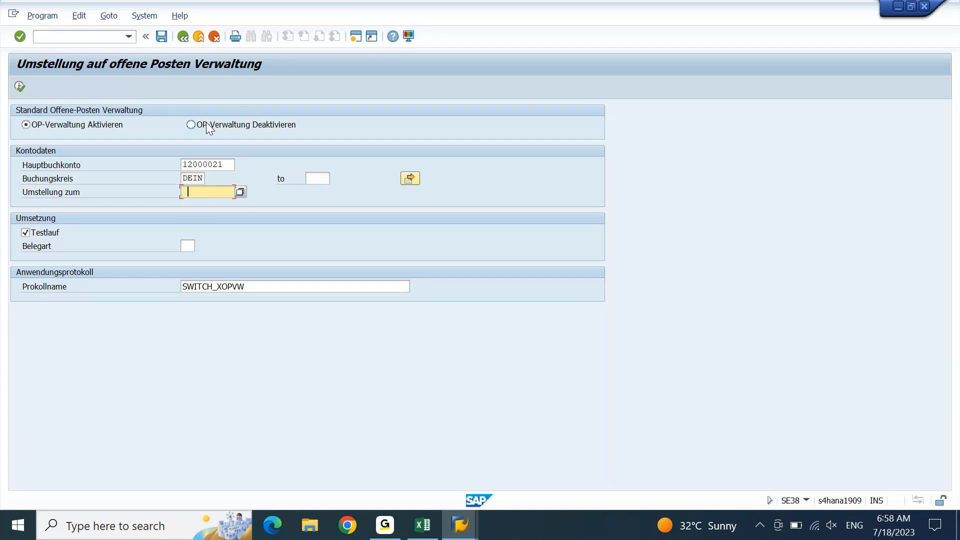
Set the switch date (Umstellung zum) to 01.07.2023 and try to execute the test run.
key(Down)
key(Down)
key(Down)
key(Return)
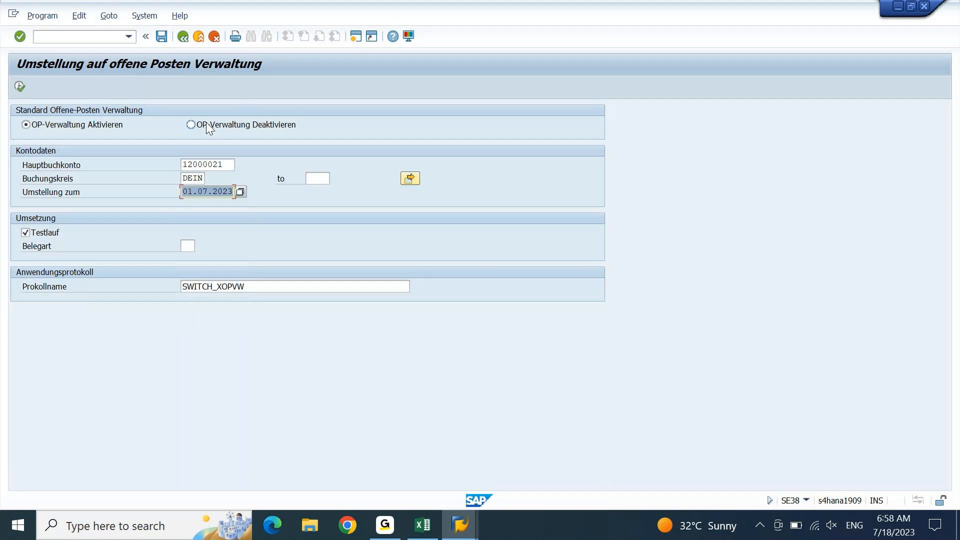
click(18, 86)
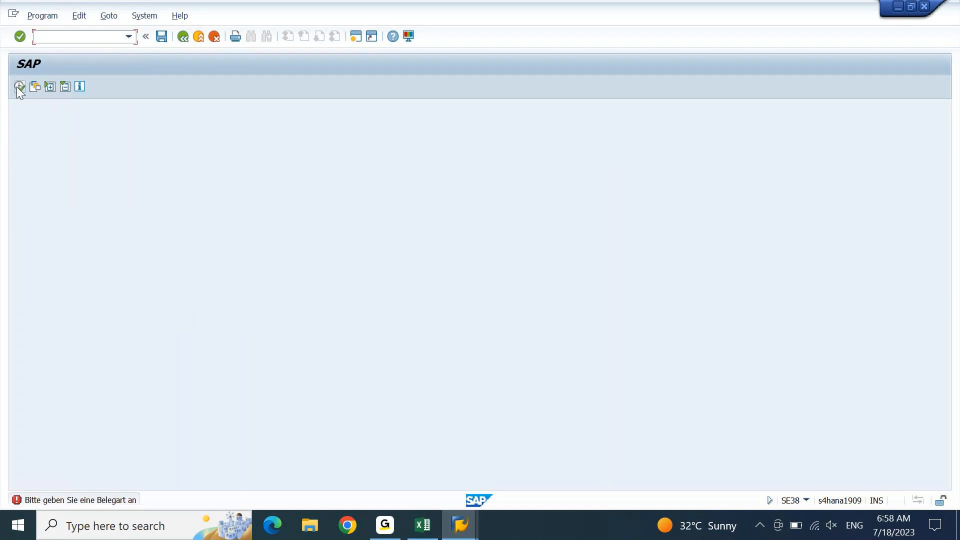
Return to the ABAP Editor and rerun FINS_SWITCH_TO_OPEN_ITEM, filling in G/L account 12000021 and company code DEIN.
click(183, 37)
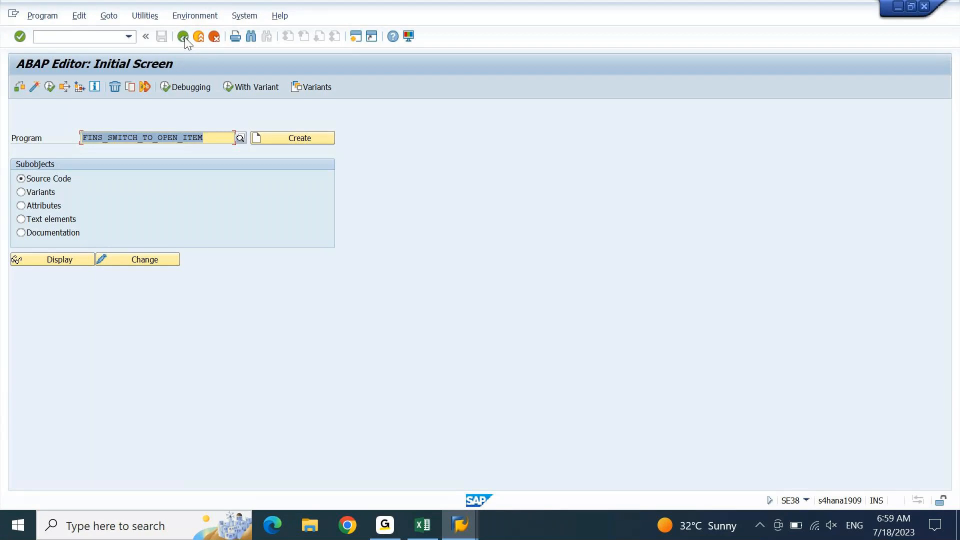
key(F8)
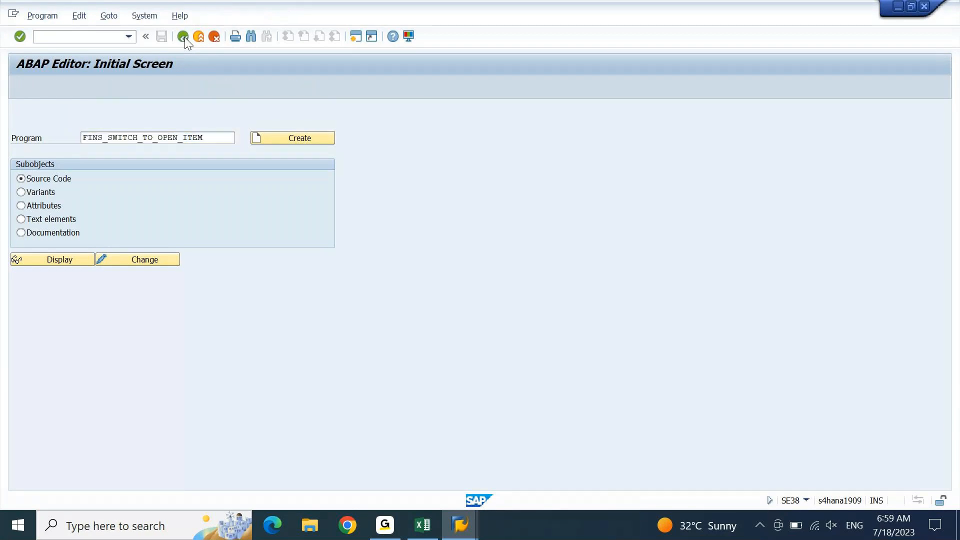
key(space)
key(Return)
key(Tab)
key(space)
key(Return)
key(Tab)
Set the switch date (Umstellung zum) to 30.06.2023 and the document type (Belegart) to SA.
key(space)
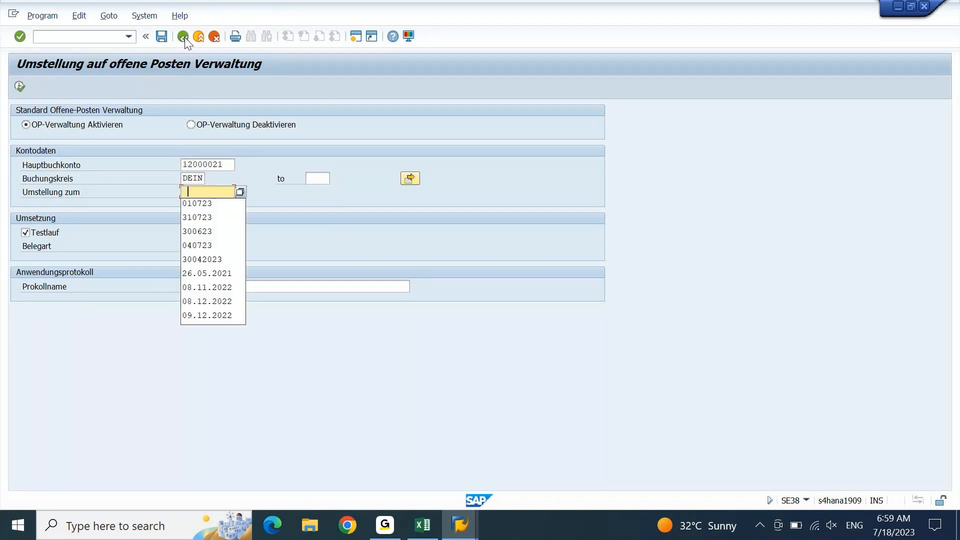
key(Down)
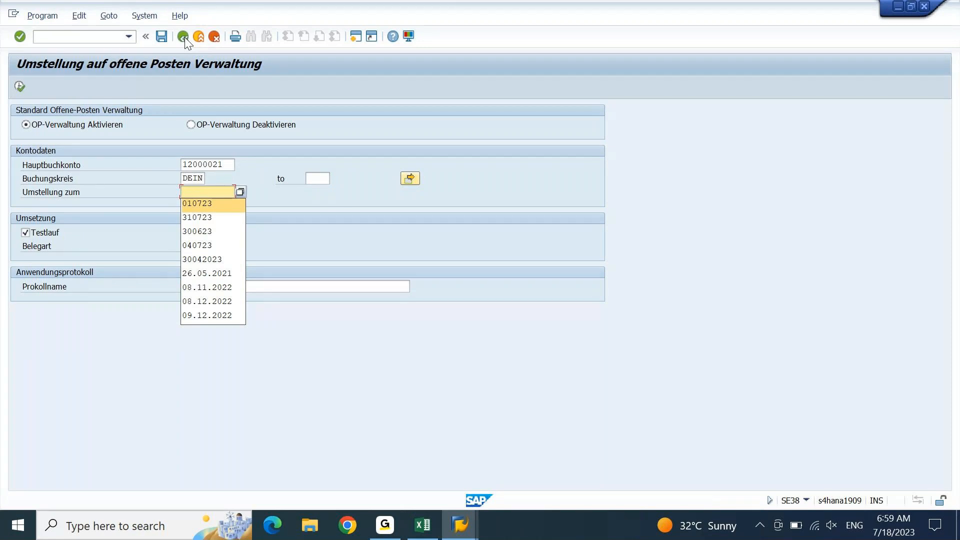
key(Down)
key(Down)
key(Return)
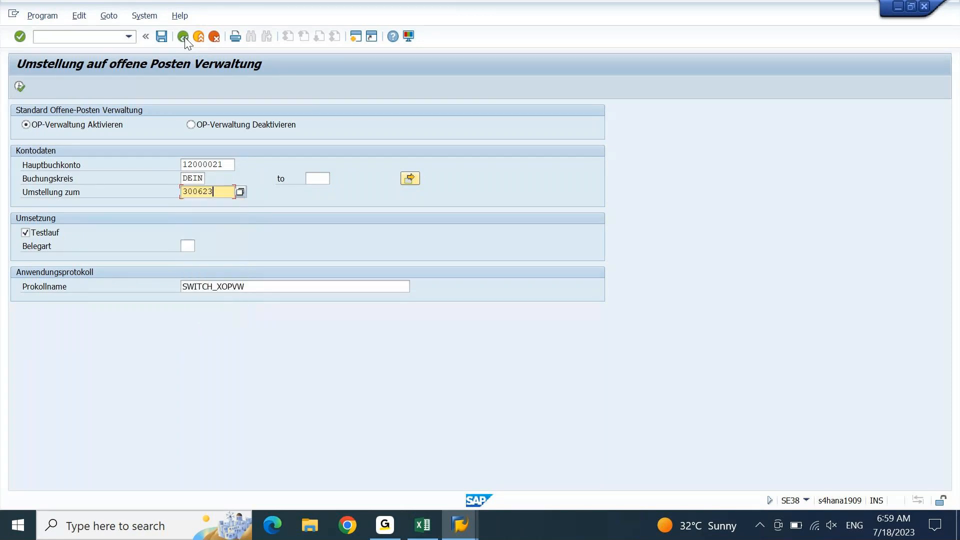
key(Return)
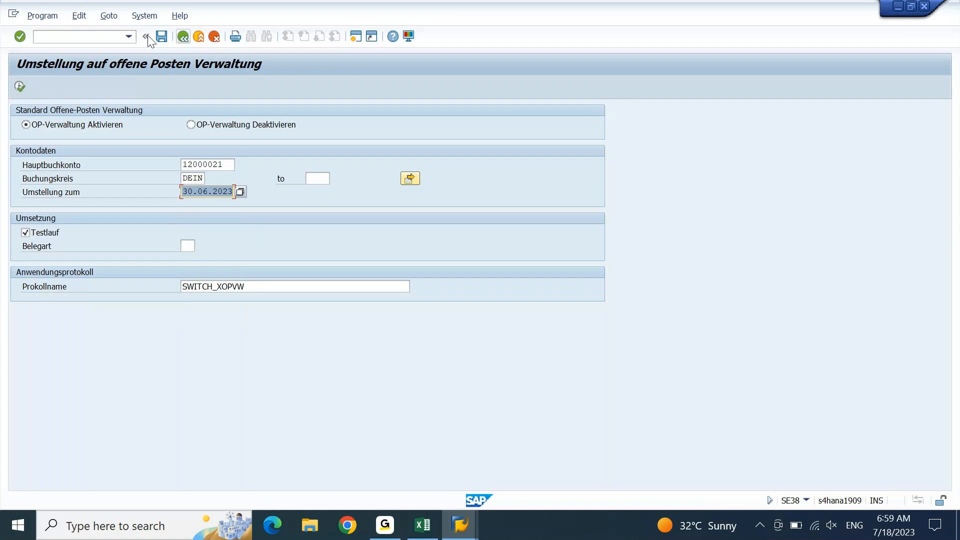
click(193, 246)
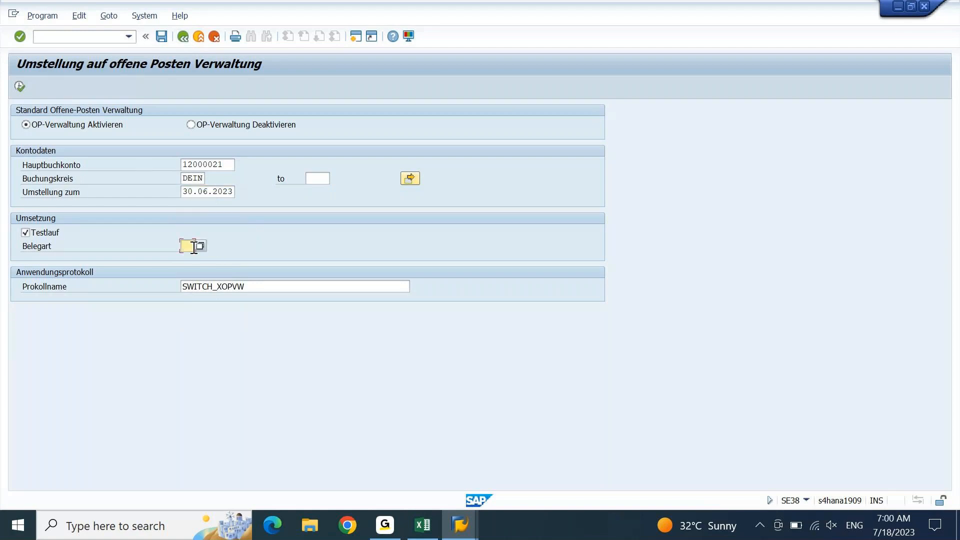
text(sa)
double_click(194, 246)
Execute the open item switch as a test run, review the message log, and return to the selection screen.
click(26, 233)
click(20, 86)
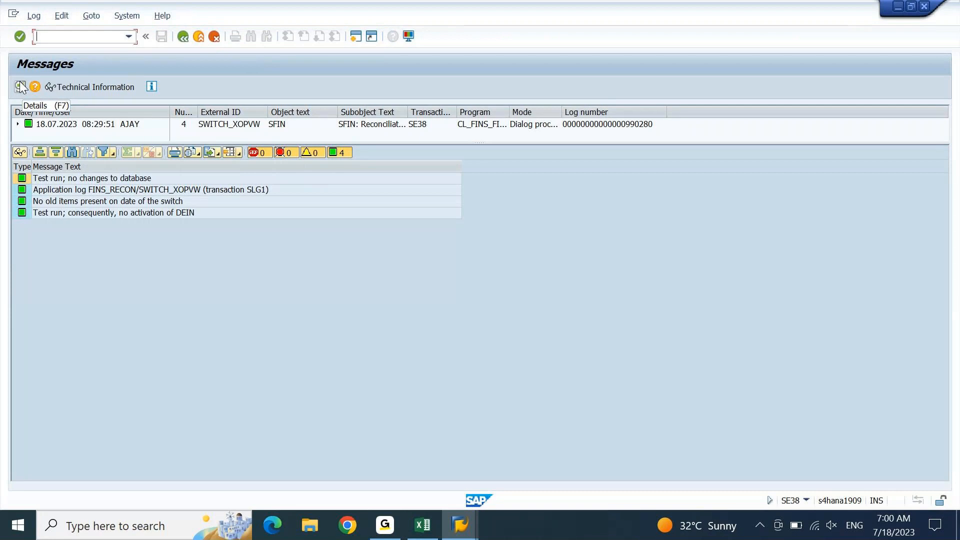
click(112, 204)
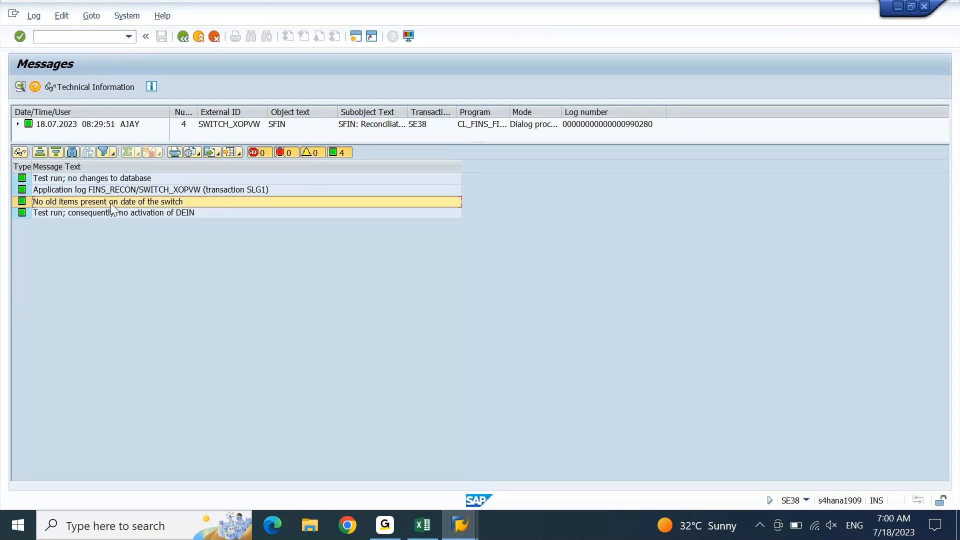
click(183, 37)
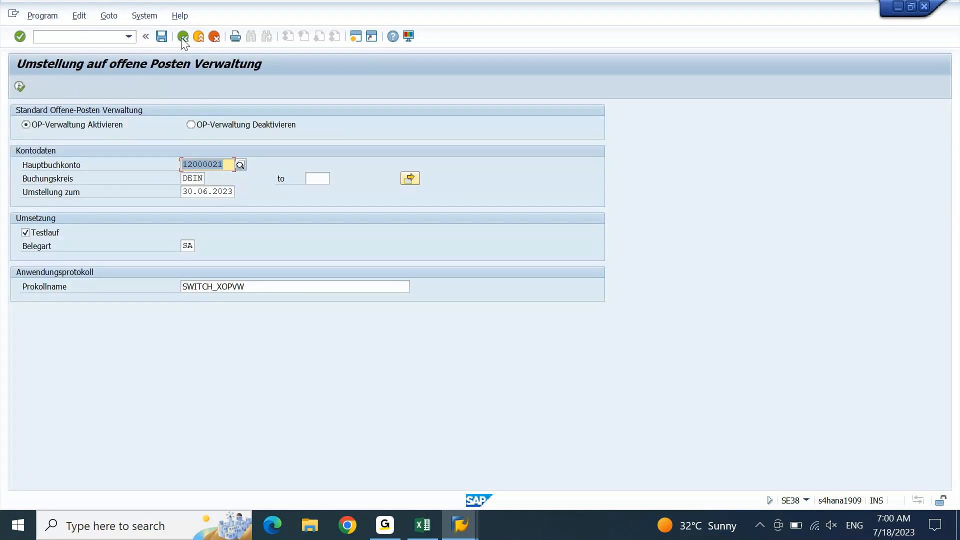
Turn off the test run option (Testlauf) and try to execute the open item switch directly for 30.06.2023.
click(208, 196)
double_click(195, 194)
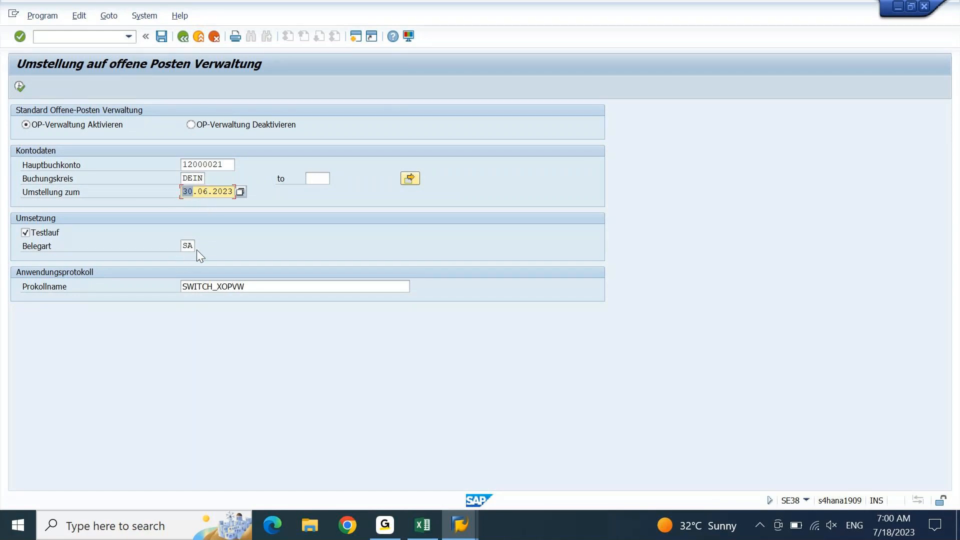
click(49, 236)
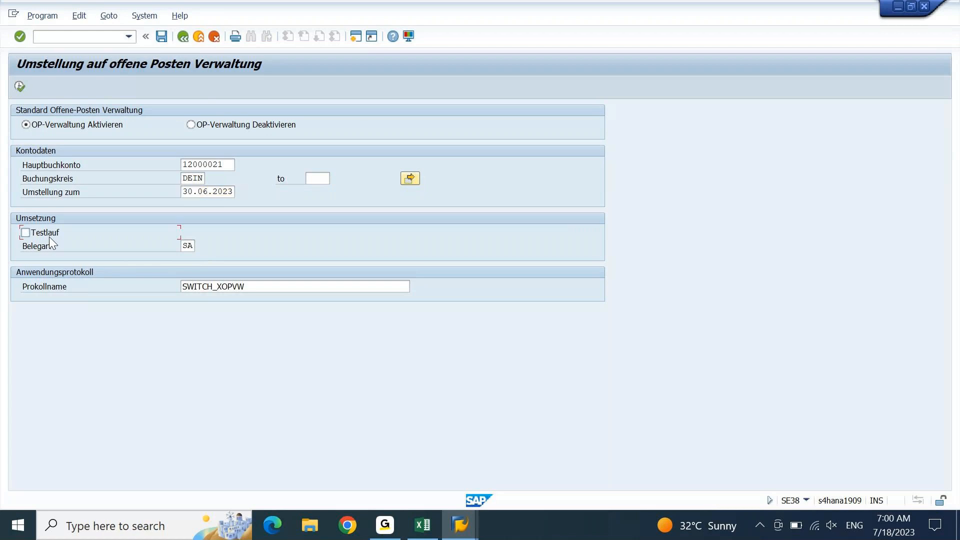
click(20, 86)
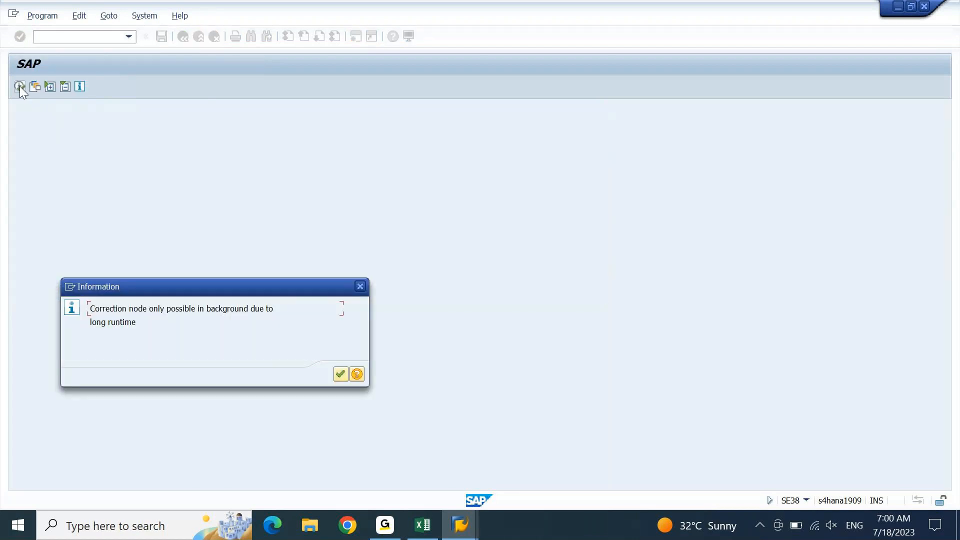
key(Return)
Schedule the open item switch as a background job with output device LP01 and an immediate start.
click(42, 16)
click(48, 63)
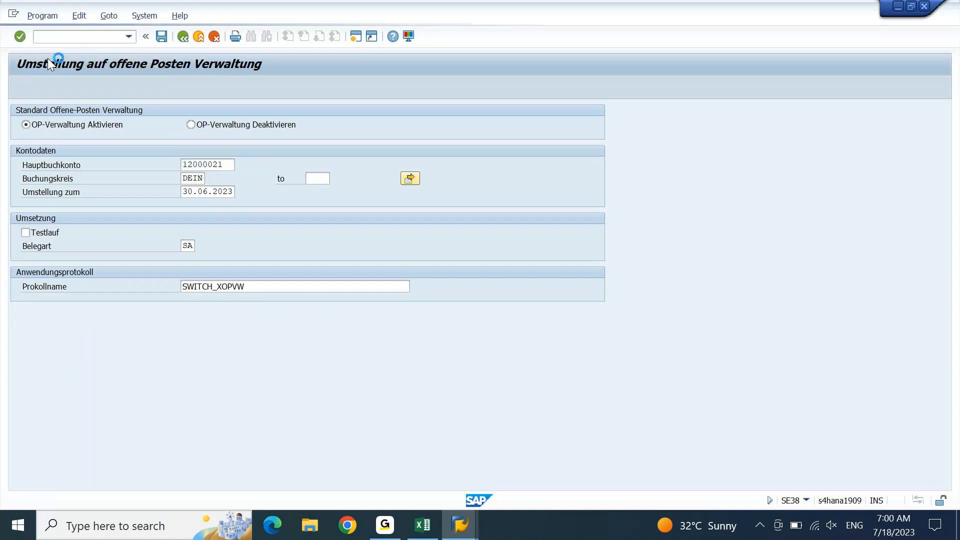
text(LP01)
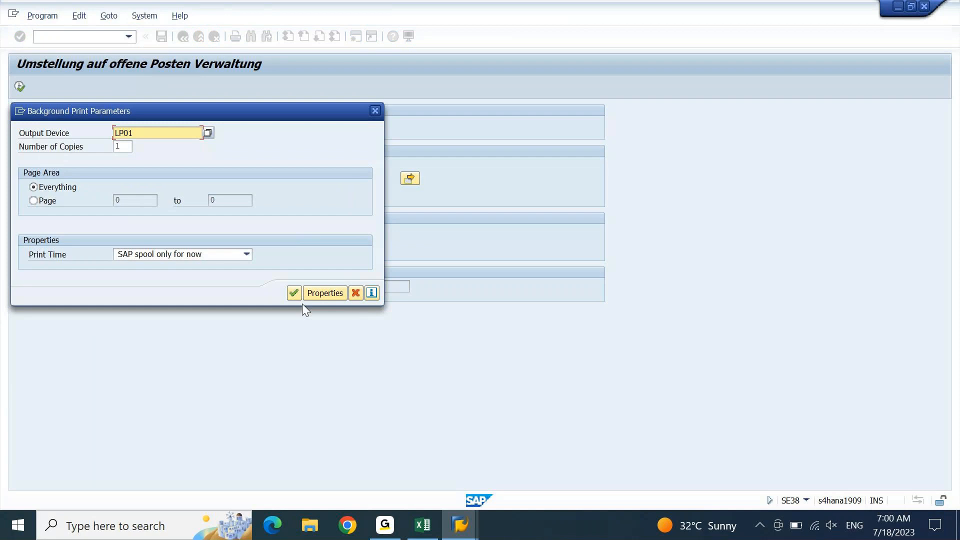
click(293, 293)
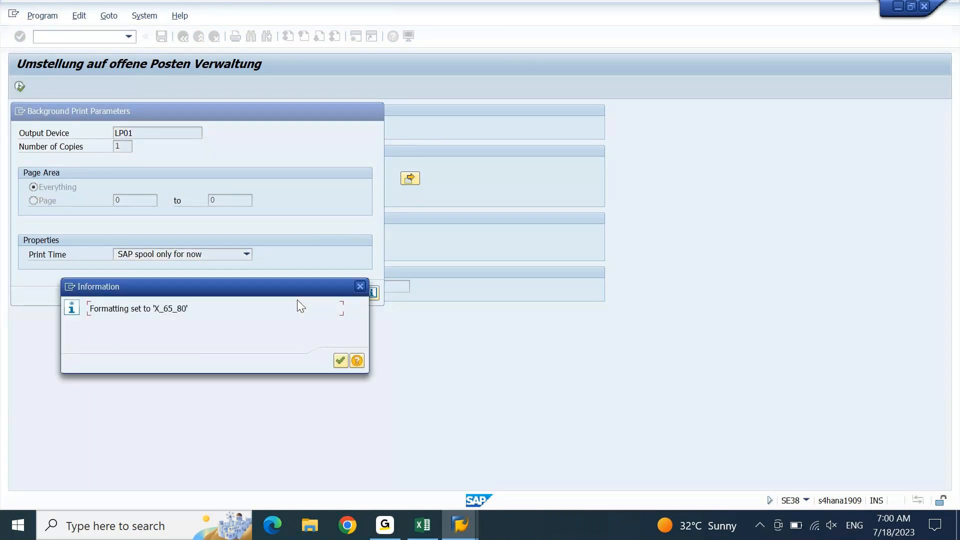
click(337, 361)
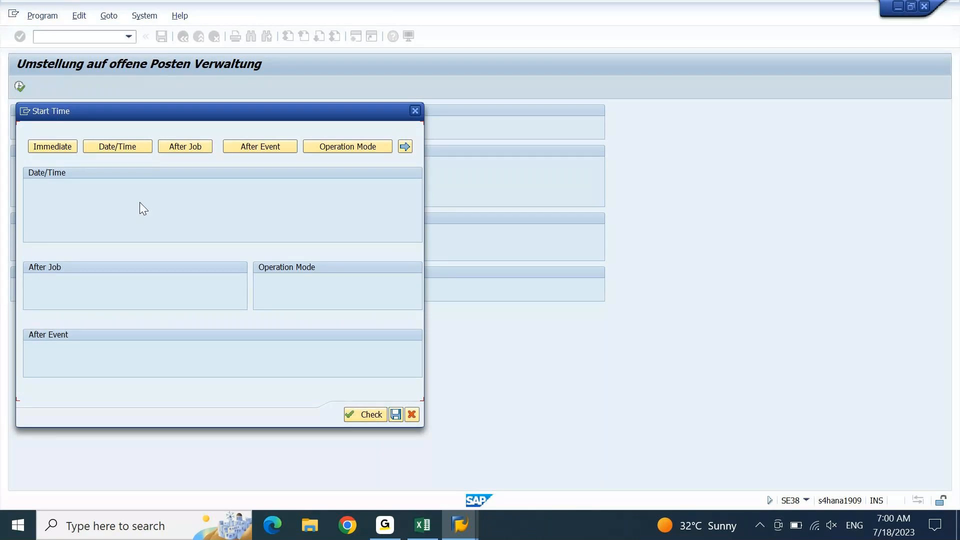
click(37, 147)
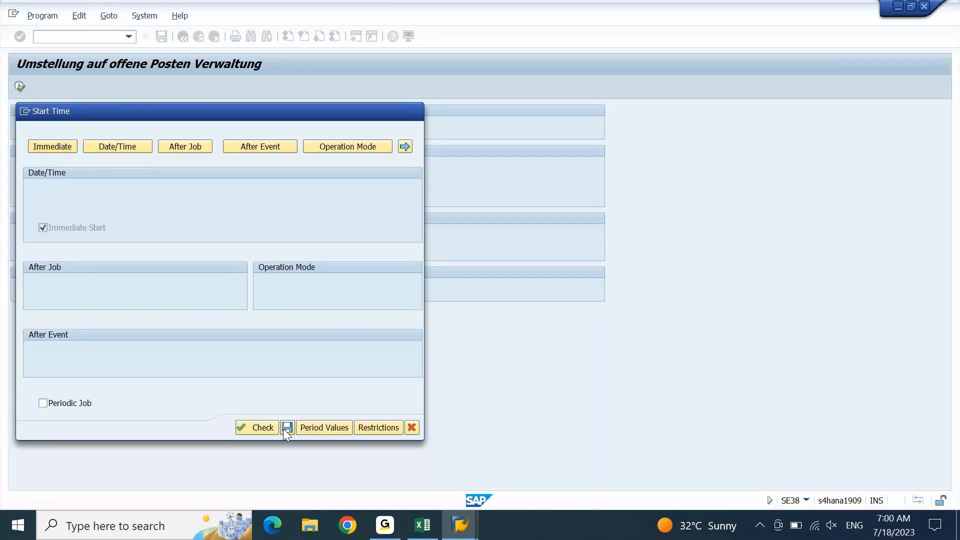
click(287, 428)
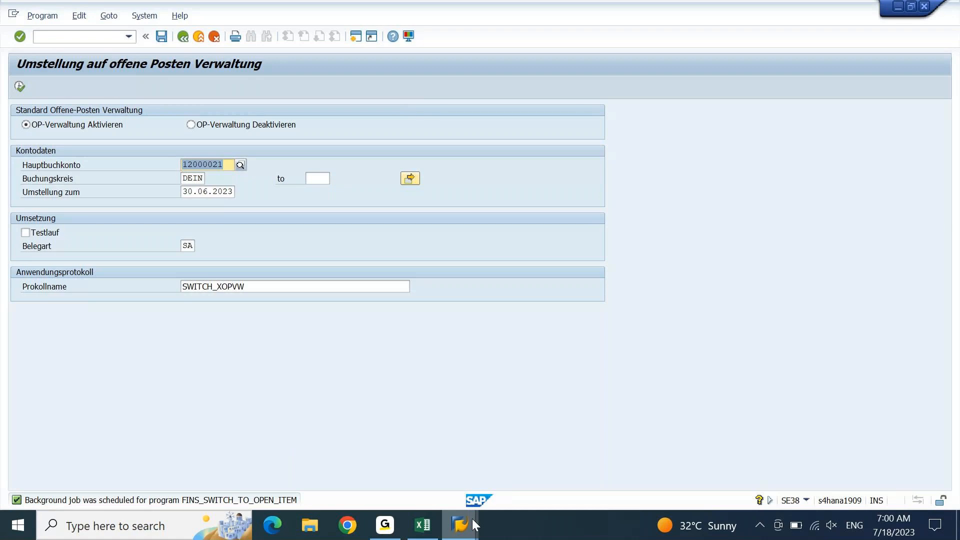
Switch to the FS00 session and redisplay G/L account 12000021 to check its Open Item Management setting.
mouse_move(472, 518)
click(874, 448)
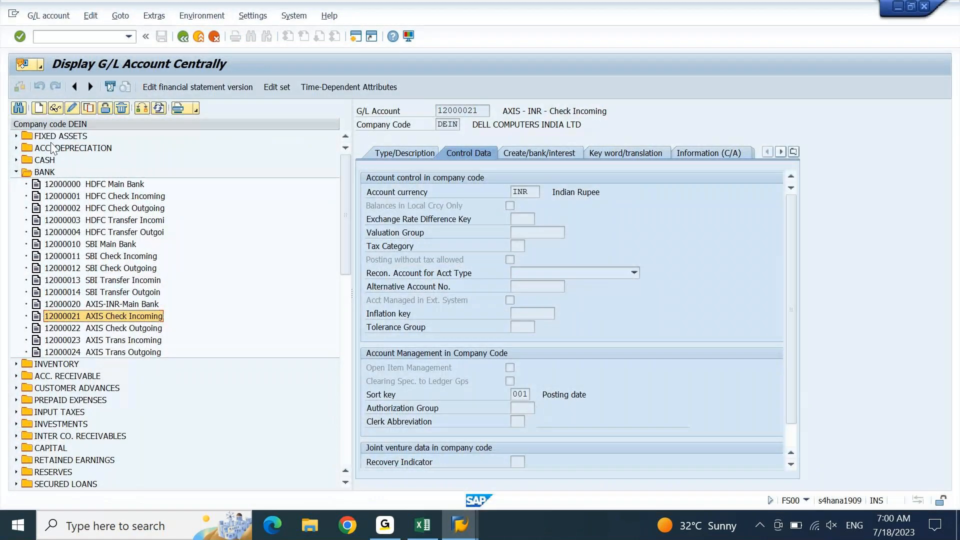
key(Up)
click(55, 108)
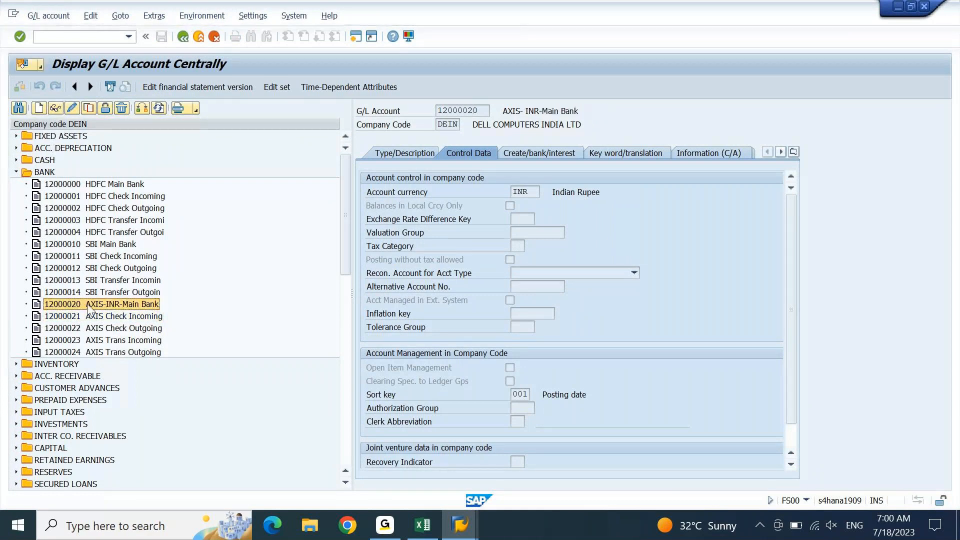
click(91, 315)
click(54, 107)
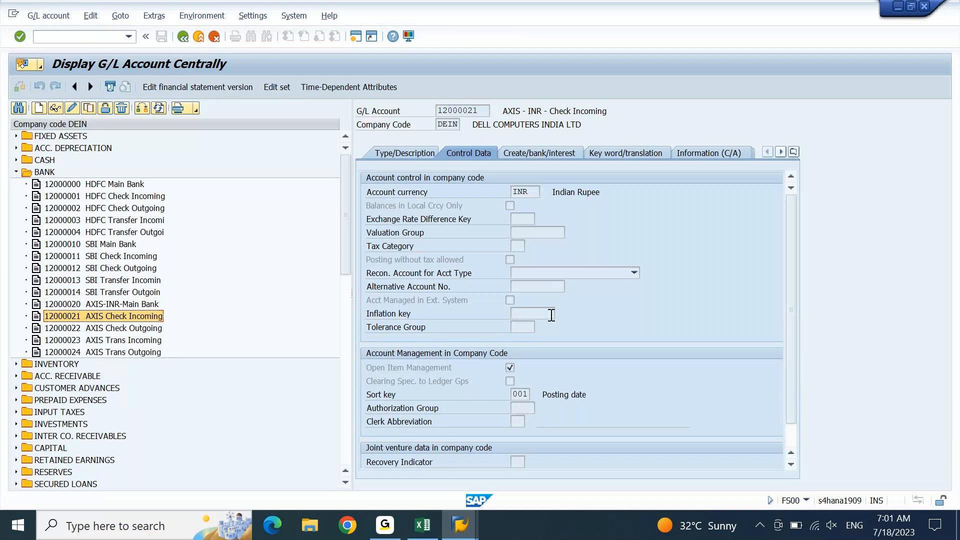
click(510, 368)
Go back to the session running the open item switch program and close it.
click(459, 535)
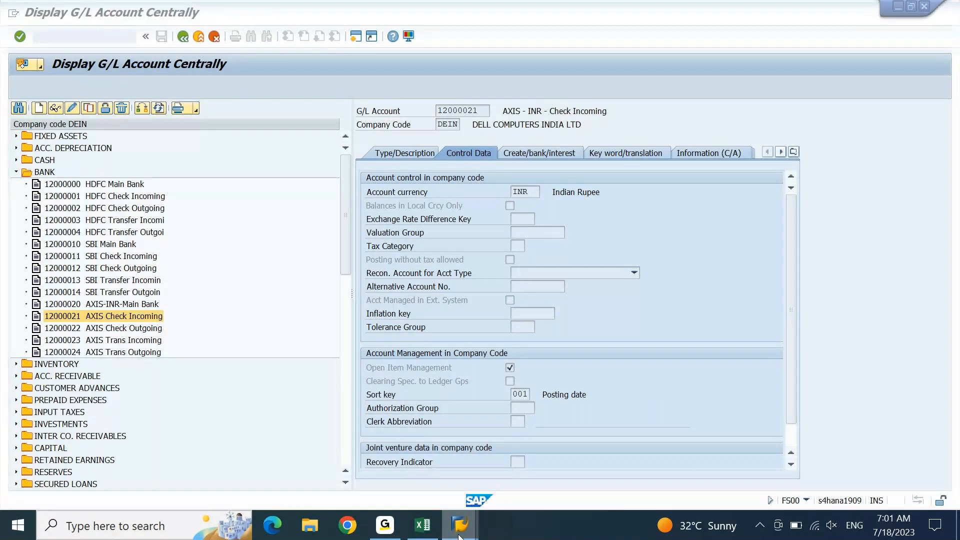
click(221, 438)
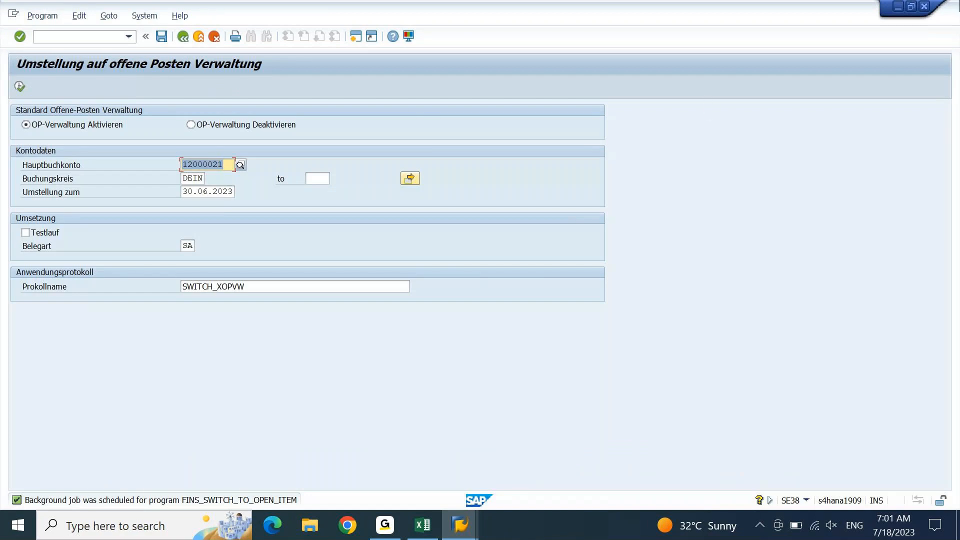
click(924, 6)
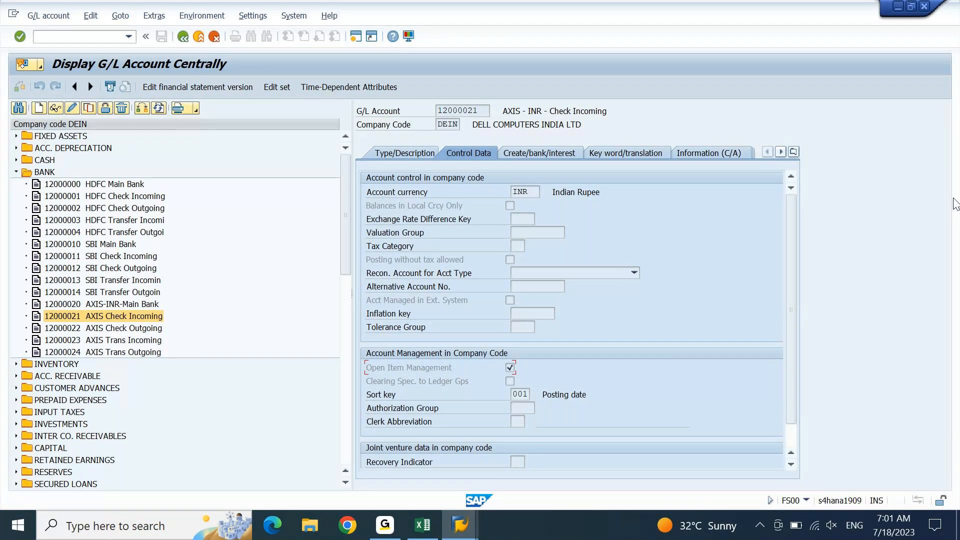
Start transaction FB50 in place of the G/L account display.
click(91, 38)
text(/nfb50)
key(Return)
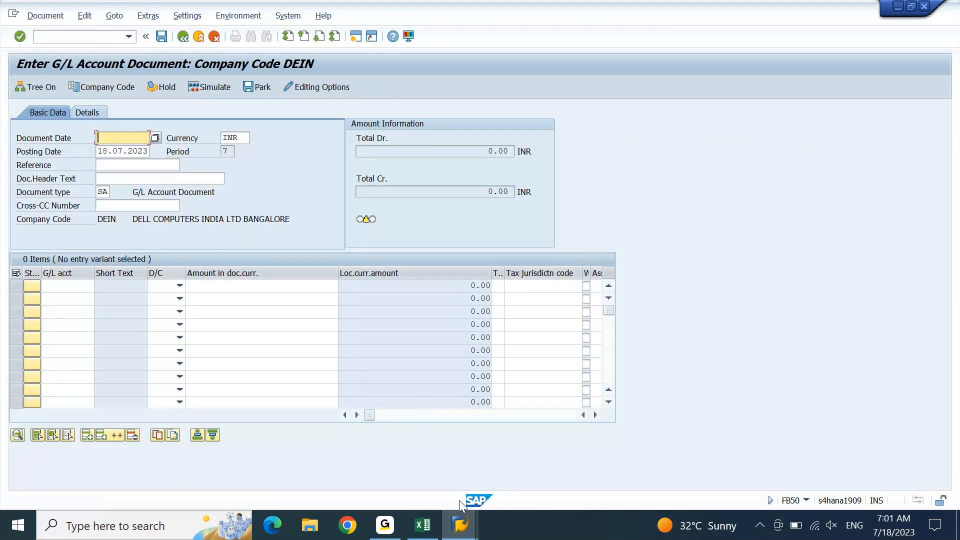
Refresh the line item display for G/L account 12000021 in its other session and return to the FB50 session.
click(463, 511)
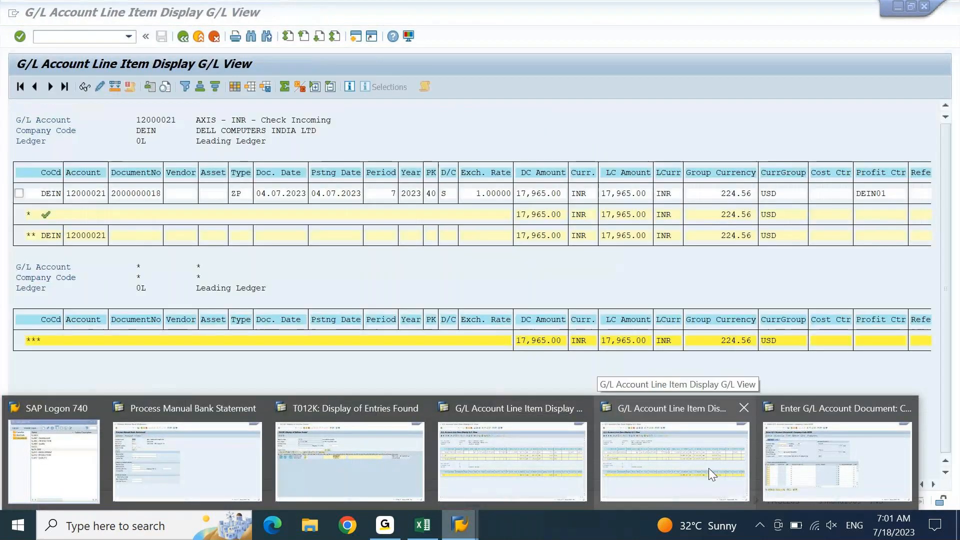
click(709, 468)
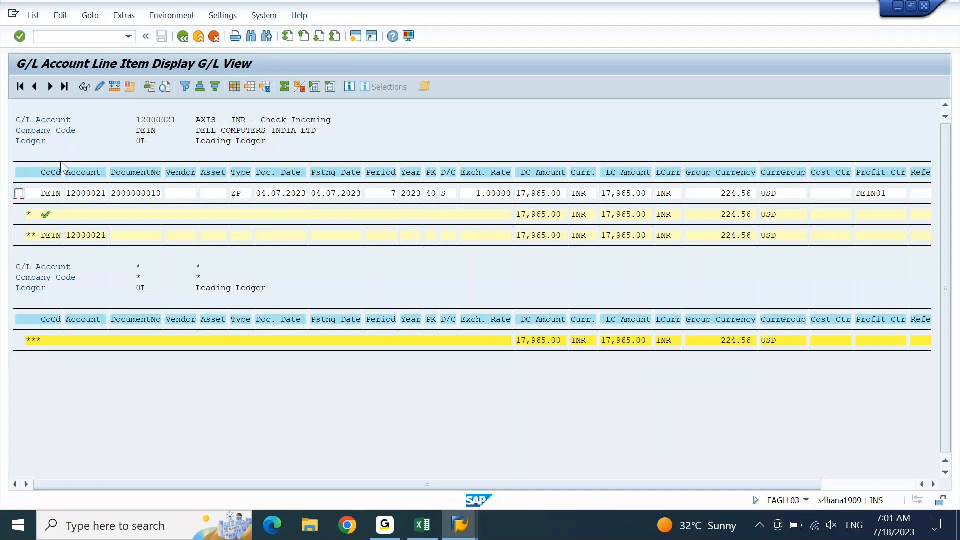
key(F3)
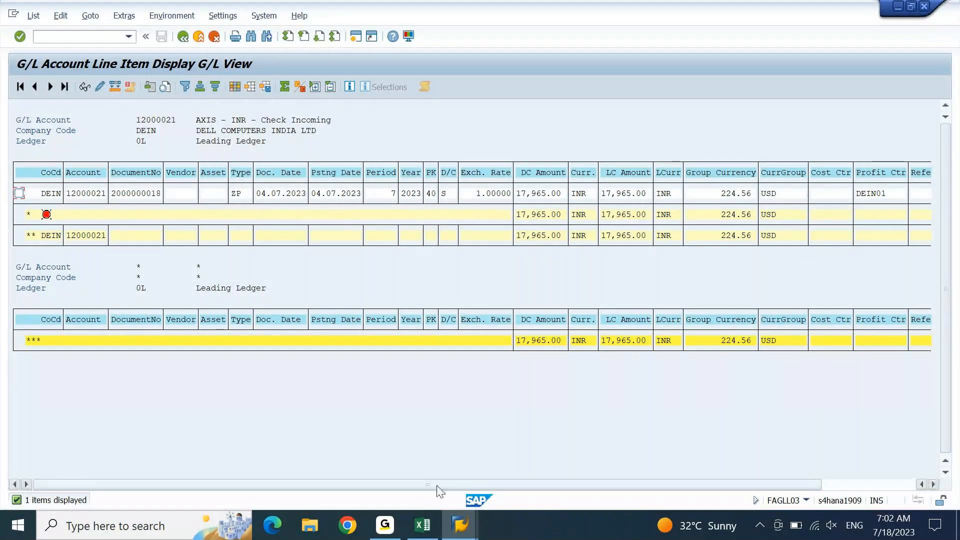
mouse_move(459, 524)
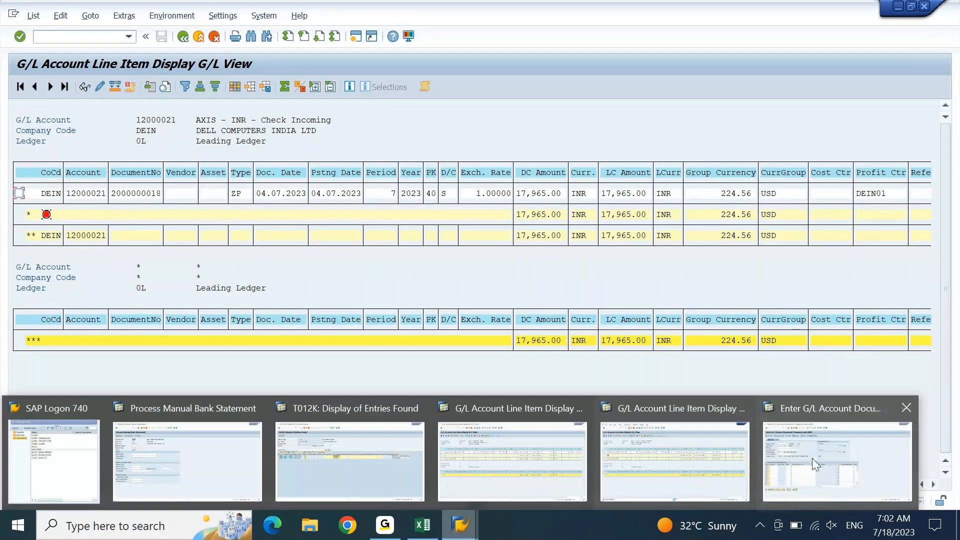
click(812, 458)
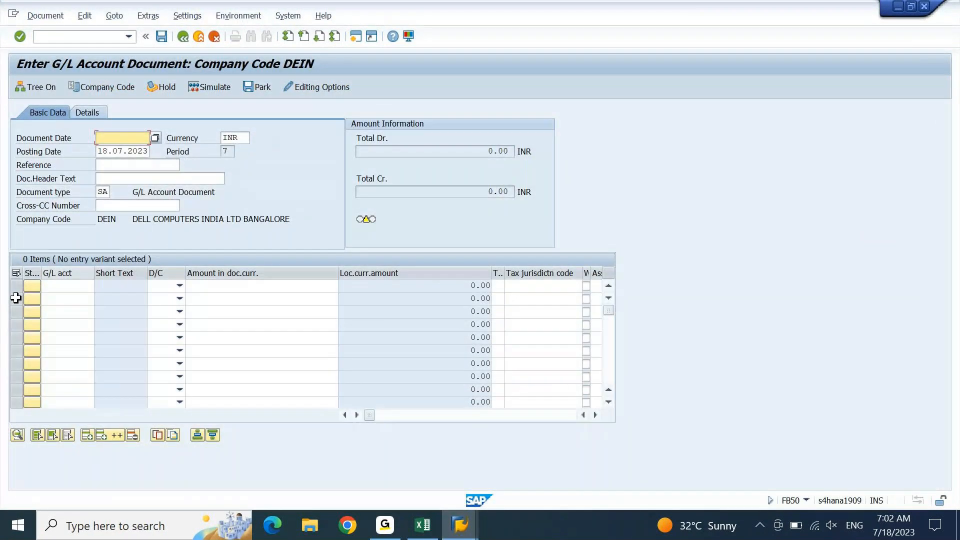
key(space)
key(Down)
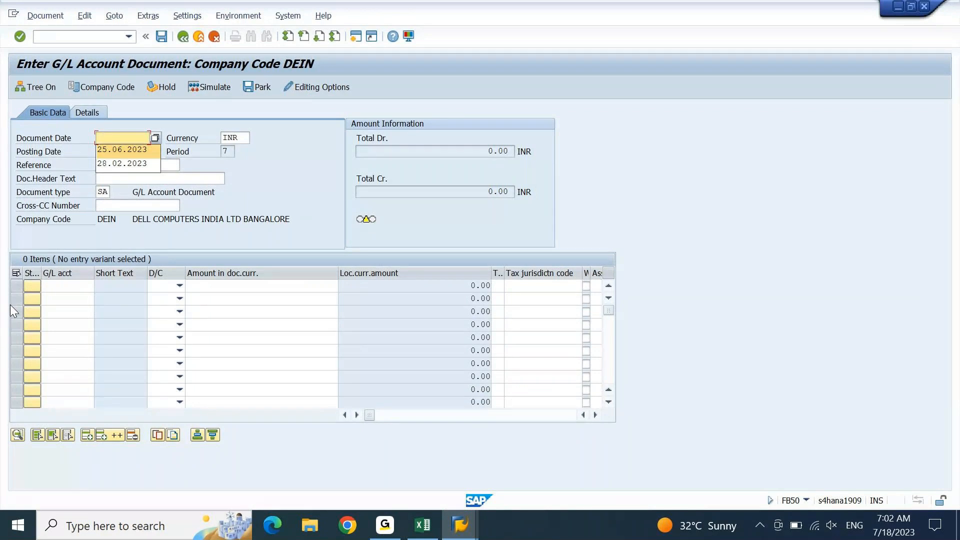
text(05.07.2023)
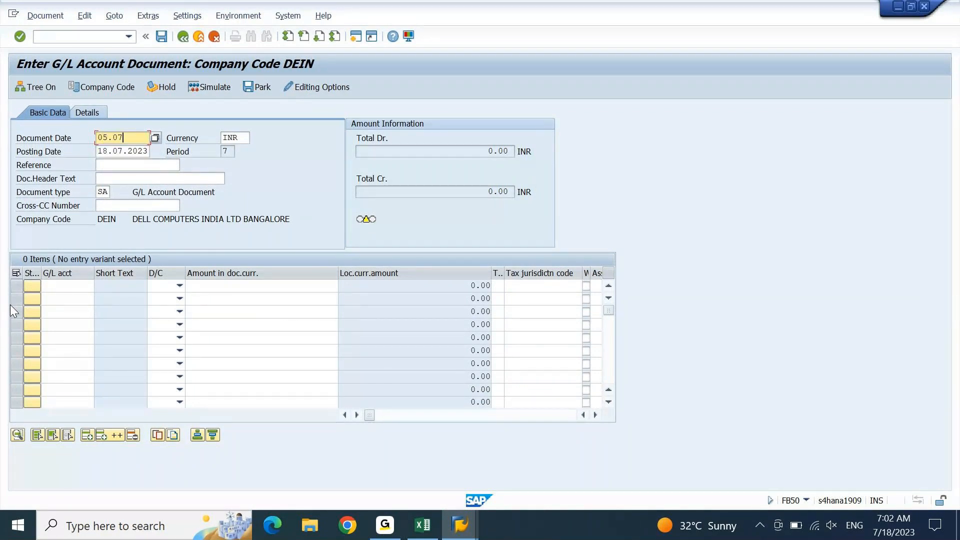
key(Return)
key(ctrl+c)
key(Tab)
key(ctrl+v)
key(Tab)
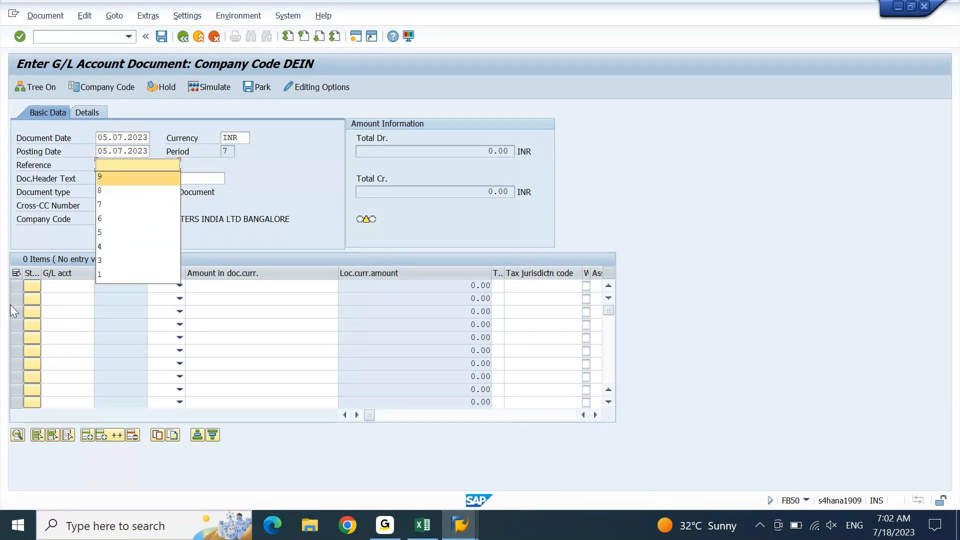
text(brs)
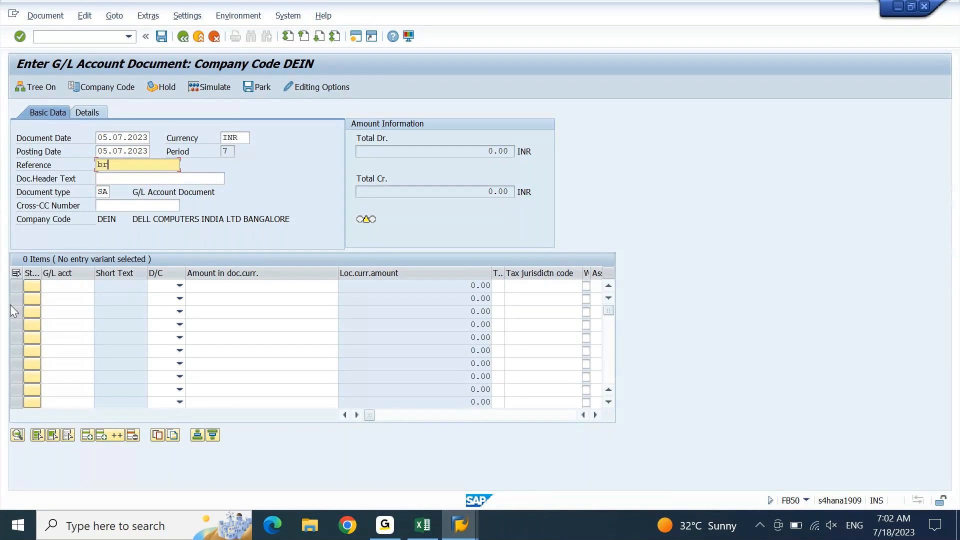
key(Tab)
text(brs)
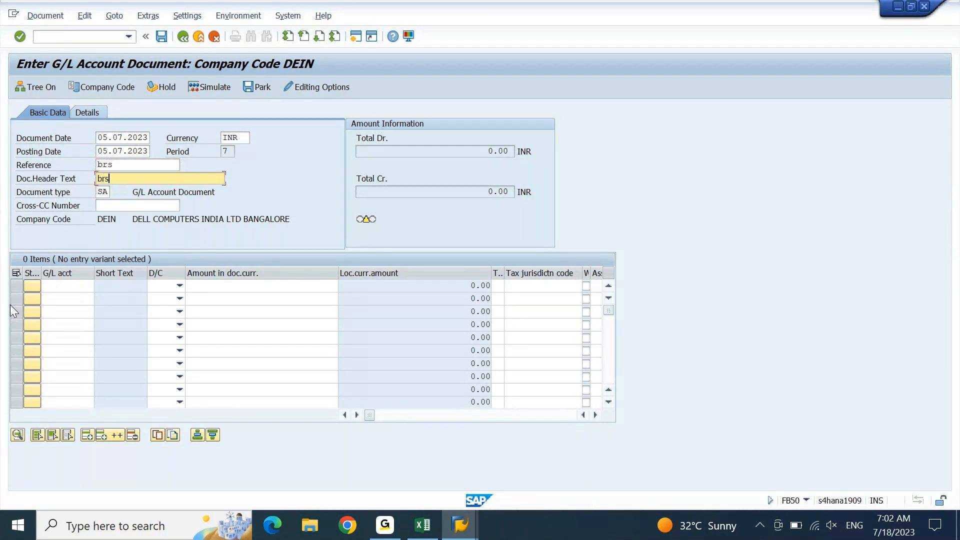
click(74, 285)
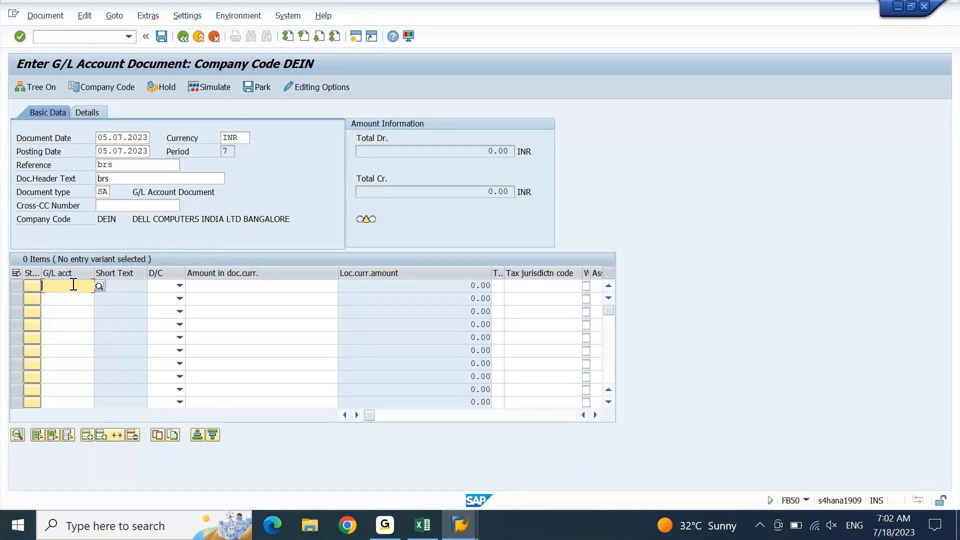
key(ctrl+v)
double_click(73, 285)
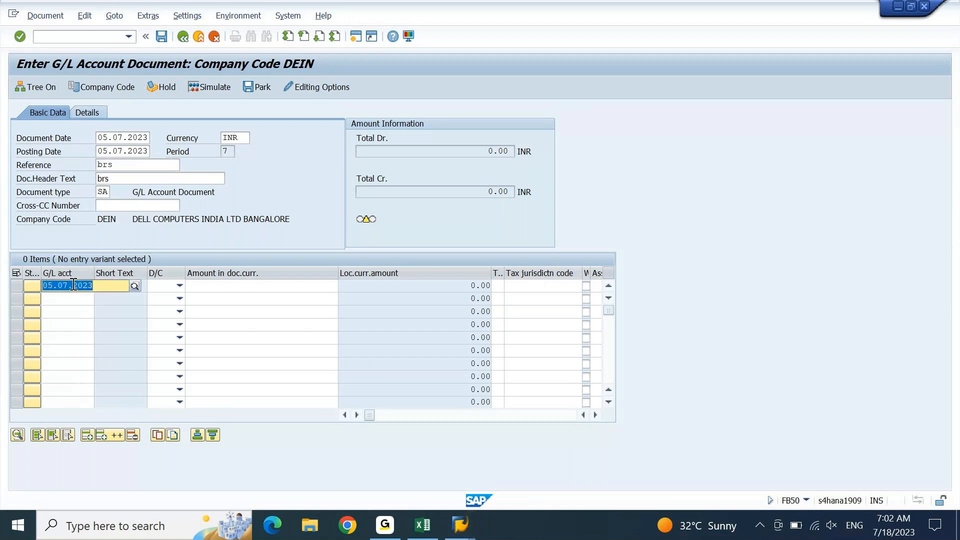
key(BackSpace)
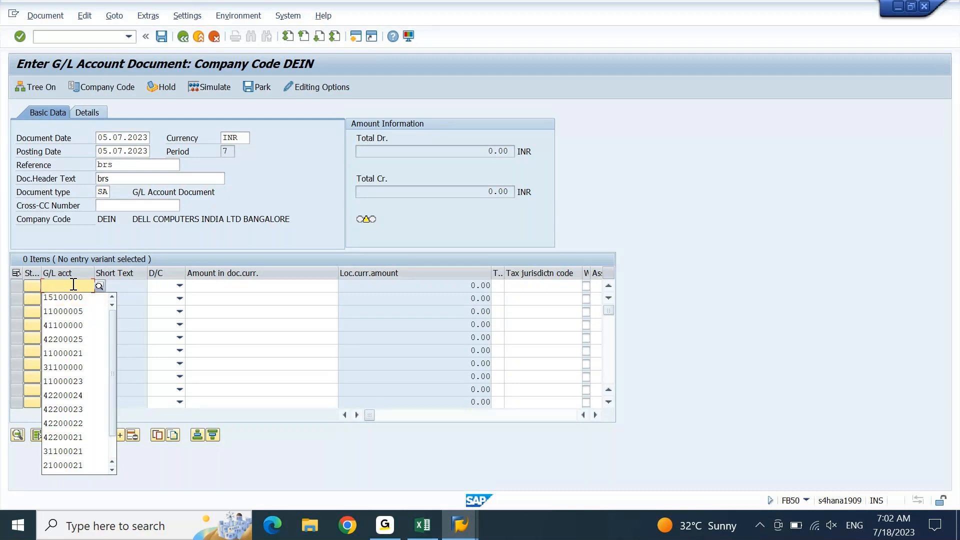
key(Escape)
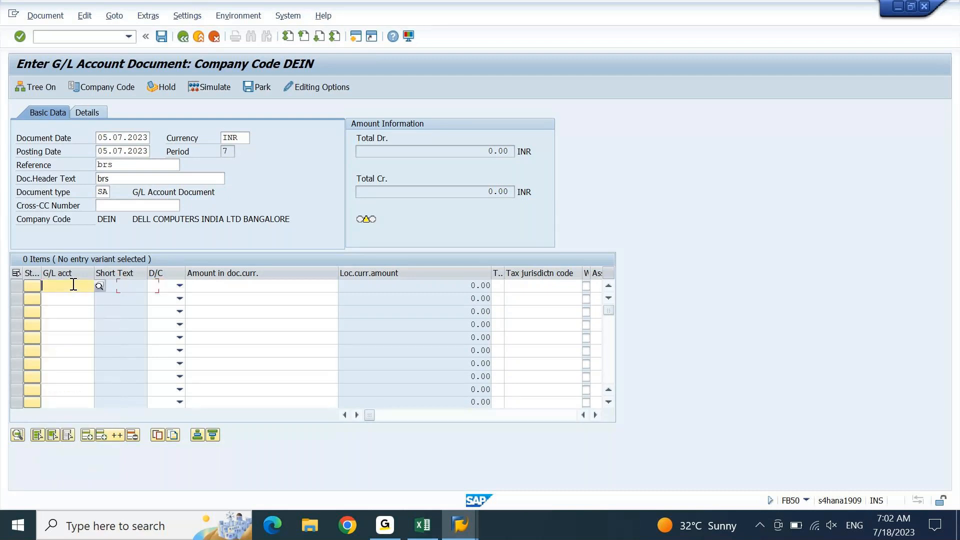
text(22)
key(Return)
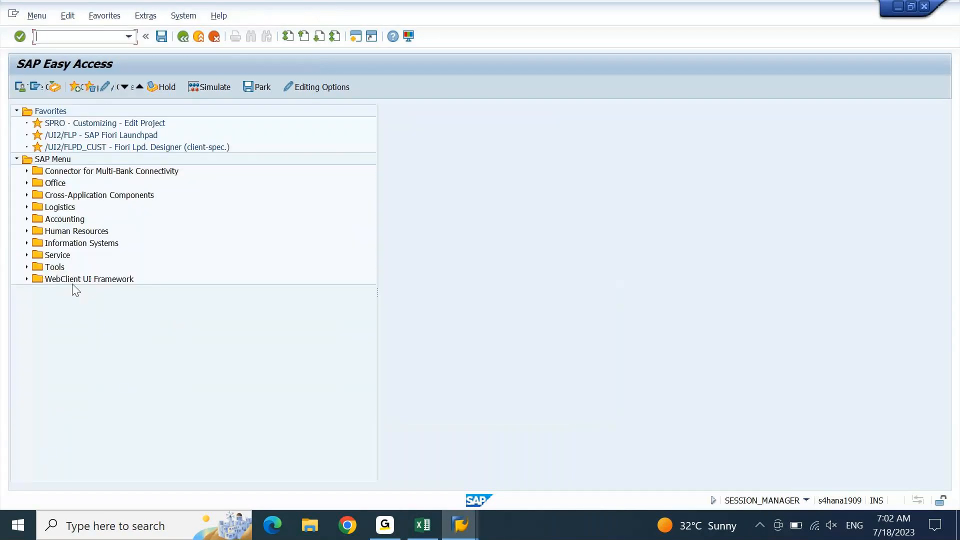
Start transaction FB50 again and set both the document date and the posting date to 050723.
text(fb50)
key(Return)
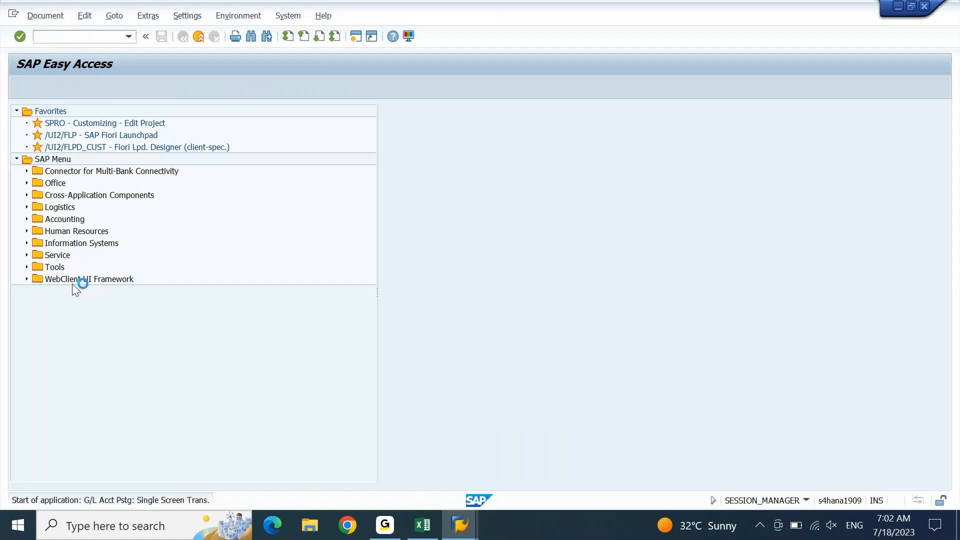
key(Down)
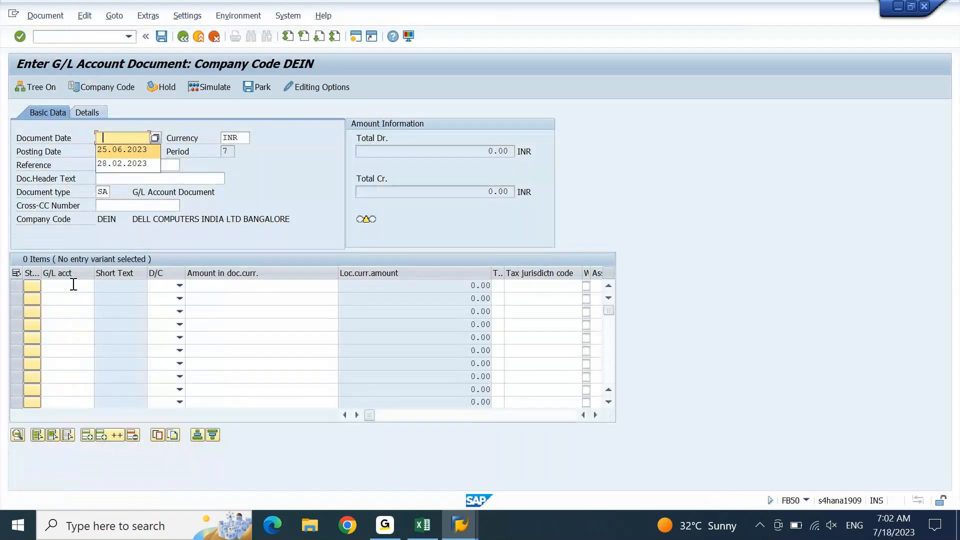
key(Return)
text(05)
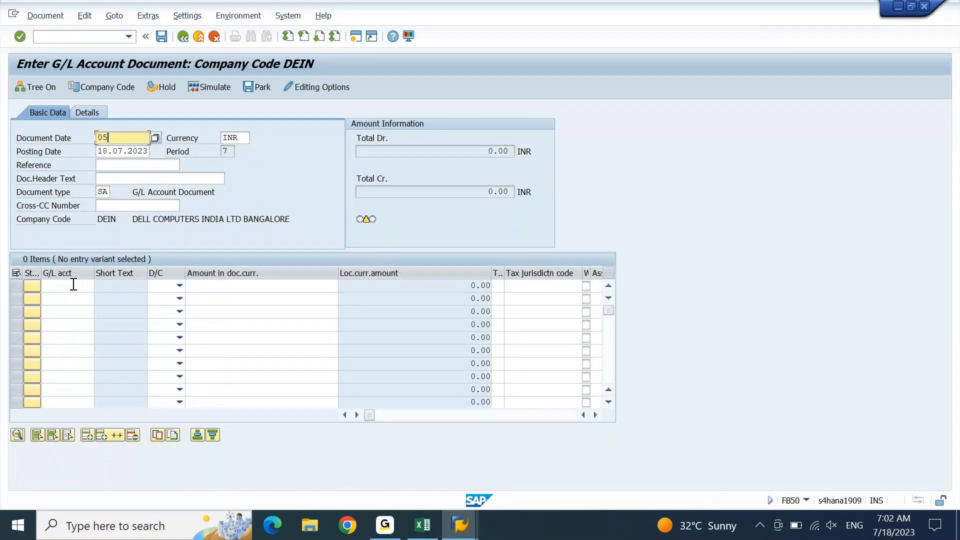
text(0723)
key(ctrl+a)
key(BackSpace)
key(ctrl+v)
key(Tab)
key(Tab)
key(shift+Tab)
key(ctrl+v)
key(Tab)
Enter brs as both the reference and the document header text.
text(brs)
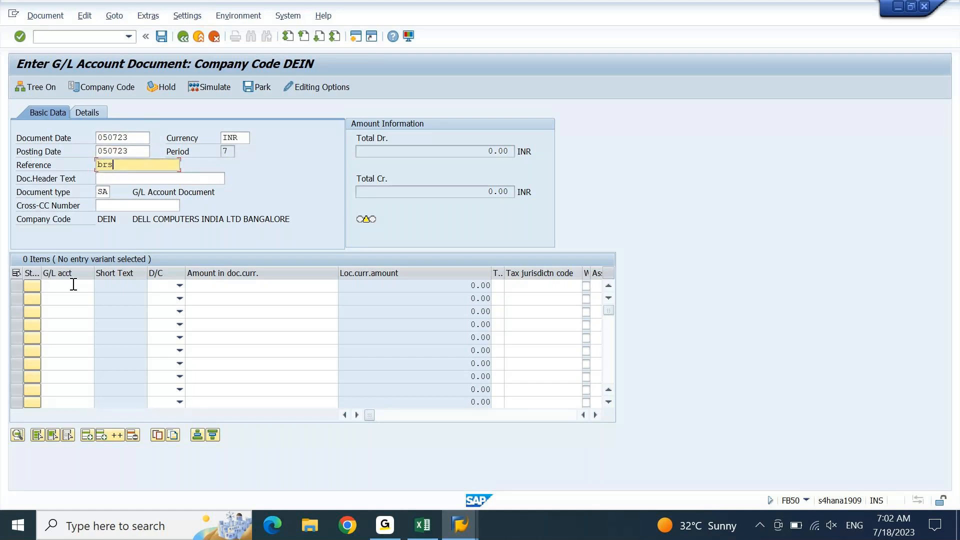
key(Tab)
text(brs)
key(Tab)
key(Tab)
key(Tab)
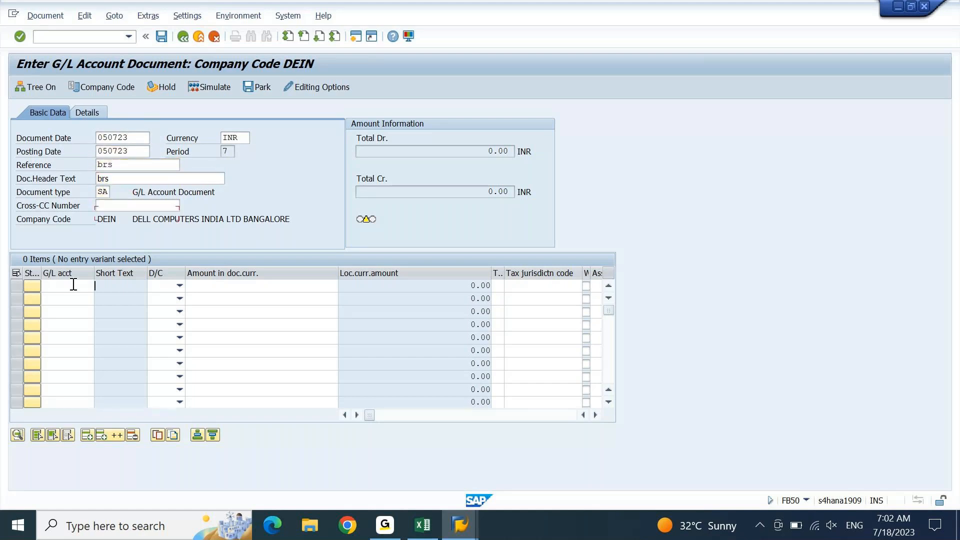
Enter G/L account 12000021 in the first line item and 32200000 (Non Operating Income) in the second.
click(73, 284)
text(12)
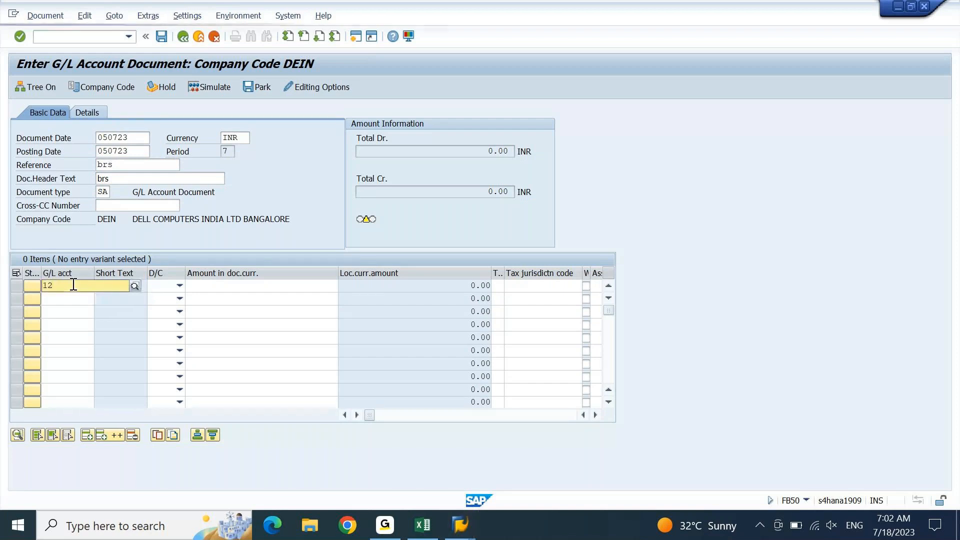
text(000021)
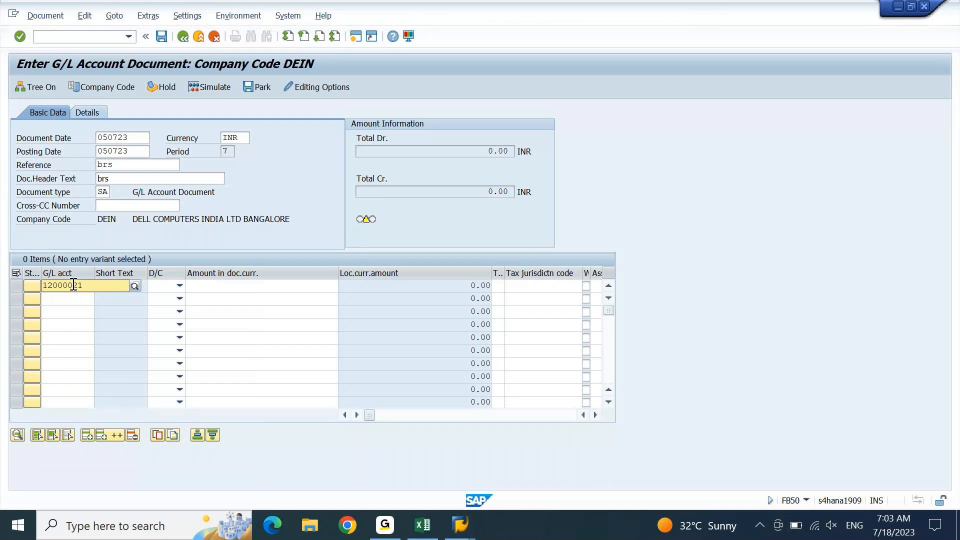
key(Tab)
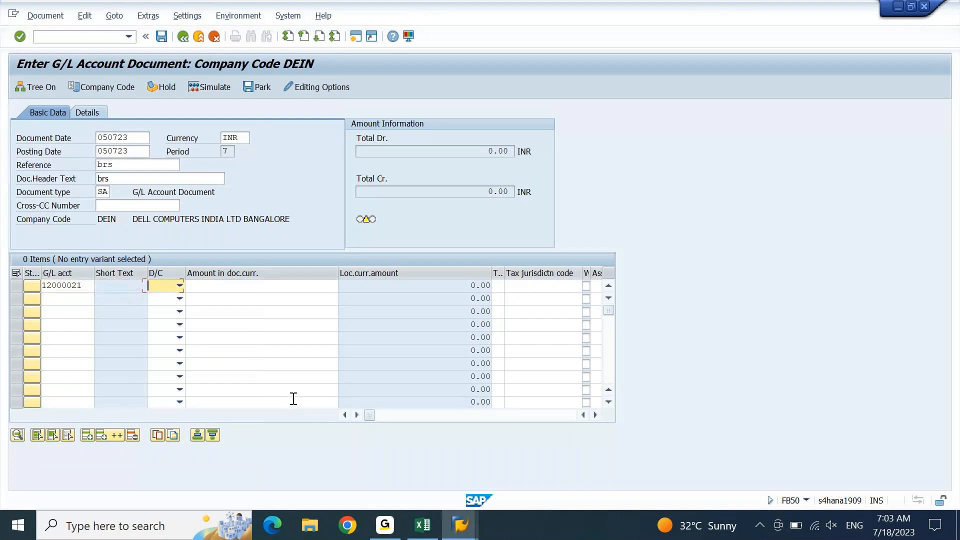
click(76, 297)
text(3)
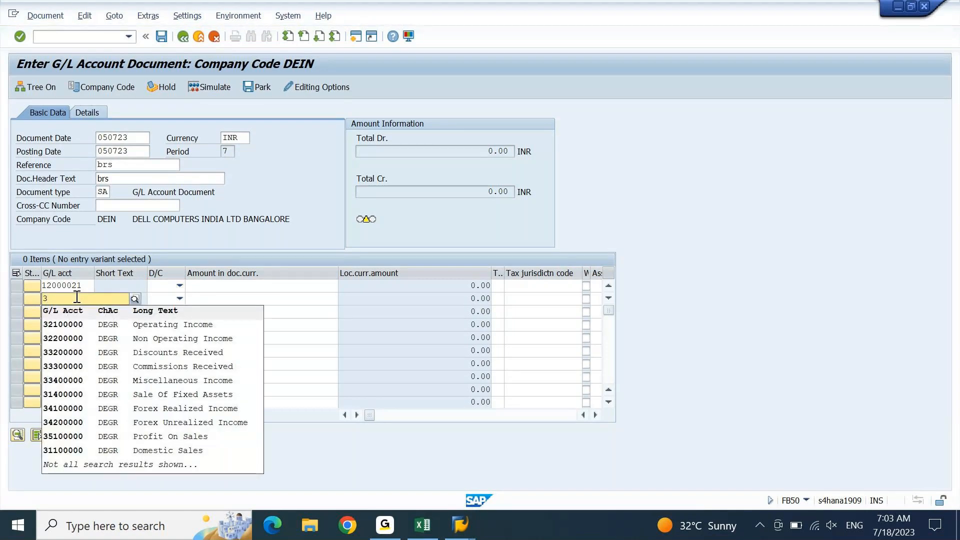
click(85, 336)
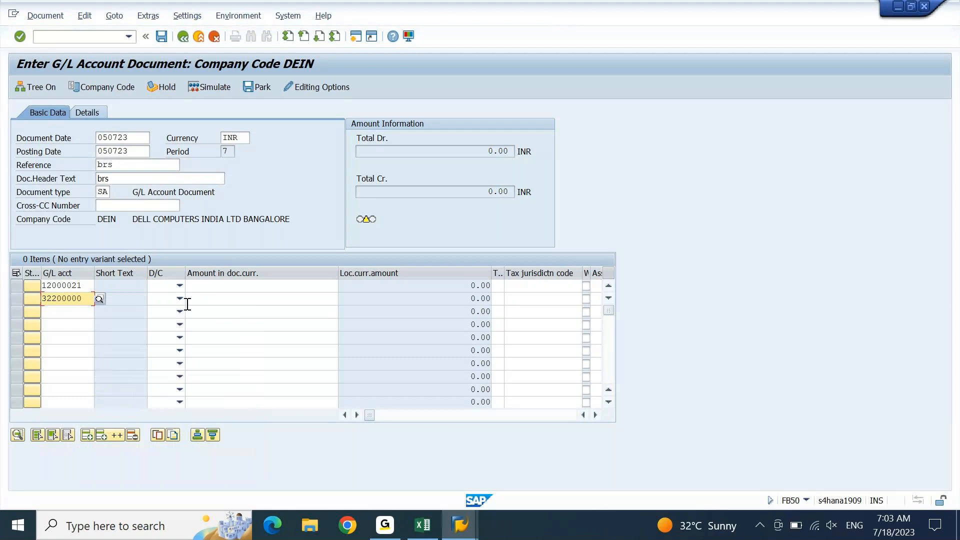
Set account 12000021 to Debit and account 32200000 to Credit, each with an amount of 1225.
click(179, 285)
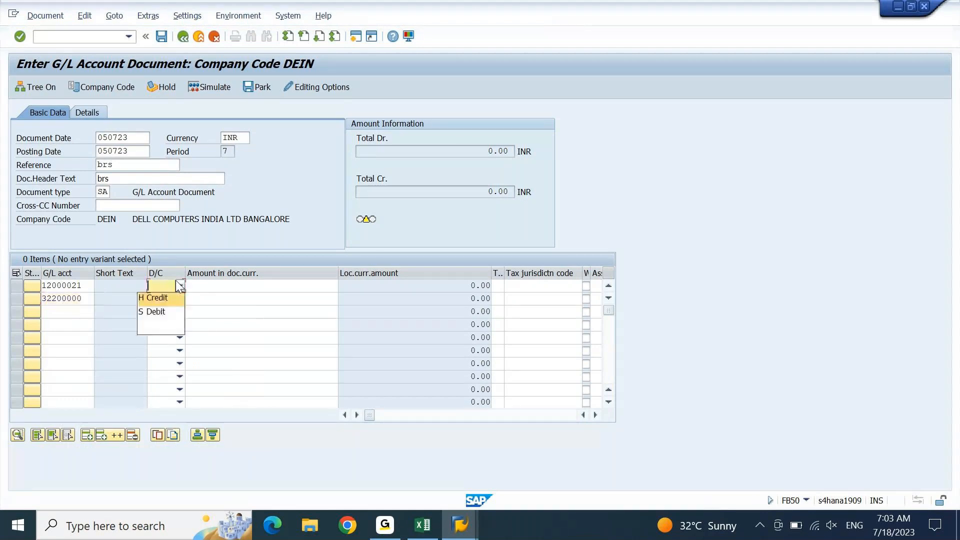
click(158, 312)
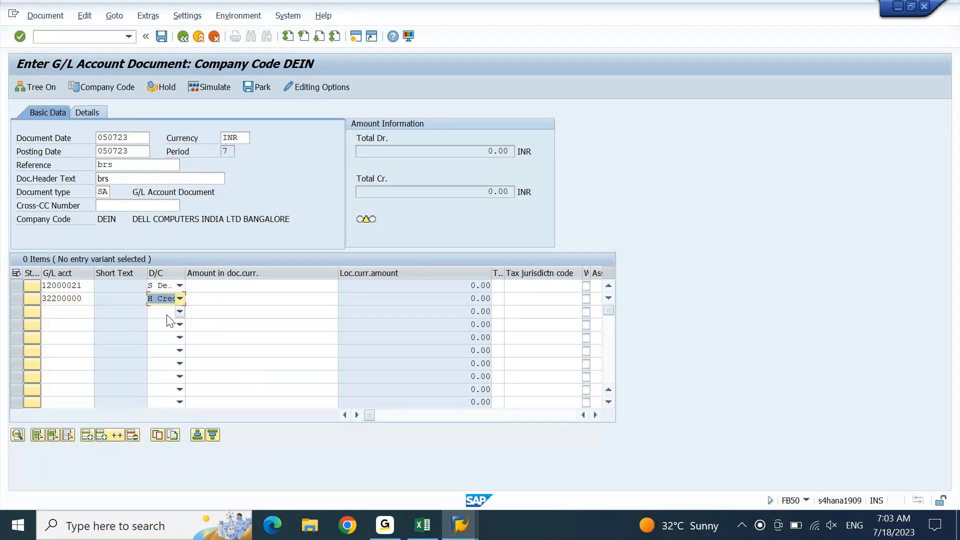
click(243, 295)
click(257, 285)
text(1225)
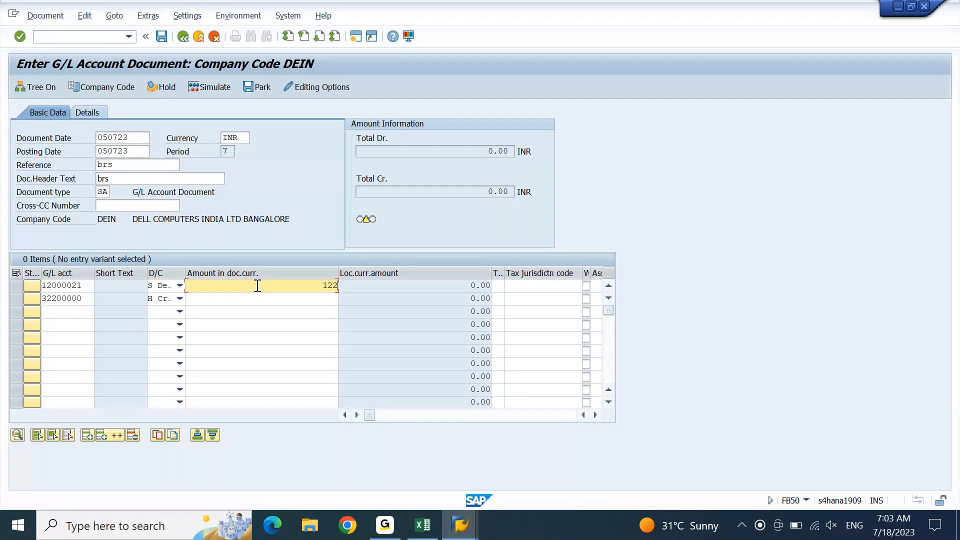
key(Down)
text(1225)
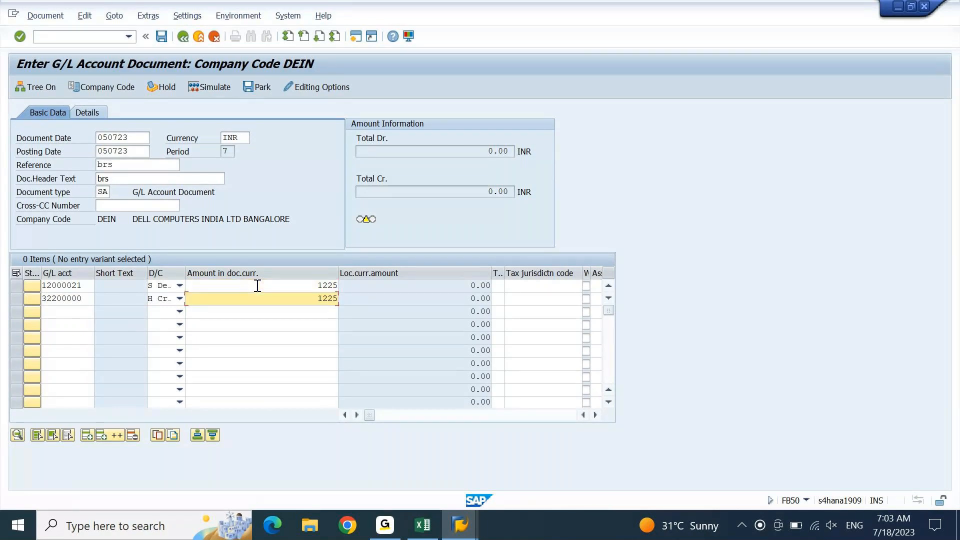
Enter "." as the item text on both line items.
key(Tab)
key(Tab)
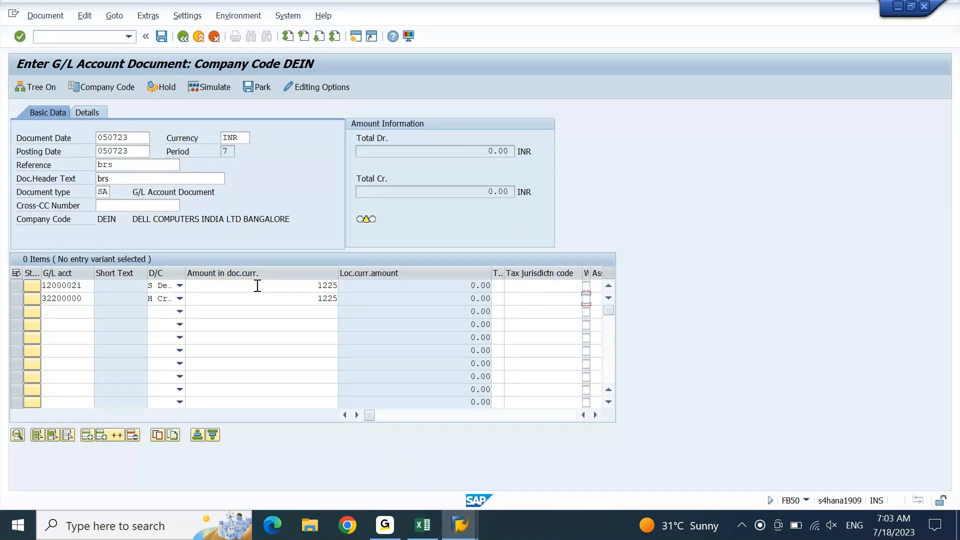
key(Tab)
key(Tab)
key(Tab)
key(Down)
text(.)
Assign profit center dein01 to both line items and validate the document entries.
key(Tab)
key(Tab)
key(Tab)
key(Tab)
key(Tab)
key(Tab)
key(Tab)
key(Tab)
key(Tab)
key(Tab)
key(Tab)
key(Tab)
key(Tab)
key(Tab)
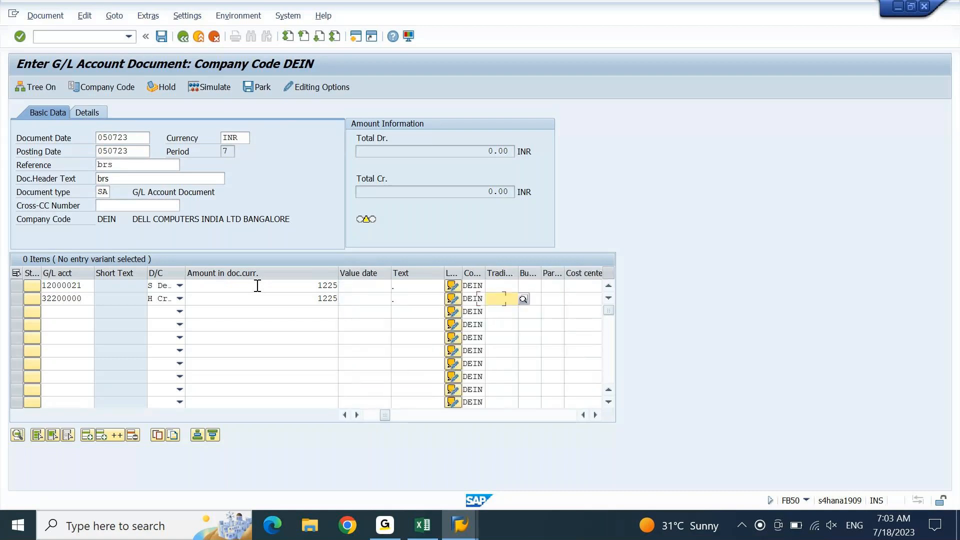
key(Tab)
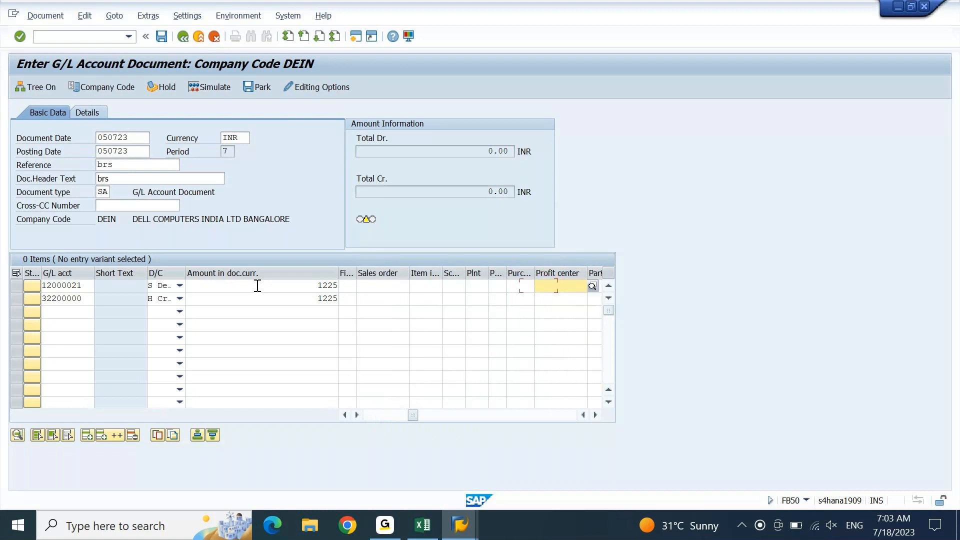
text(dein01)
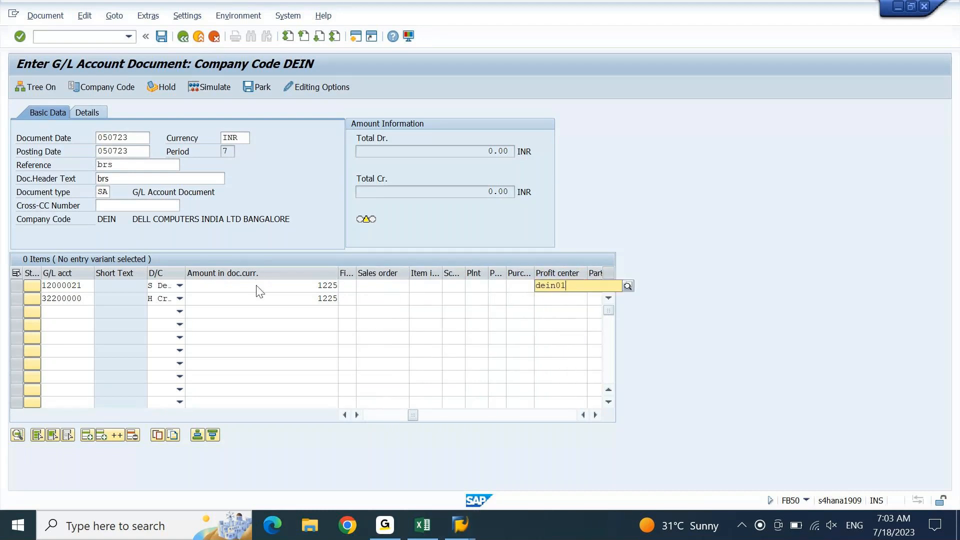
key(Down)
text(dein01)
key(Return)
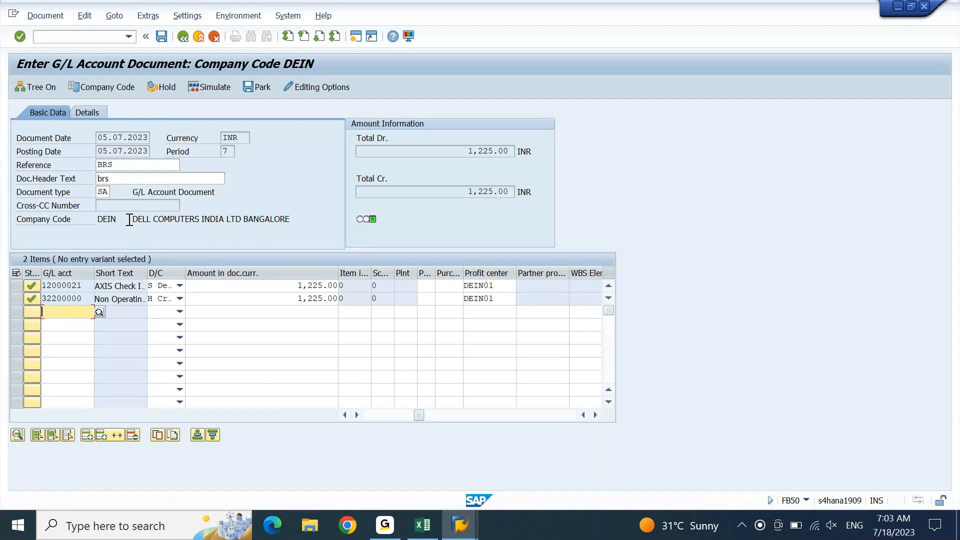
Enter 3679474 as the assignment of the AXIS Check Incoming line item (12000021) and return to the document overview.
click(460, 525)
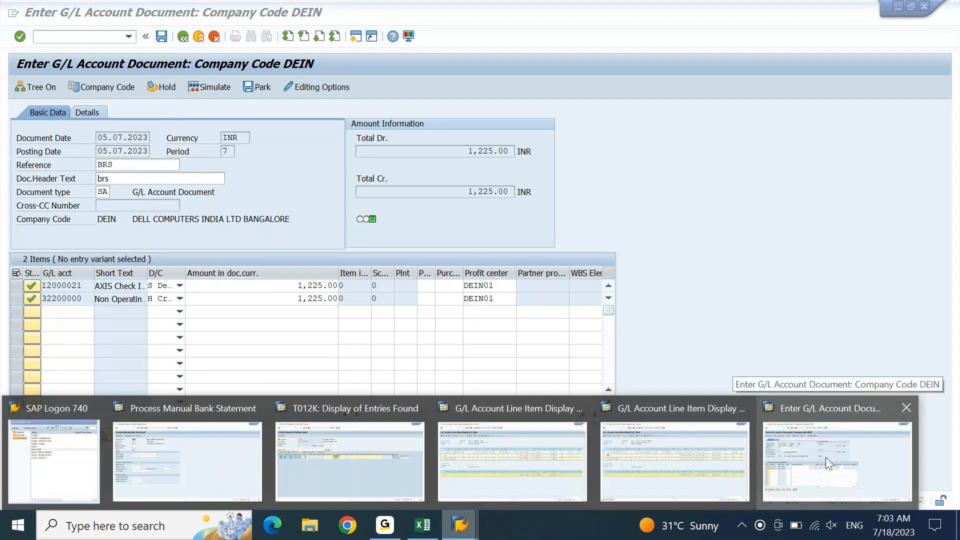
click(826, 458)
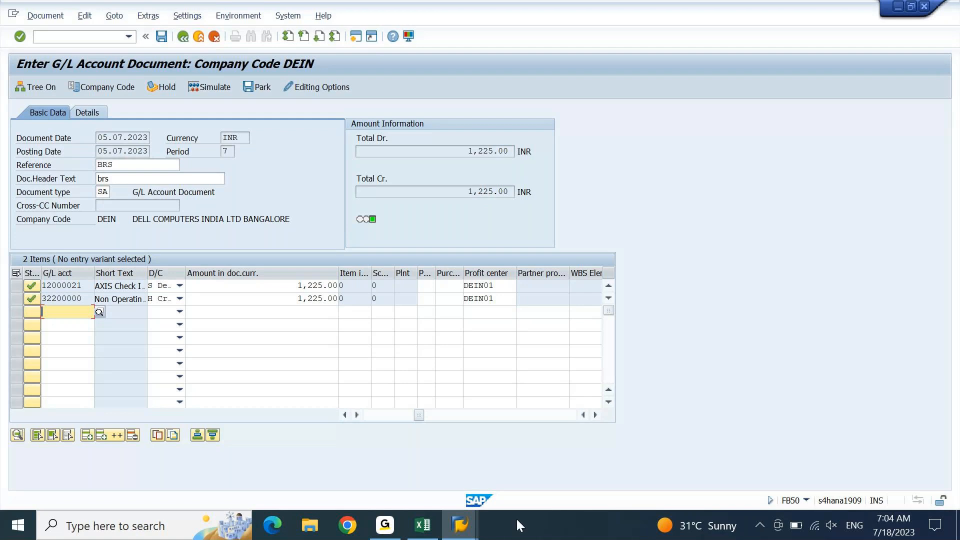
double_click(65, 286)
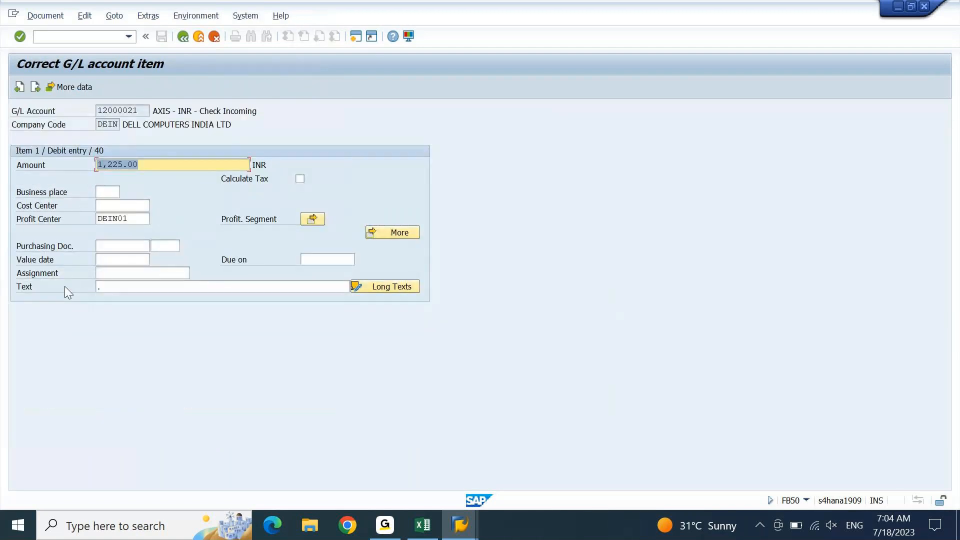
click(127, 273)
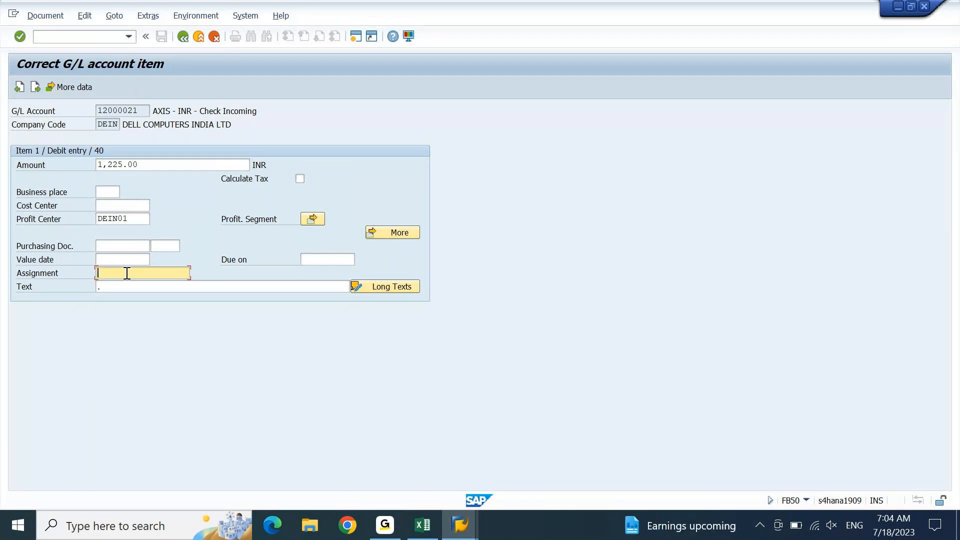
text(3679474)
key(ctrl+a)
click(183, 36)
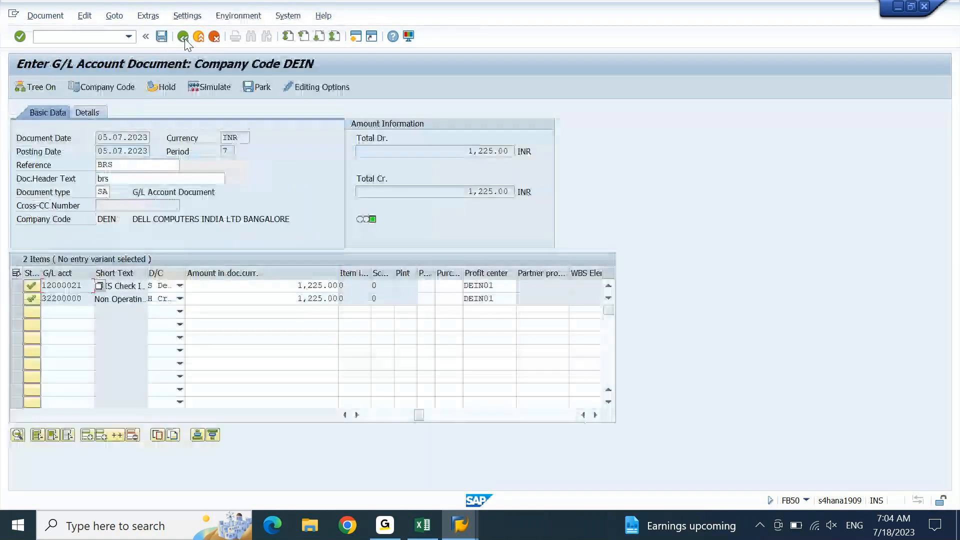
Compare the entry with the Check Incoming test case in the Excel workbook and post the G/L document in SAP.
click(433, 528)
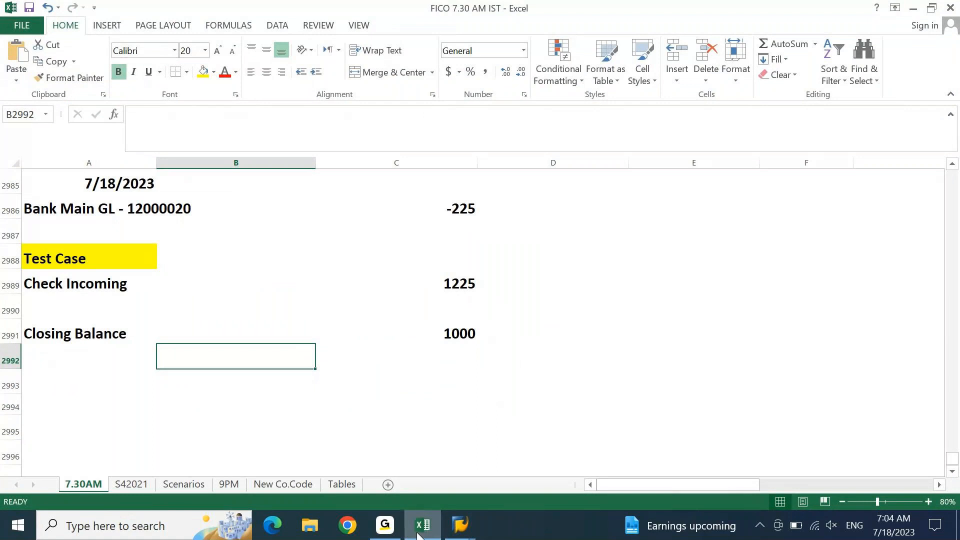
click(419, 534)
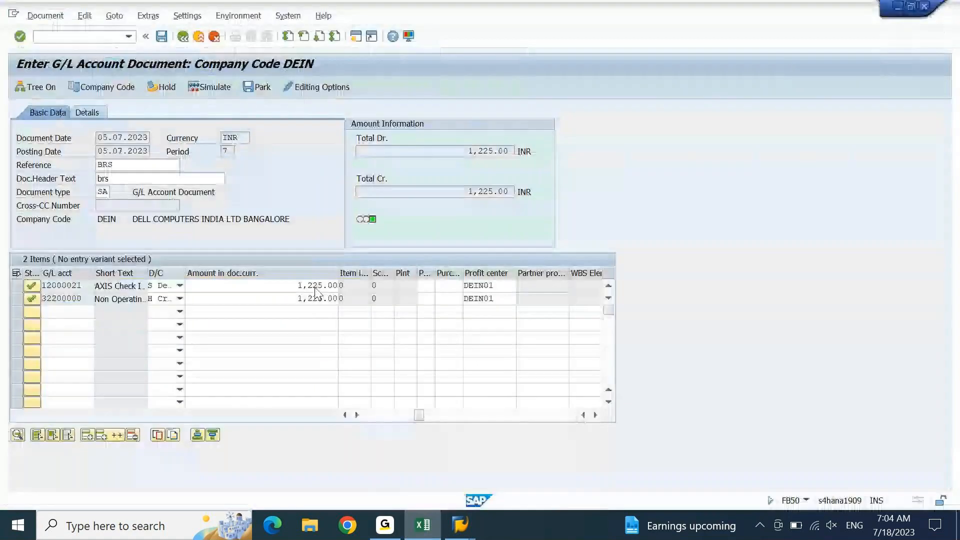
click(161, 36)
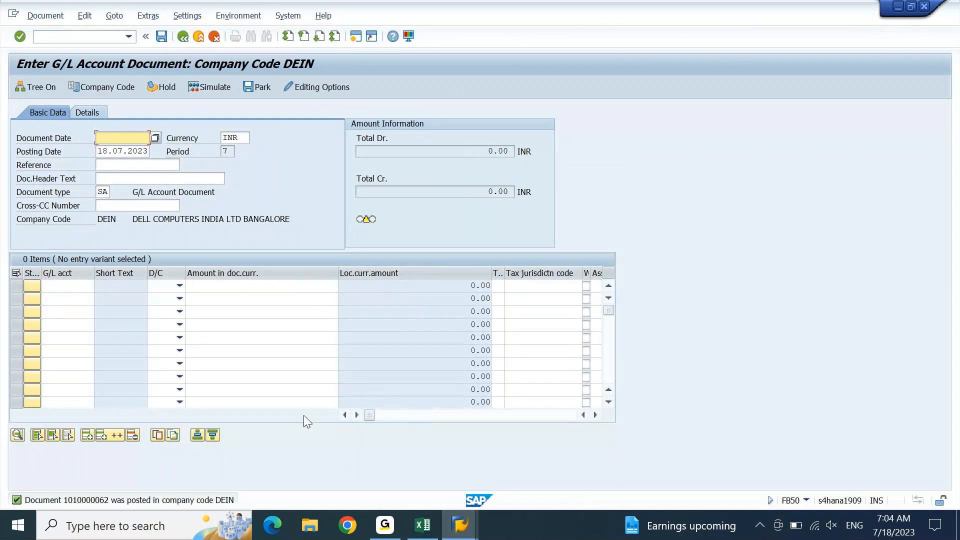
Refresh the line item display of account 12000021, examine the new posting, and view the line items of main bank account 12000020.
click(459, 523)
click(677, 452)
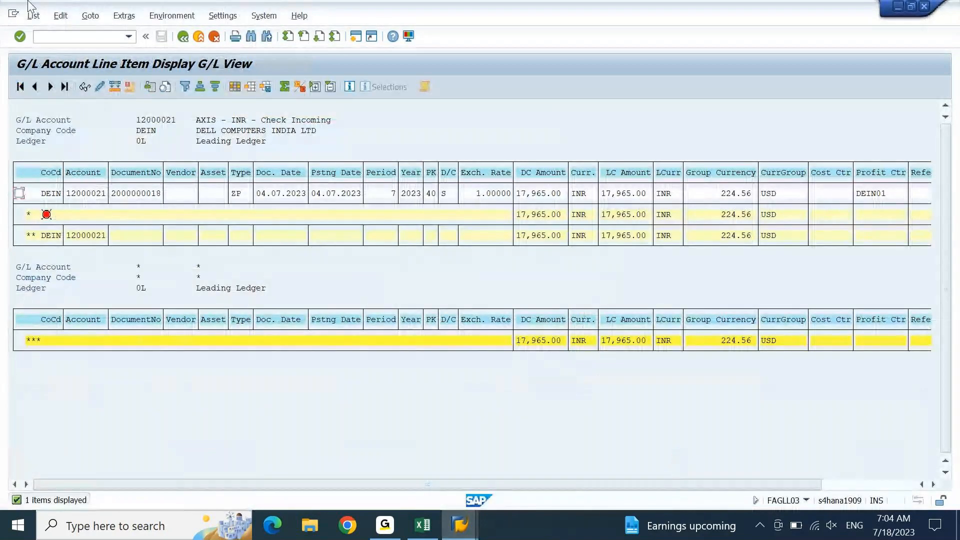
click(33, 16)
click(38, 49)
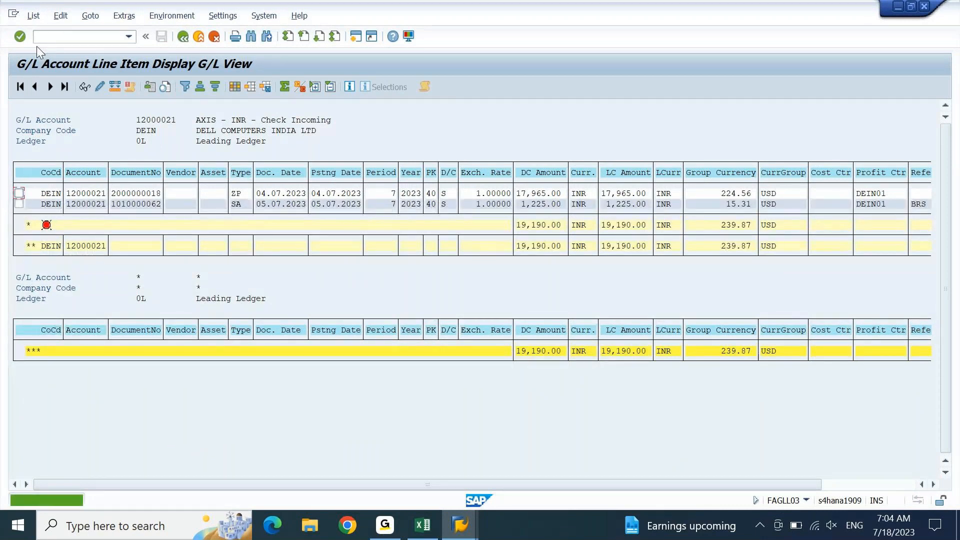
click(560, 205)
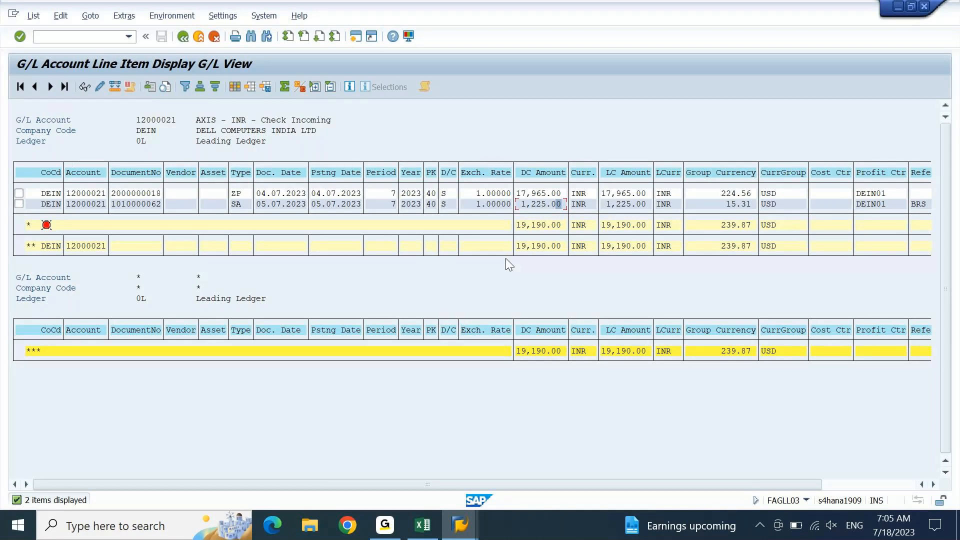
key(alt+Tab)
click(561, 460)
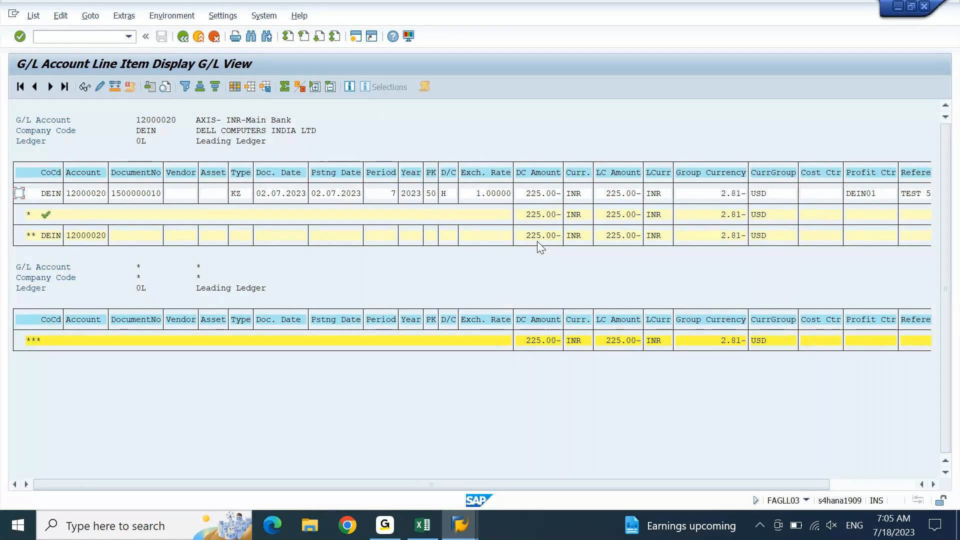
Check the incoming check's posting date and set the statement date of the manual bank statement for account AX011 to 06.07.2023.
click(460, 525)
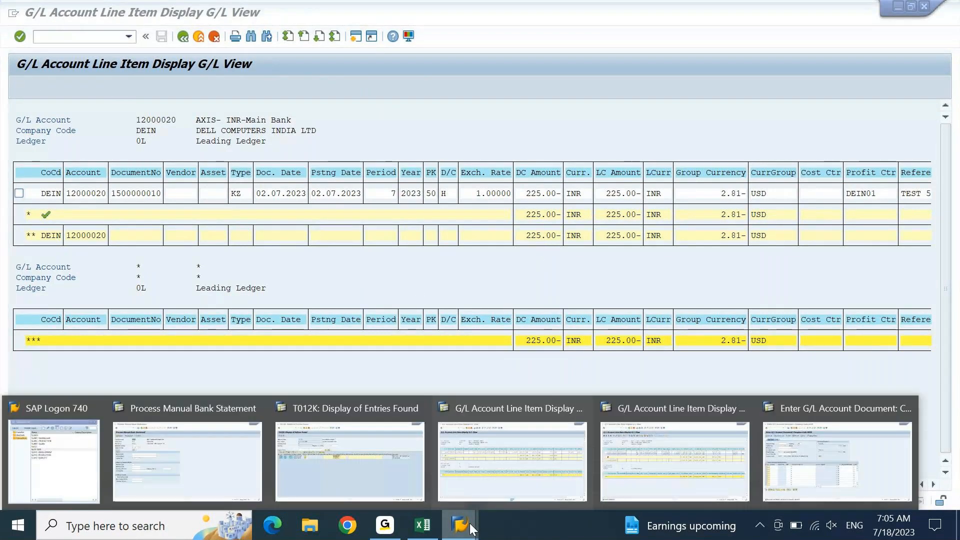
click(223, 457)
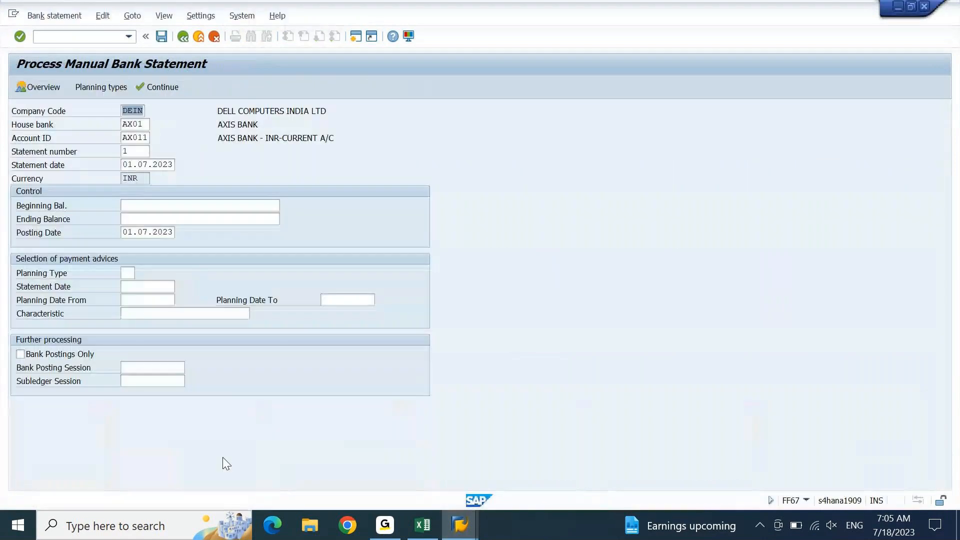
click(132, 138)
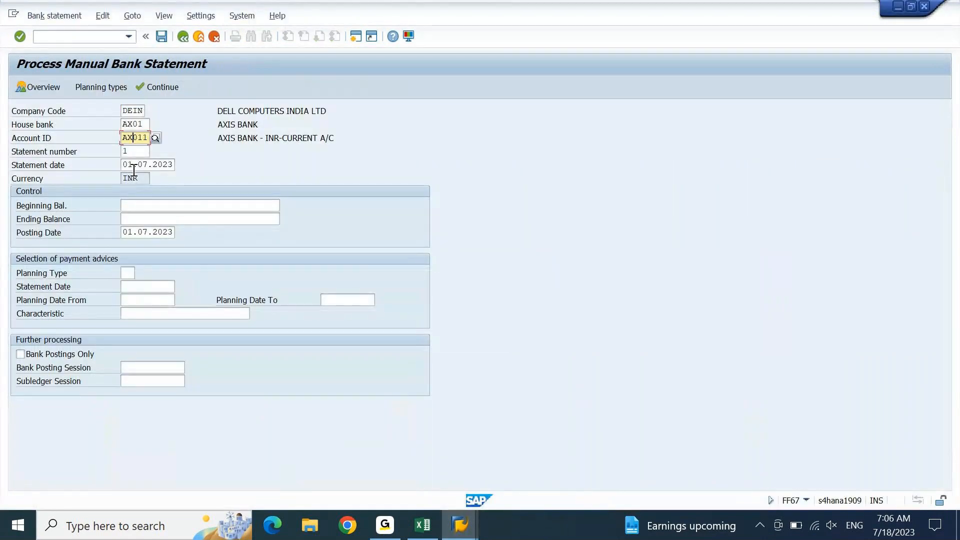
click(133, 168)
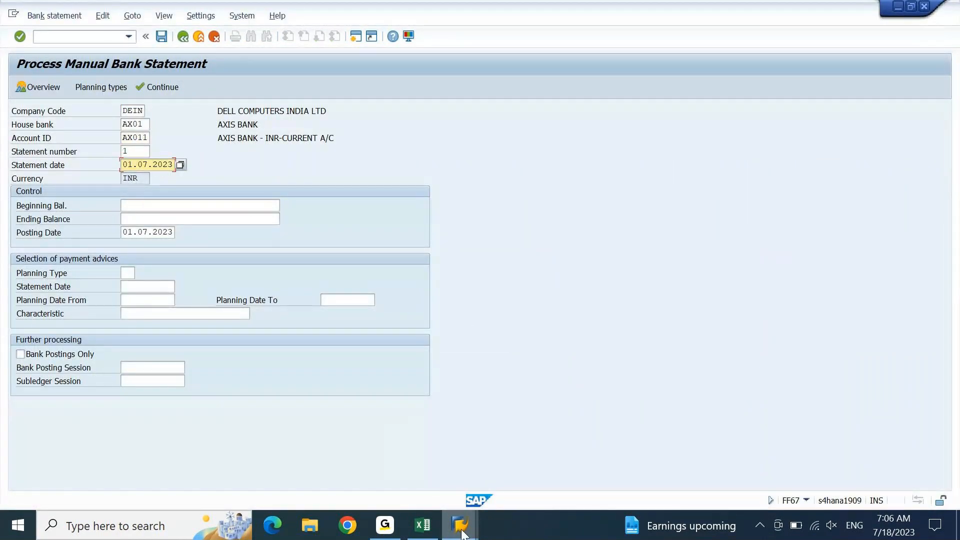
mouse_move(461, 531)
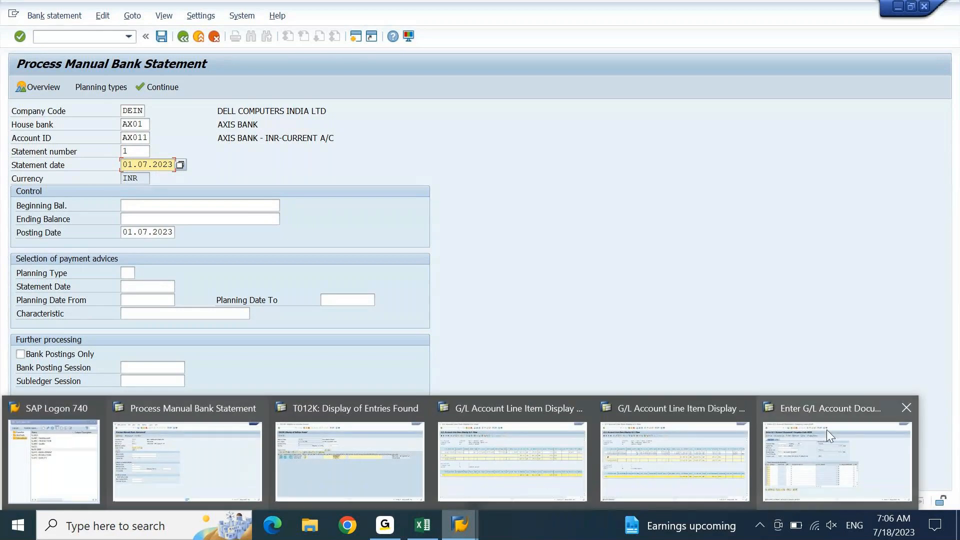
click(709, 452)
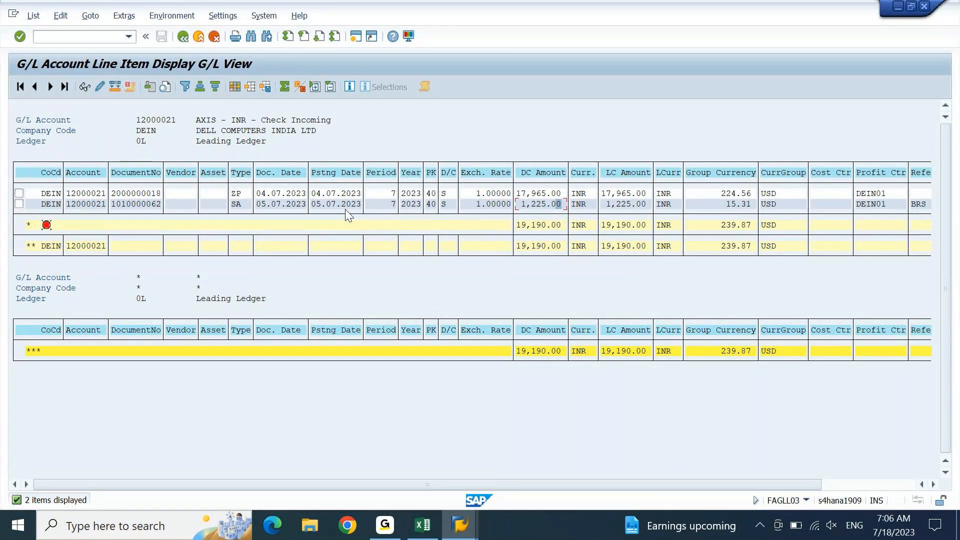
click(458, 530)
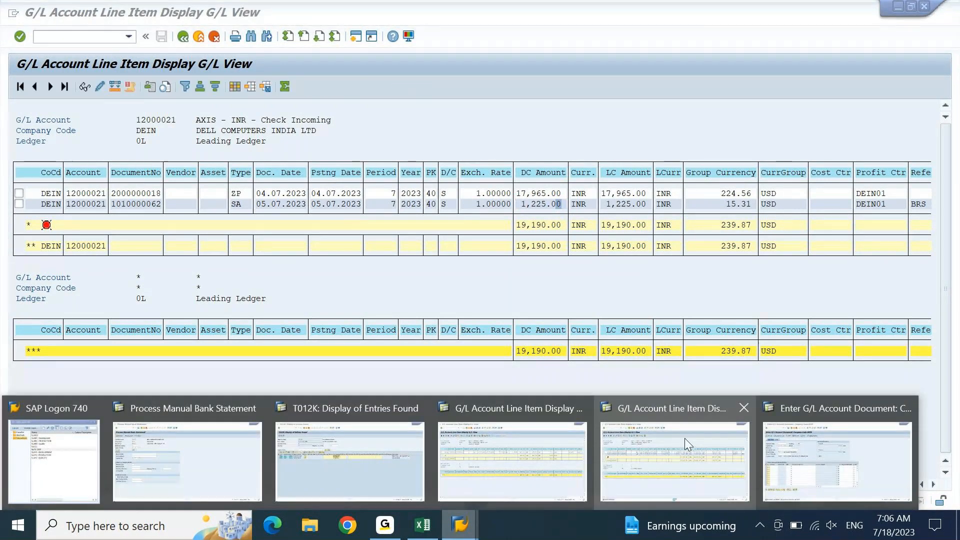
click(223, 418)
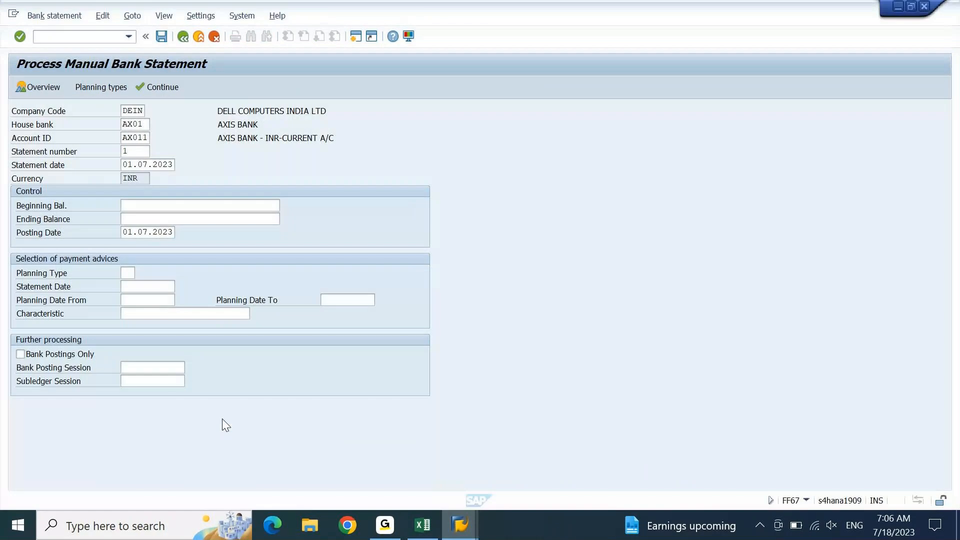
key(BackSpace)
text(6)
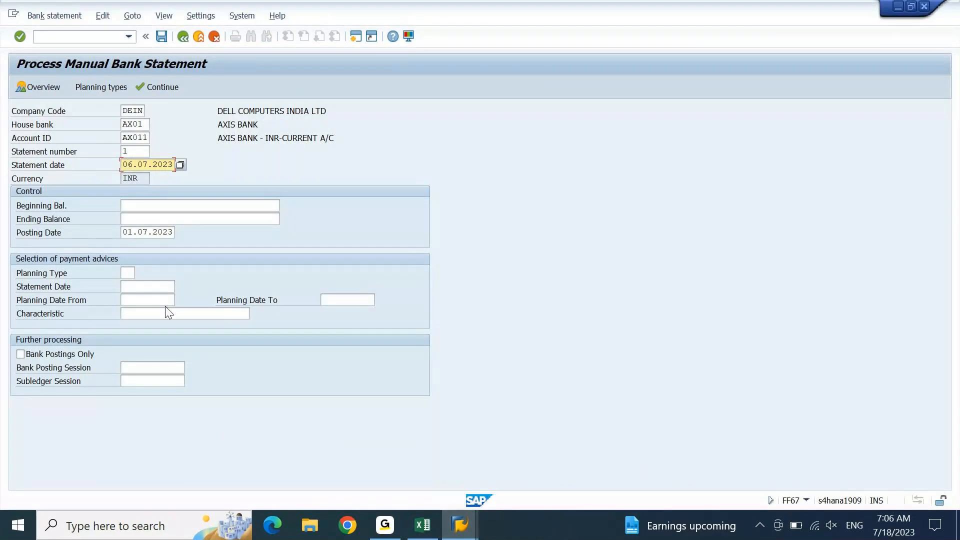
Copy the statement date 06.07.2023 into the posting date of the manual bank statement.
key(Tab)
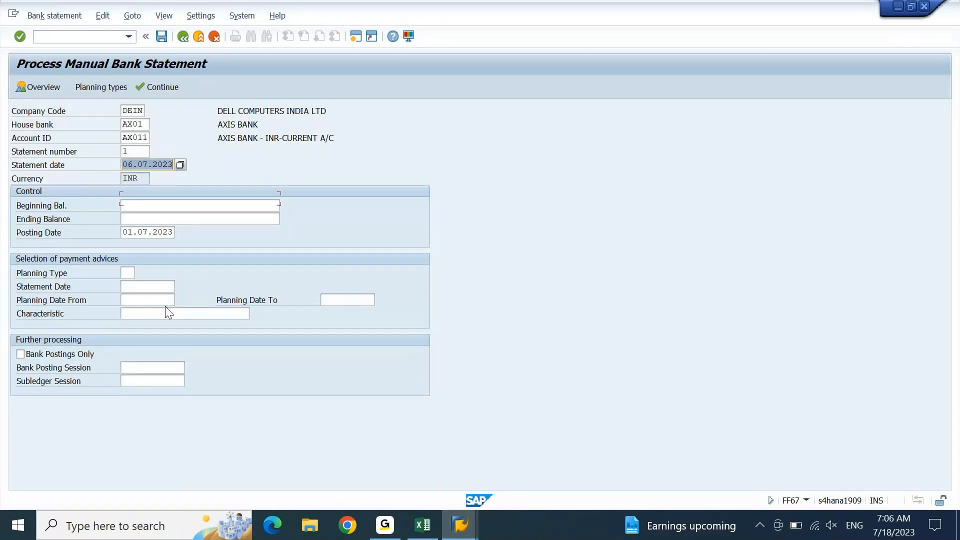
key(ctrl+c)
key(Tab)
key(Tab)
key(Tab)
key(ctrl+v)
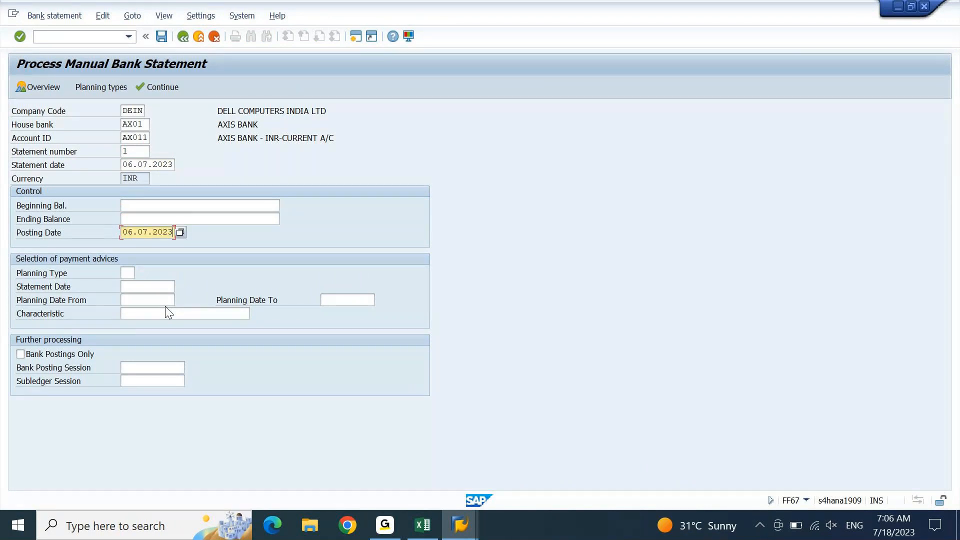
Enter 225- as the beginning balance of the bank statement.
click(142, 201)
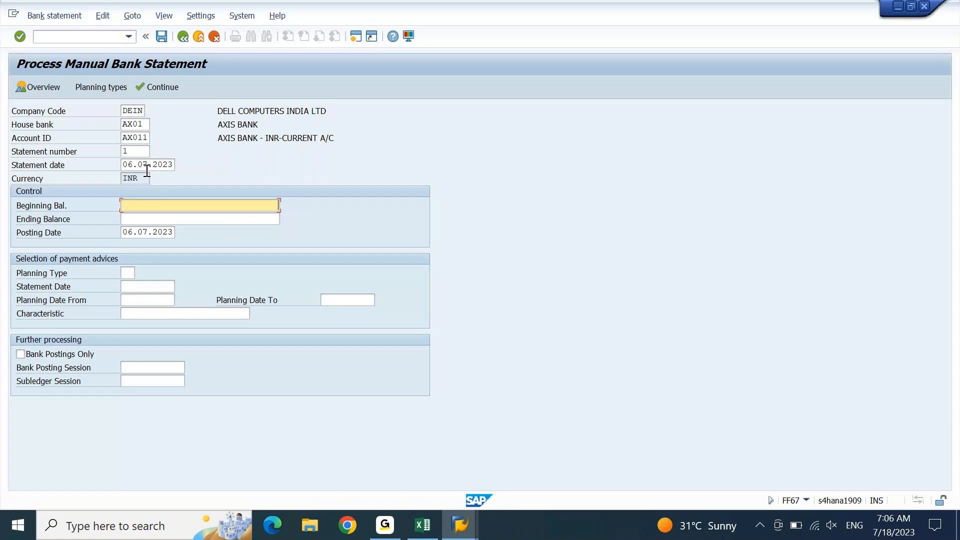
drag(125, 166, 174, 167)
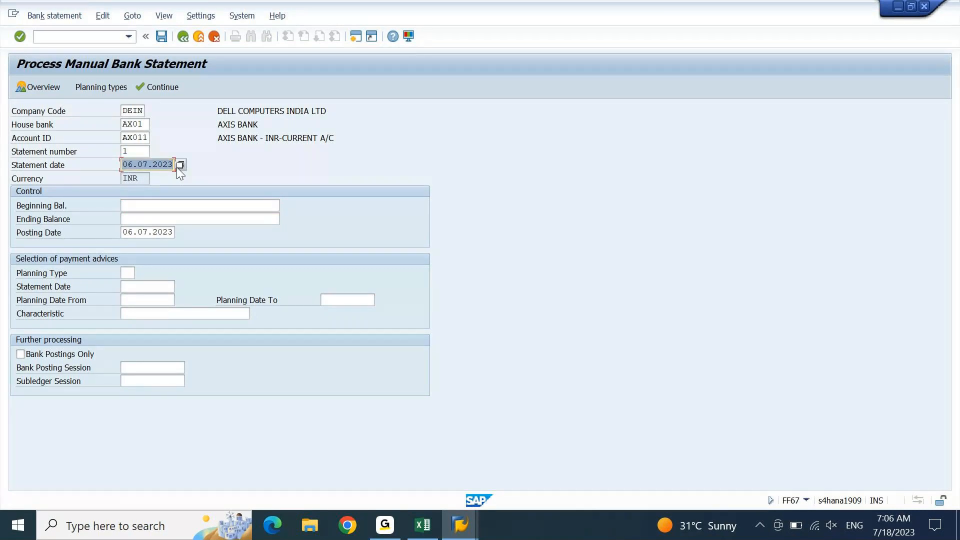
click(182, 206)
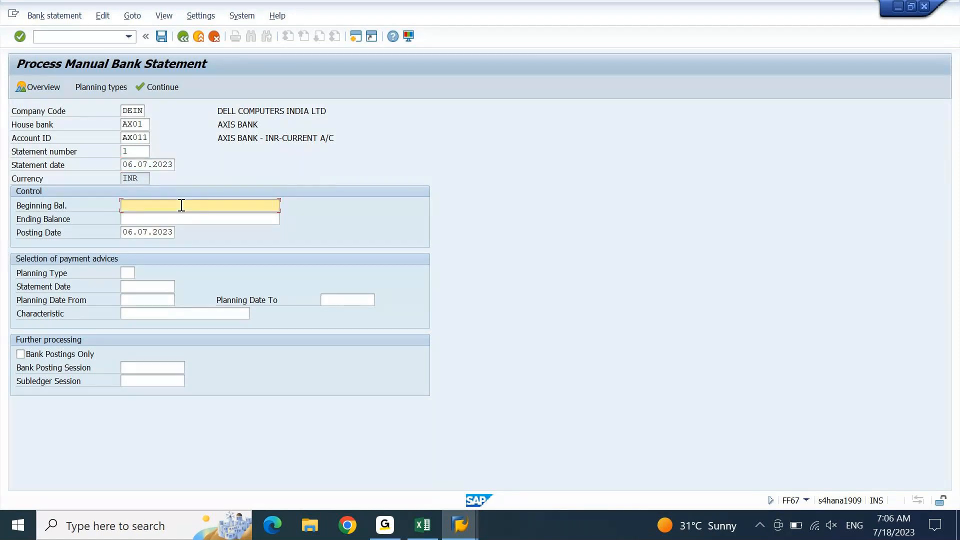
text(225-)
Look up the closing balance in the Excel workbook and enter 1000 as the ending balance of the SAP bank statement.
click(422, 525)
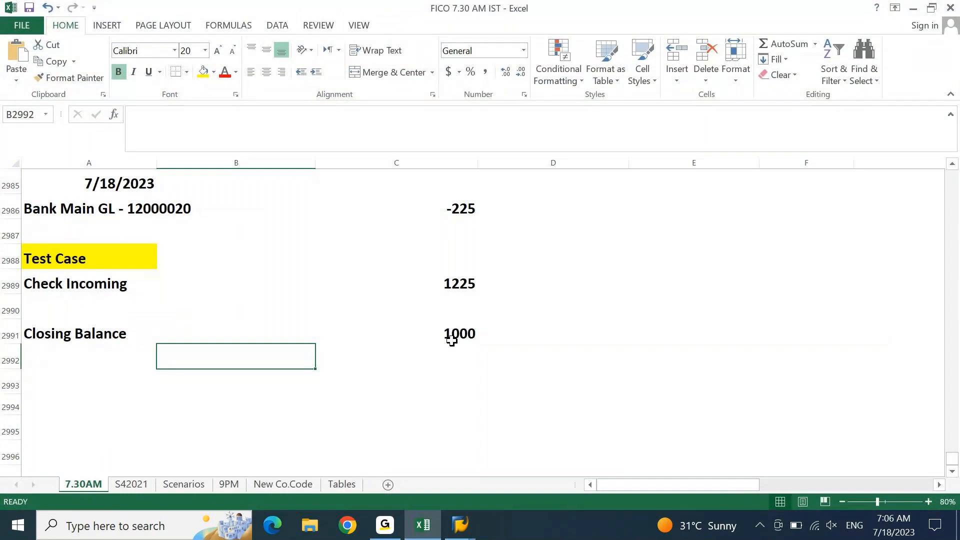
click(451, 340)
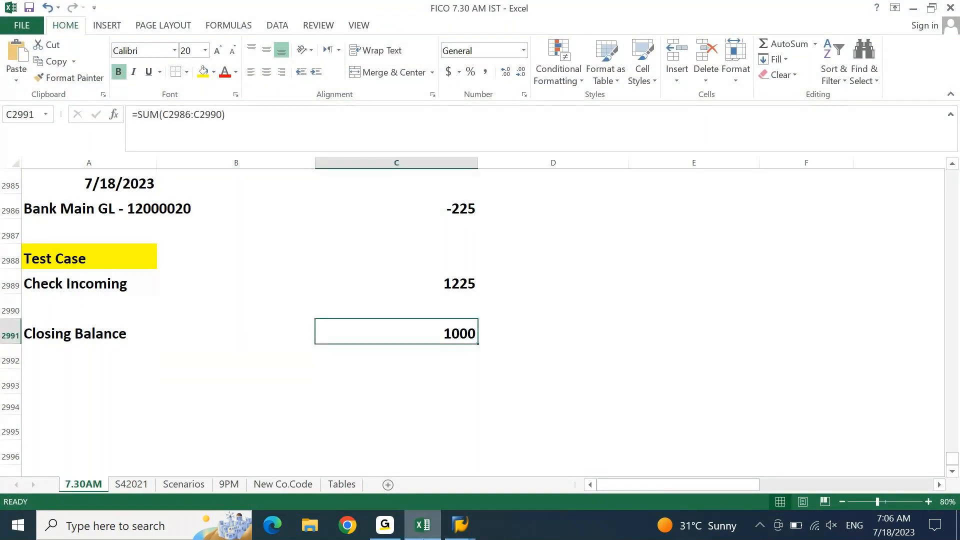
click(460, 525)
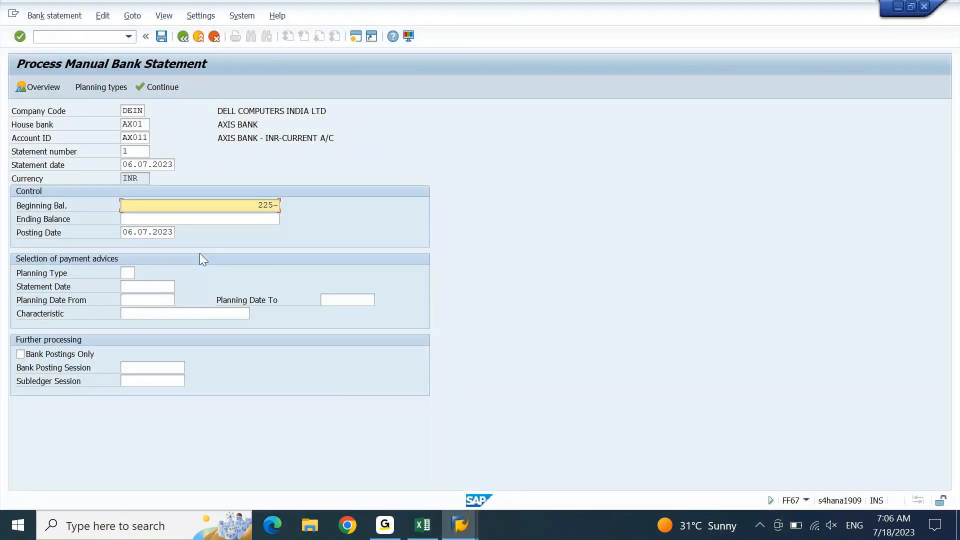
click(206, 223)
text(1)
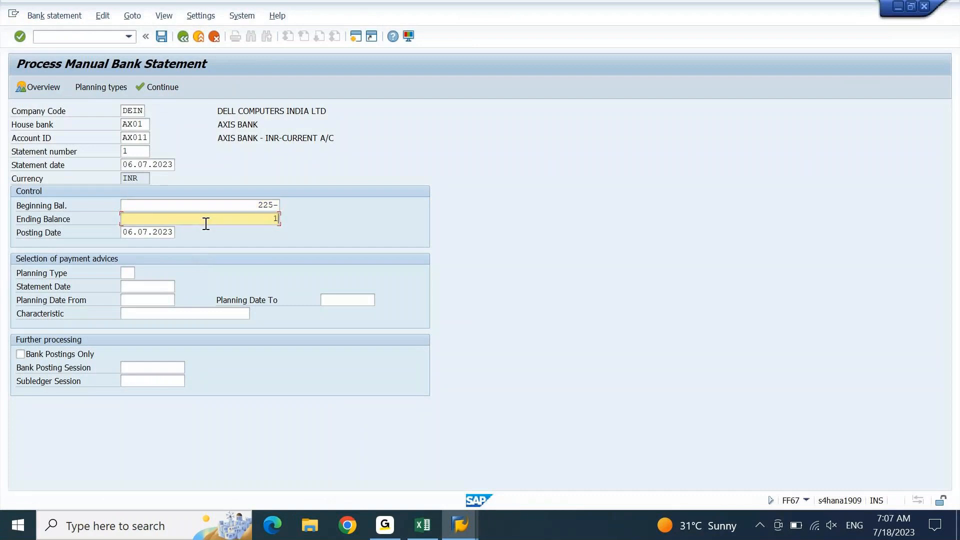
text(0000)
key(BackSpace)
Review the main bank G/L balance and the closing balance of the test case in the Excel workbook.
click(424, 526)
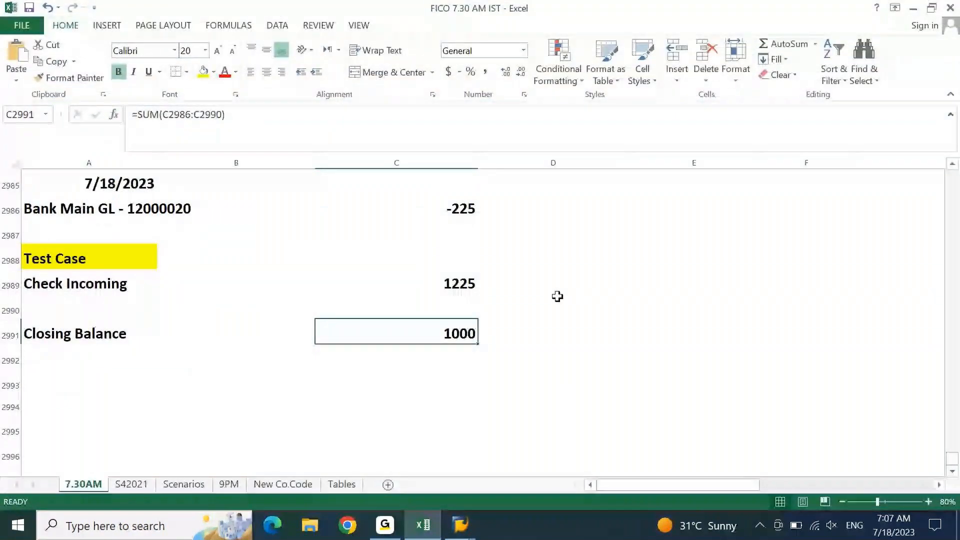
click(473, 205)
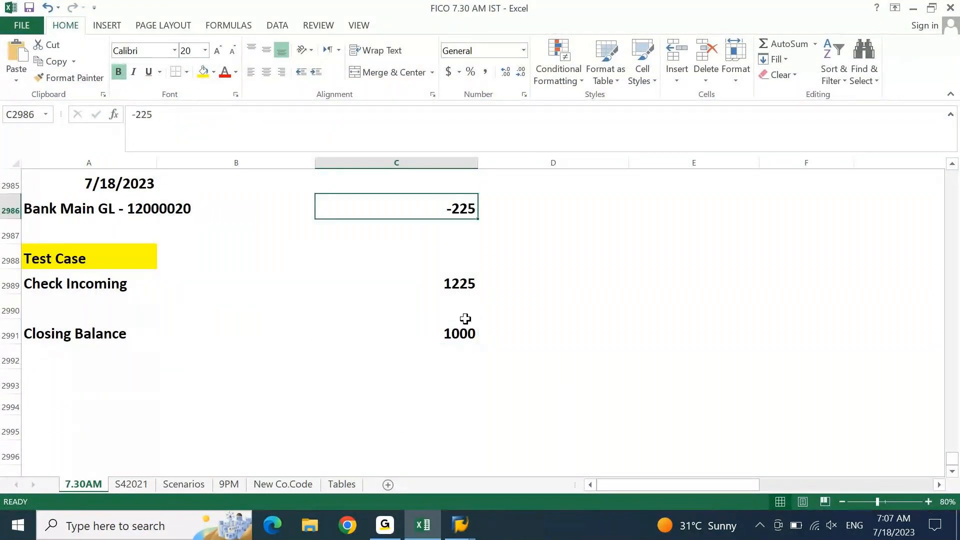
ctrl+click(457, 335)
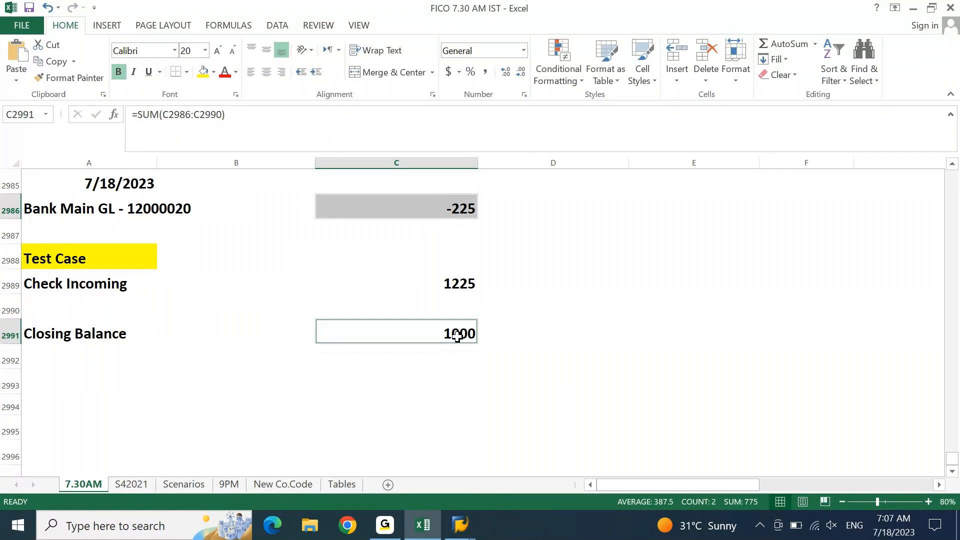
click(594, 336)
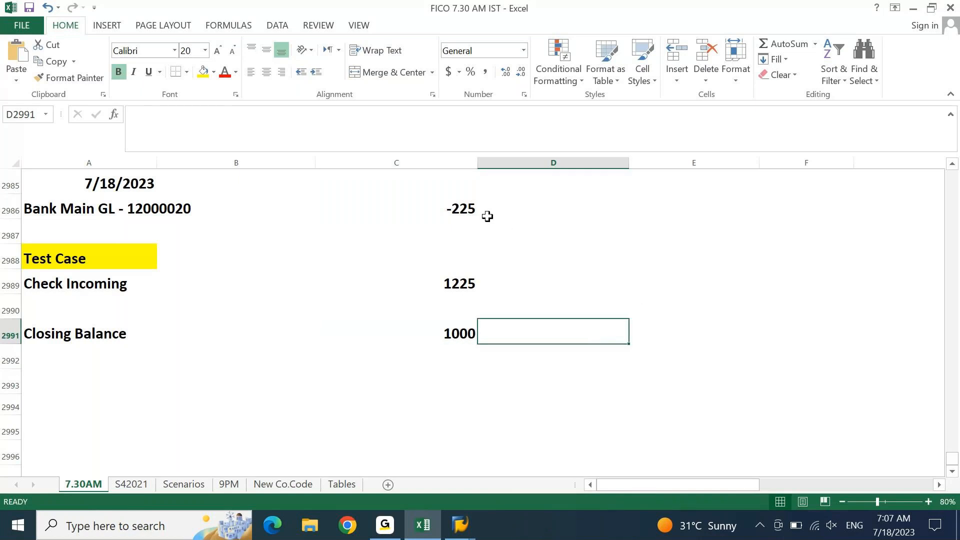
click(605, 281)
click(491, 411)
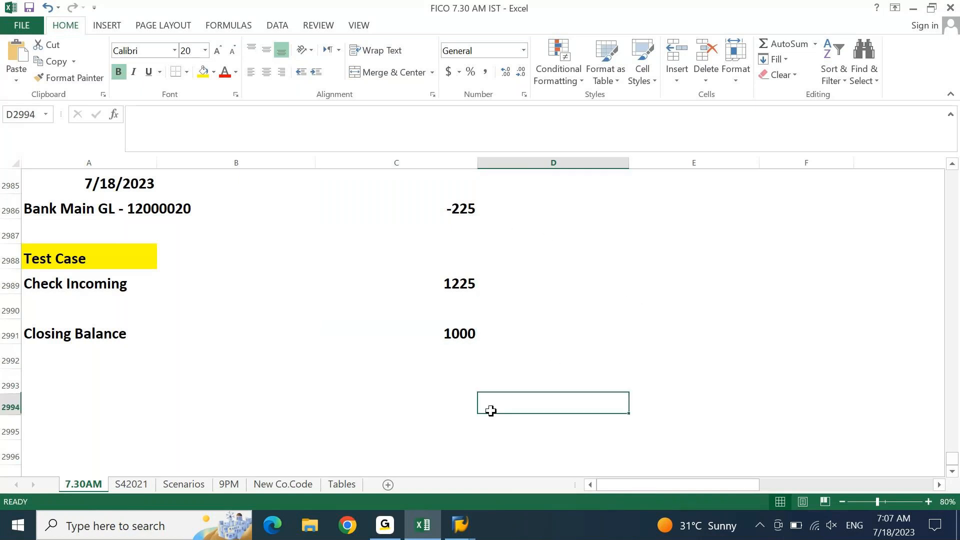
Enter a formula in cell D2994 adding the main bank G/L balance in C2986 and the closing balance in C2991.
text(=)
click(446, 208)
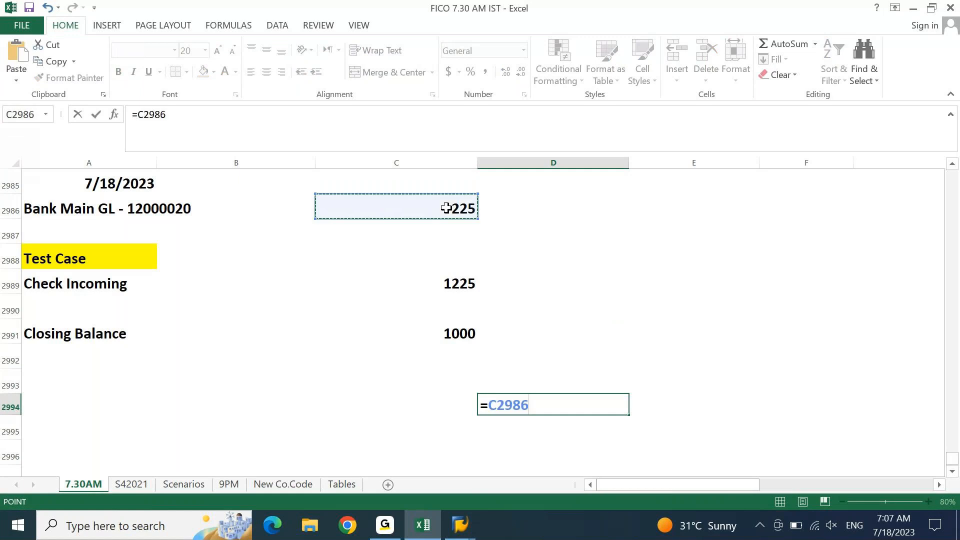
text(+)
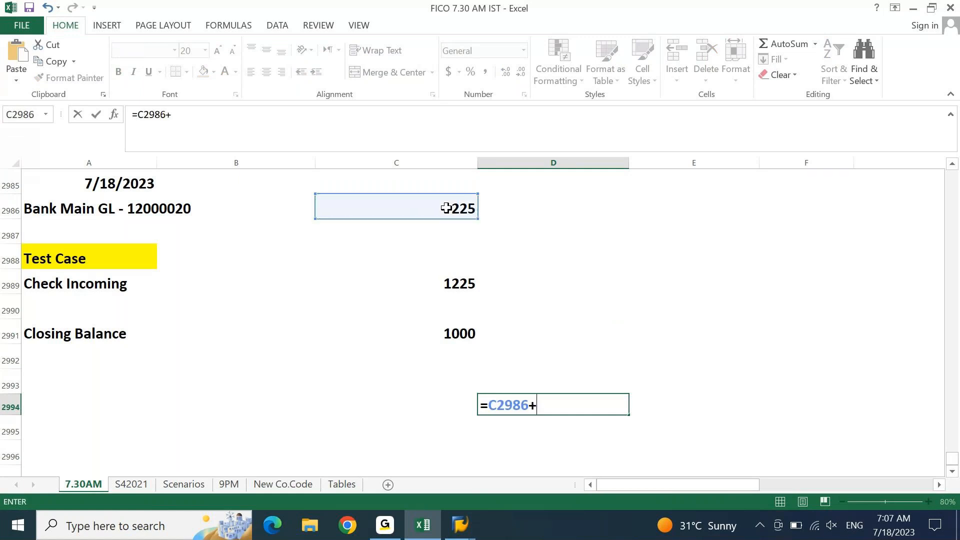
click(459, 334)
key(Return)
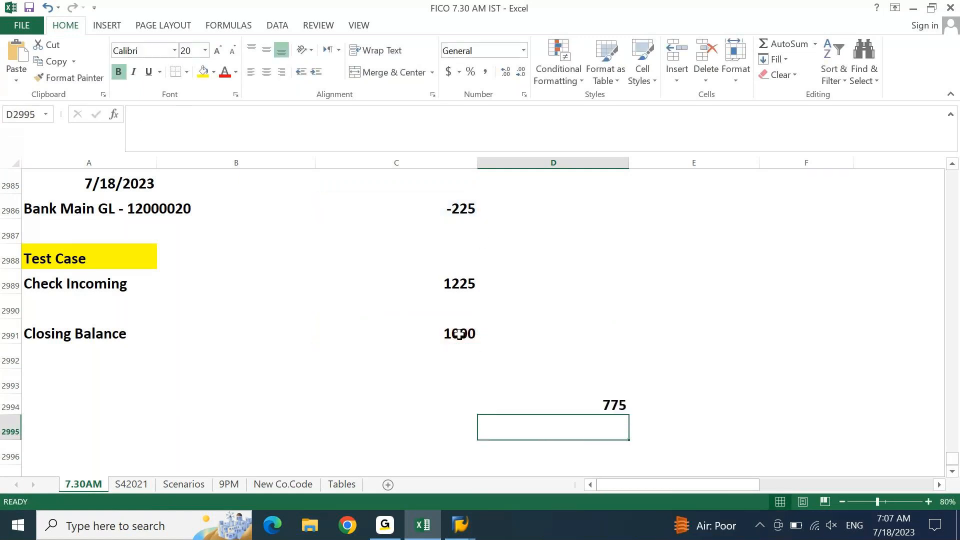
Change the formula in D2994 to subtract the closing balance from the main bank G/L balance, =C2986-C2991.
click(601, 400)
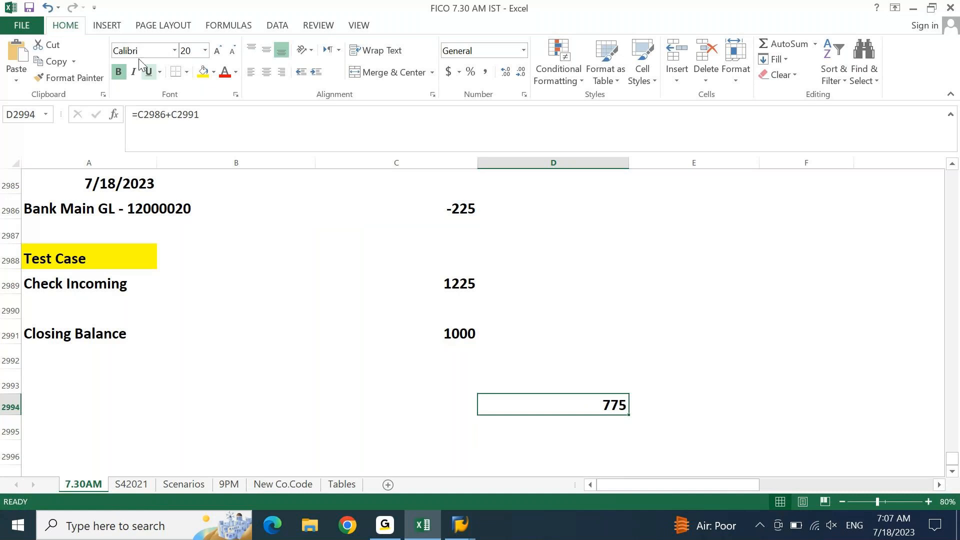
click(172, 114)
key(BackSpace)
text(-)
key(Return)
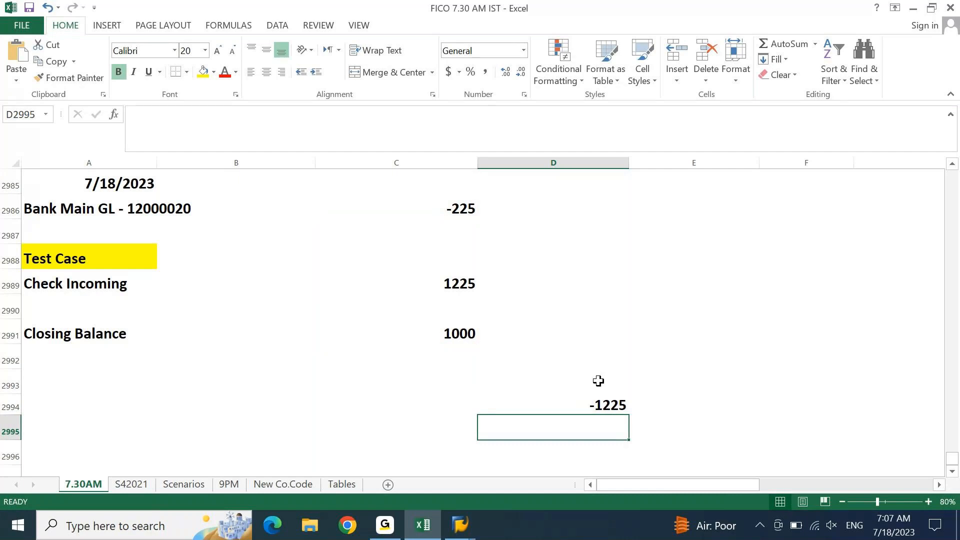
click(616, 405)
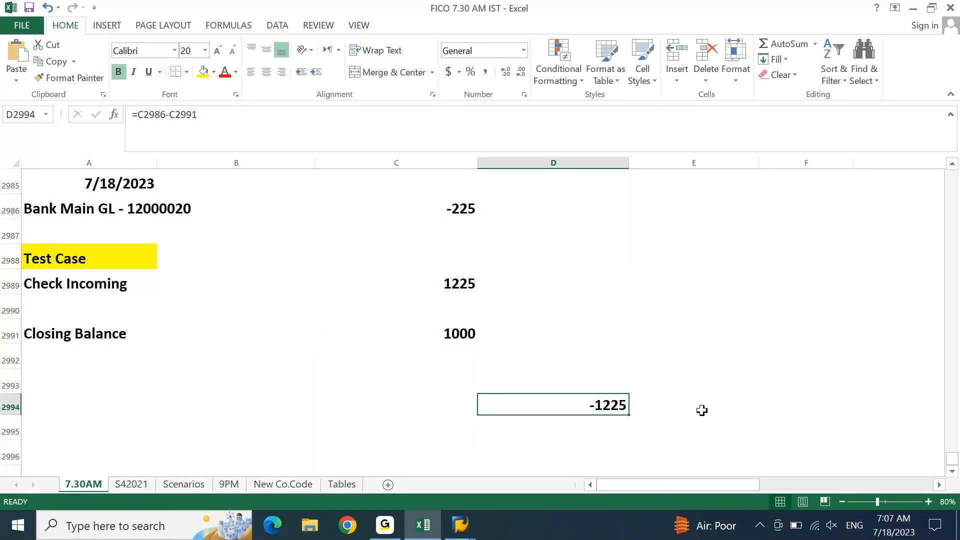
click(462, 210)
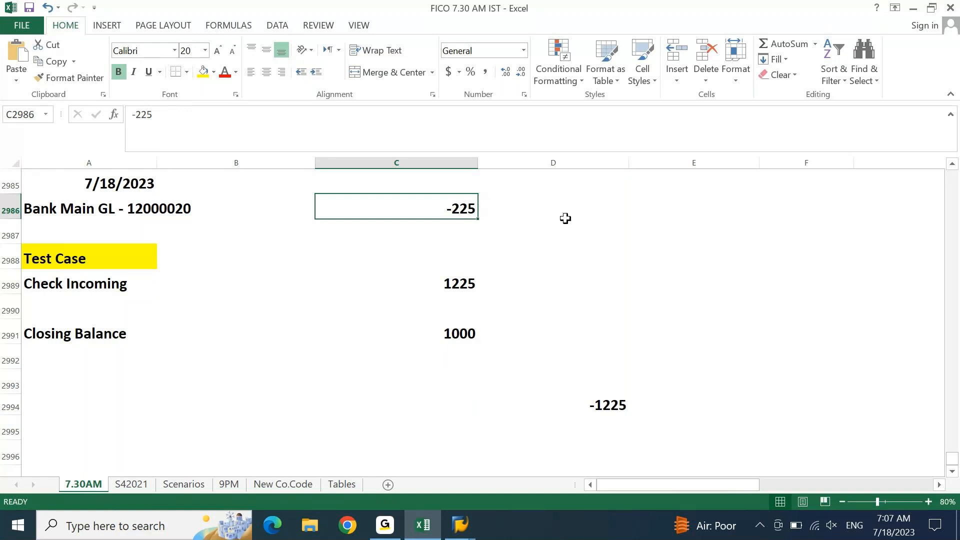
Switch to the SAP manual bank statement and confirm its header data to reach the bank statement items.
click(465, 526)
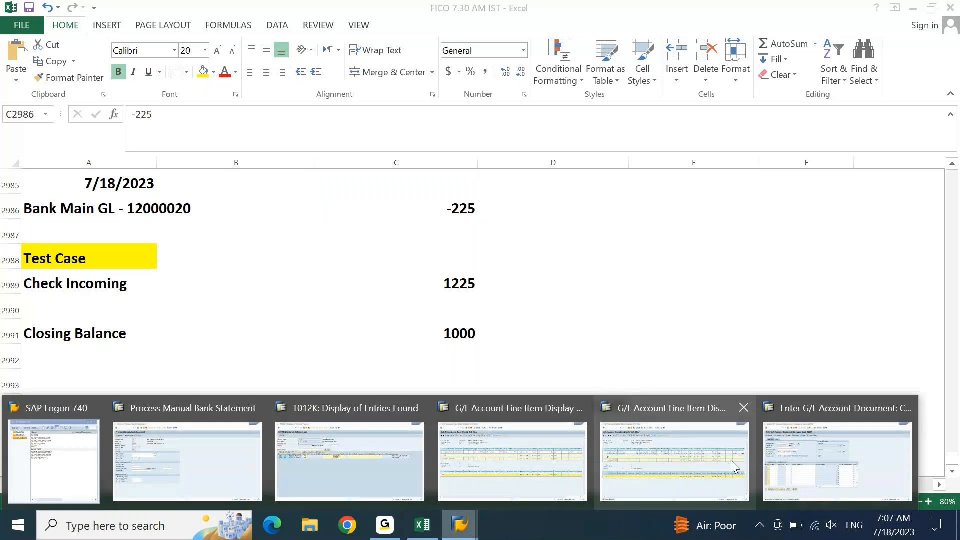
click(191, 467)
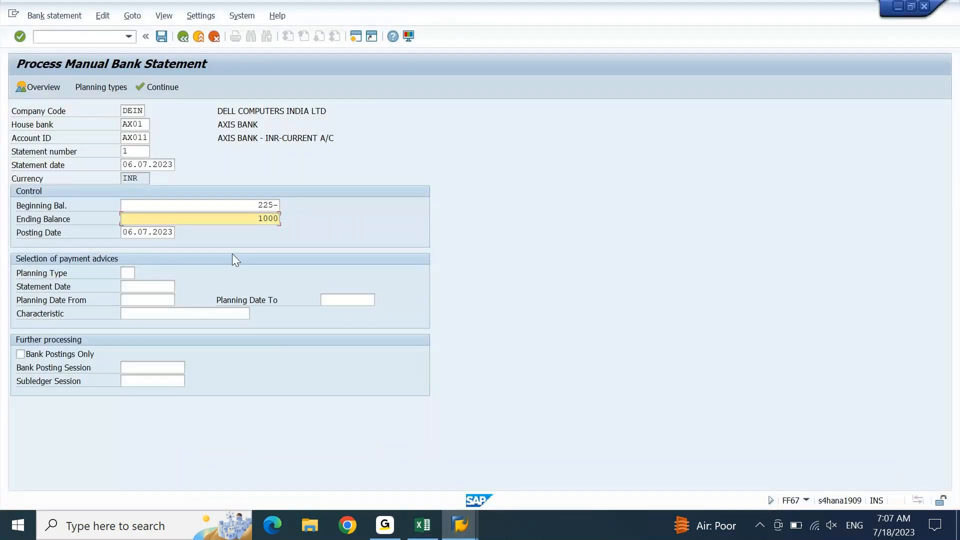
key(Return)
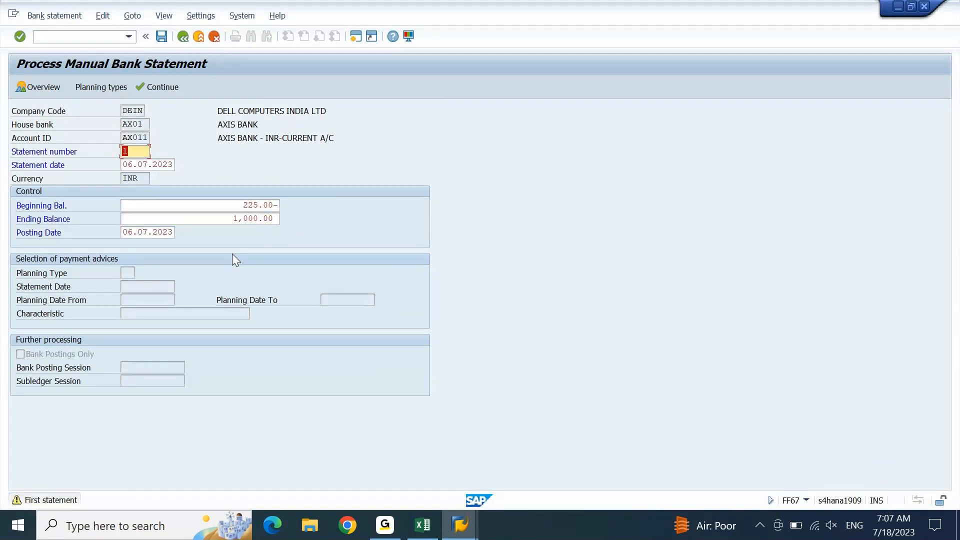
key(Return)
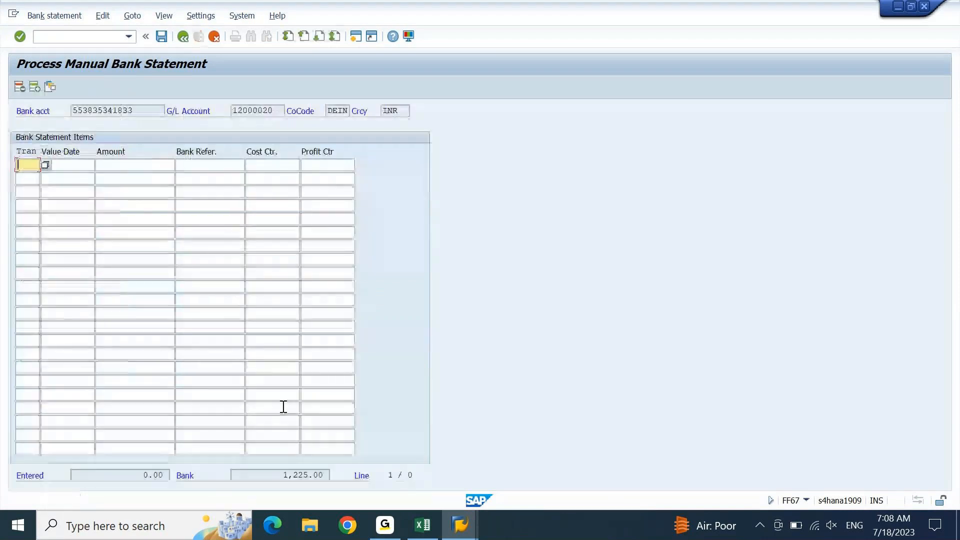
Compare the bank total of the statement items with the balances in the Excel workbook.
drag(281, 475, 331, 477)
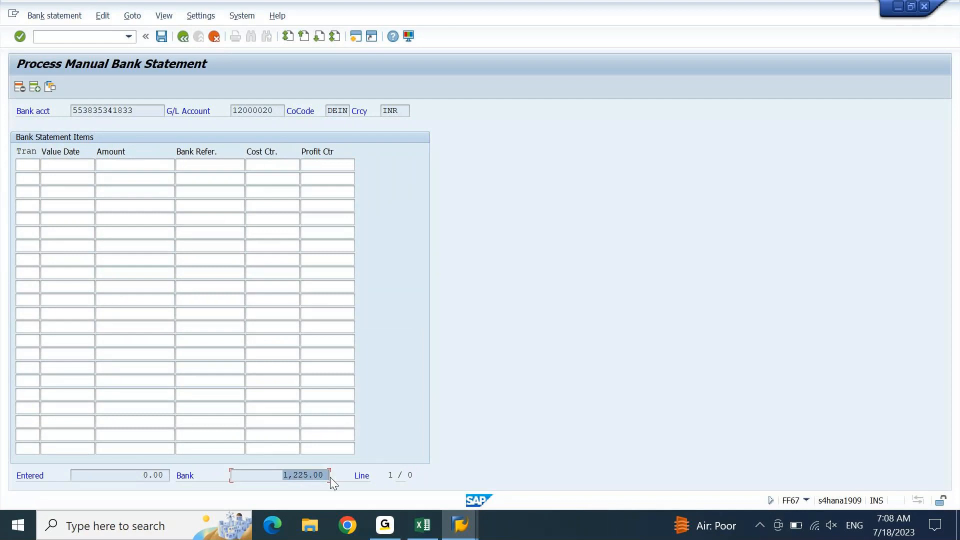
click(423, 525)
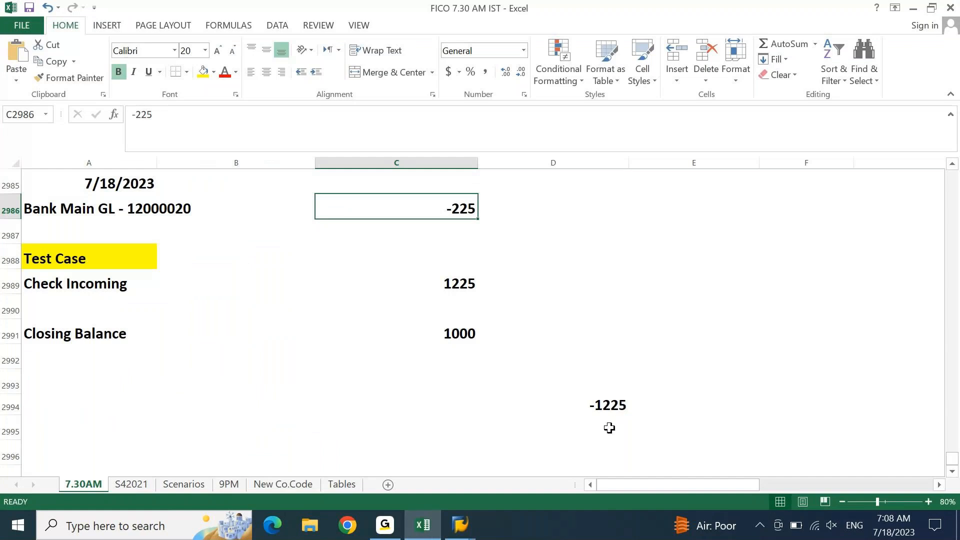
click(414, 341)
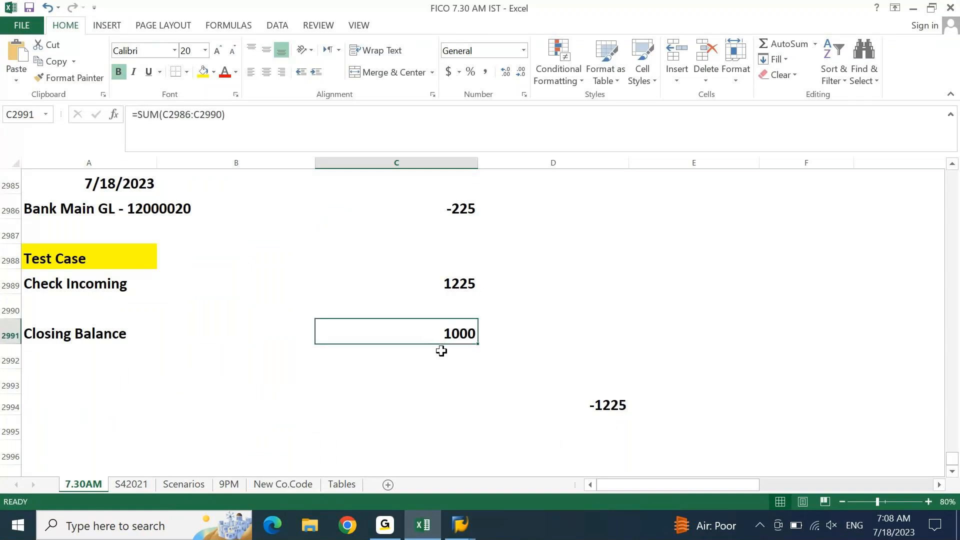
click(430, 512)
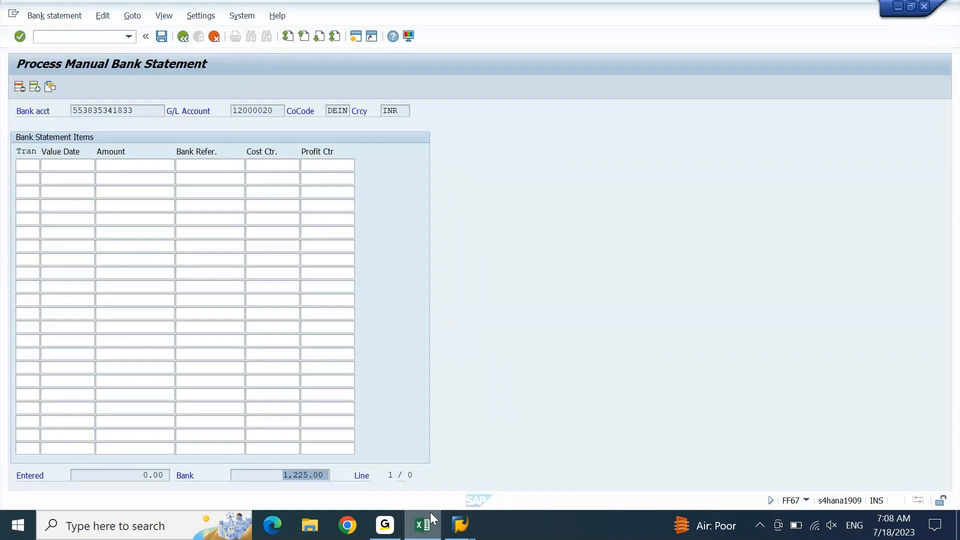
click(283, 476)
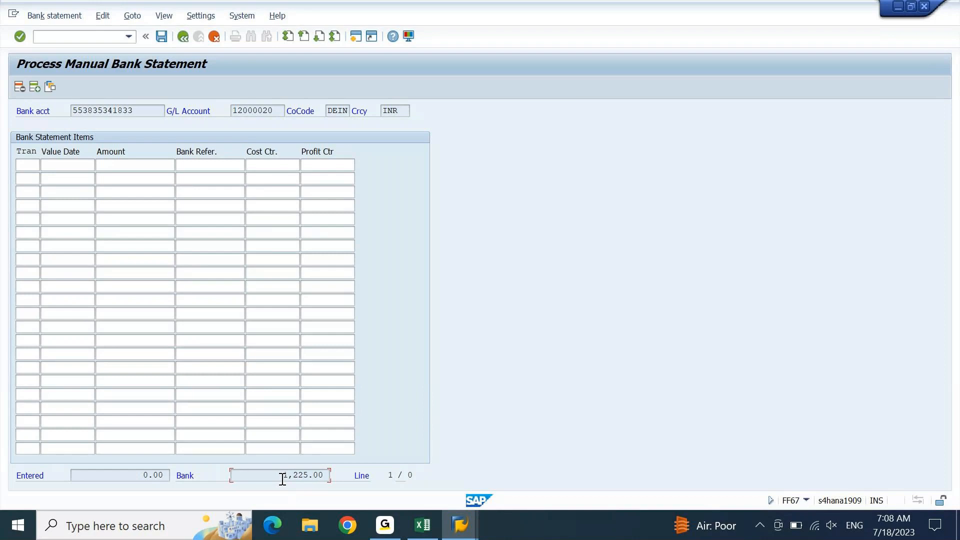
drag(283, 478, 328, 482)
click(31, 170)
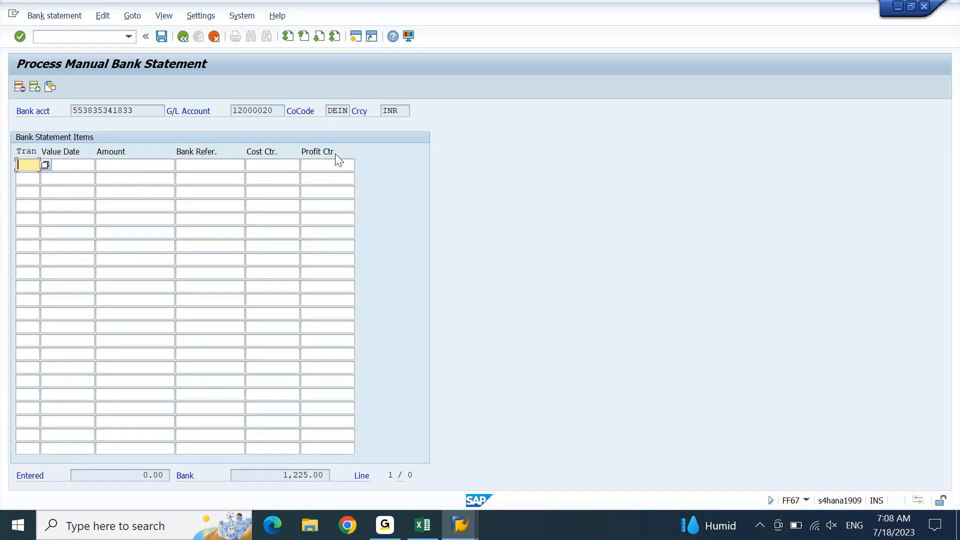
drag(282, 475, 328, 478)
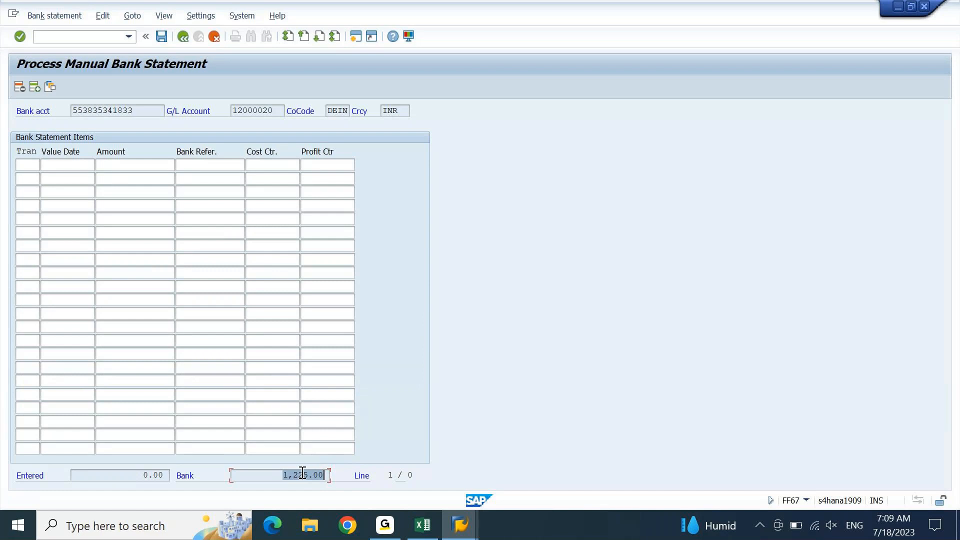
drag(321, 481, 324, 481)
Enter dicr as the transaction of the first statement item and check it against the posting rule keys in the Excel workbook.
click(27, 163)
text(0)
text(i)
text(c)
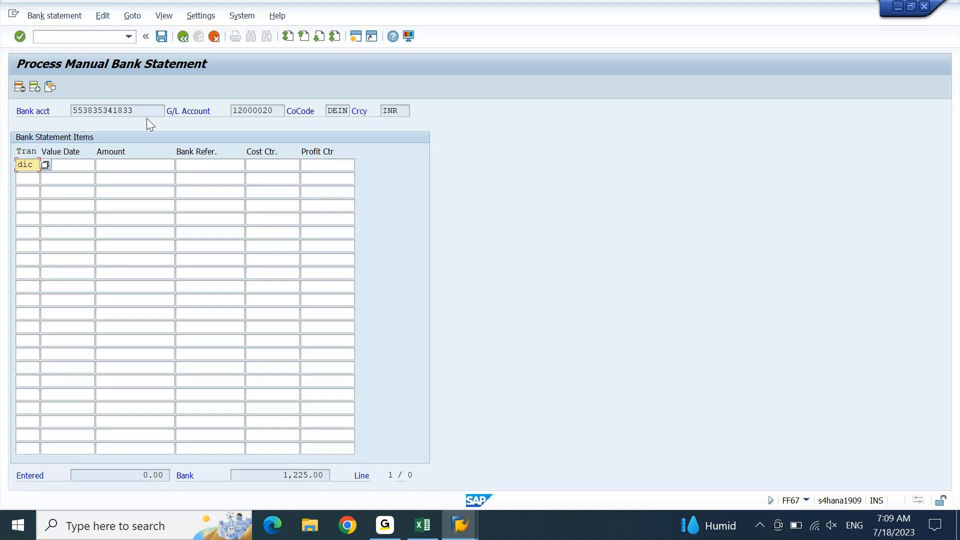
text(r)
click(427, 530)
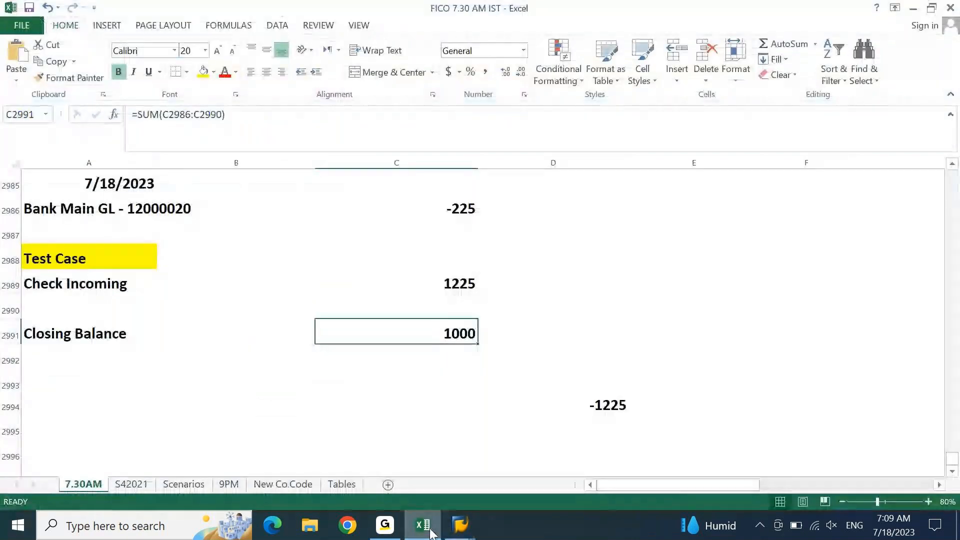
key(Page_Up)
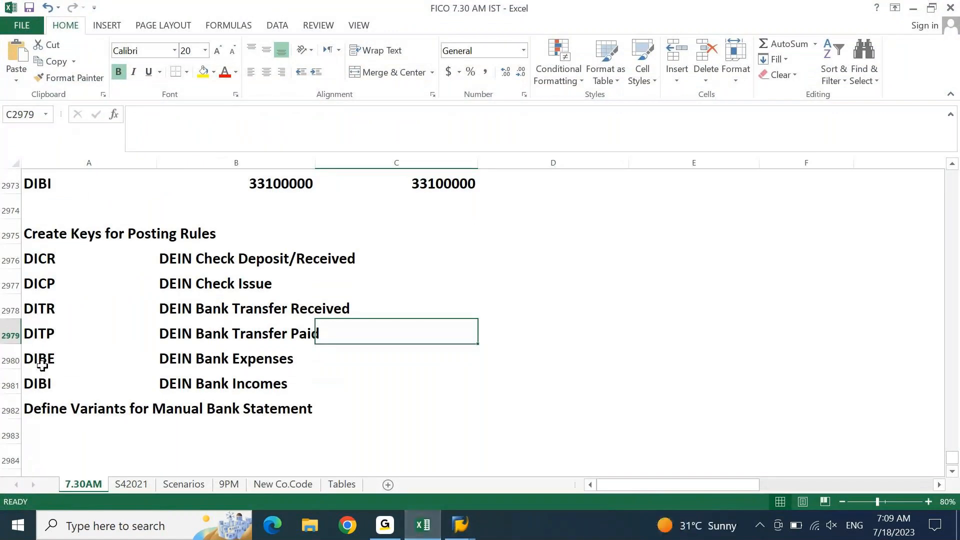
key(Page_Down)
click(460, 525)
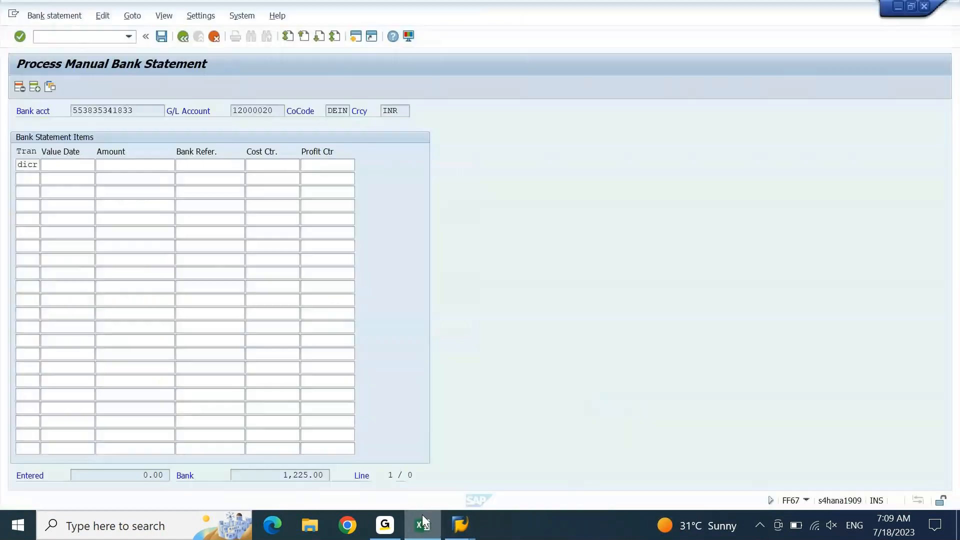
Set the first statement item's value date to 06.07.2023 and its amount to 1225.
click(74, 167)
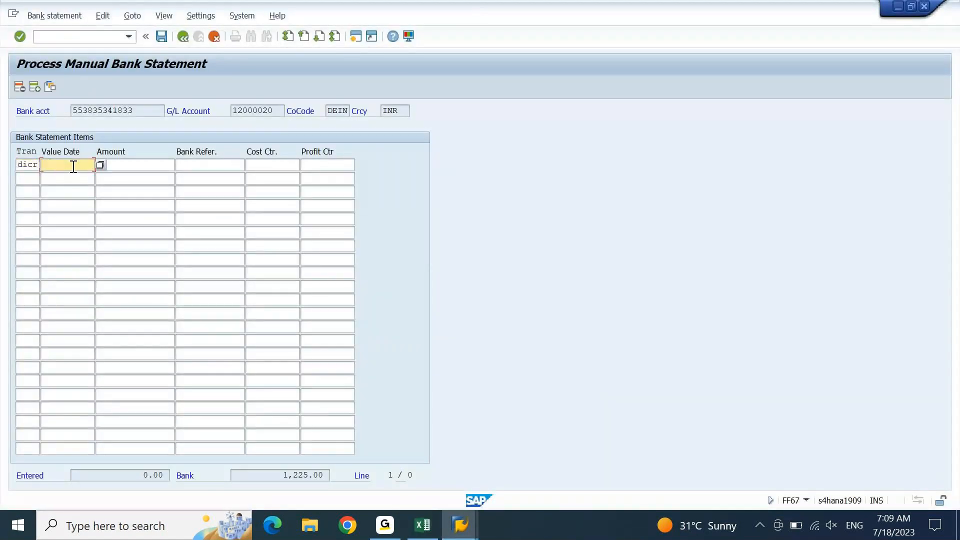
click(100, 166)
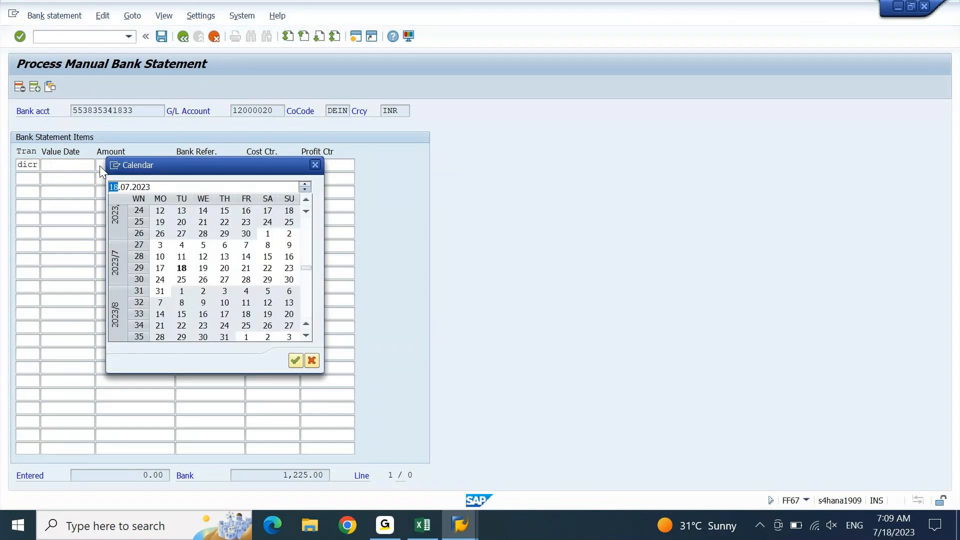
double_click(225, 245)
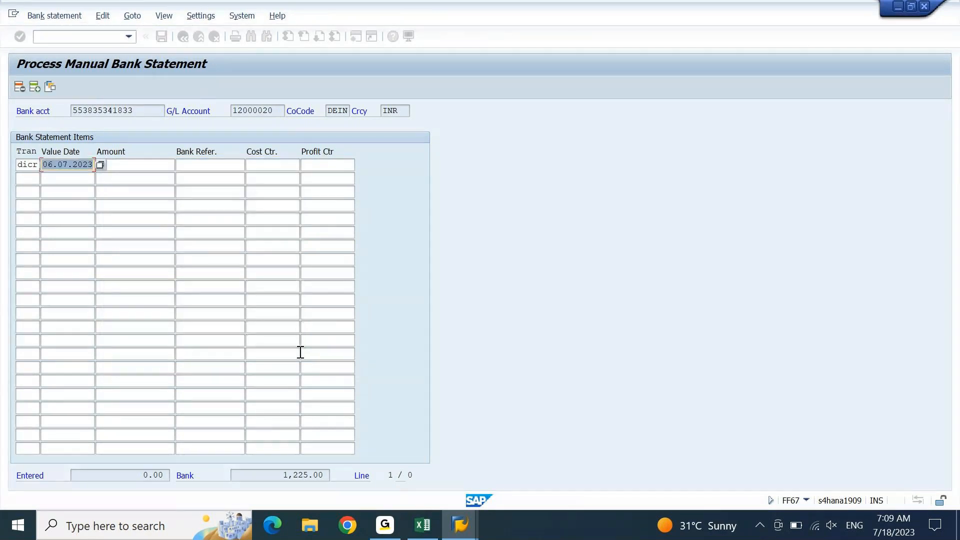
click(167, 166)
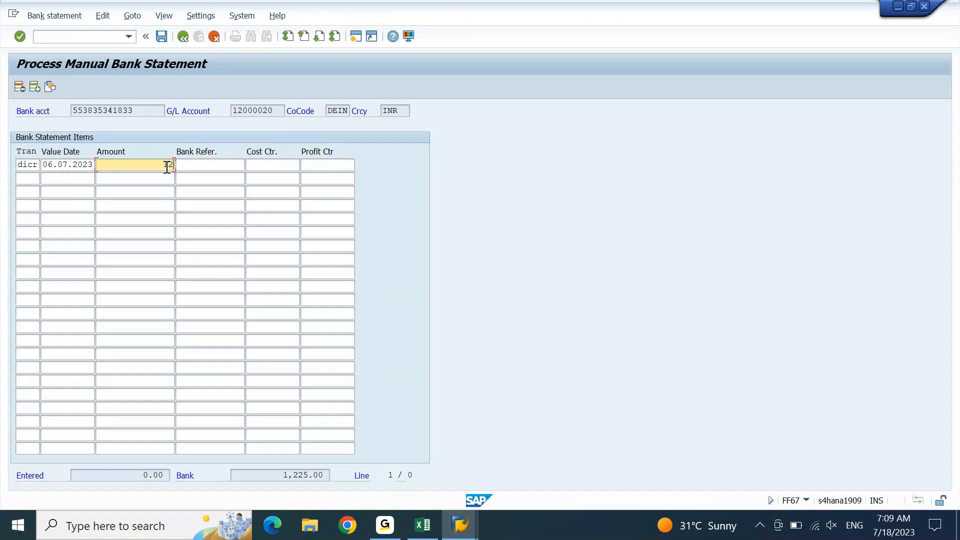
text(1225)
key(Tab)
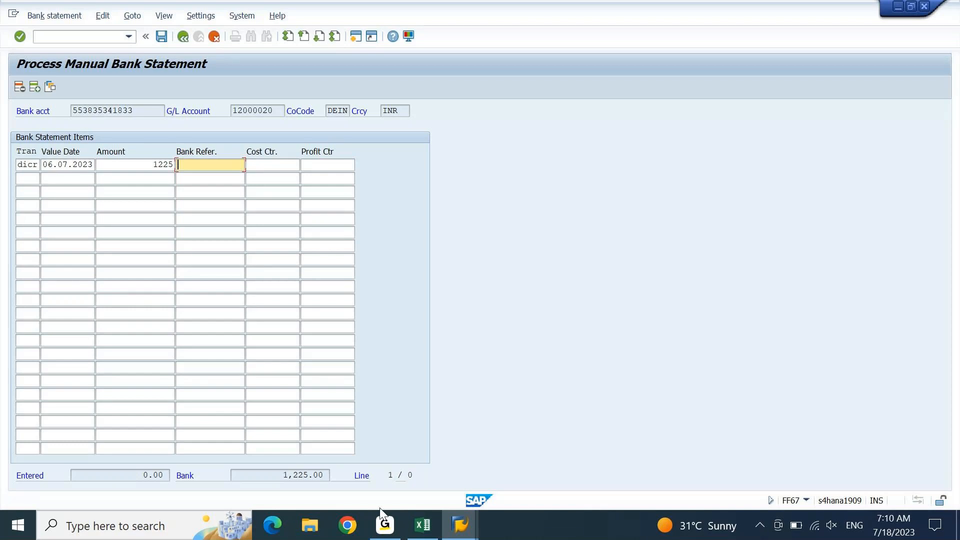
Switch to the G/L document entry session, display the posted document and open its AXIS Check Incoming line item.
click(481, 529)
mouse_move(460, 525)
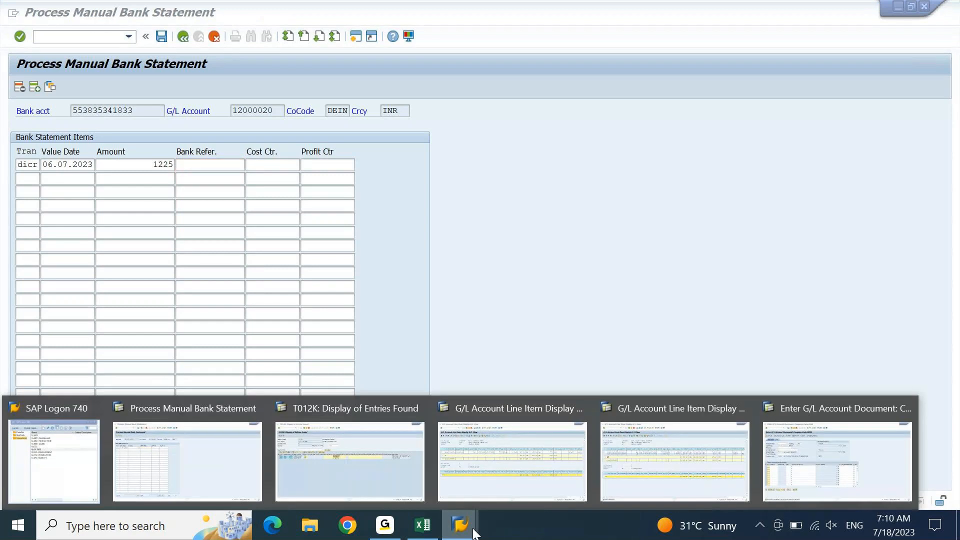
mouse_move(323, 468)
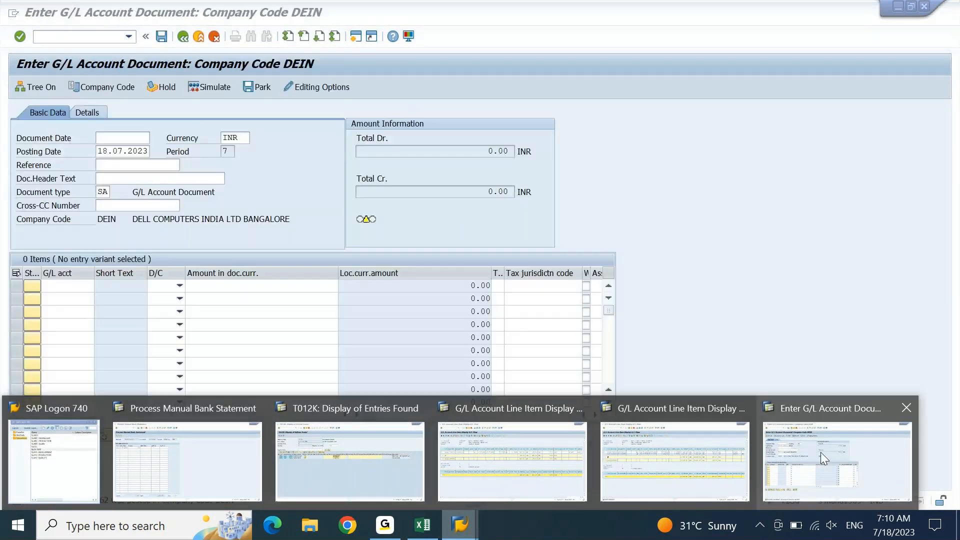
click(820, 452)
click(45, 15)
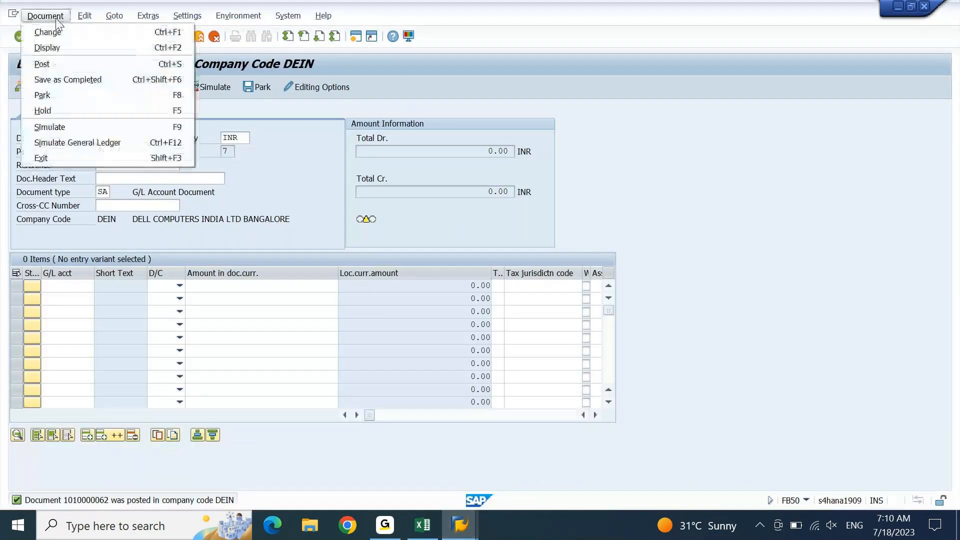
click(74, 48)
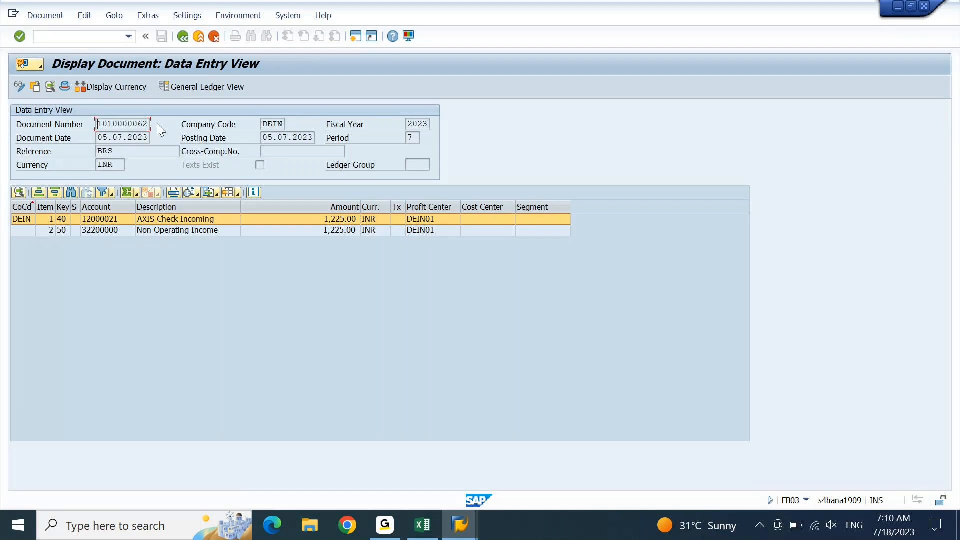
double_click(186, 219)
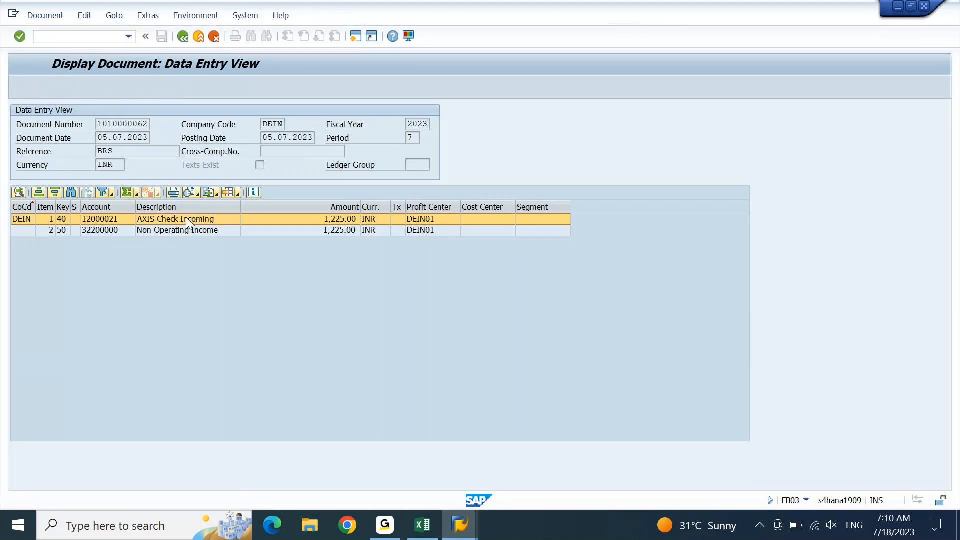
Copy the line item's assignment number into the bank reference of the first manual bank statement item.
drag(137, 285, 87, 306)
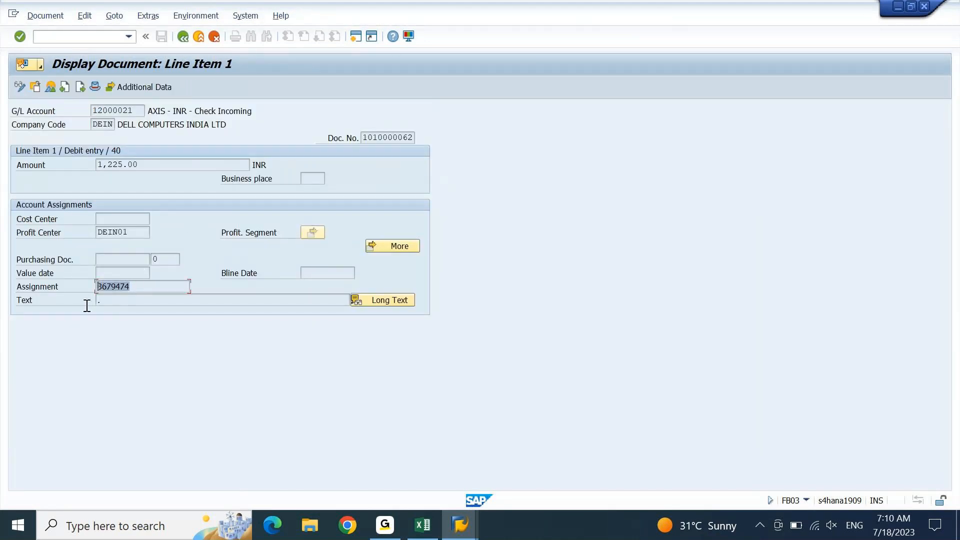
key(ctrl+c)
click(460, 523)
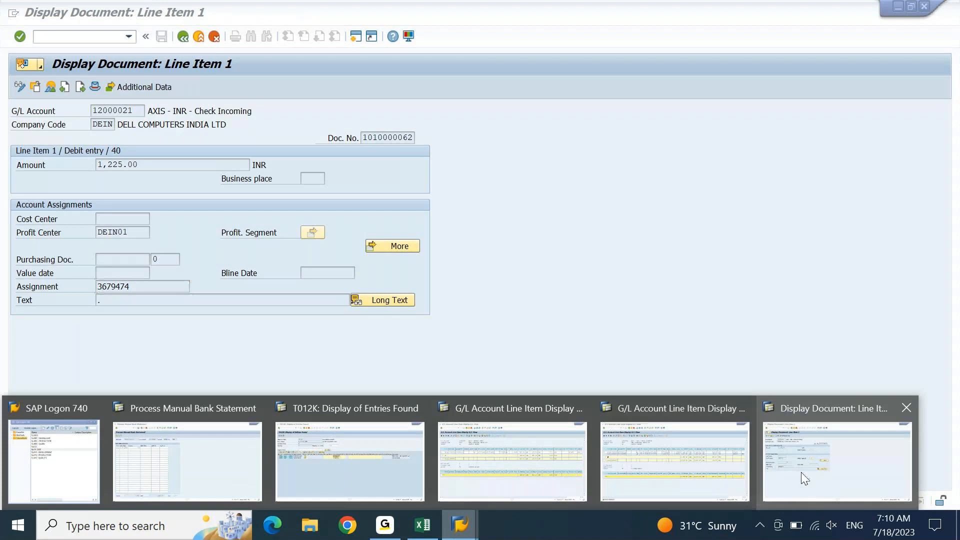
click(187, 460)
key(ctrl+v)
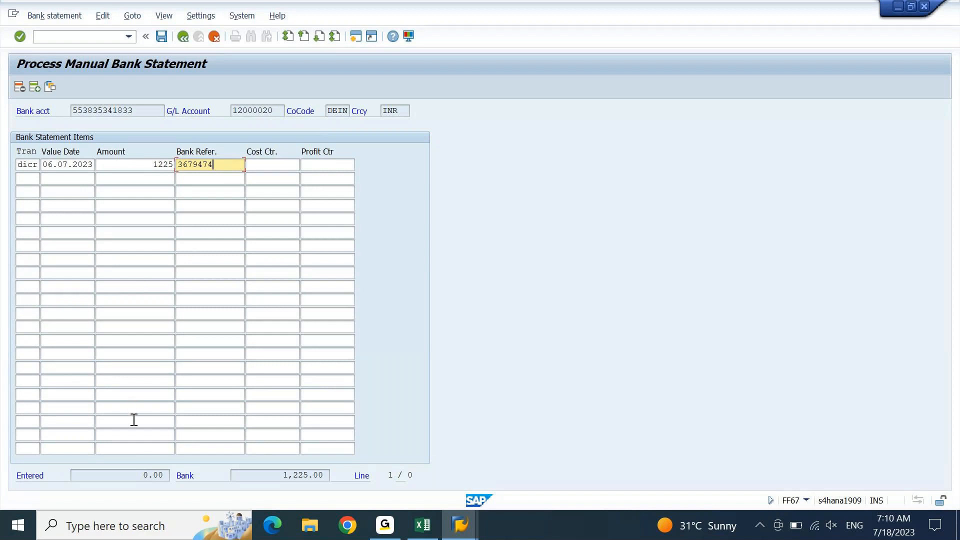
Confirm the statement item, check the entered total against the bank total, and save and post the manual bank statement.
drag(137, 476, 171, 476)
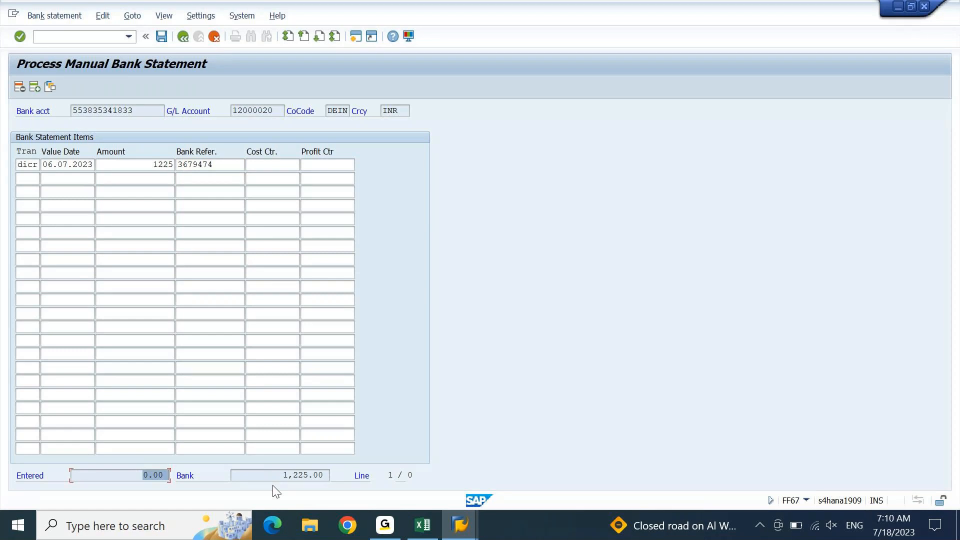
key(Return)
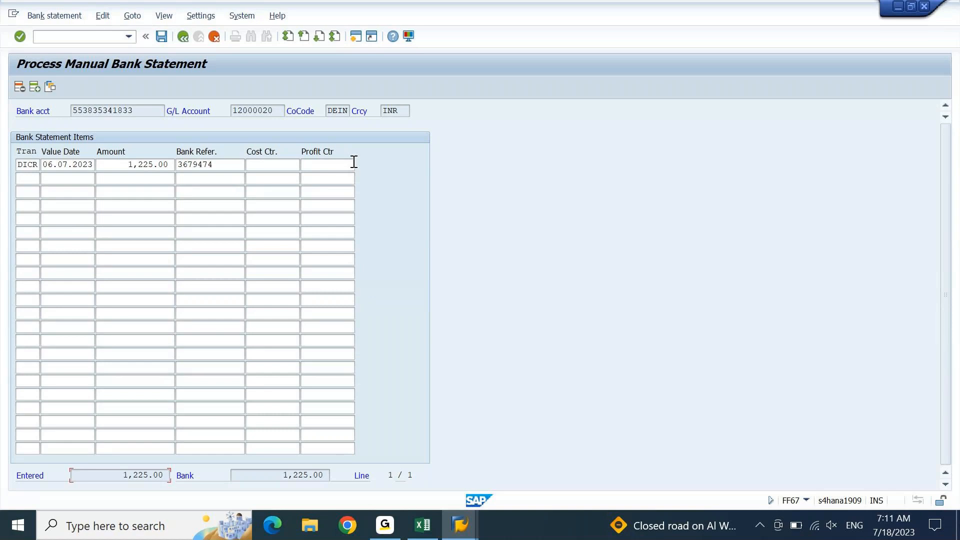
click(160, 37)
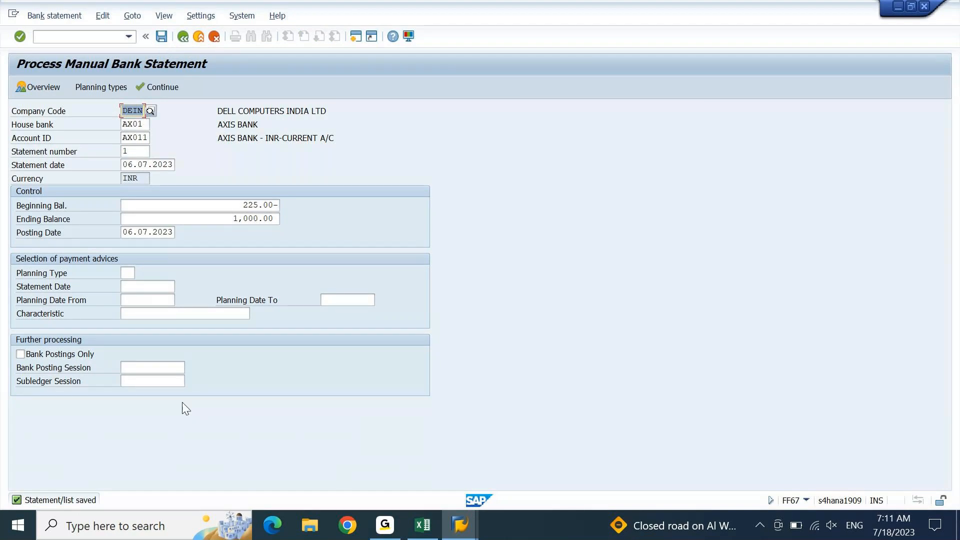
click(161, 38)
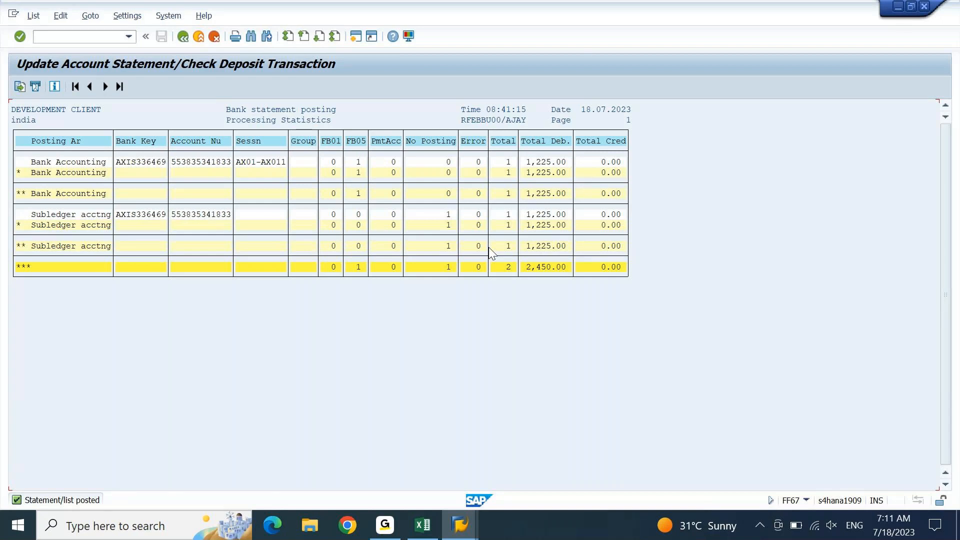
Check the FB01 and FB05 columns of the posting statistics and find the Accounting Entries table on the 9PM sheet of the Excel workbook.
click(332, 144)
click(359, 163)
click(421, 536)
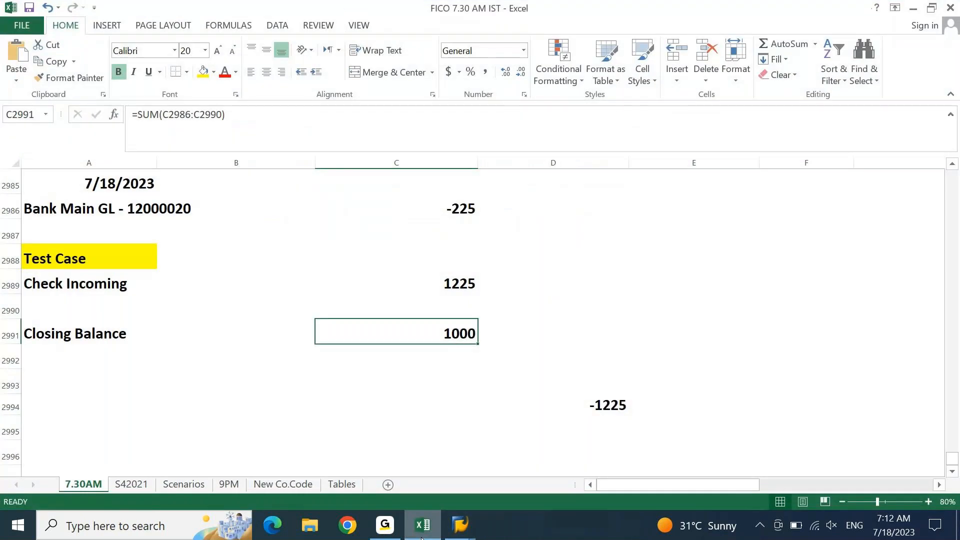
click(232, 485)
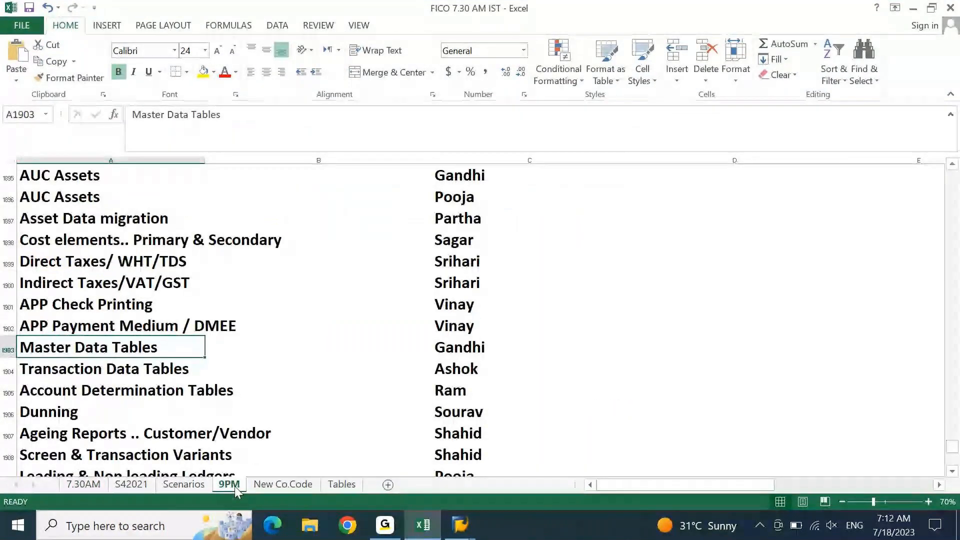
key(Page_Up)
key(Page_Up)
key(Page_Up)
key(Page_Up)
key(Page_Up)
key(Page_Up)
key(Page_Up)
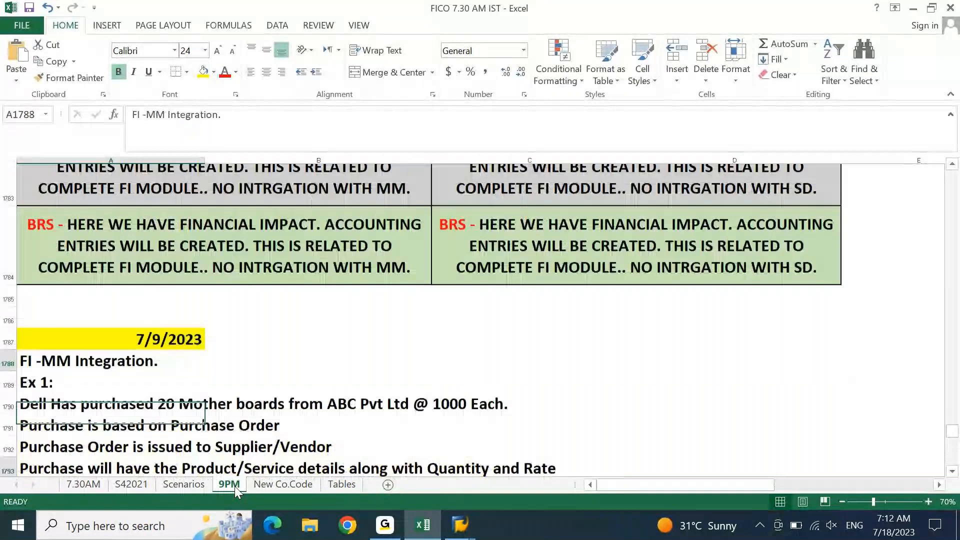
key(Page_Up)
key(Page_Up)
key(Page_Up)
key(Page_Up)
key(Page_Up)
key(Page_Up)
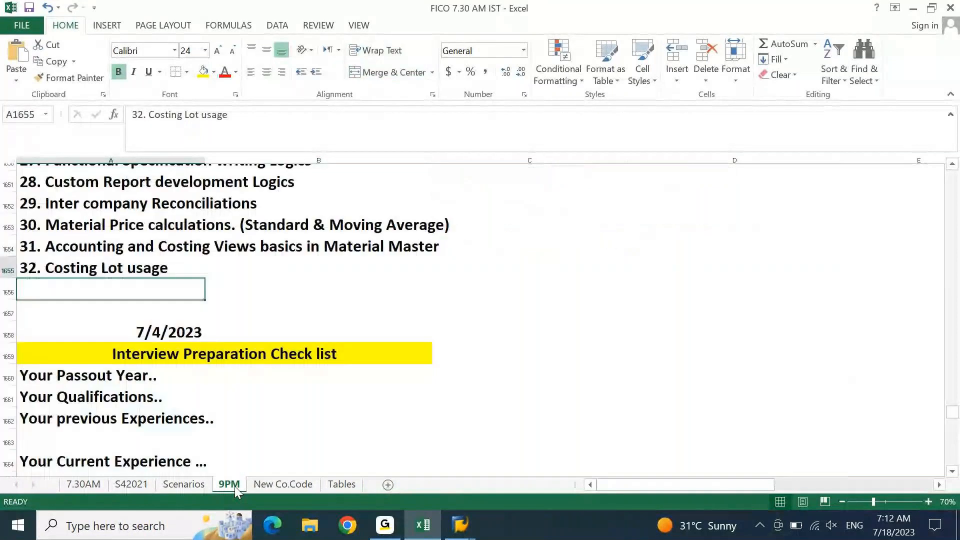
key(Page_Up)
key(Page_Up)
key(Page_Up)
key(Page_Up)
key(Page_Up)
key(Page_Up)
key(Page_Up)
key(Page_Up)
key(Page_Up)
key(Page_Up)
key(Page_Up)
key(Page_Up)
key(Page_Up)
key(Page_Up)
key(Page_Up)
key(Page_Up)
key(Page_Up)
key(Page_Up)
key(Page_Up)
key(Page_Down)
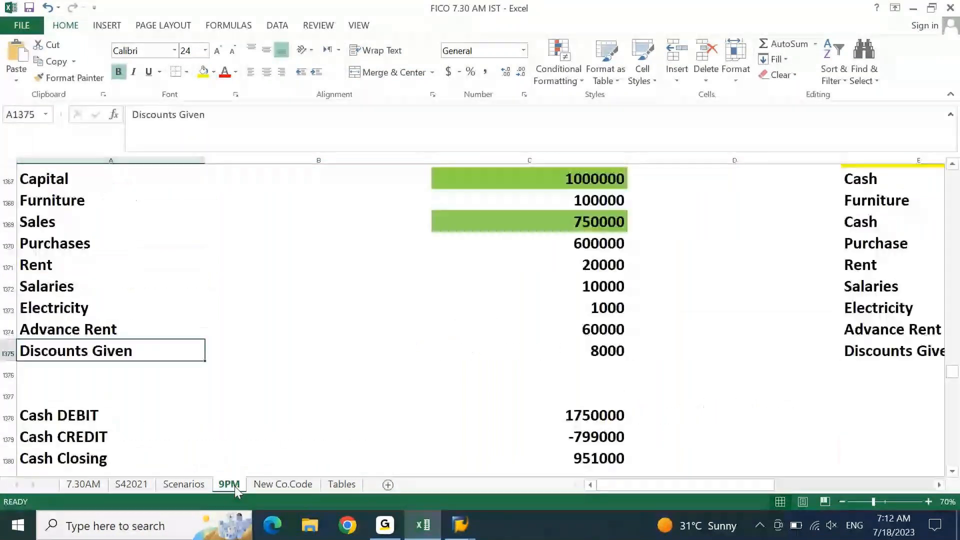
key(Page_Down)
key(Page_Up)
key(Page_Up)
key(Page_Up)
key(Page_Up)
key(Page_Up)
key(Page_Up)
key(Page_Up)
key(Page_Up)
key(Page_Up)
key(Page_Up)
key(Page_Up)
key(Page_Up)
key(Page_Up)
key(Page_Up)
key(Page_Up)
key(Page_Up)
key(Page_Up)
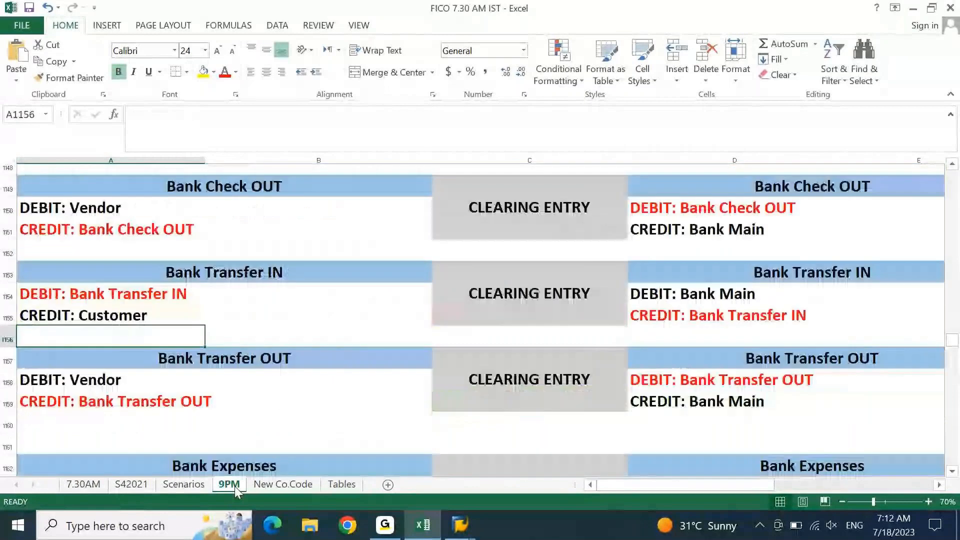
key(Page_Up)
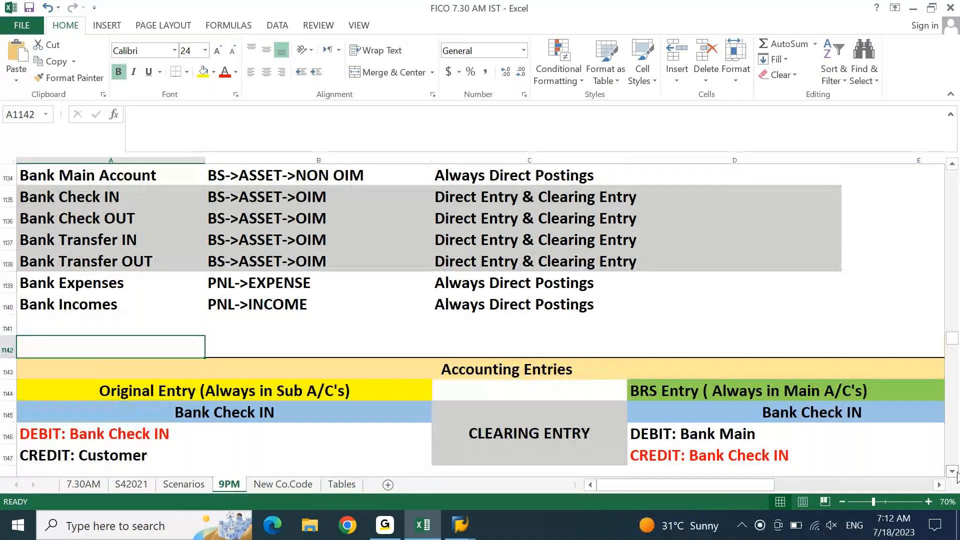
scroll(436, 306, down, 3)
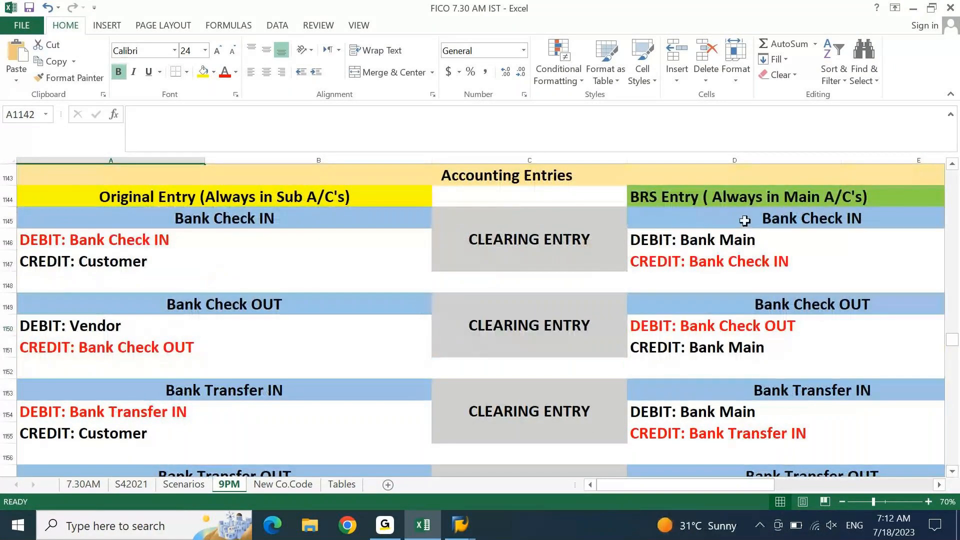
Examine the clearing entry blocks for bank checks and transfers and the direct entry block for Bank Expenses.
click(563, 256)
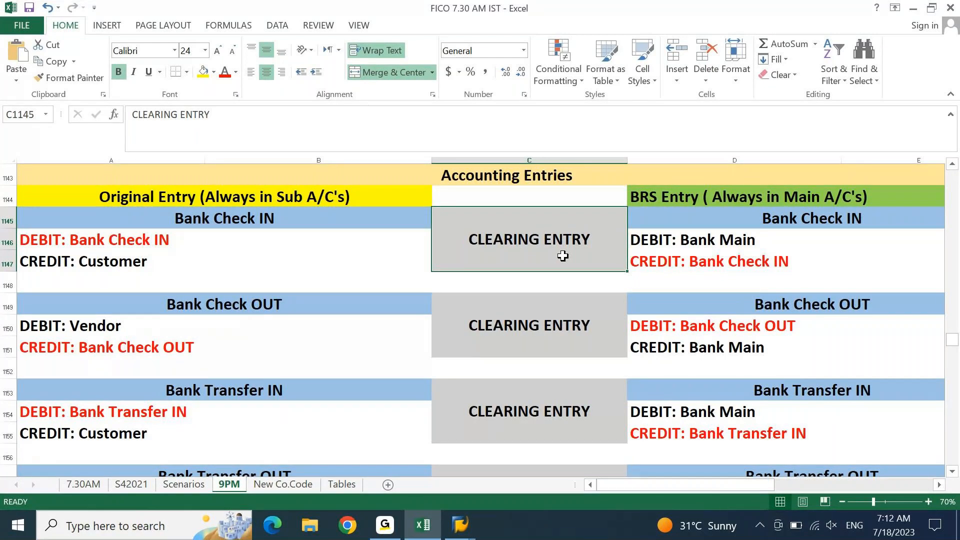
key(Return)
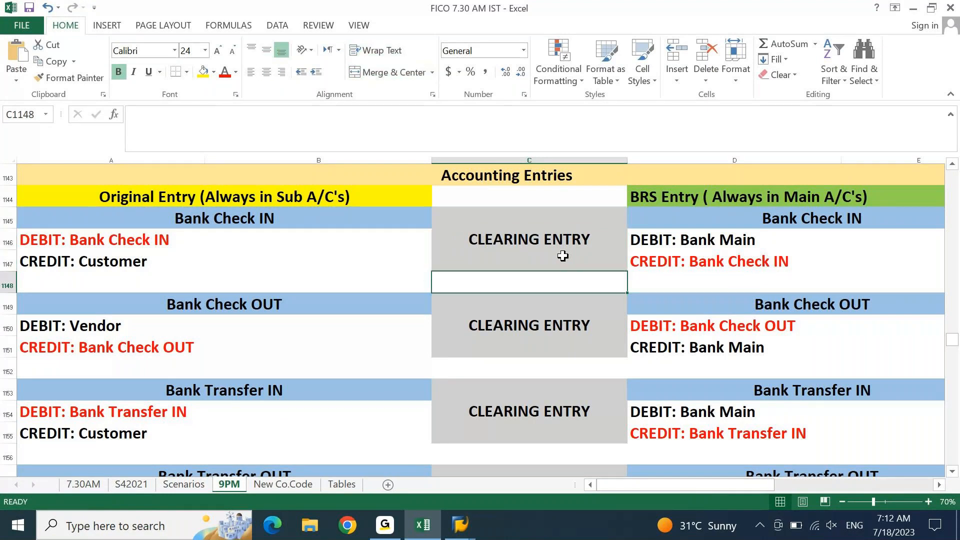
key(Return)
key(Return)
key(Return)
key(Return)
key(Return)
key(Return)
key(Return)
key(Return)
key(Return)
key(Return)
key(Return)
click(548, 313)
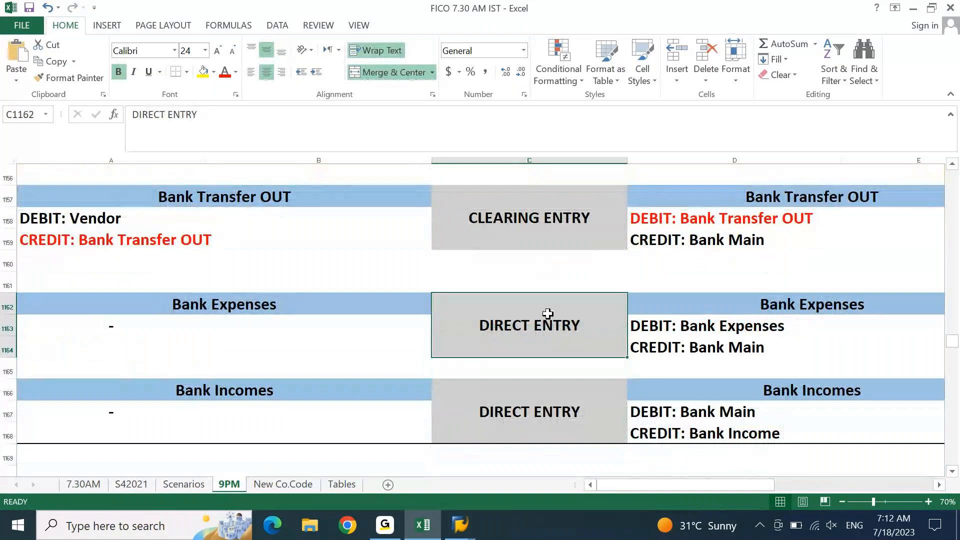
Switch back to SAP, review the Bank Accounting row's FB01, FB05, No Posting and Total figures, and leave the statistics list.
key(alt+Tab)
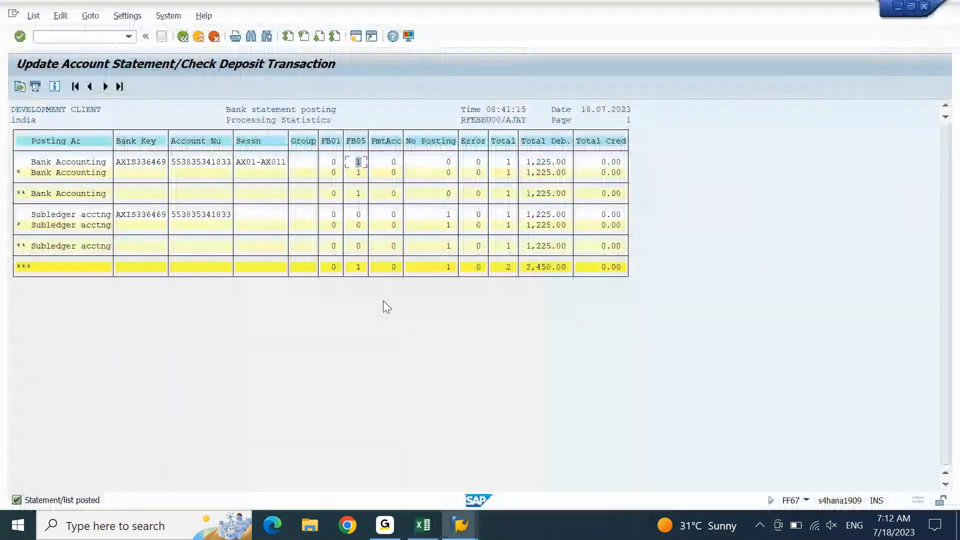
click(334, 163)
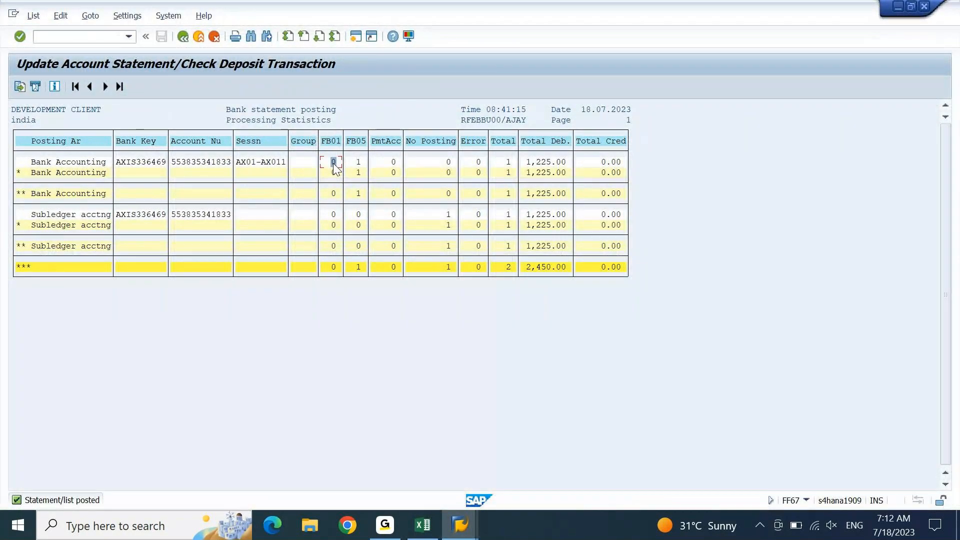
click(359, 165)
click(511, 167)
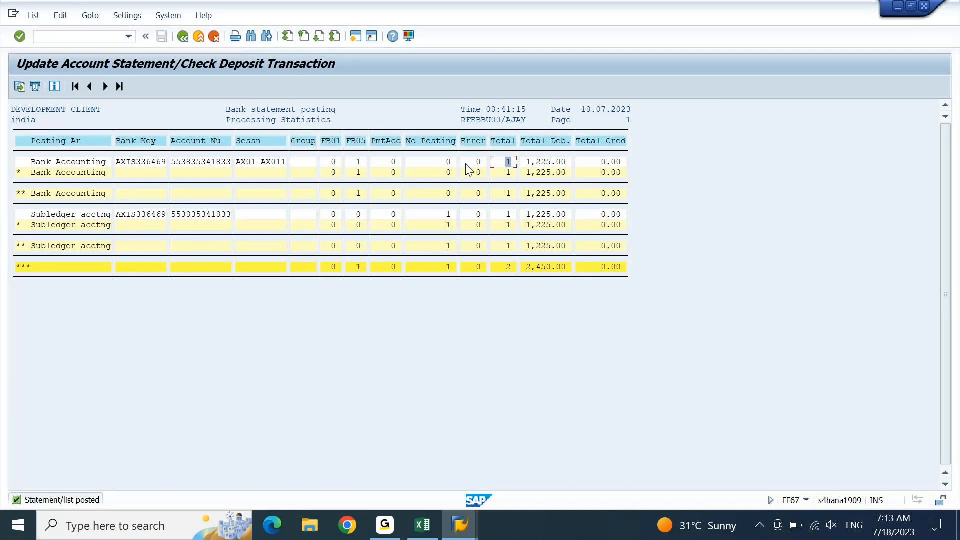
click(454, 162)
click(336, 163)
click(557, 164)
click(183, 37)
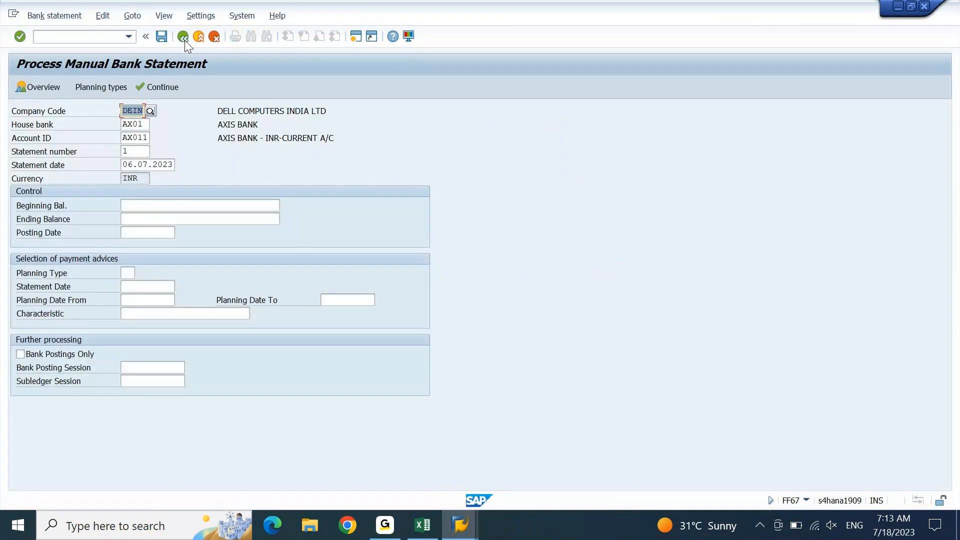
Open transaction SM35, select the new AX01-AX011 session and check its creator, transaction count and error count.
click(97, 40)
text(/nsm35)
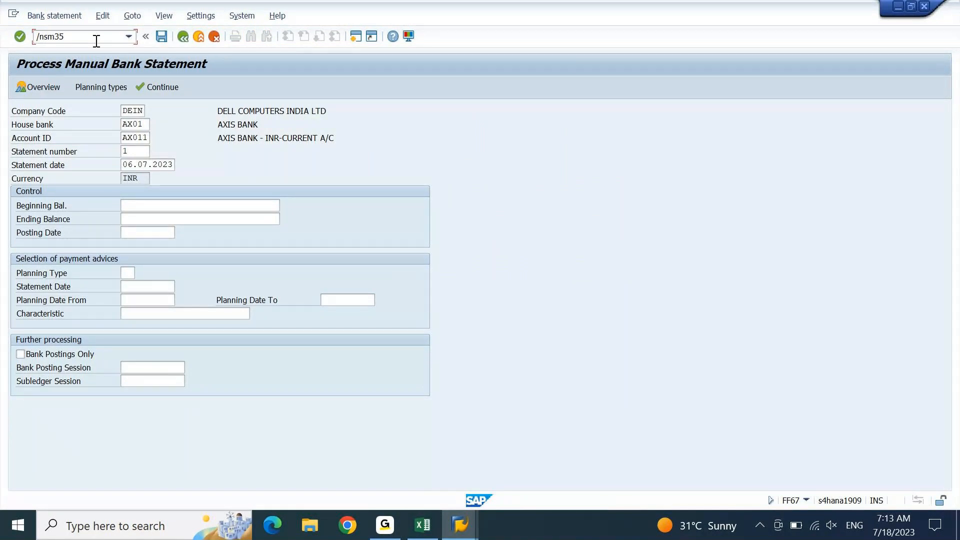
key(Return)
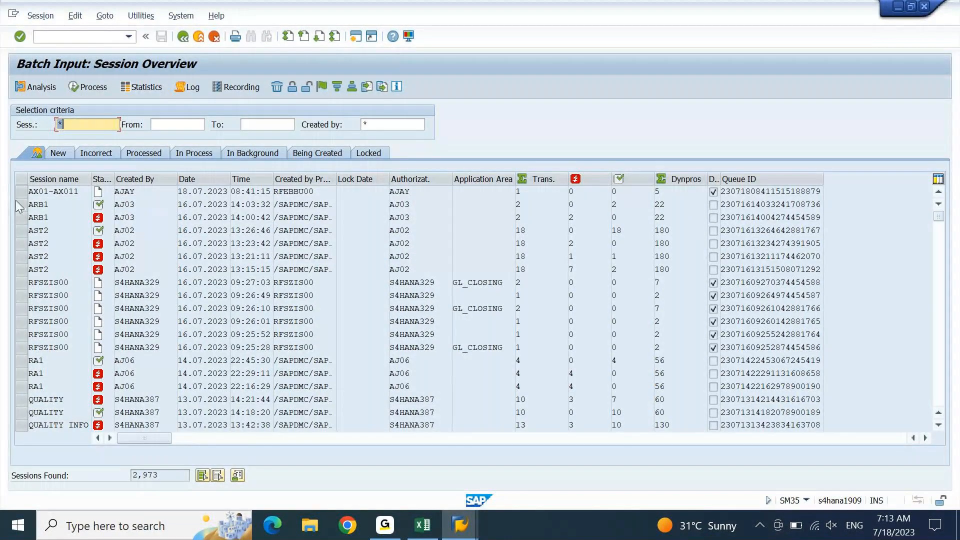
click(40, 192)
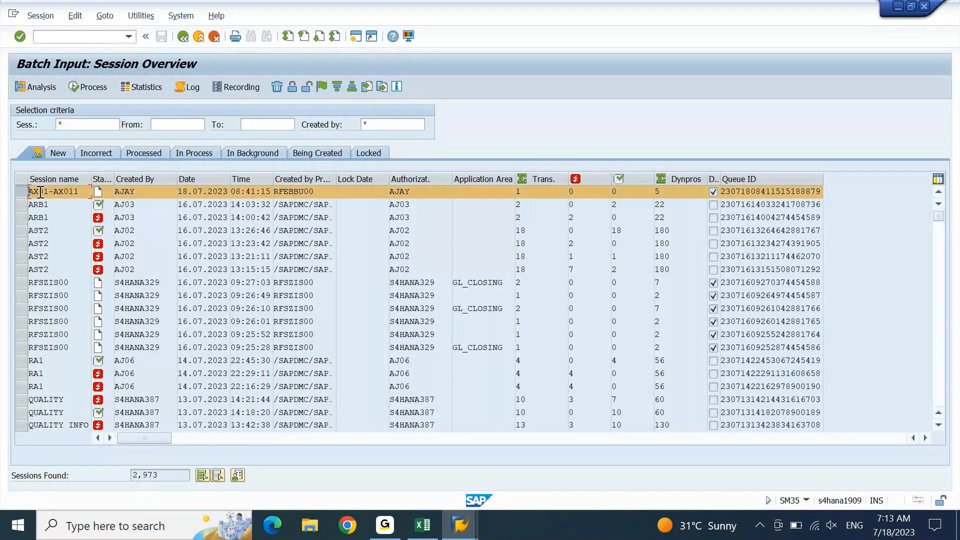
double_click(120, 192)
drag(529, 194, 511, 202)
drag(576, 193, 562, 199)
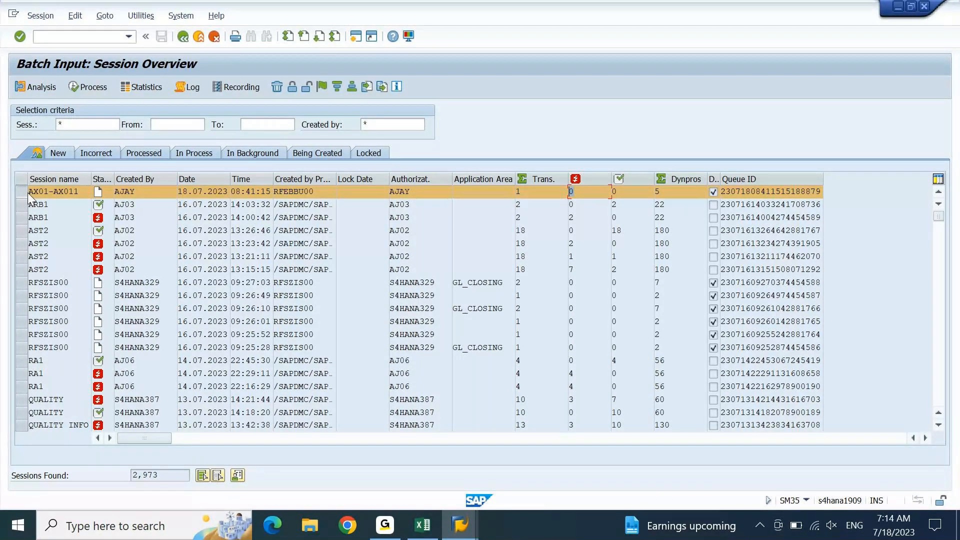
Process session AX01-AX011 in the foreground with extended log and expert mode enabled.
click(90, 88)
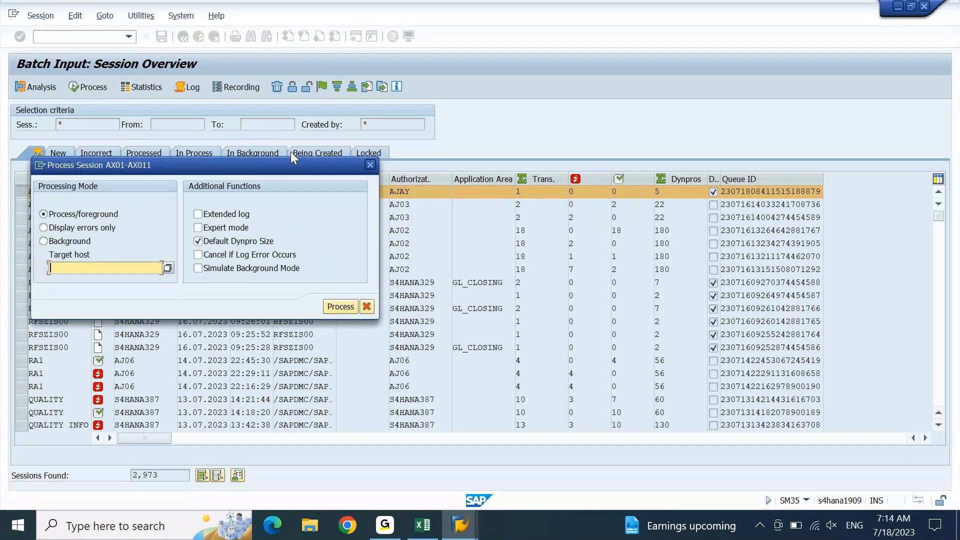
drag(295, 167, 565, 106)
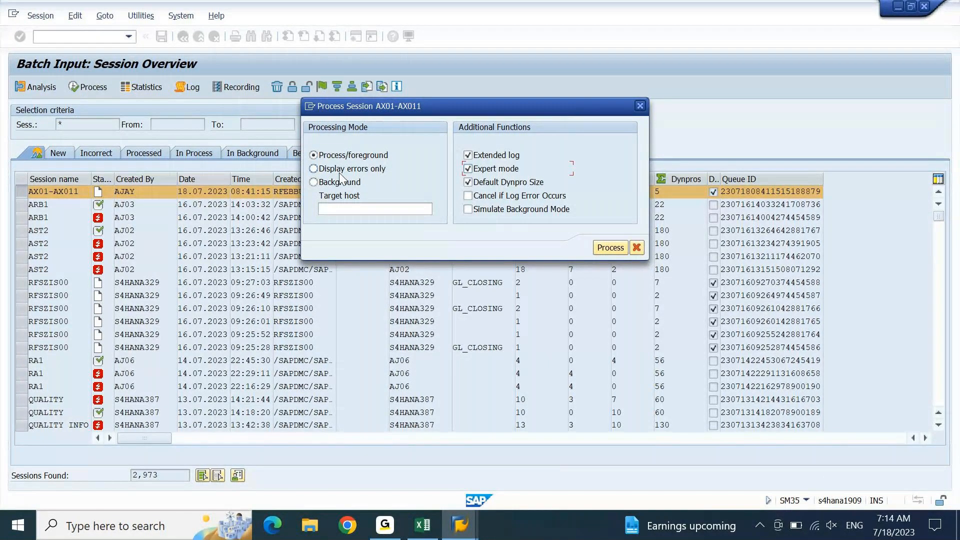
click(340, 173)
click(341, 157)
click(617, 247)
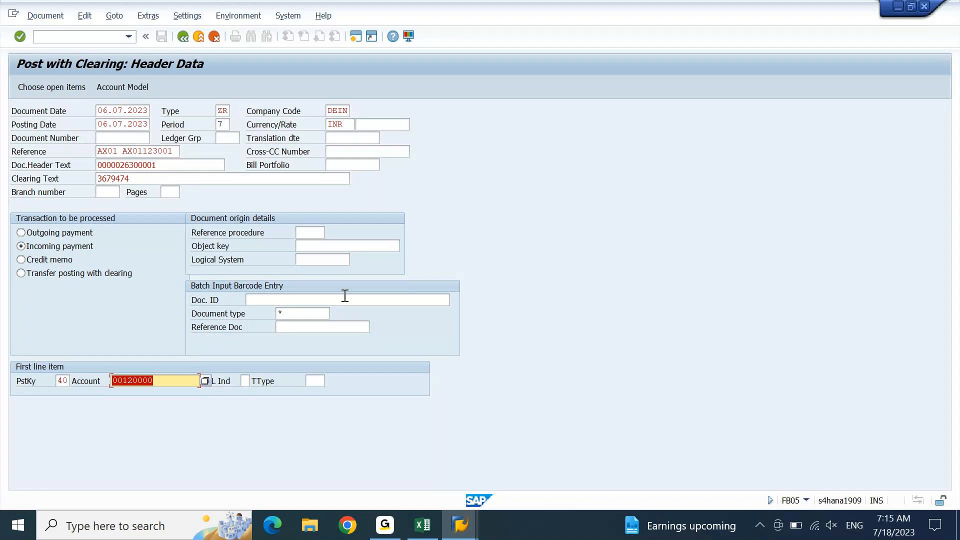
Compare the clearing text with the assignment of the displayed AXIS Check Incoming line item and return to the Post with Clearing session.
click(468, 530)
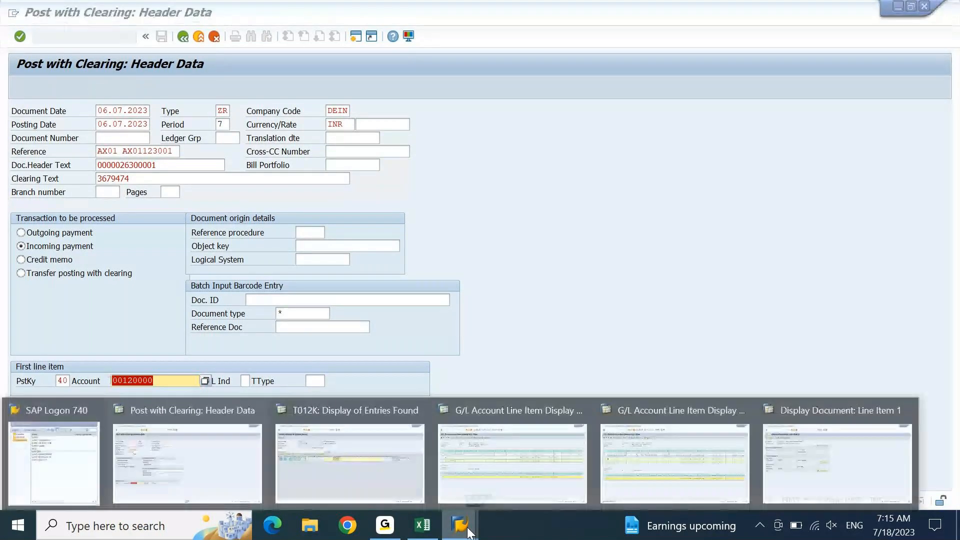
click(794, 463)
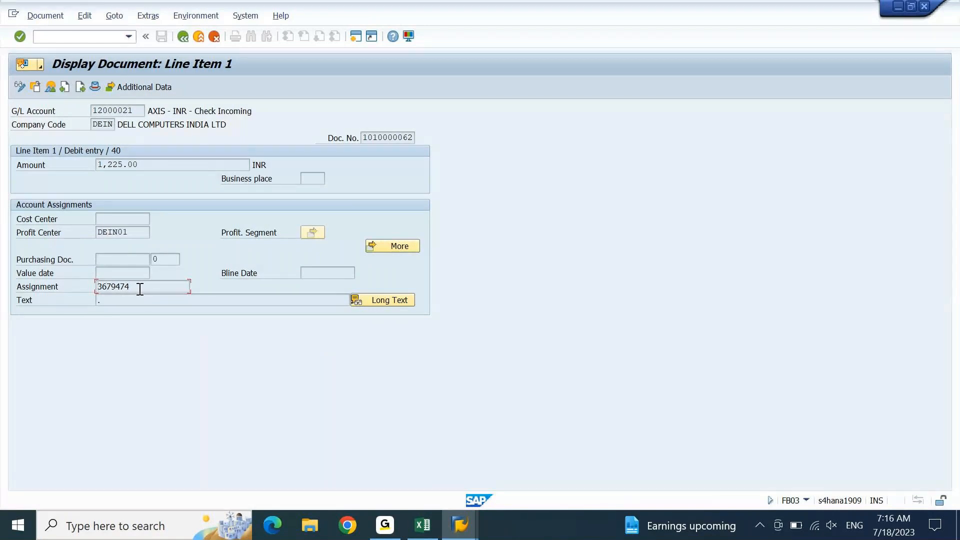
click(465, 524)
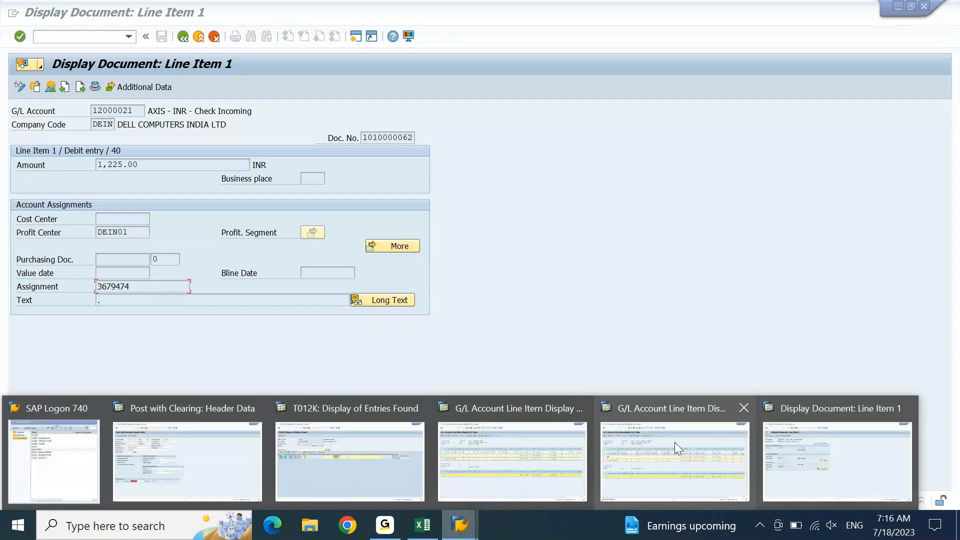
mouse_move(167, 426)
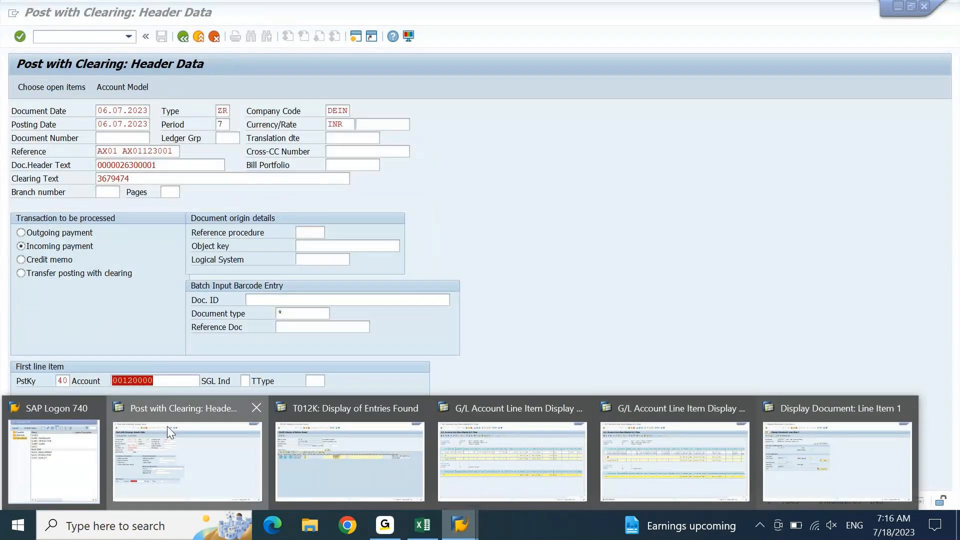
click(167, 426)
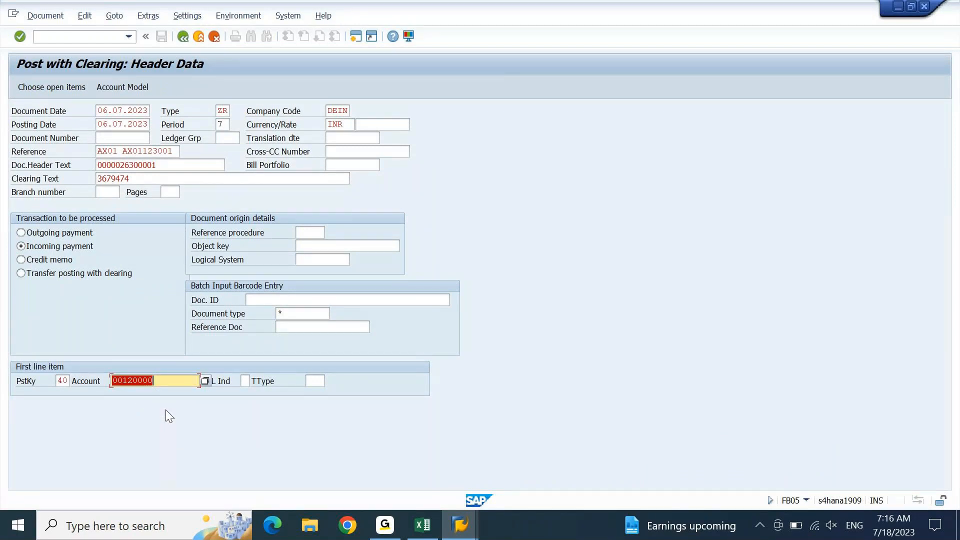
Examine the digits of the account in the first line item of the clearing header data.
key(End)
key(shift+Left)
key(shift+Left)
key(shift+Left)
key(shift+Left)
key(shift+Left)
key(shift+Left)
key(shift+Left)
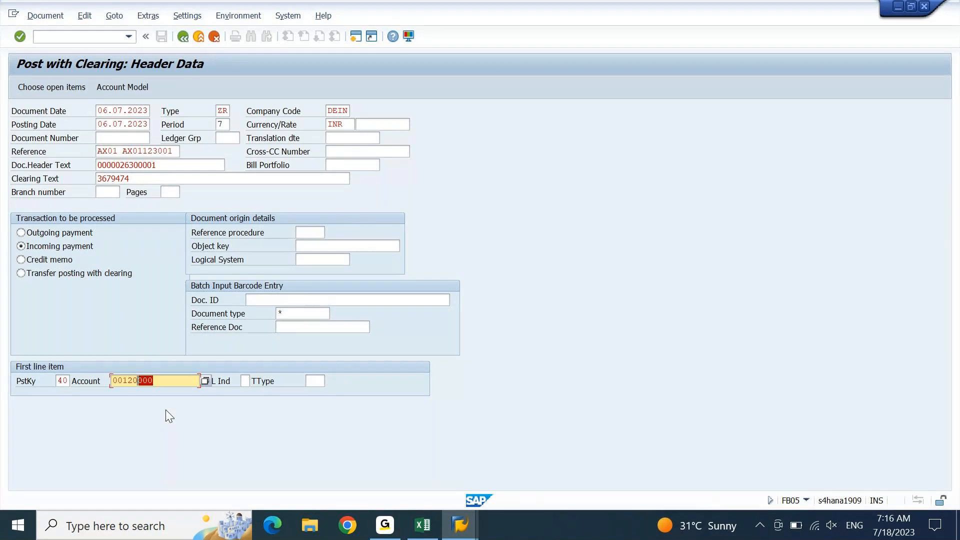
key(shift+Left)
Switch to the T012K house bank accounts session and open the SAP Reference IMG through transaction SPRO.
click(461, 526)
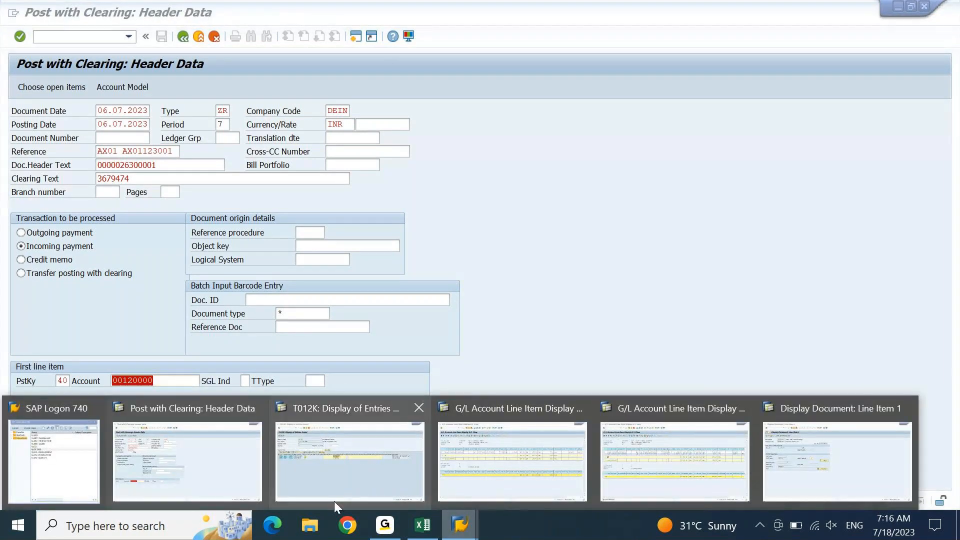
mouse_move(801, 458)
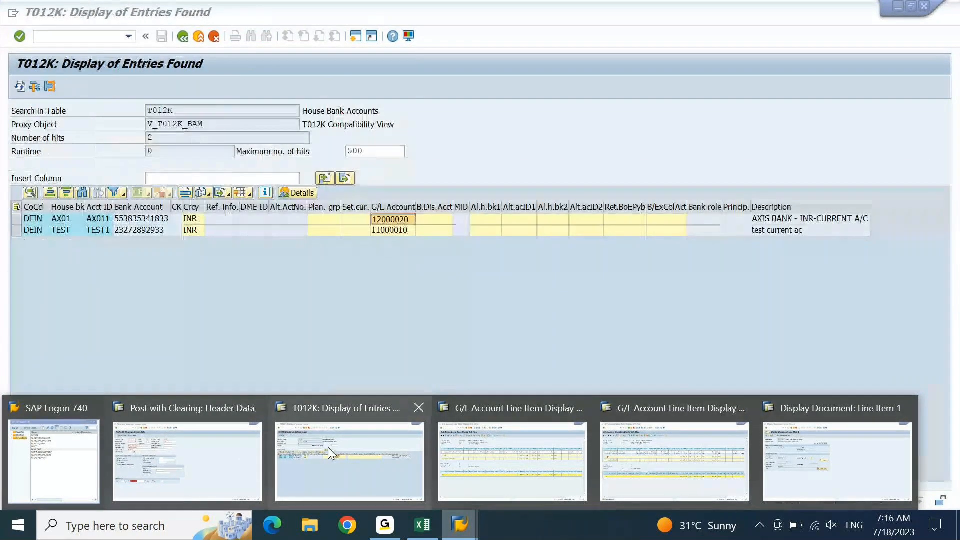
click(328, 447)
click(88, 39)
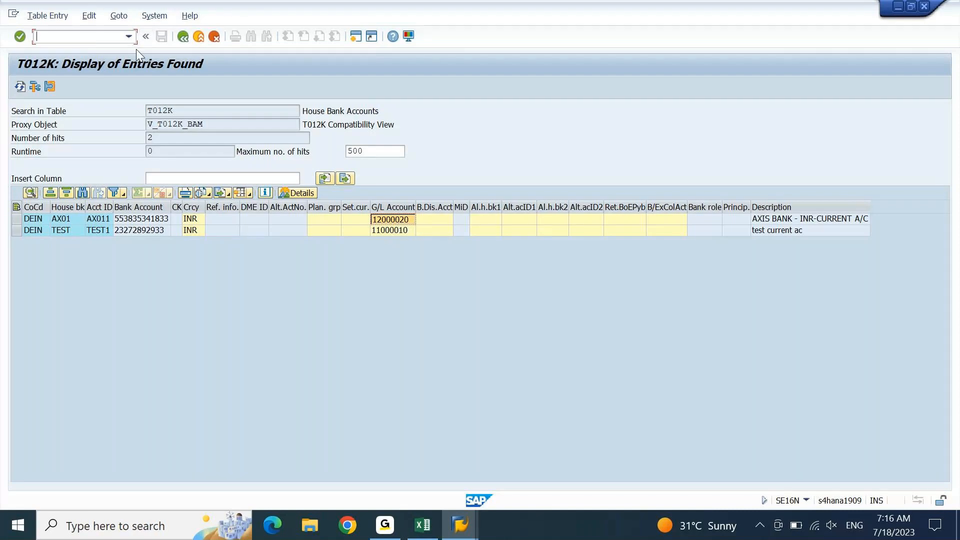
text(/nspro)
key(Return)
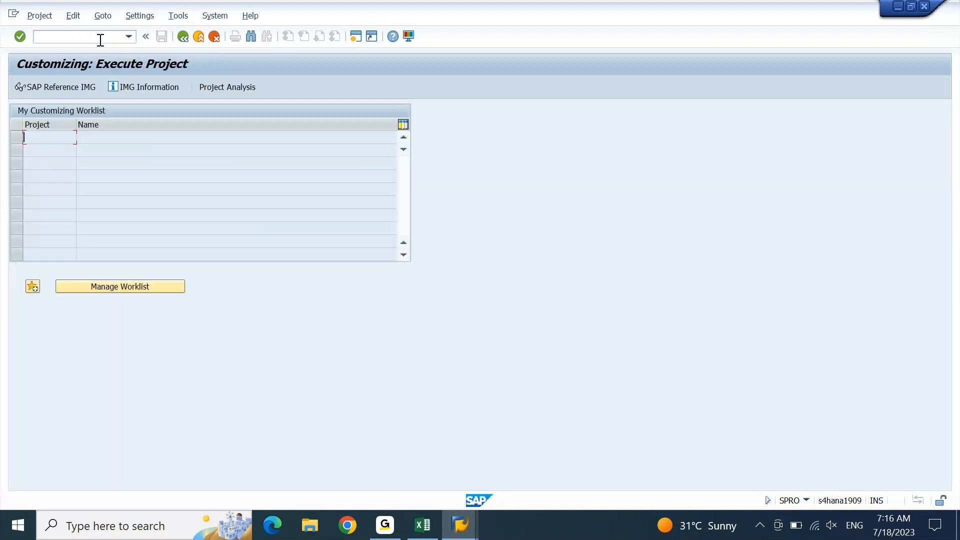
key(F5)
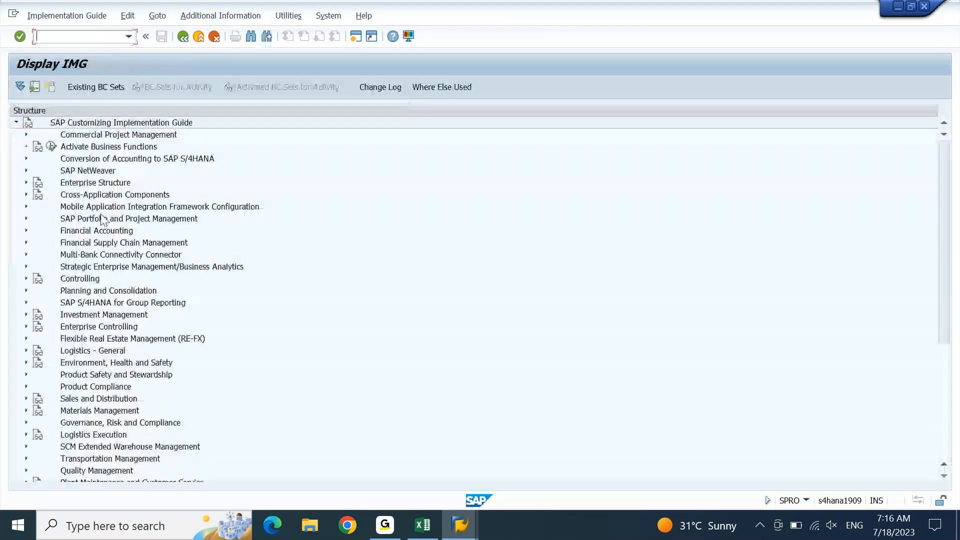
Open Define Posting Keys and Posting Rules for Manual Bank Statement under Bank Accounting's payment transactions for chart of accounts DEGR.
click(103, 230)
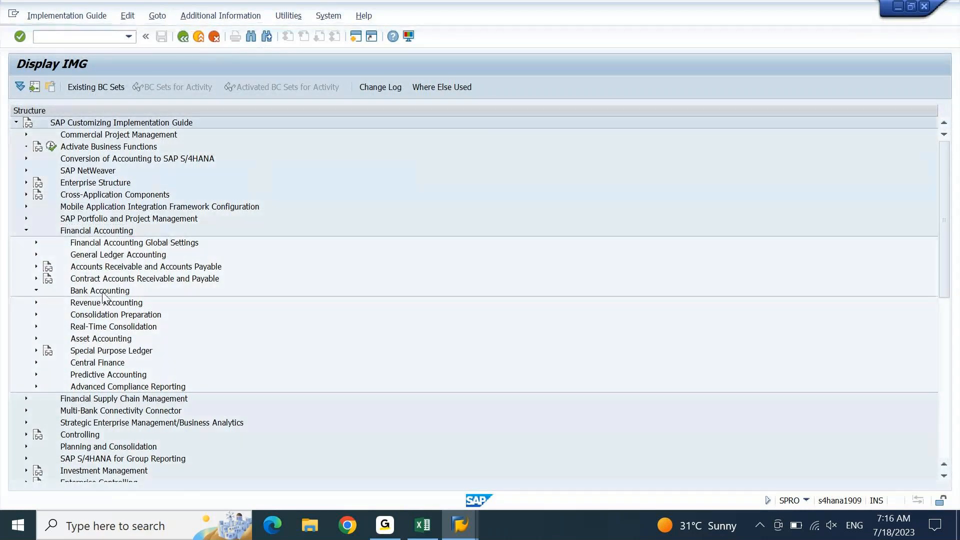
double_click(100, 291)
click(99, 315)
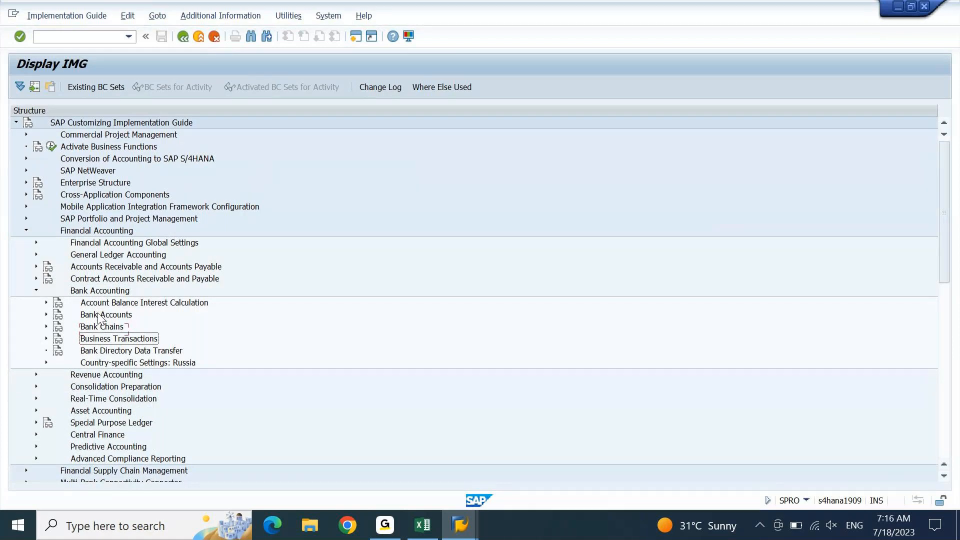
double_click(119, 338)
double_click(124, 375)
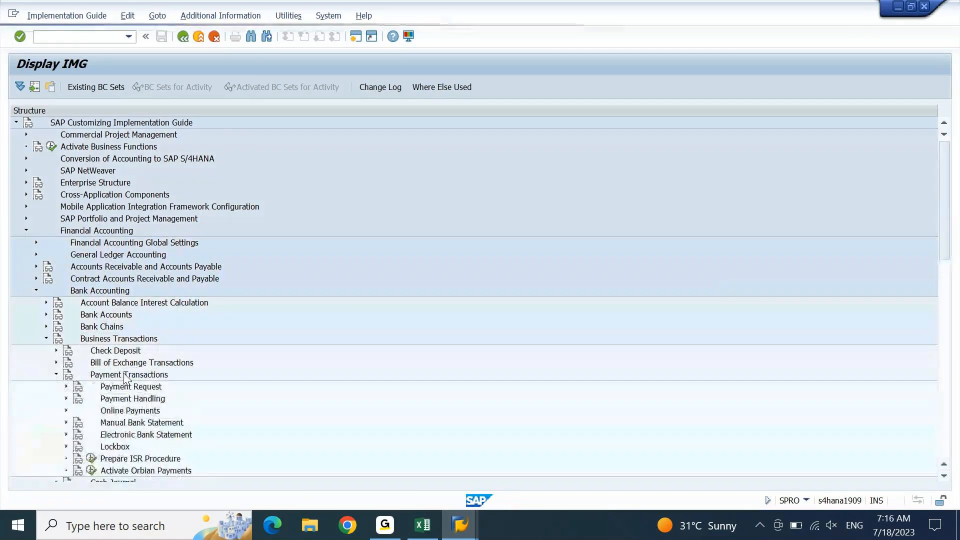
double_click(129, 423)
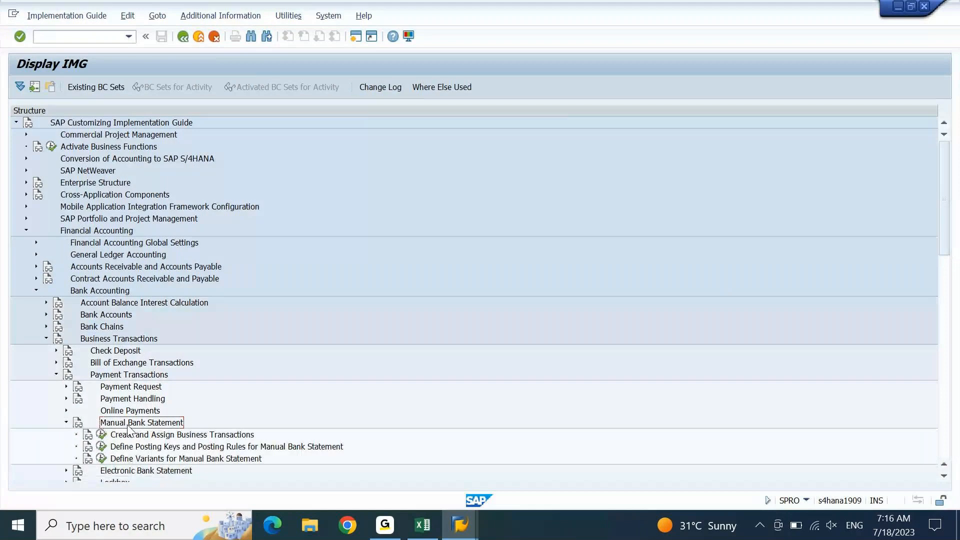
click(101, 446)
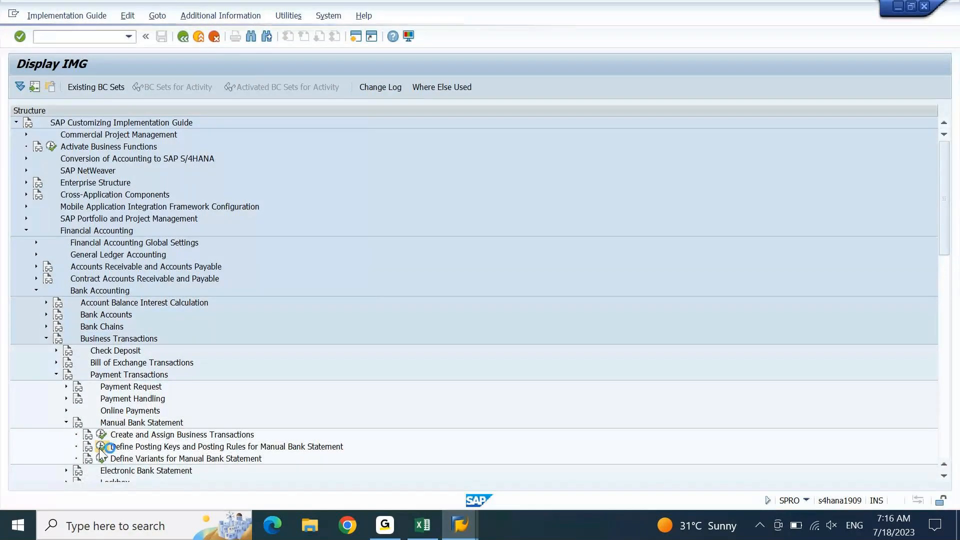
key(Return)
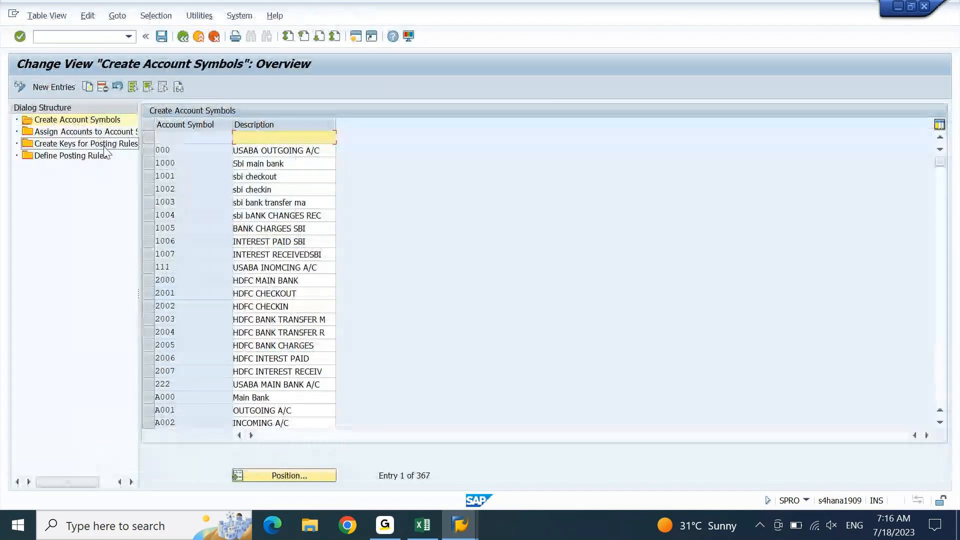
Open the assignment of accounts to account symbols and examine the G/L account entries of DIBM and DIBI.
double_click(99, 131)
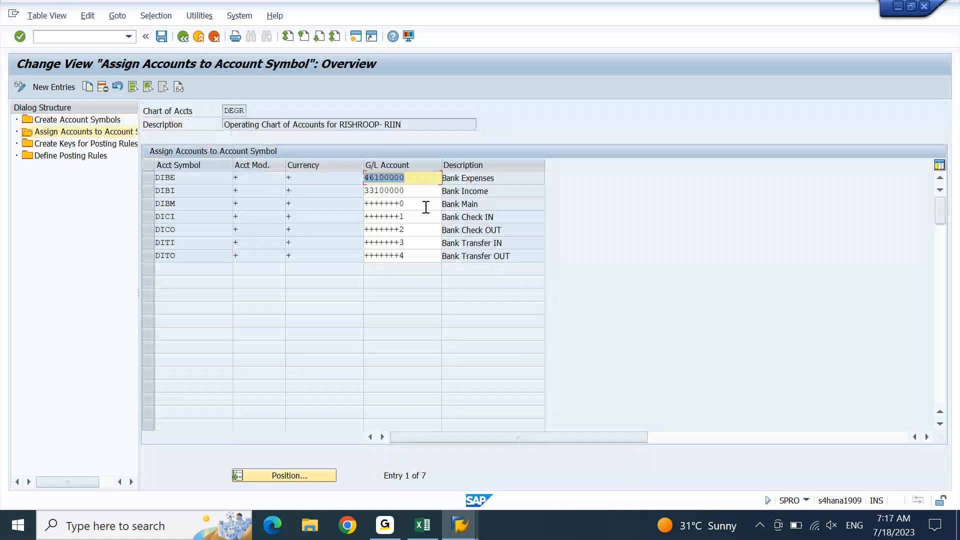
click(425, 207)
key(shift+Left)
key(shift+Left)
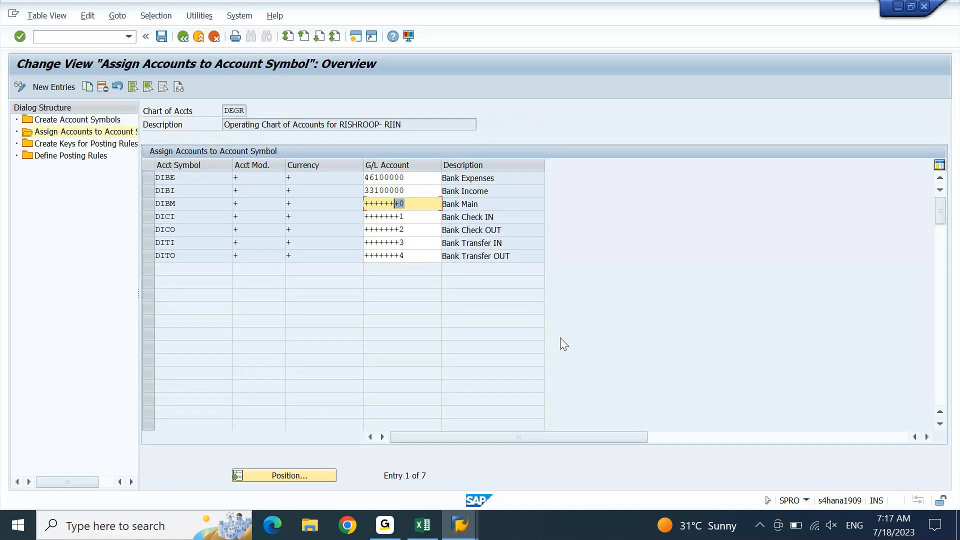
key(shift+Home)
drag(418, 194, 354, 195)
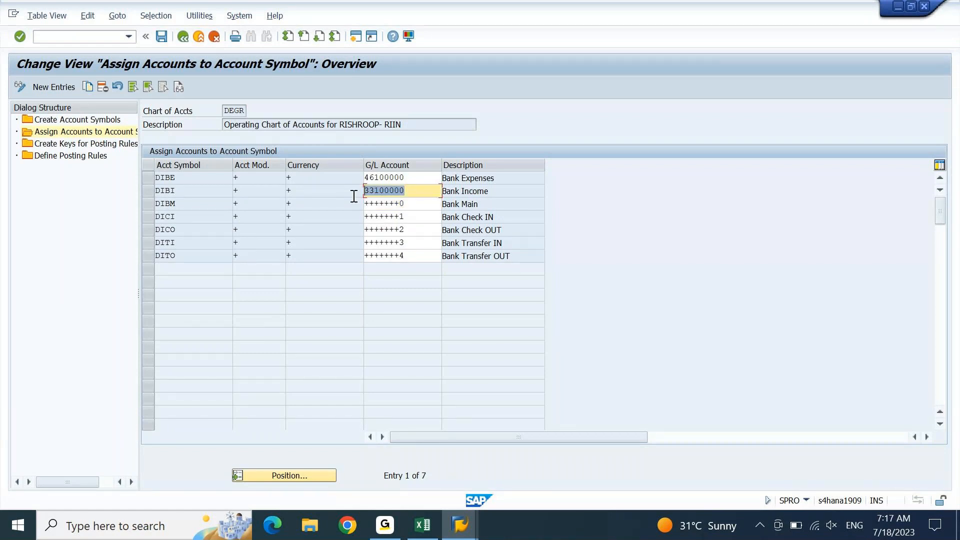
Set the G/L account mask of DIBM to +++++++++0 and of DICI to +++++++++1.
click(385, 203)
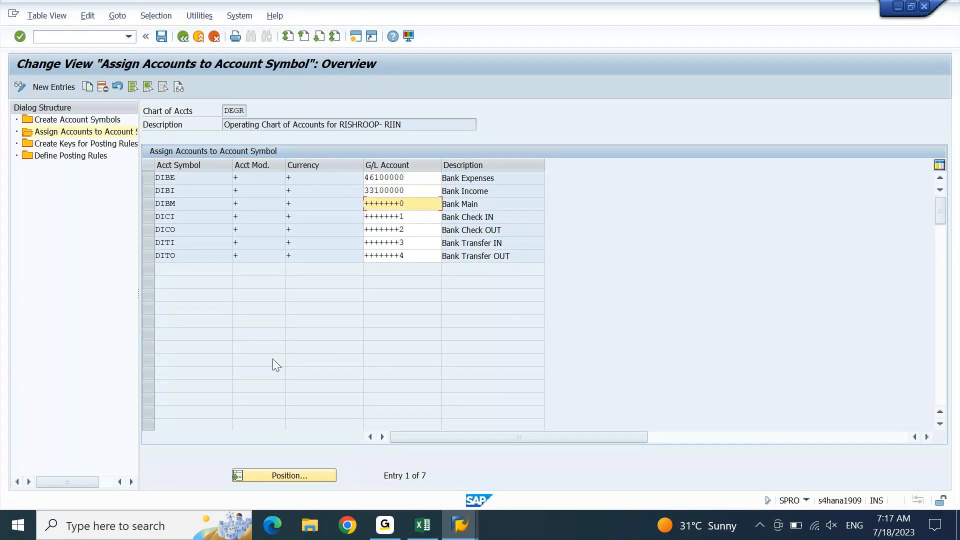
text(=)
key(BackSpace)
text(++)
key(Down)
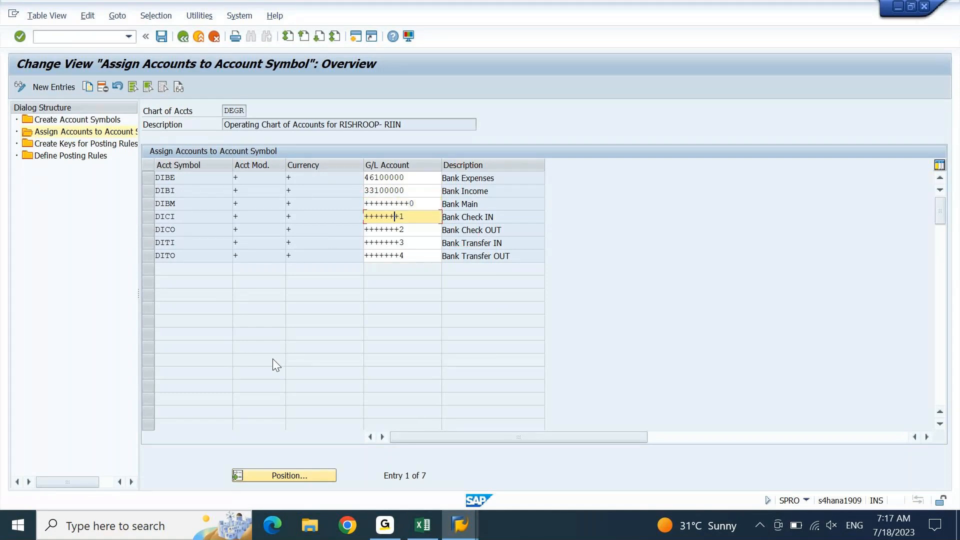
text(++)
Set the G/L account masks of DICO, DITI and DITO to +++++++++2, +++++++++3 and +++++++++4 and save to the customizing request.
key(Down)
text(++)
key(Down)
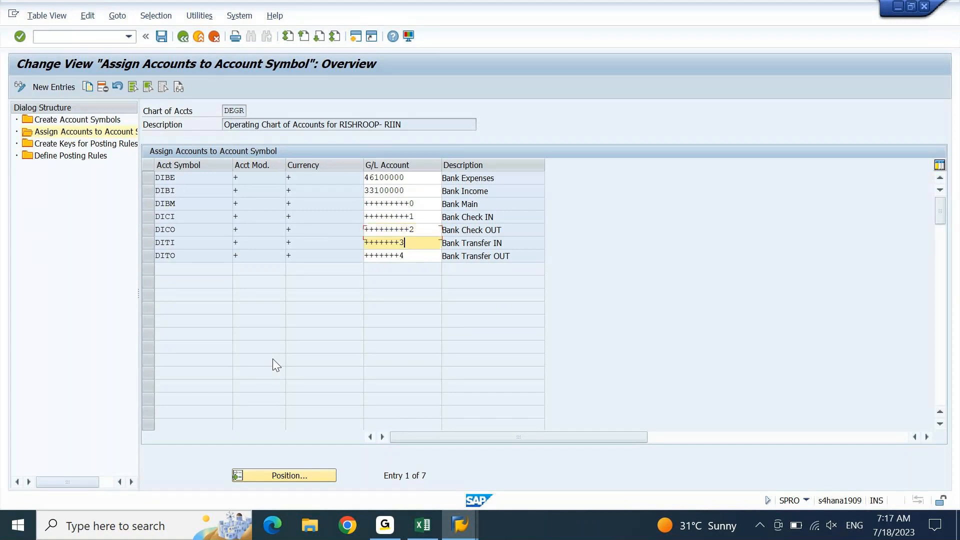
text(++)
key(Down)
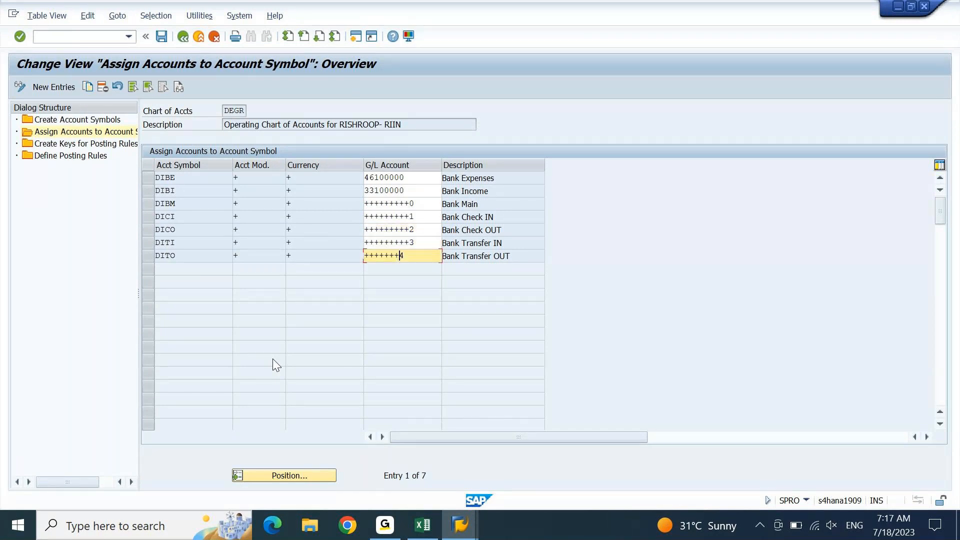
text(++)
key(ctrl+s)
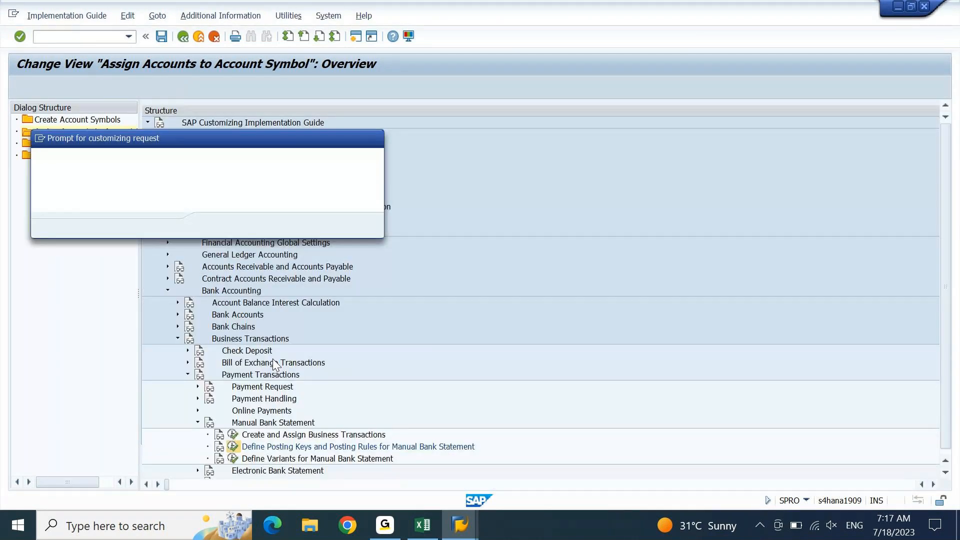
key(Return)
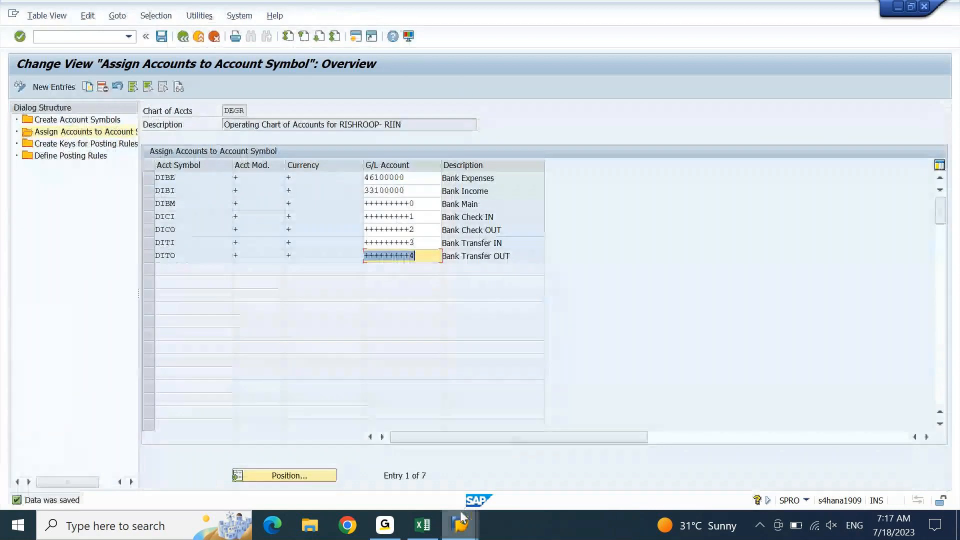
Return to the Post with Clearing session and try to continue with account 00120000 in the first line item.
click(460, 525)
click(255, 460)
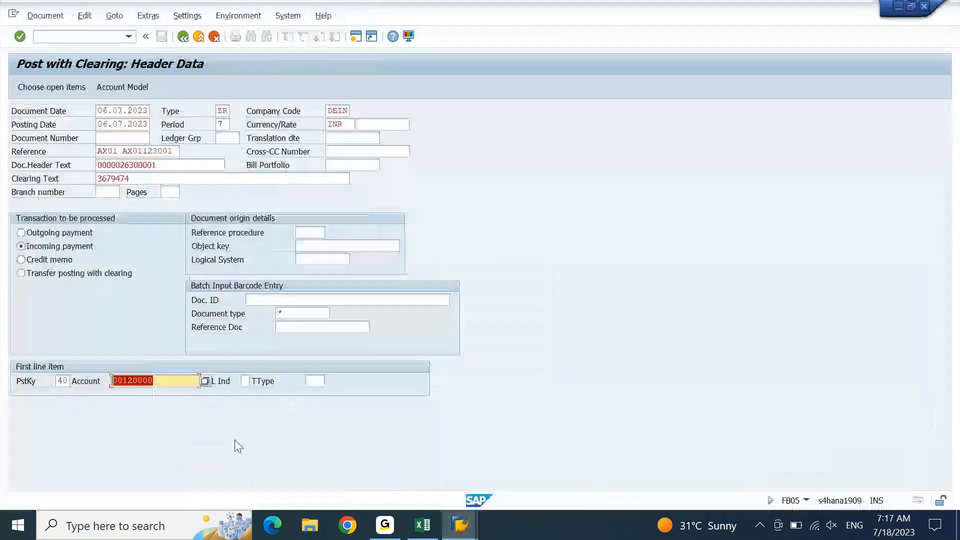
click(169, 385)
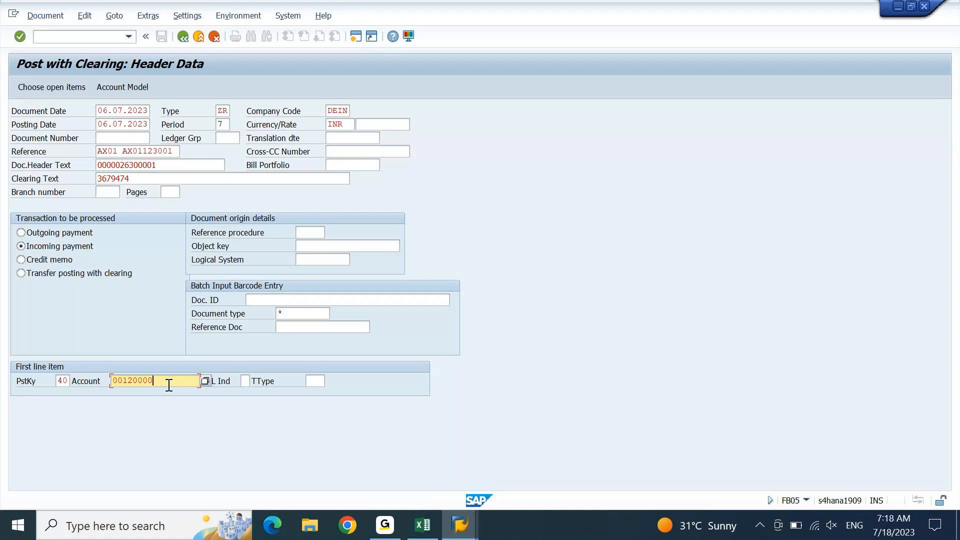
key(Return)
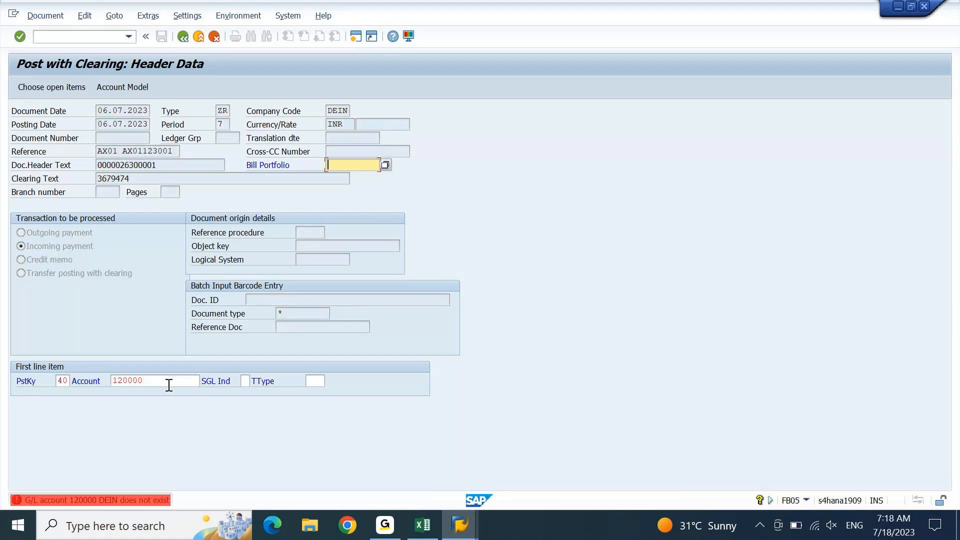
Abandon the current clearing transaction and process session AX01-AX011 again in the foreground.
click(102, 36)
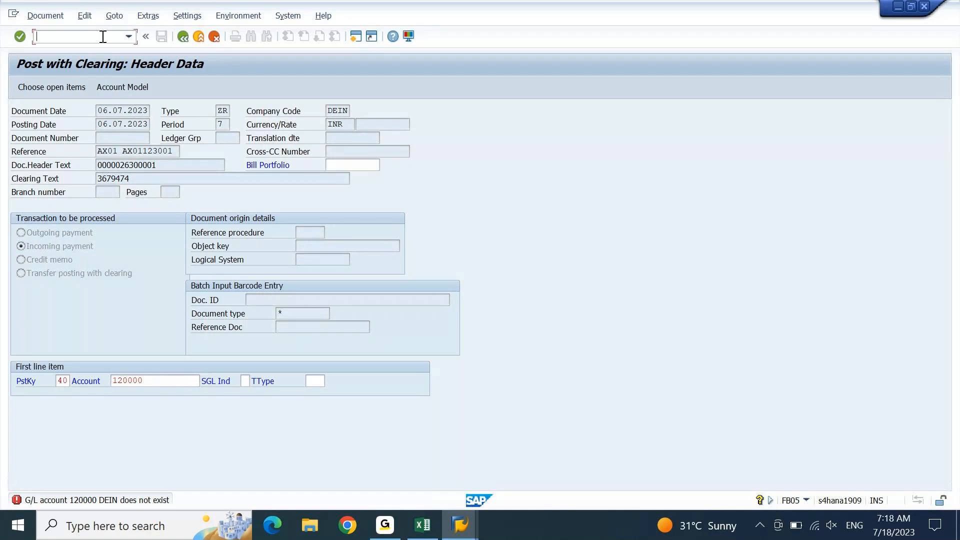
text(/n)
key(Return)
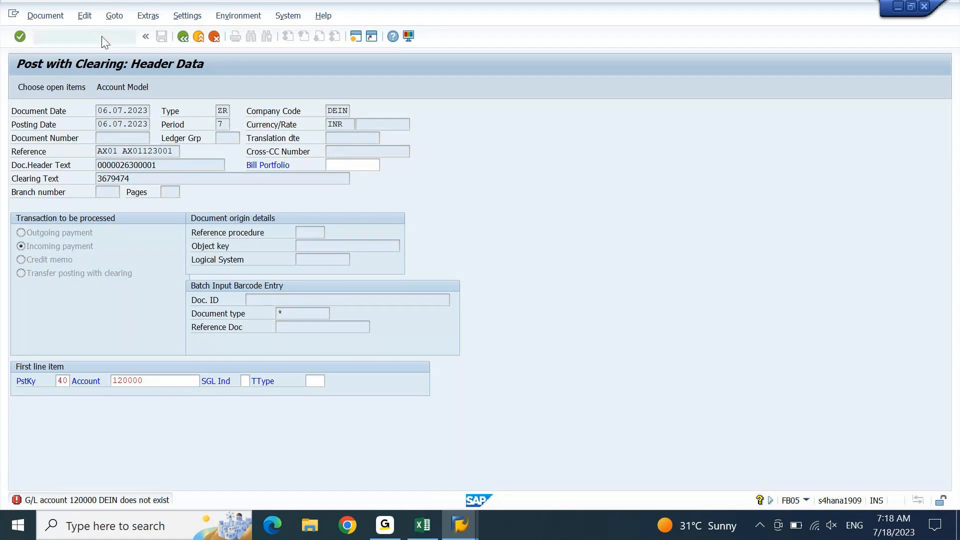
key(Return)
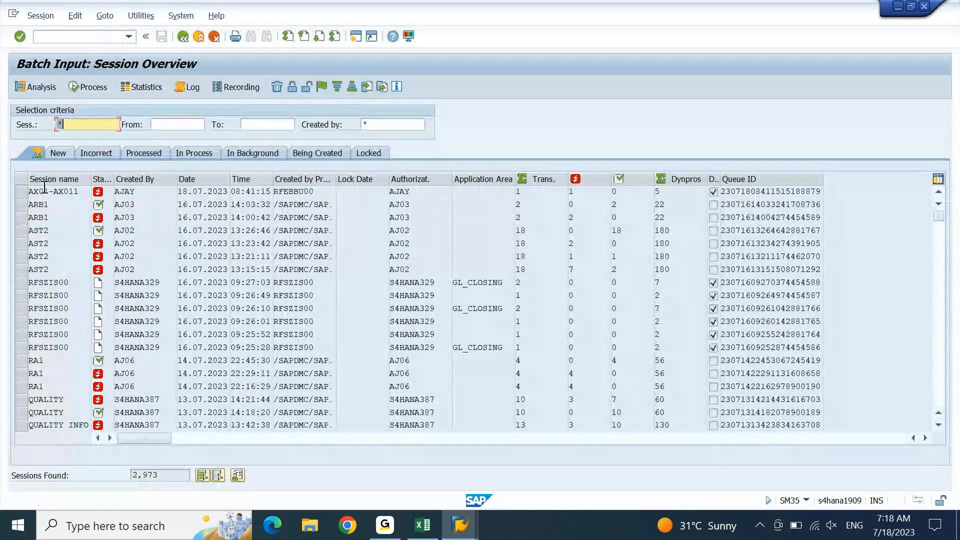
click(24, 192)
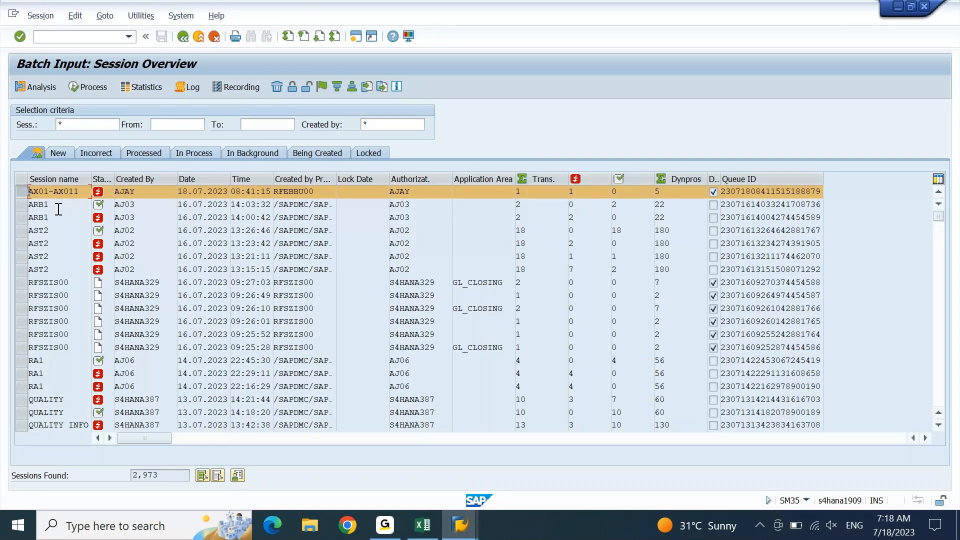
click(84, 88)
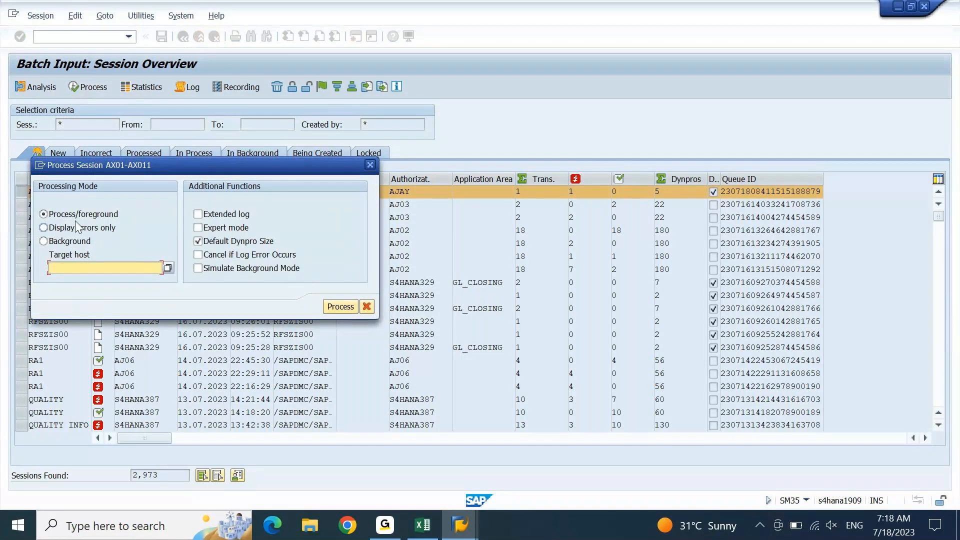
click(340, 307)
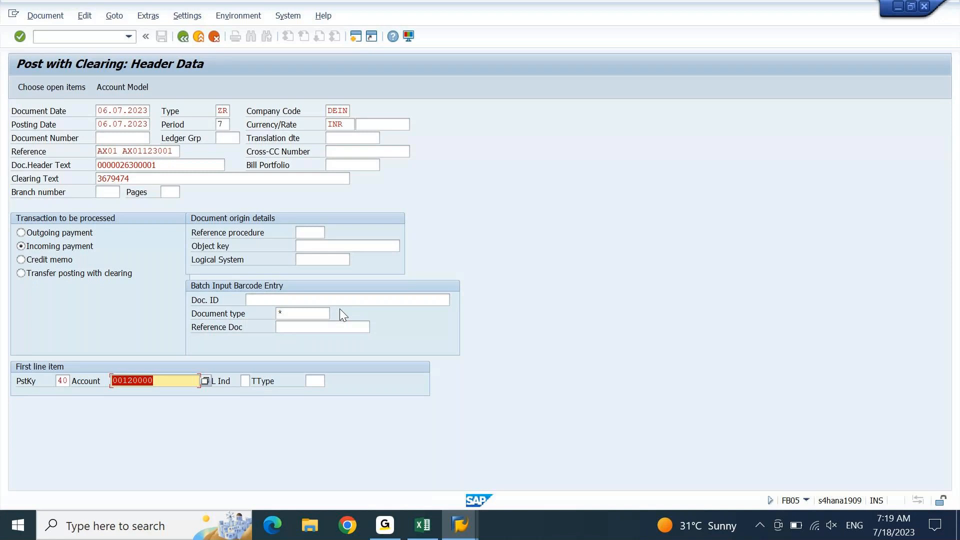
Correct the first line item's account in the clearing header data to 12000020 and continue to the G/L account item.
key(Left)
key(Left)
key(Left)
key(Left)
key(Left)
key(Left)
key(shift+Home)
key(Delete)
key(Right)
key(Right)
key(Right)
key(Right)
key(Right)
key(Right)
text(20)
key(Return)
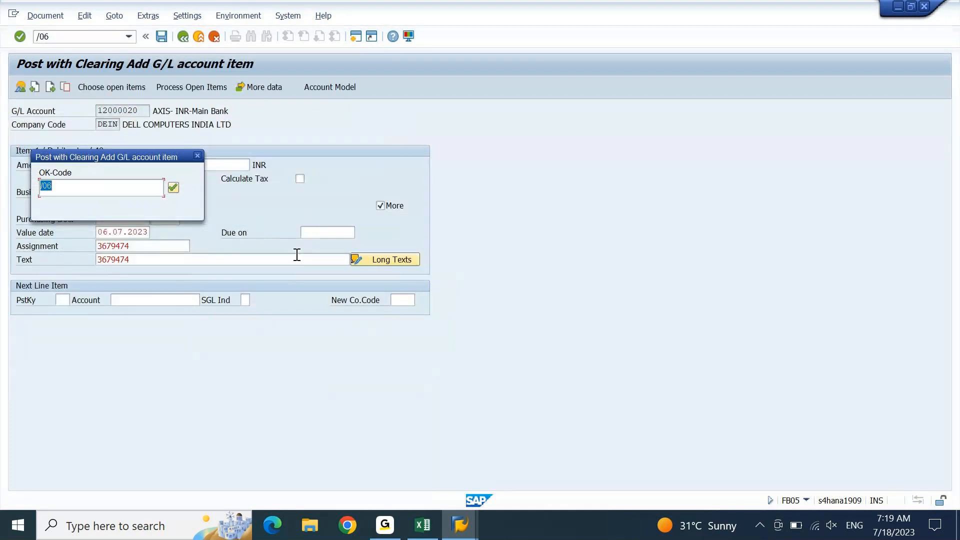
Confirm OK codes /06 and /00 to accept the bank line item and coding block and proceed to open item selection.
drag(149, 155, 469, 159)
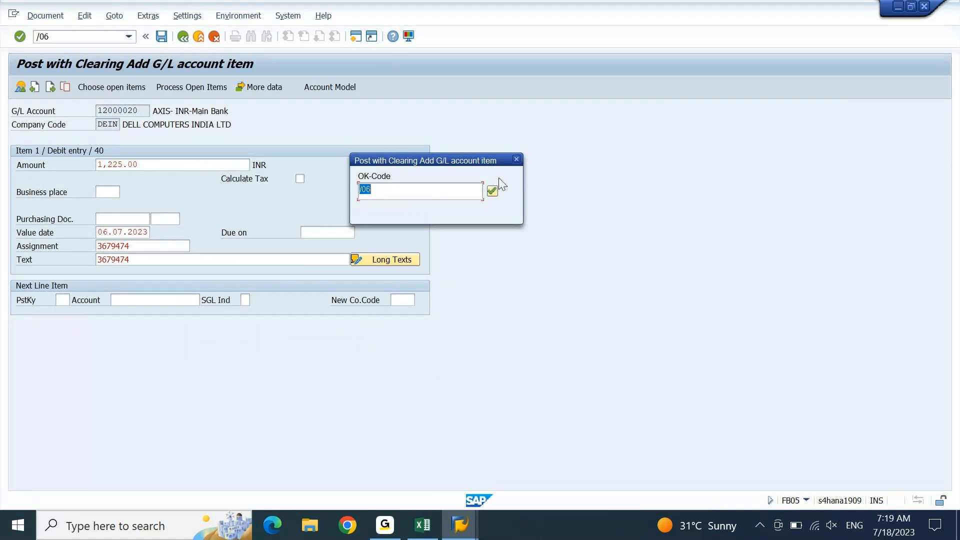
click(492, 190)
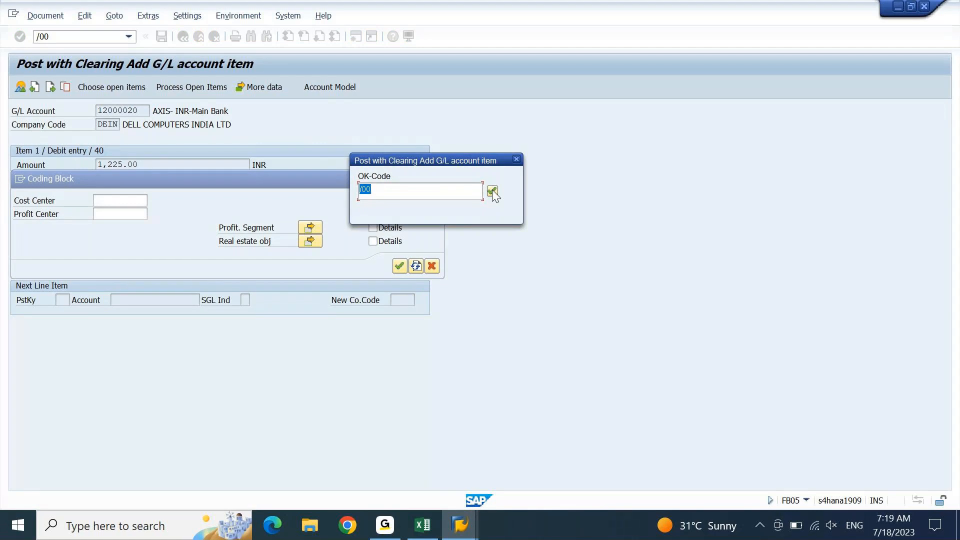
click(492, 191)
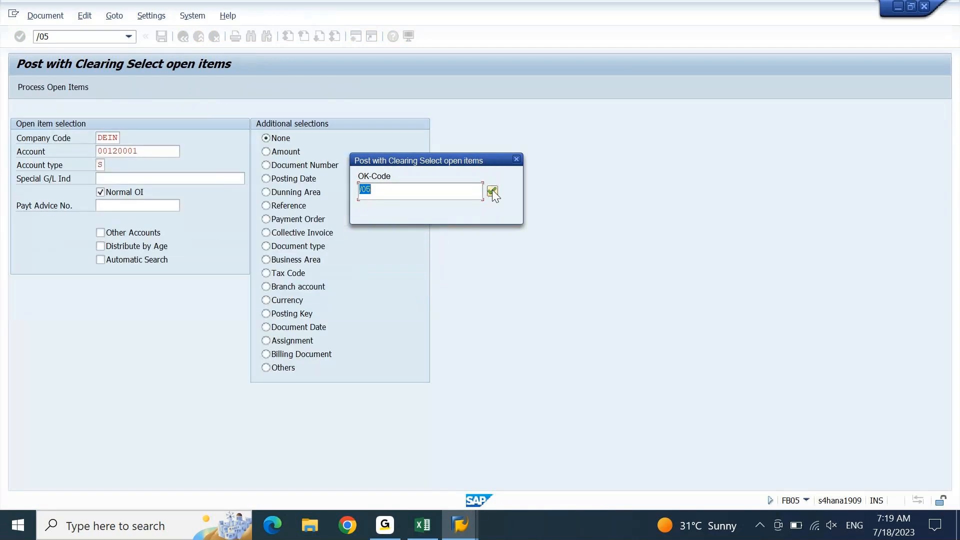
Set the open item selection account to 12000021, checking the number against the AXIS check incoming line item display.
drag(464, 157, 634, 136)
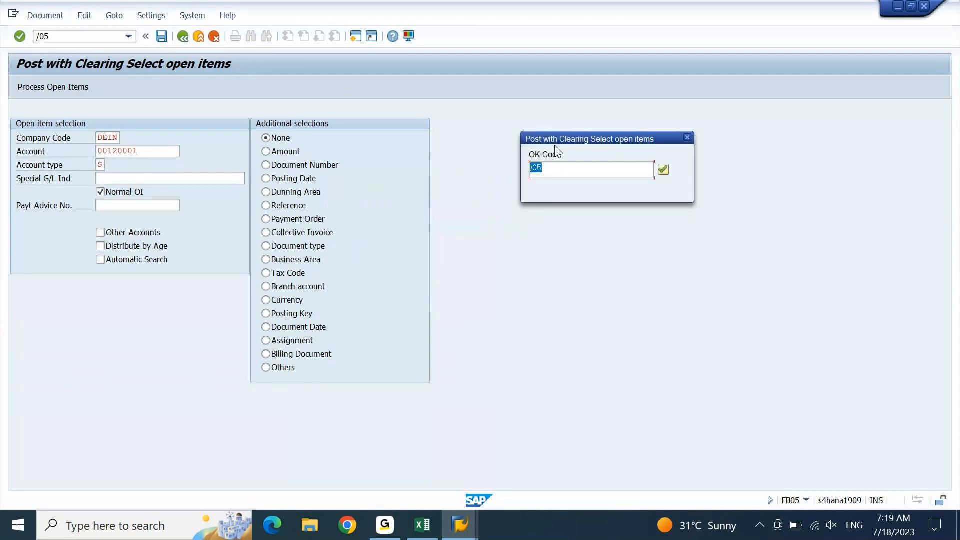
click(165, 152)
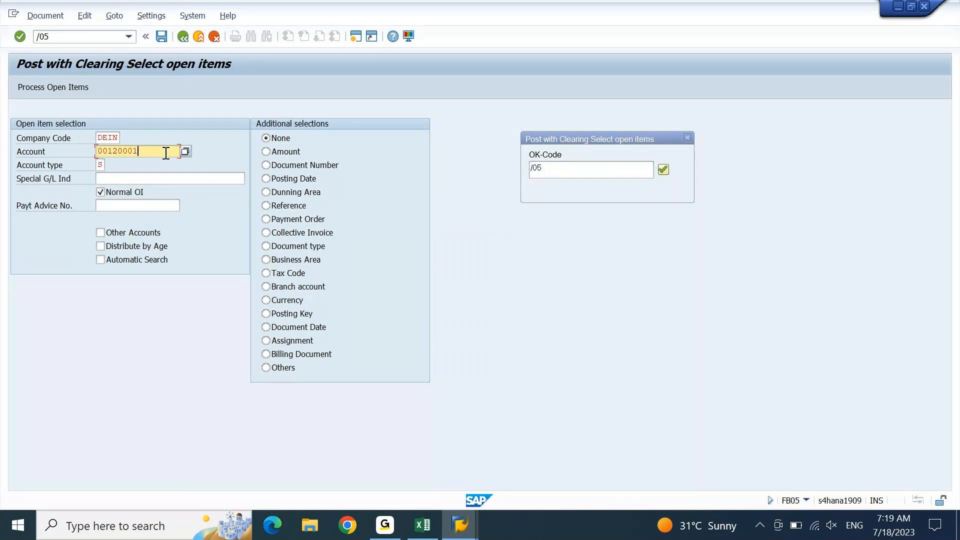
click(460, 525)
click(703, 451)
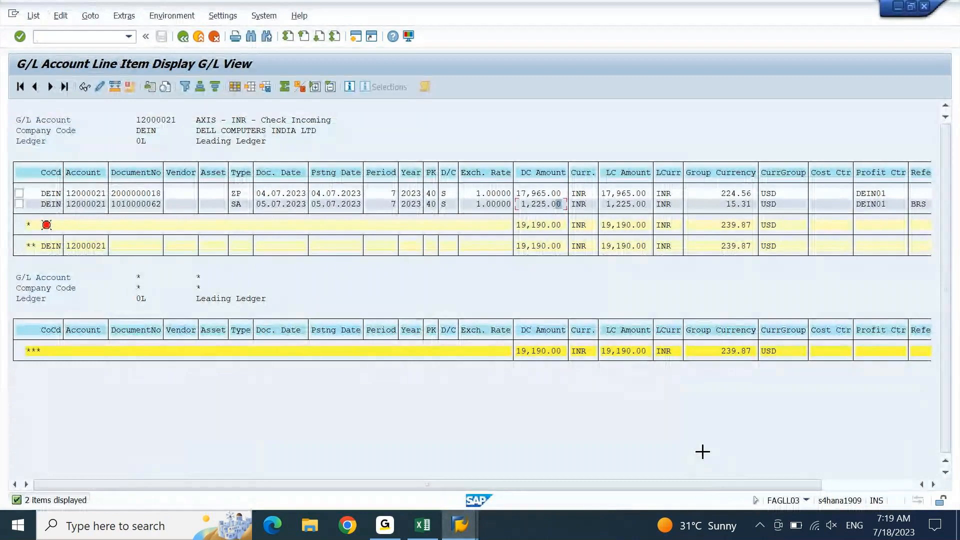
drag(137, 120, 180, 115)
key(ctrl+c)
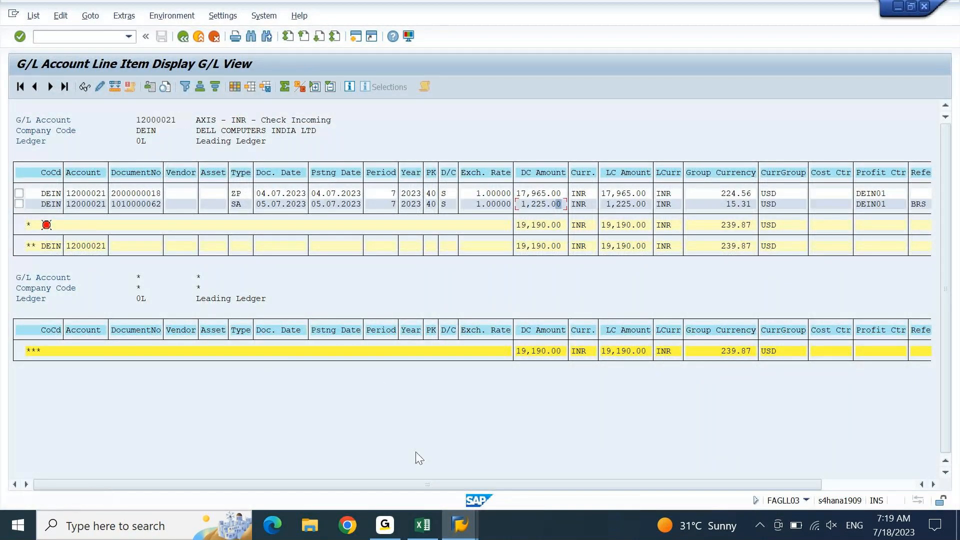
click(466, 528)
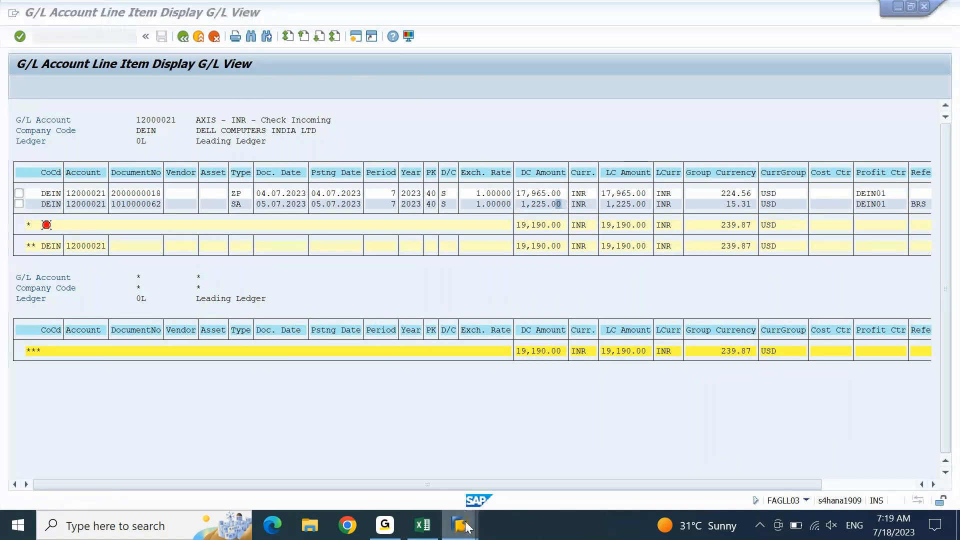
click(466, 528)
key(Delete)
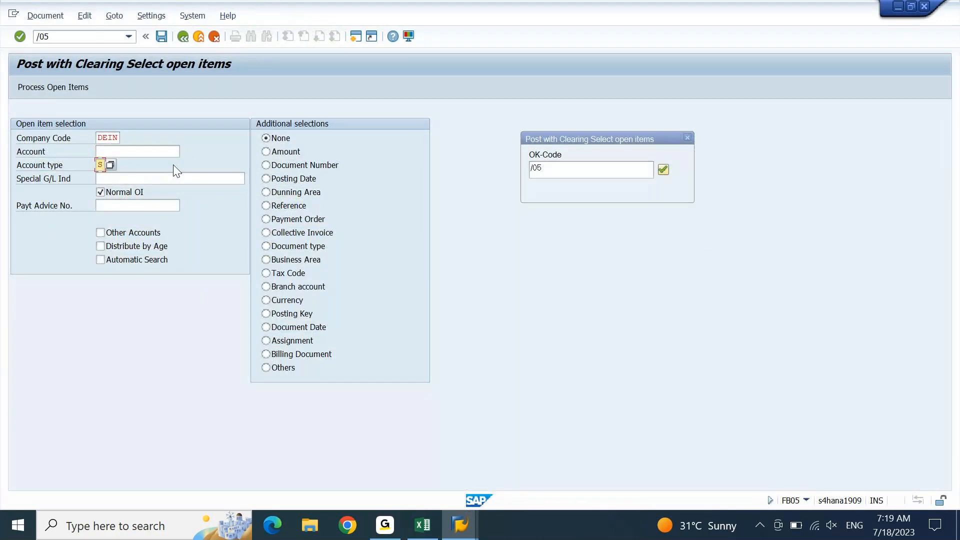
text(12)
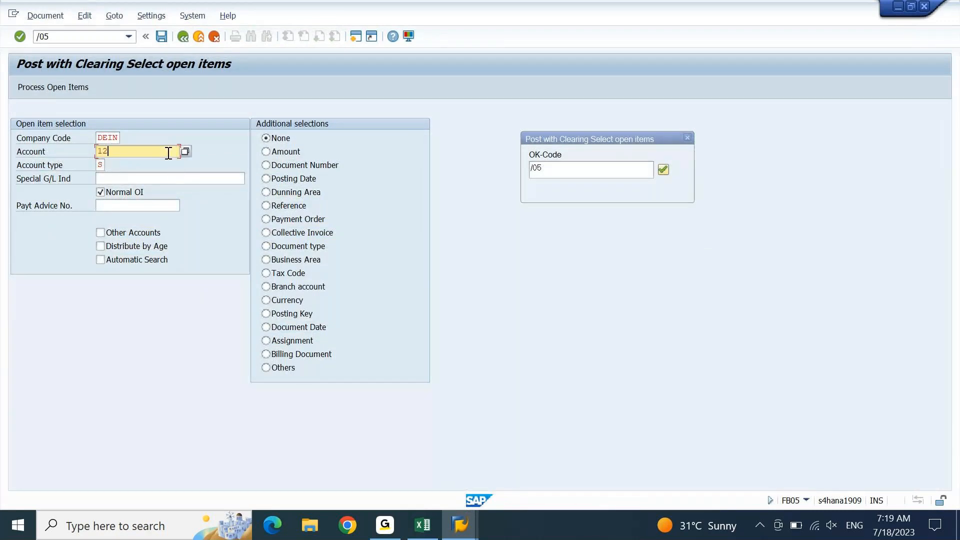
text(000021)
Confirm OK codes /05 and /11 to process the assignment selection criterion and continue to the clearing document overview.
click(604, 145)
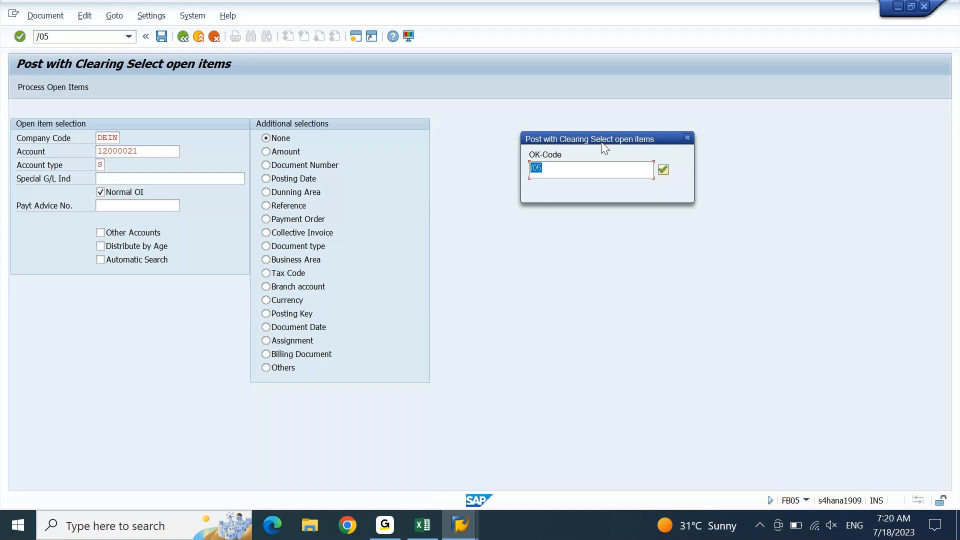
key(Return)
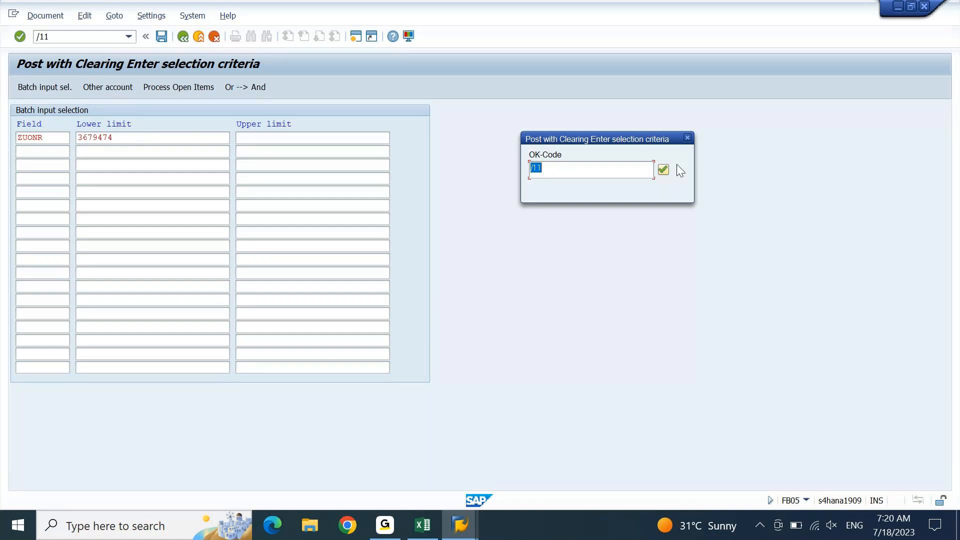
click(665, 170)
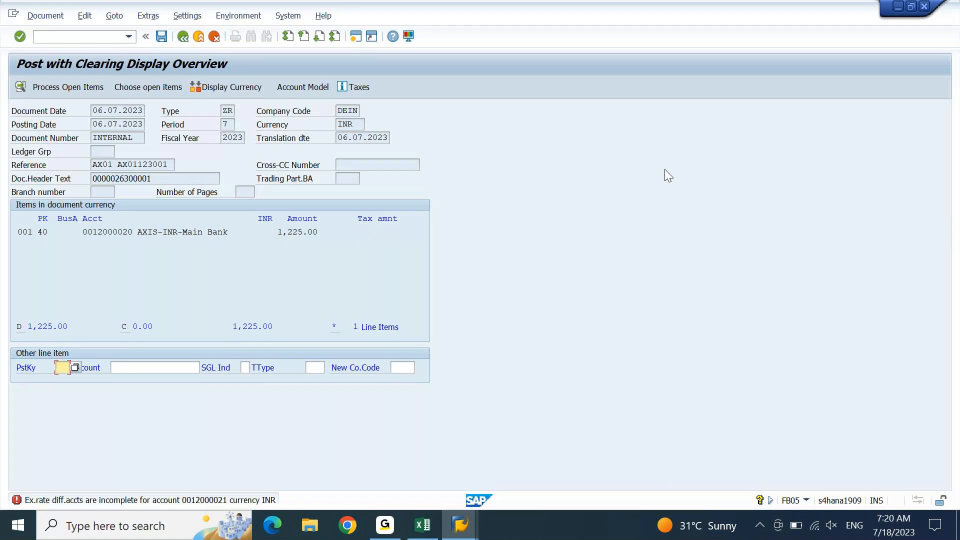
Switch to the document display session and open transaction OB09 for chart of accounts DEGR.
click(460, 524)
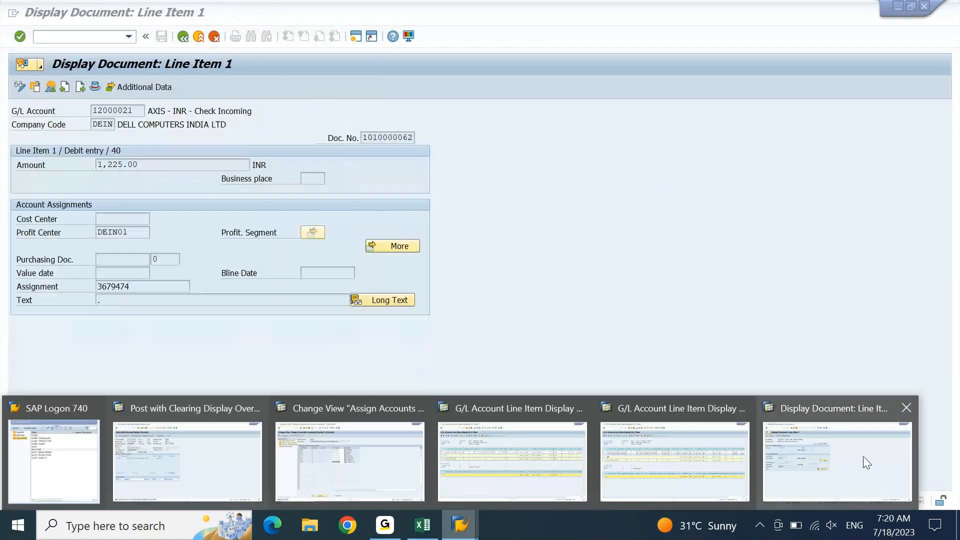
click(864, 461)
click(113, 34)
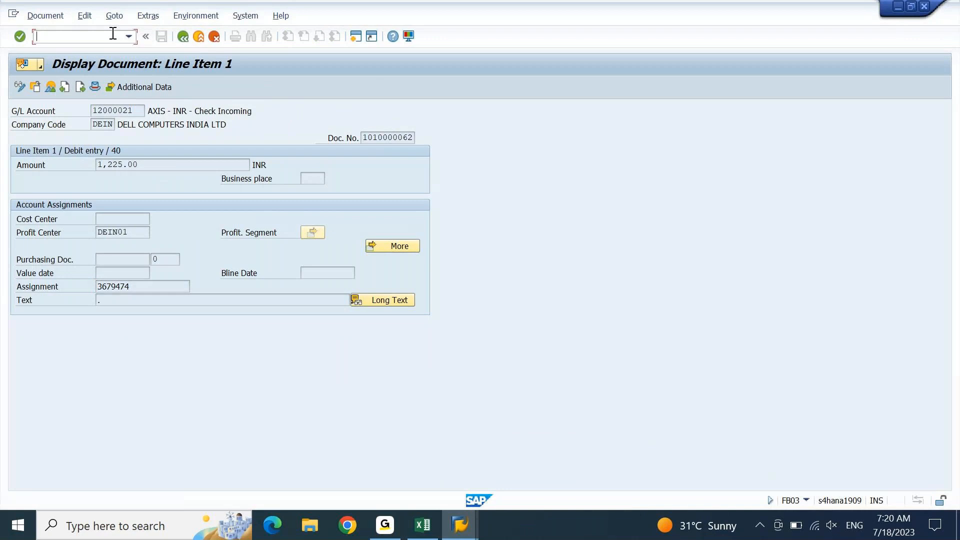
text(/nfb08)
key(Return)
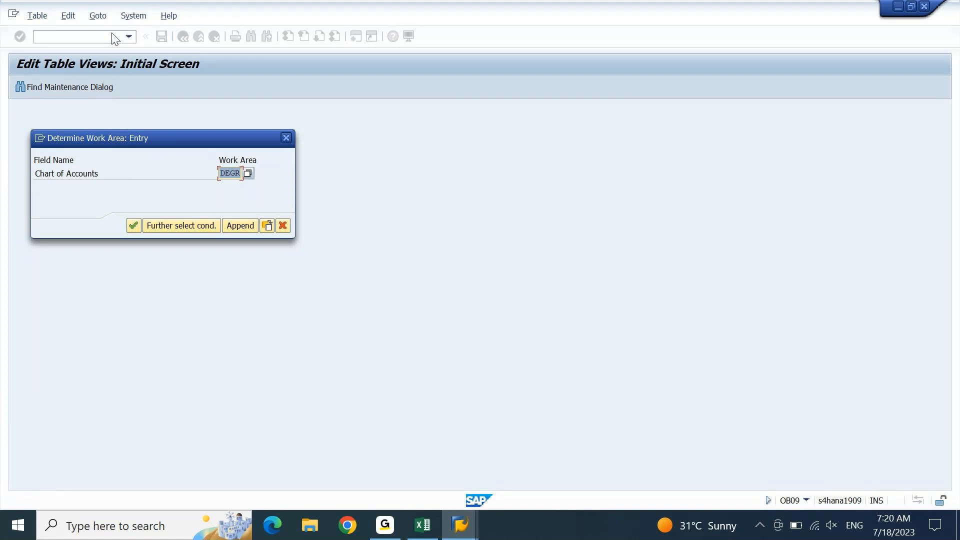
key(Return)
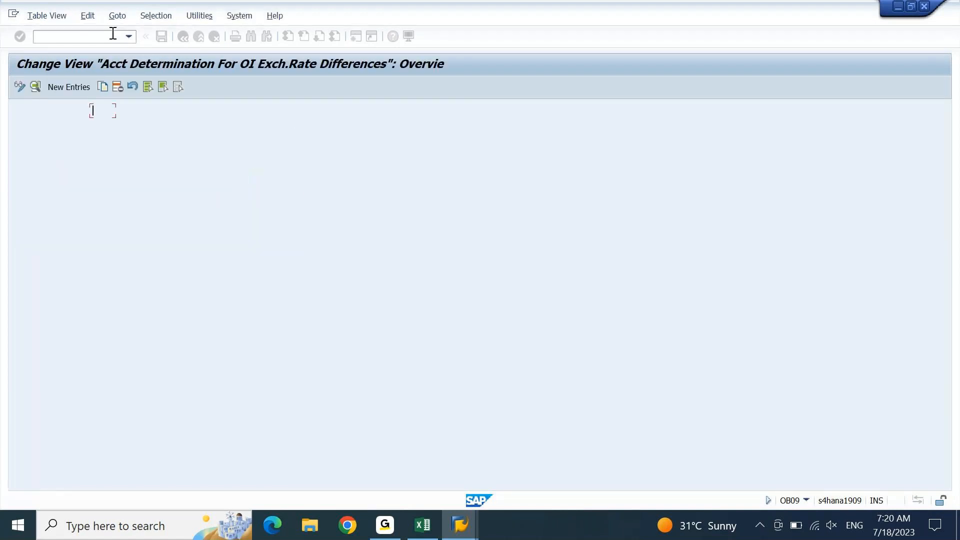
Copy the exchange rate difference entry of account 24100004 to G/L account 12000021 and save it with the customizing request.
click(28, 176)
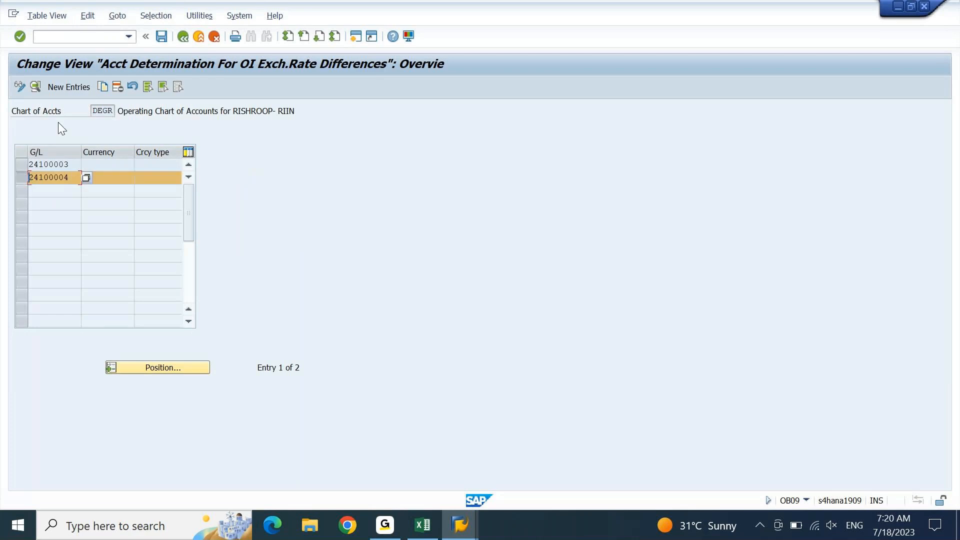
click(102, 87)
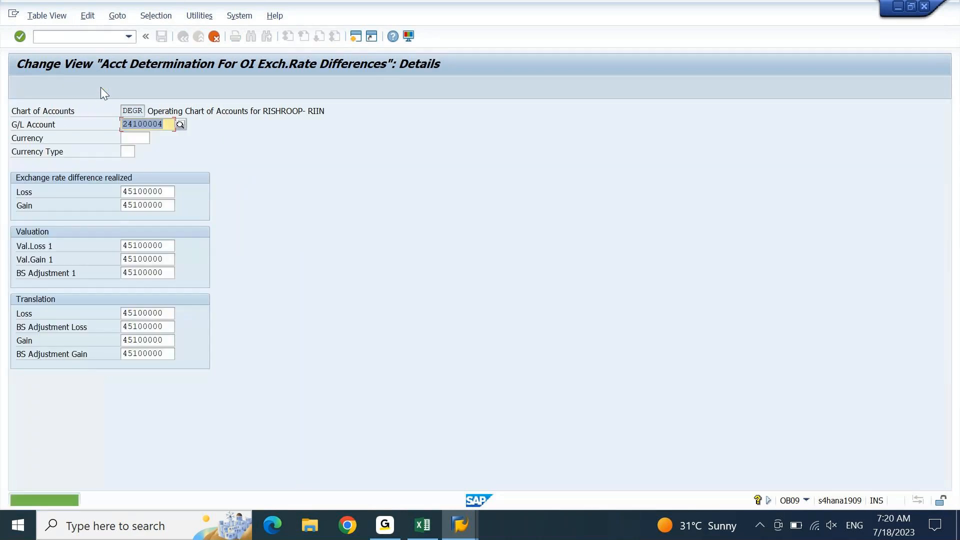
key(Home)
key(shift+Right)
key(shift+Right)
key(shift+Right)
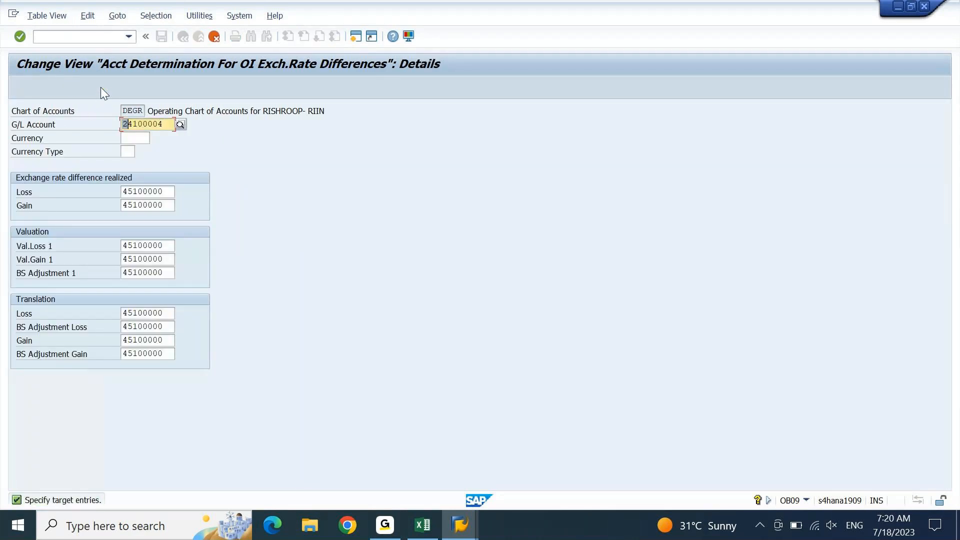
text(120000)
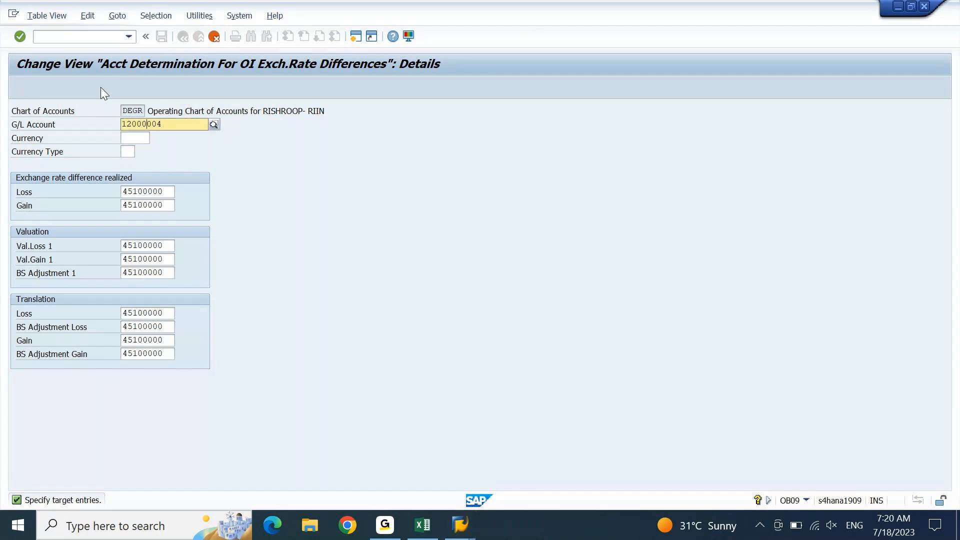
text(21)
key(Return)
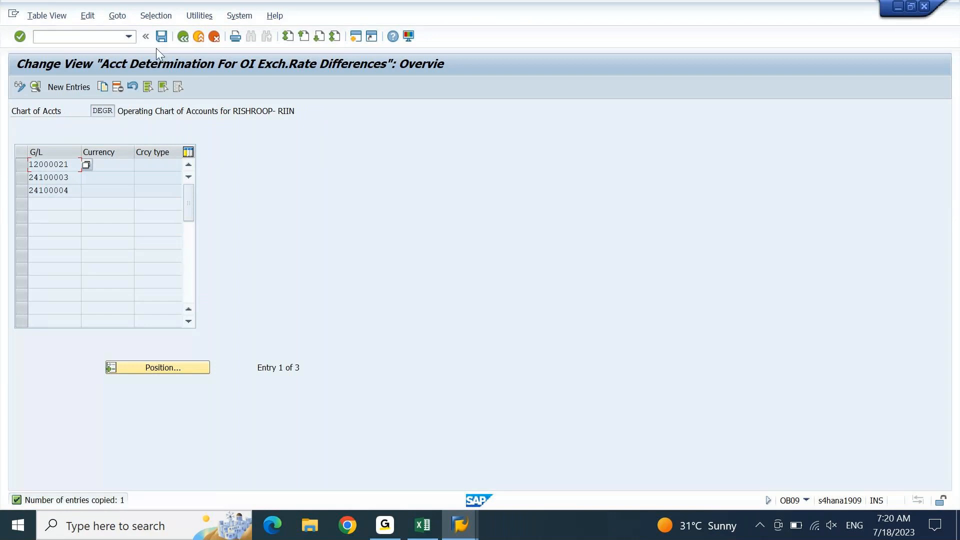
click(162, 37)
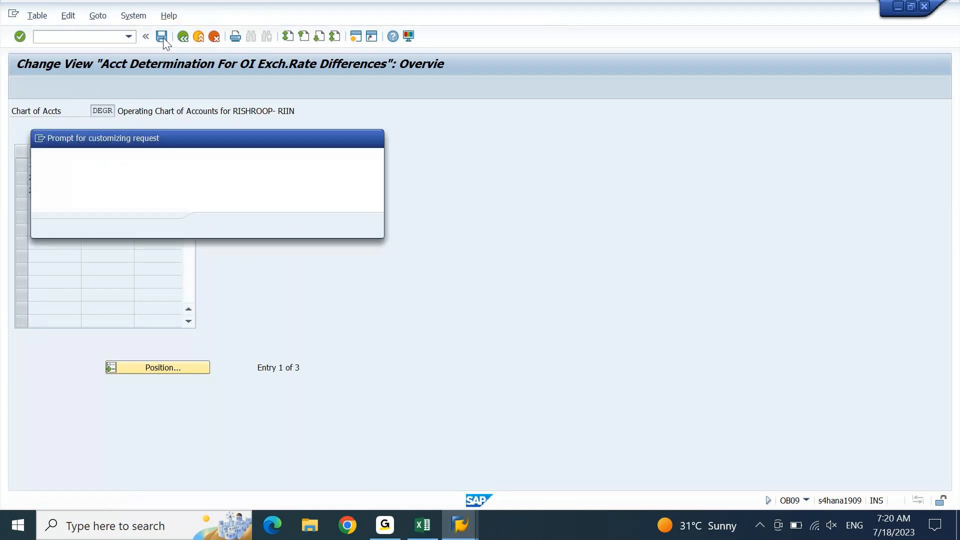
key(Return)
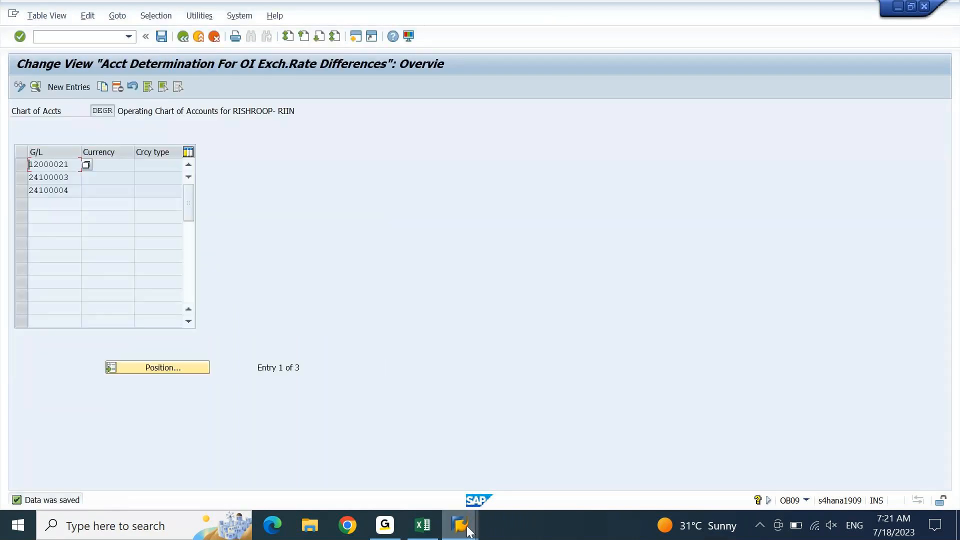
Return to the Post with Clearing session, simulate and post the clearing document, and go back to the session overview.
mouse_move(470, 531)
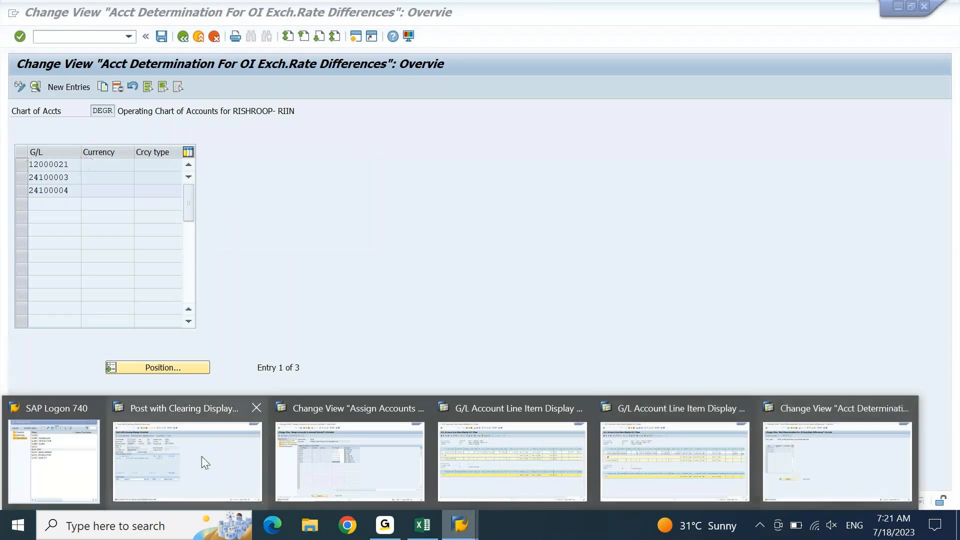
click(203, 461)
click(46, 16)
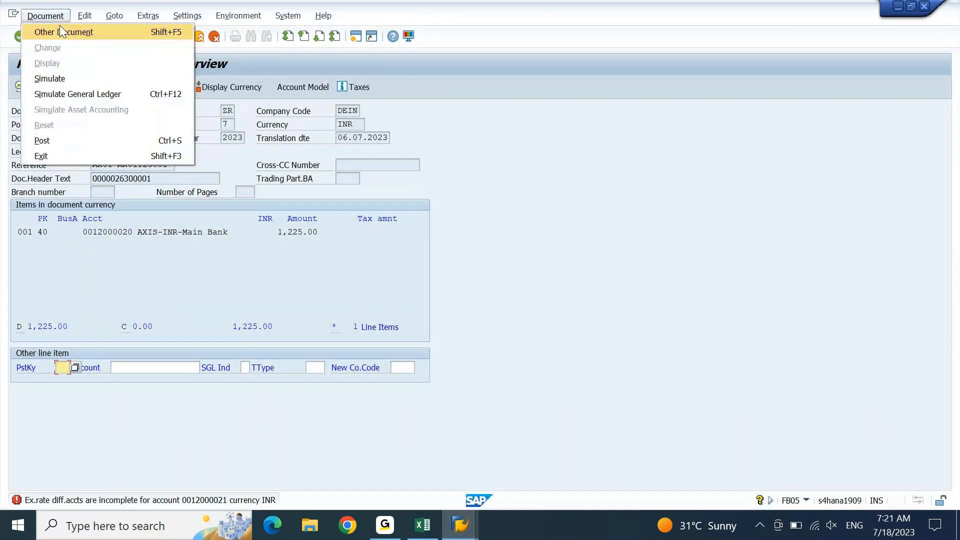
click(60, 80)
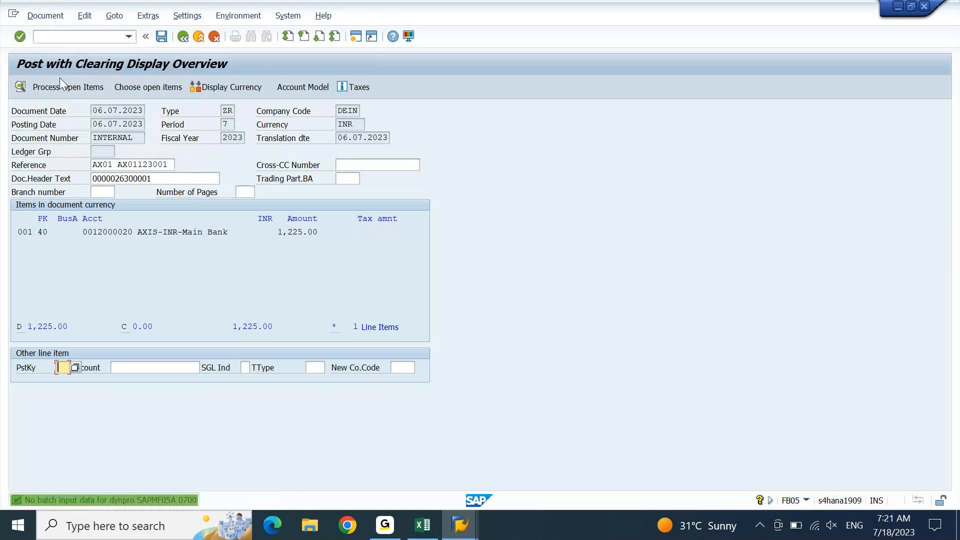
click(46, 16)
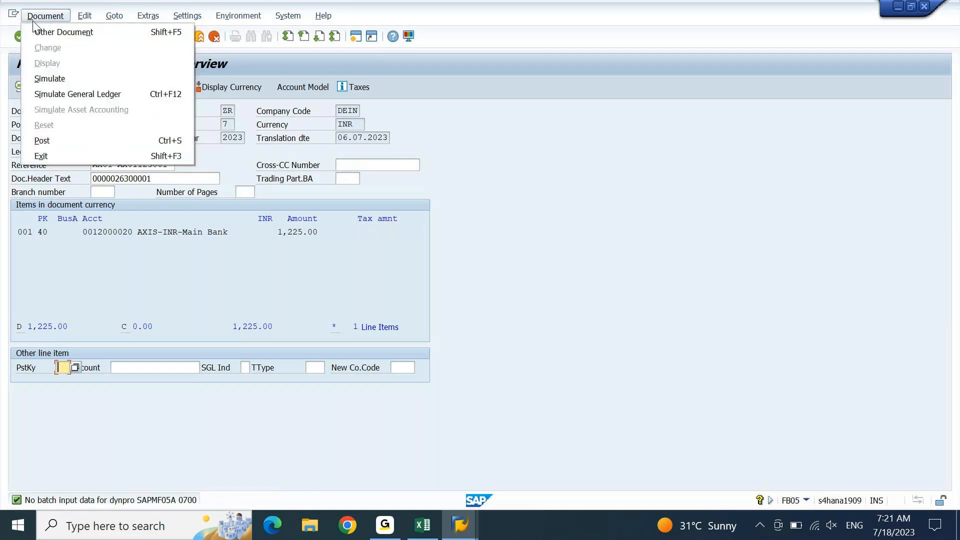
click(49, 76)
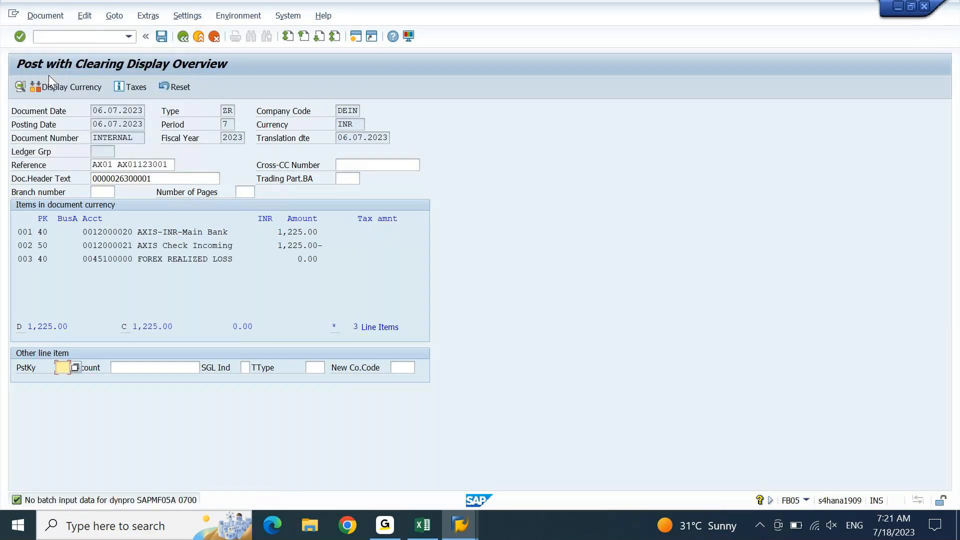
click(161, 40)
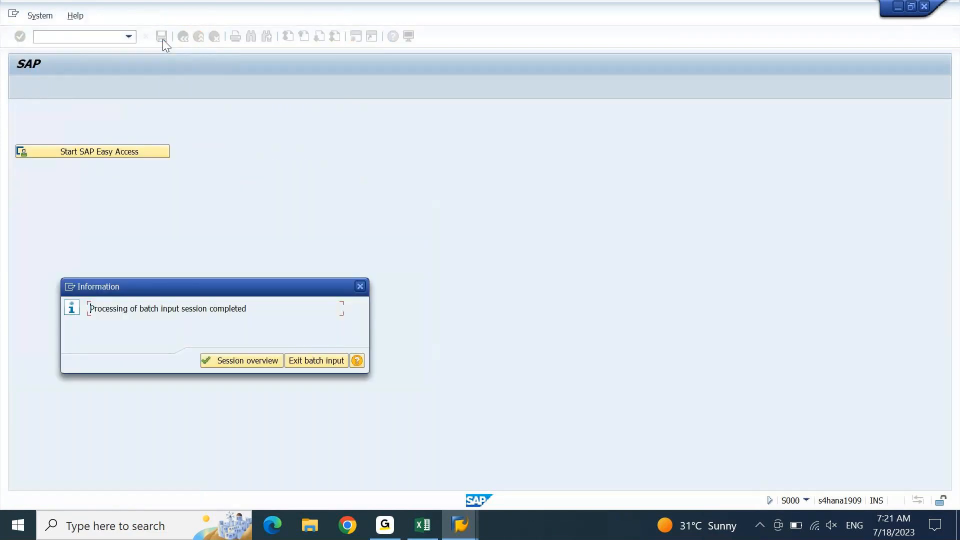
key(Return)
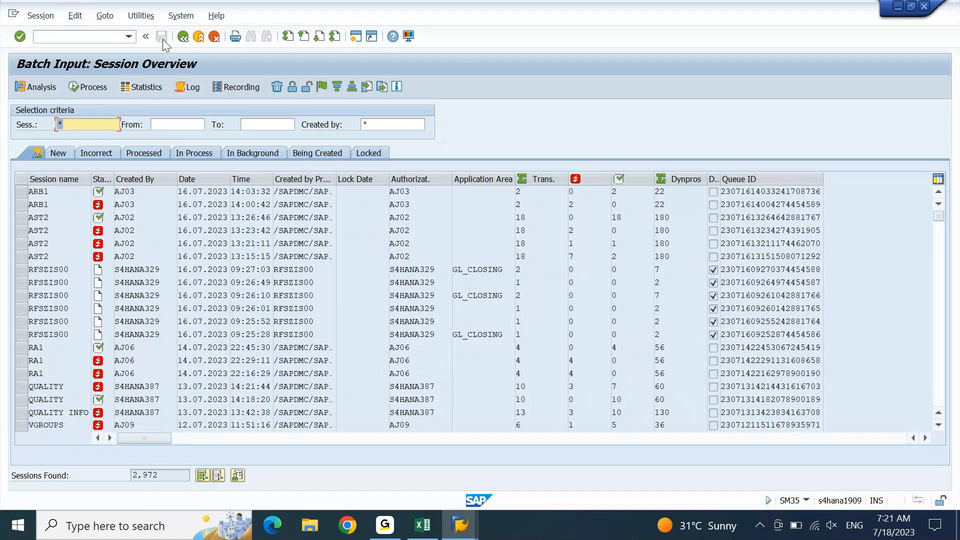
Return to the OB09 overview and examine the G/L accounts maintained for open item exchange rate differences.
key(alt+Tab)
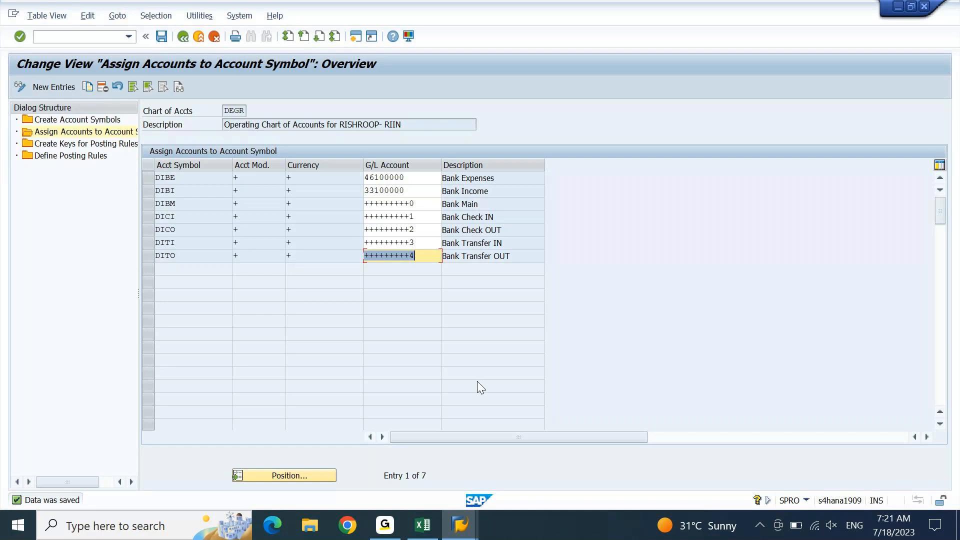
click(462, 531)
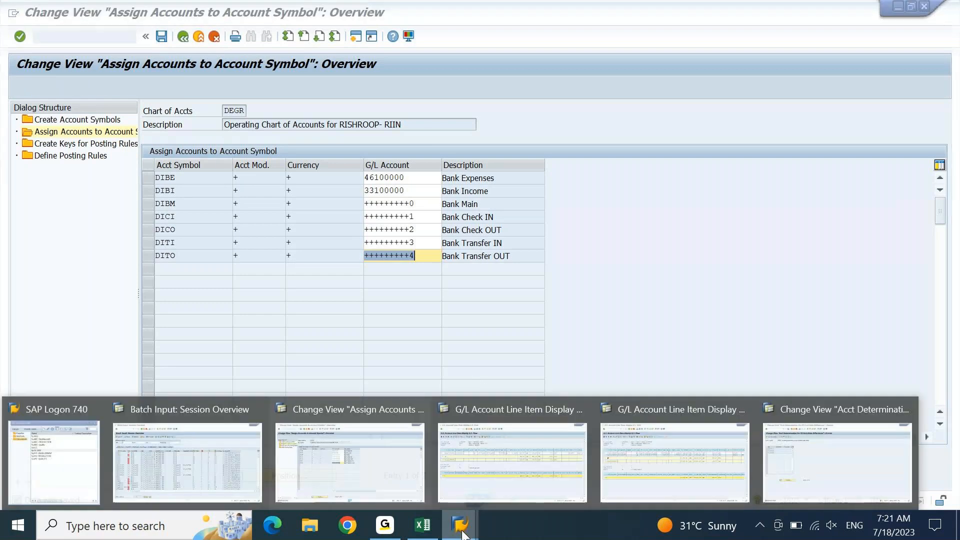
click(865, 450)
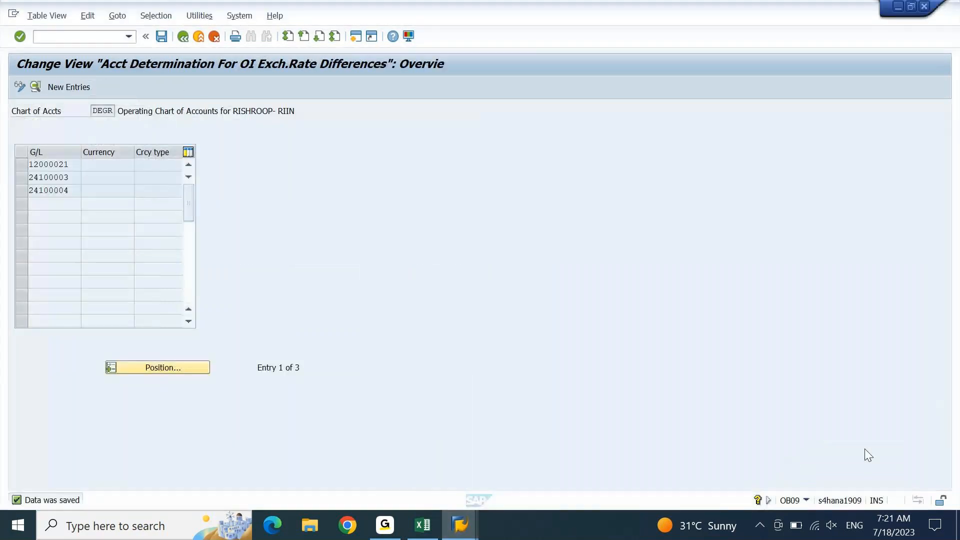
click(36, 193)
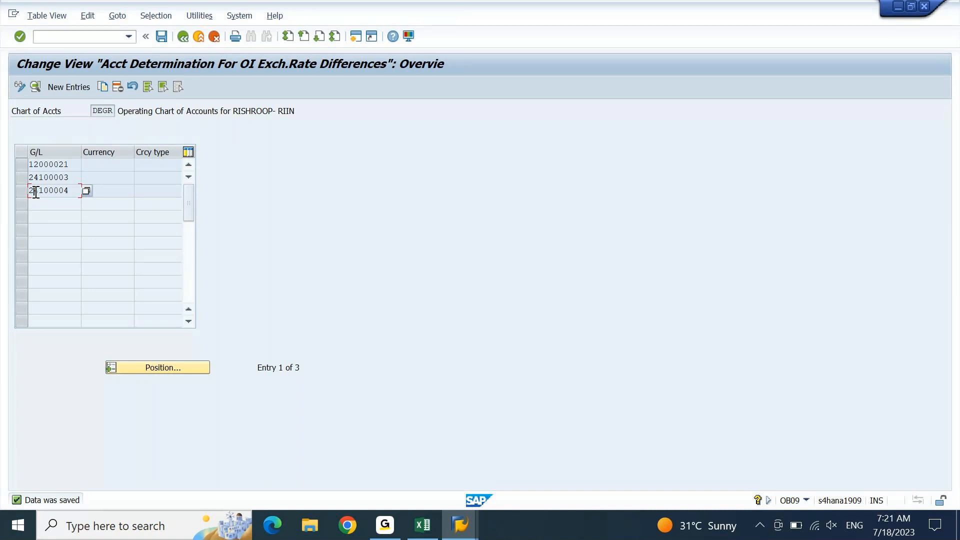
Switch to the line item display of check incoming account 12000021 and refresh its open items.
key(alt+Tab)
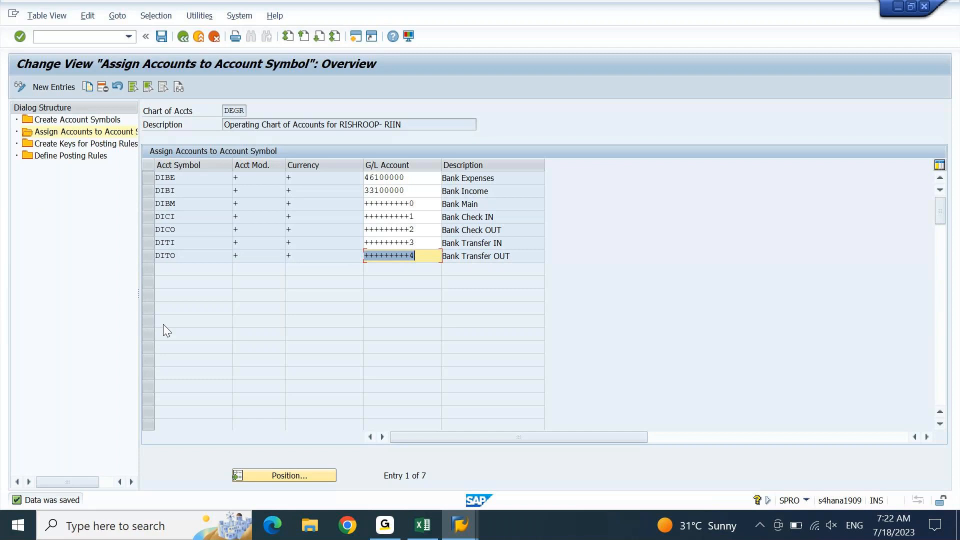
click(460, 525)
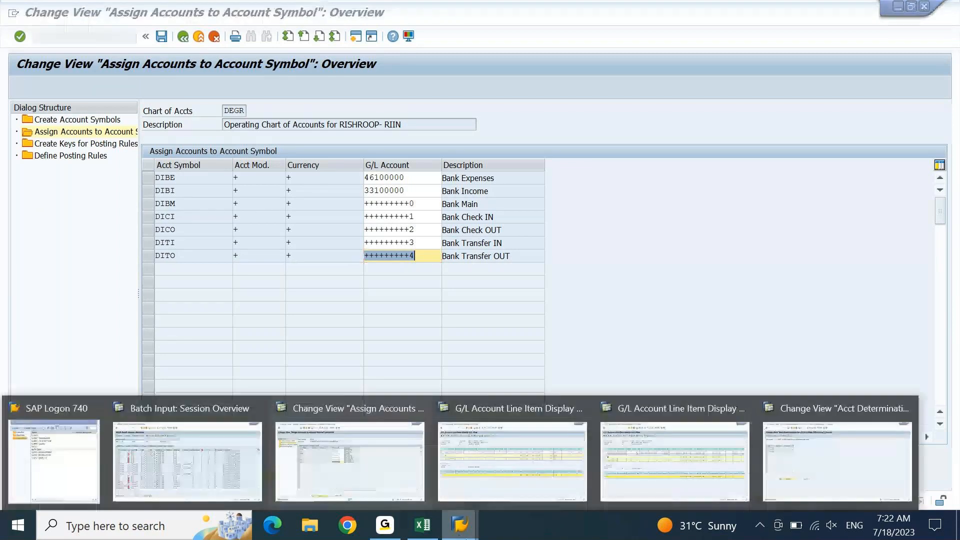
click(706, 472)
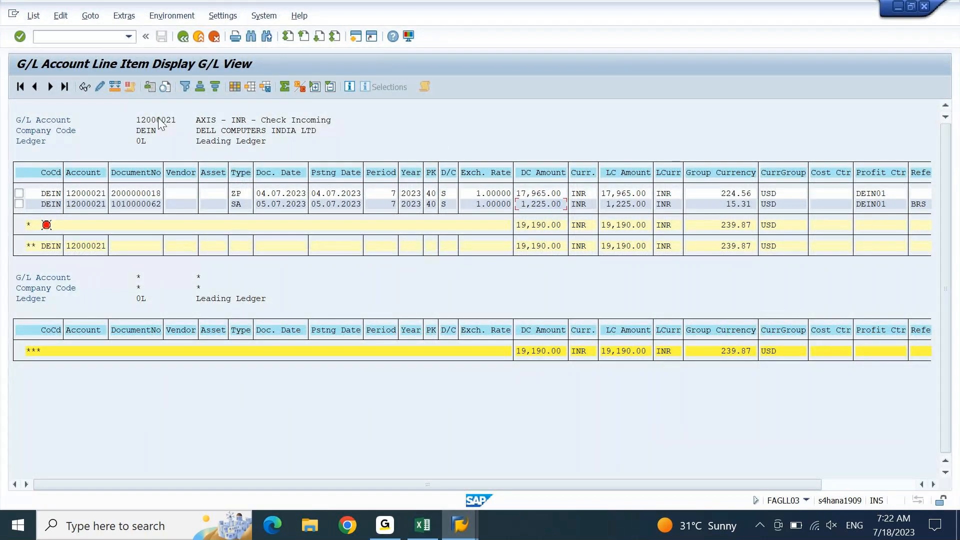
click(33, 16)
click(54, 51)
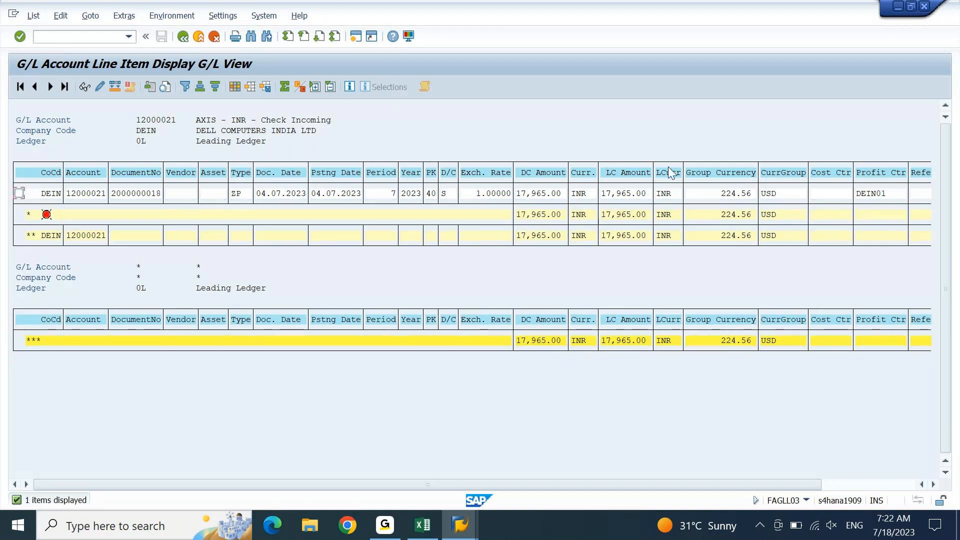
Refresh the line items of main bank account 12000020 and switch to the Excel test case to compare the closing balance.
click(467, 525)
click(542, 454)
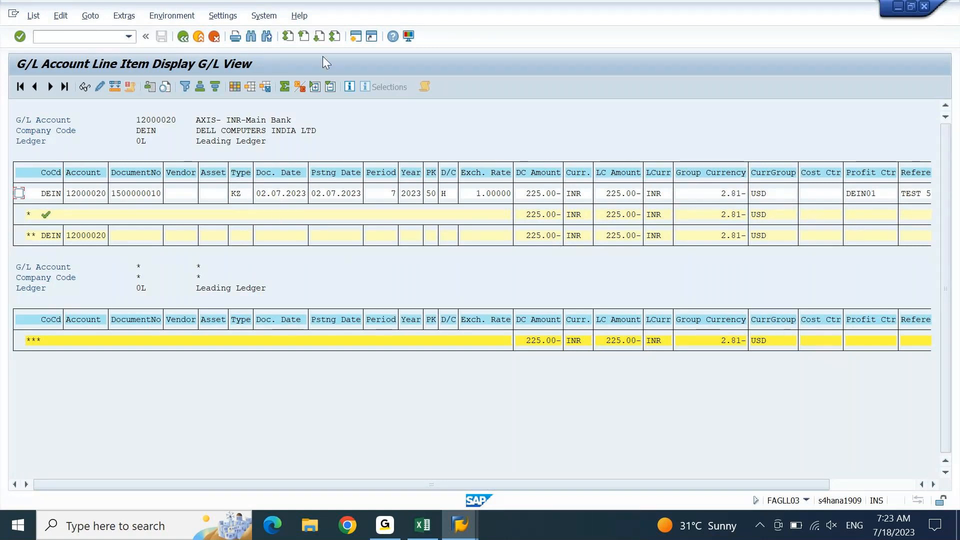
click(31, 16)
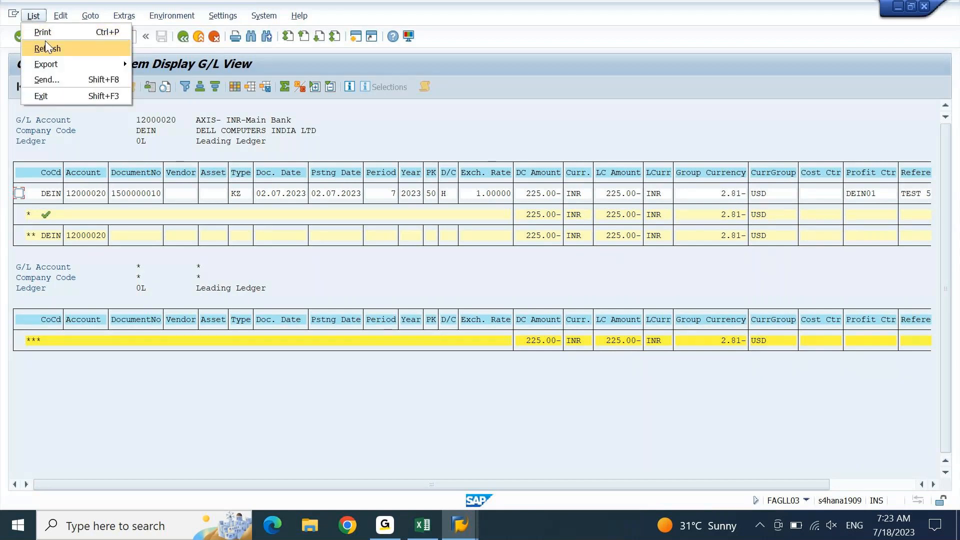
click(45, 43)
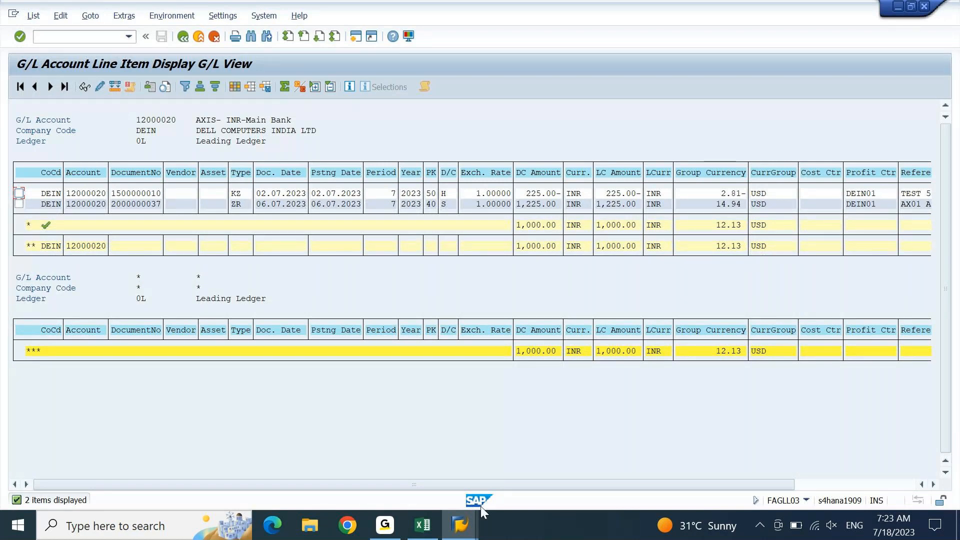
click(435, 531)
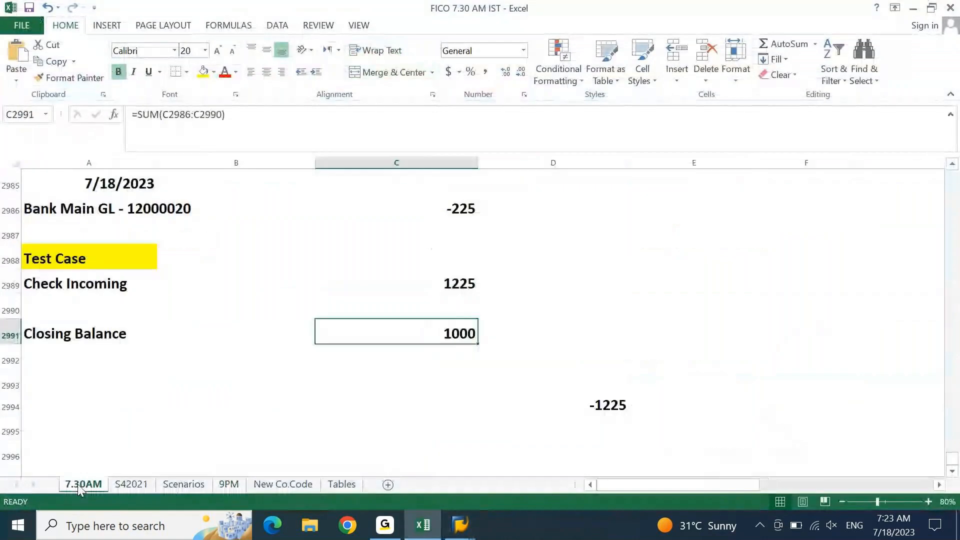